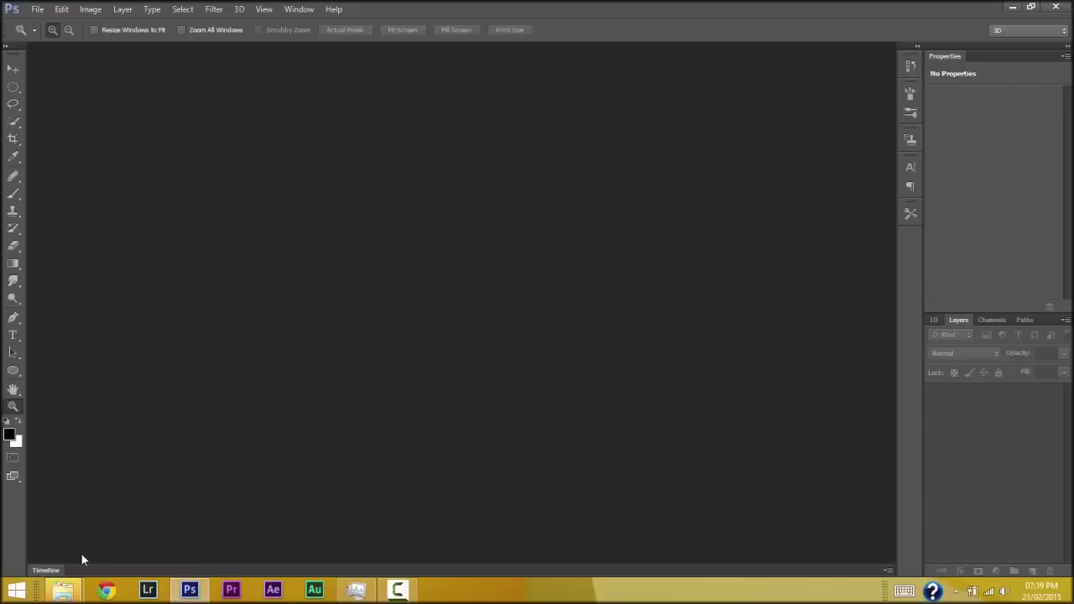
Step: Open brown-and-red-bedroom.jpg from the Tutorial resources folder in Photoshop
left_click(65, 591)
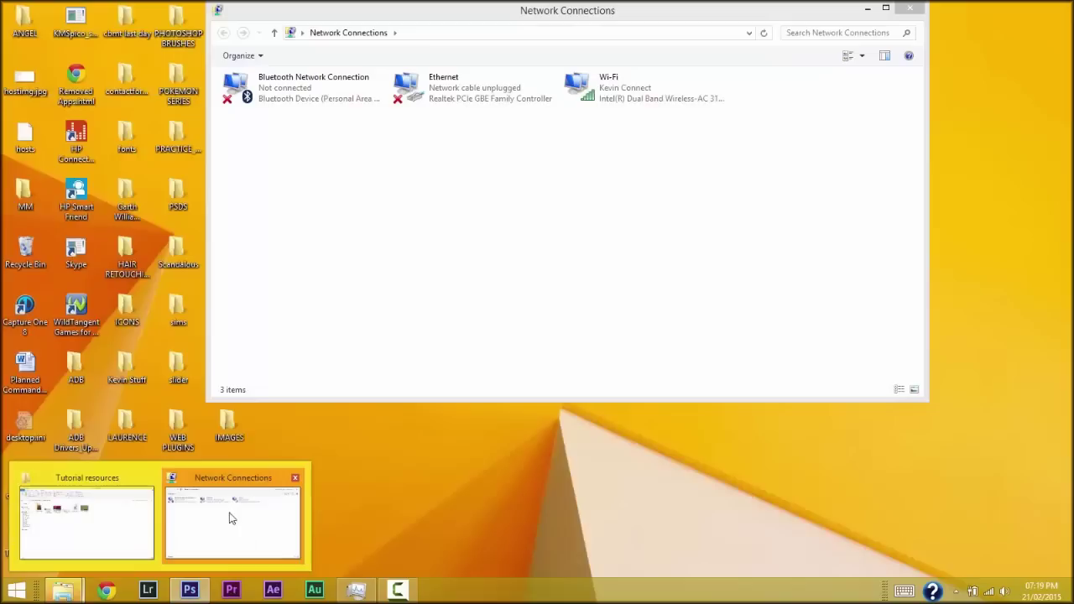
left_click(112, 515)
left_click_drag(308, 176, 551, 42)
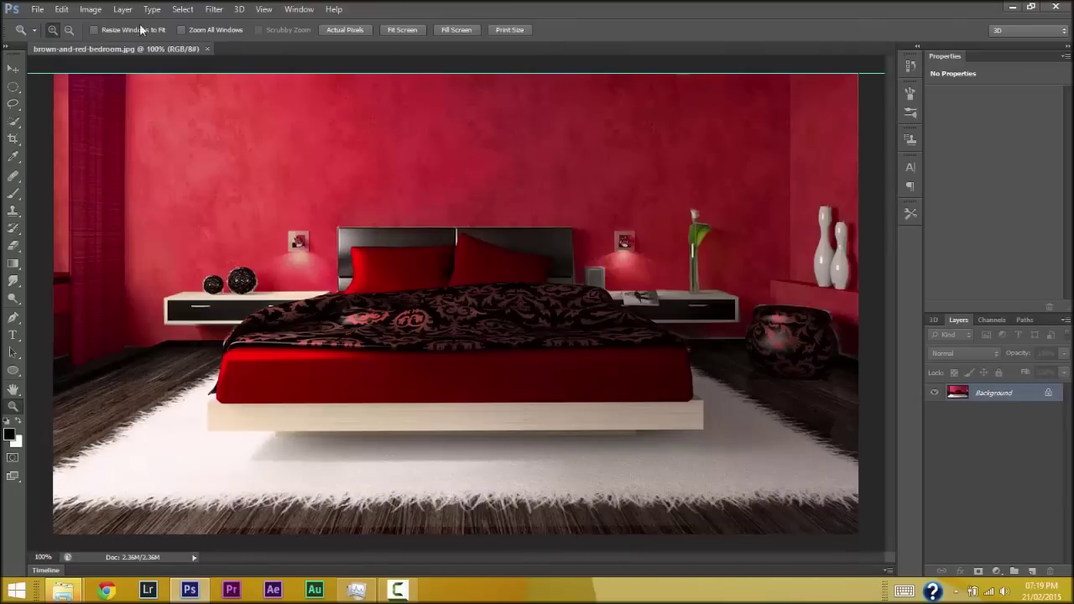
Step: Try a 5.5-pixel Gaussian Blur on the bedroom photo, then undo it
left_click(214, 9)
mouse_move(290, 148)
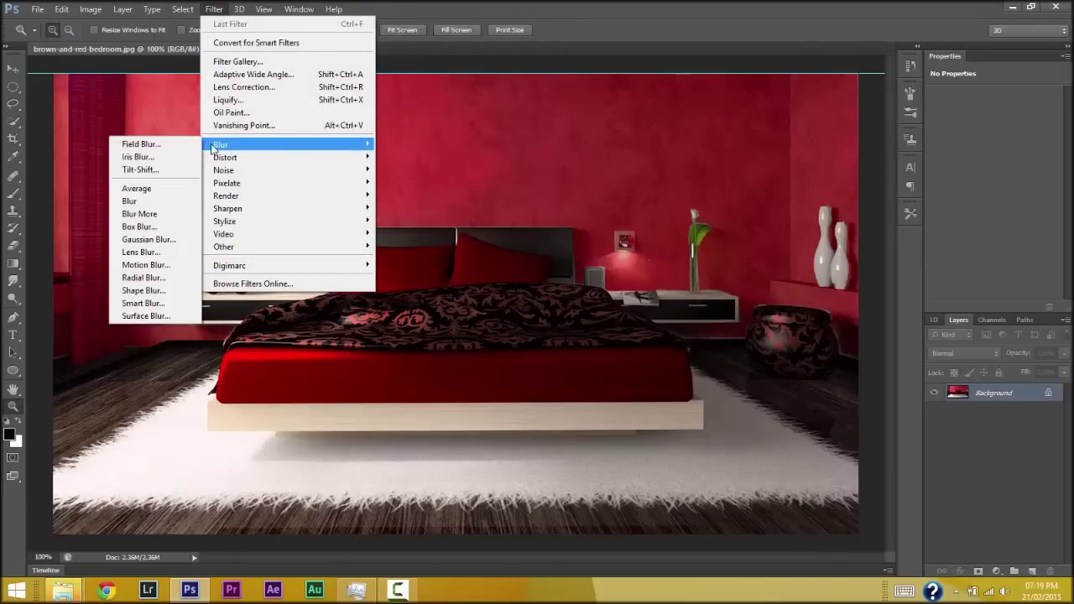
left_click(177, 243)
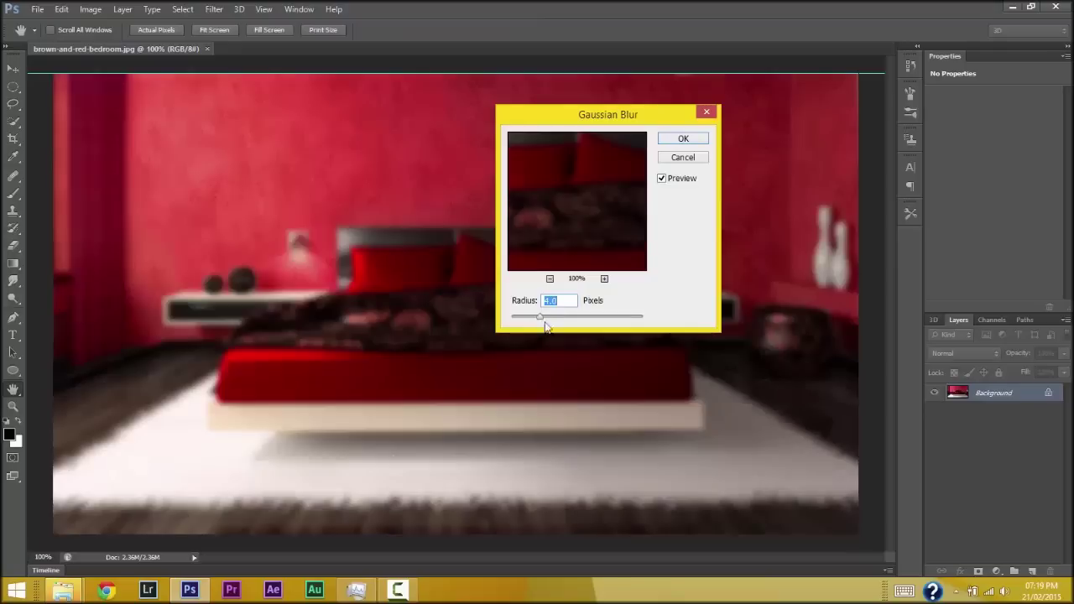
left_click_drag(608, 113, 578, 123)
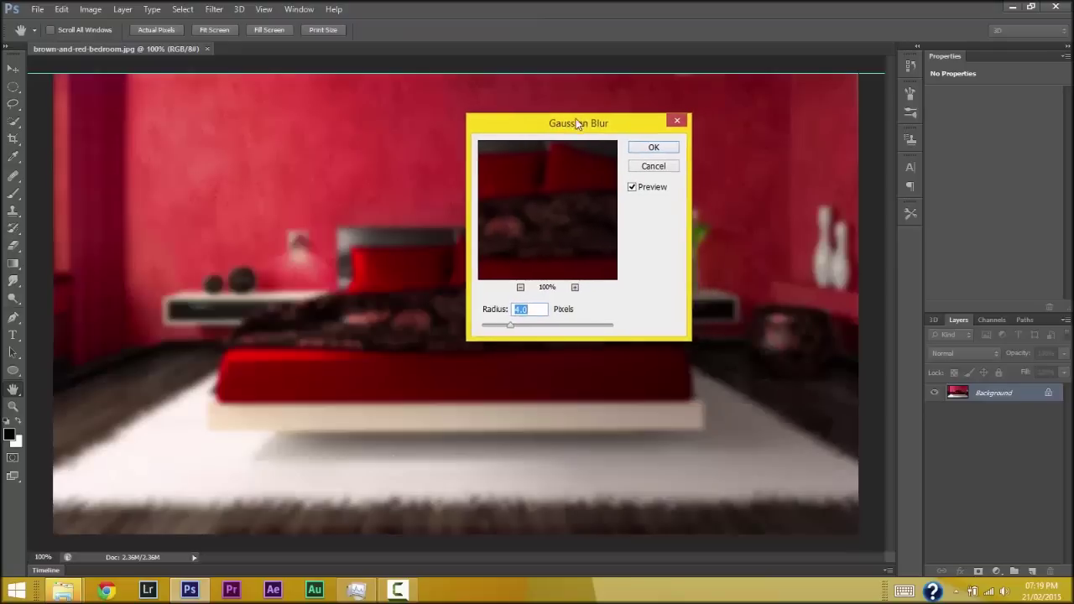
left_click_drag(511, 327, 519, 326)
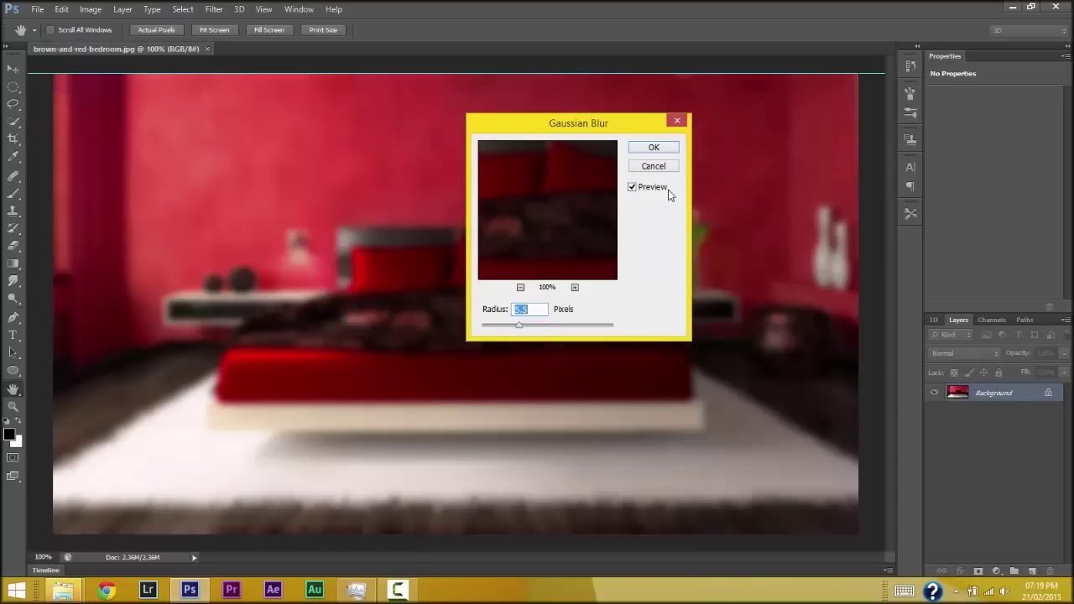
left_click(654, 147)
key("ctrl+z")
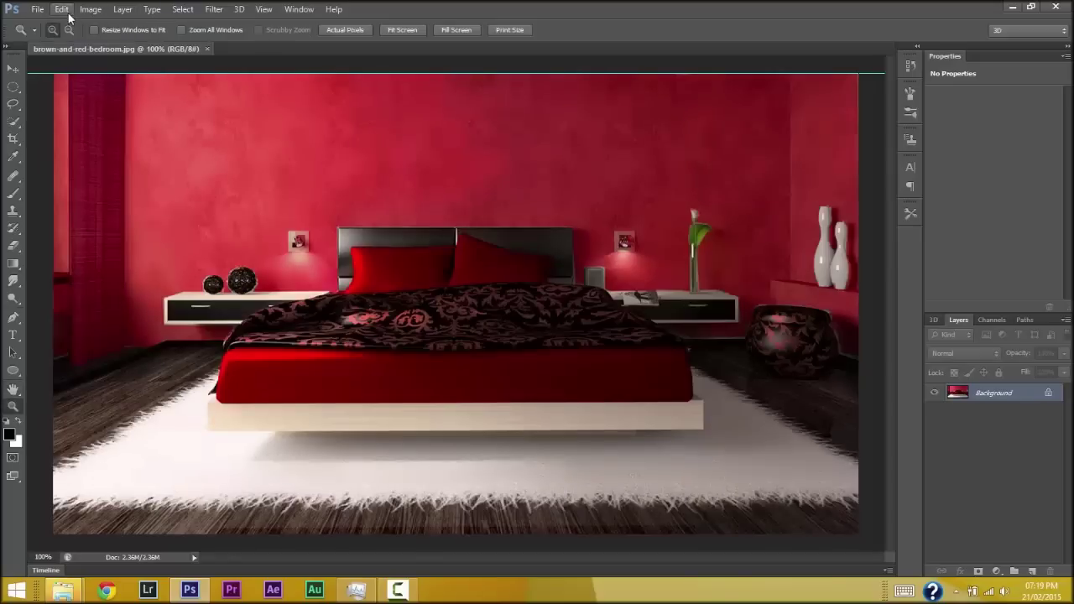
Step: Reapply Gaussian Blur to the photo with a radius of about 3.0 pixels
left_click(213, 9)
mouse_move(252, 145)
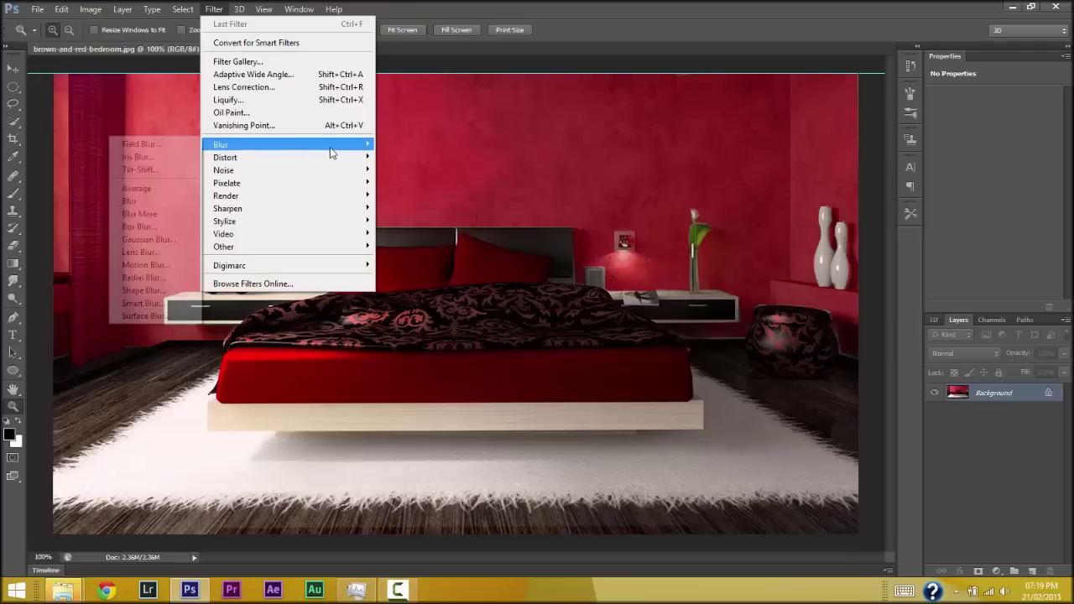
left_click(176, 240)
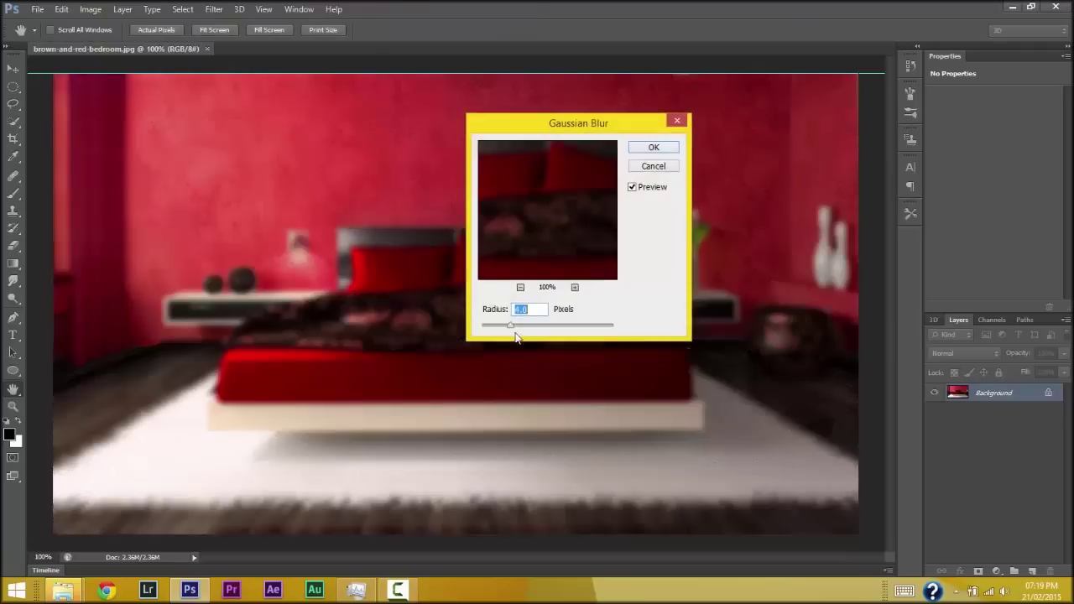
mouse_move(513, 332)
left_mouse_down()
mouse_move(523, 324)
mouse_move(504, 328)
left_mouse_up()
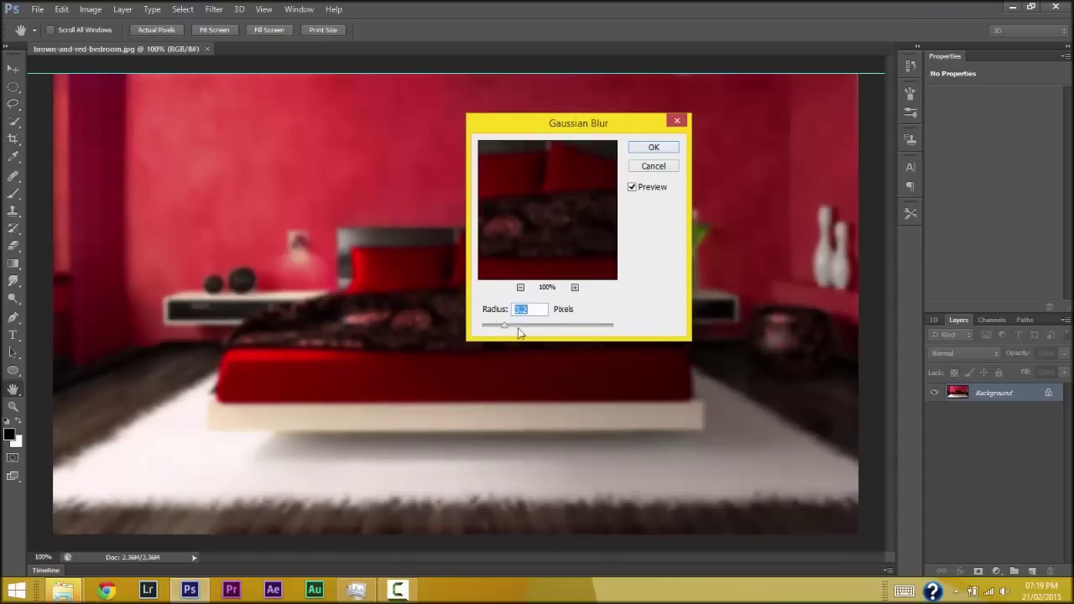
left_click_drag(576, 132, 578, 146)
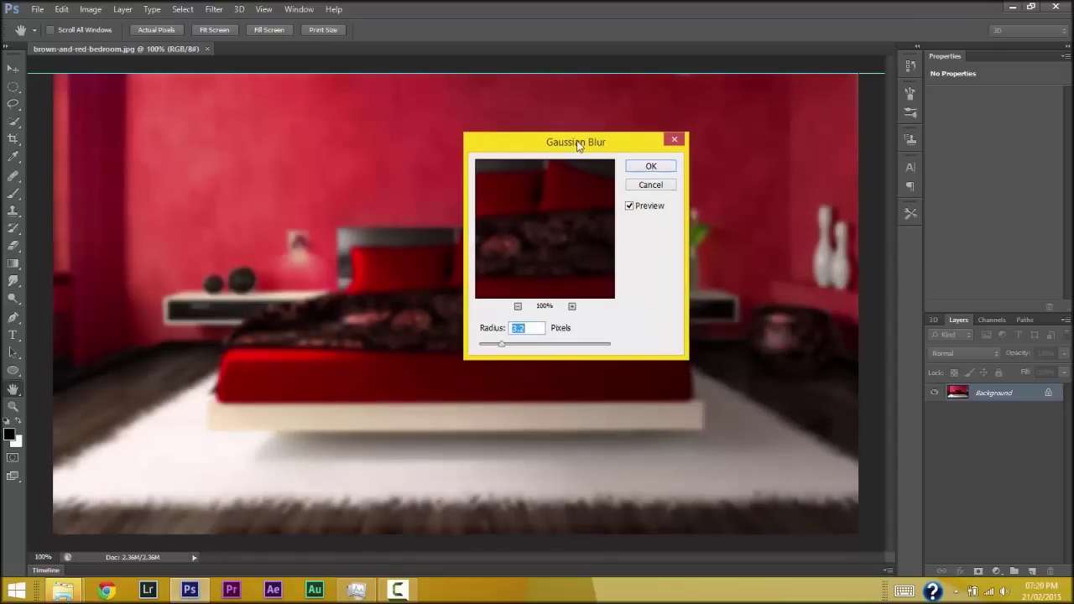
left_click(653, 163)
left_click(38, 10)
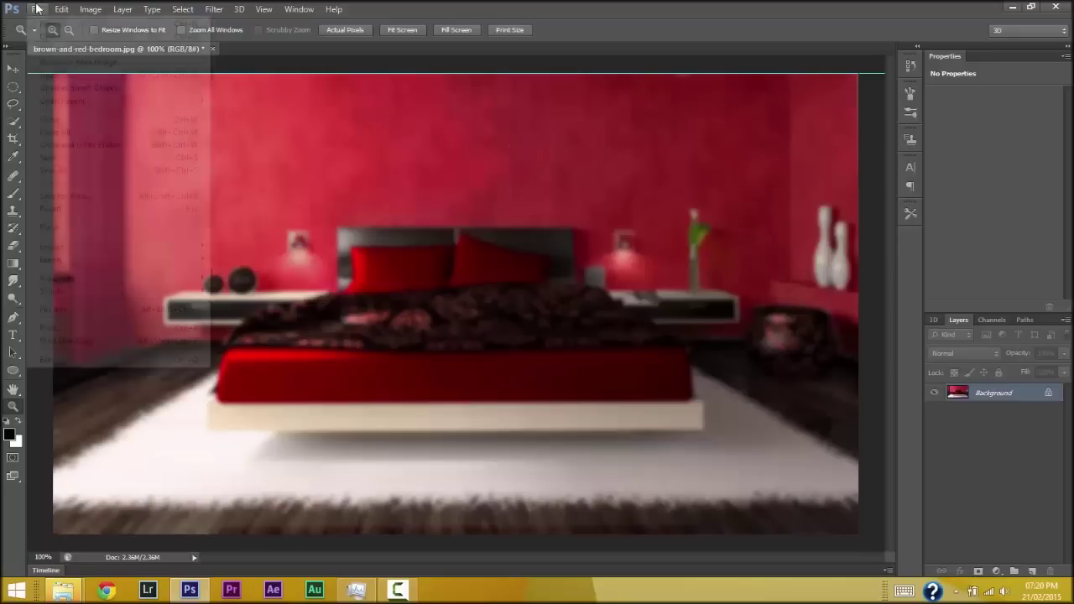
Step: Save the blurred image as brown-and-red-bedroom2.jpg at JPEG quality 12, then minimize Photoshop
left_click(55, 170)
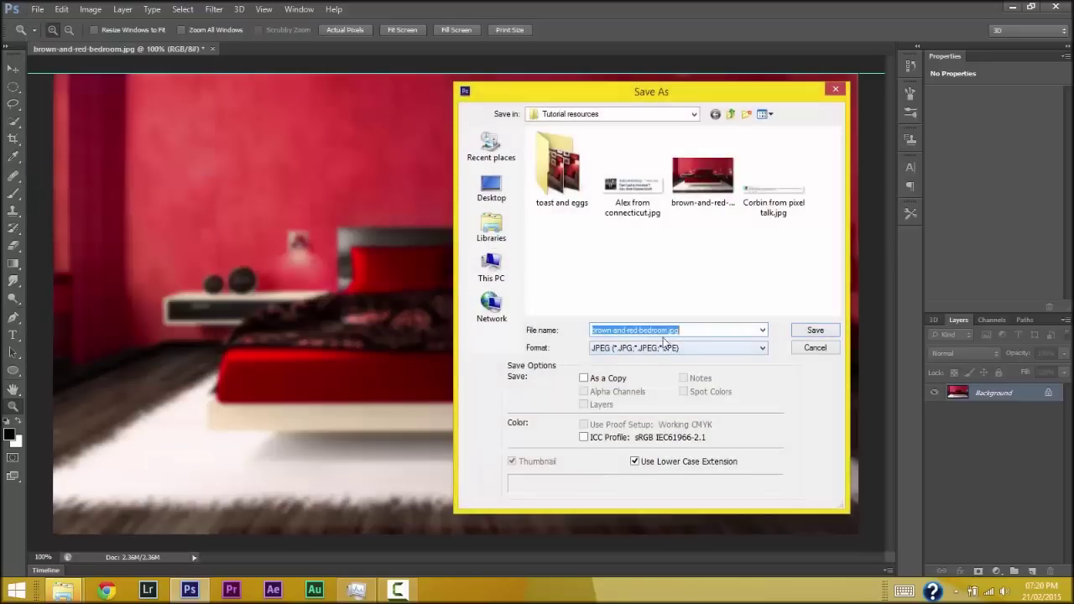
left_click(720, 187)
left_click(667, 332)
left_click(669, 332)
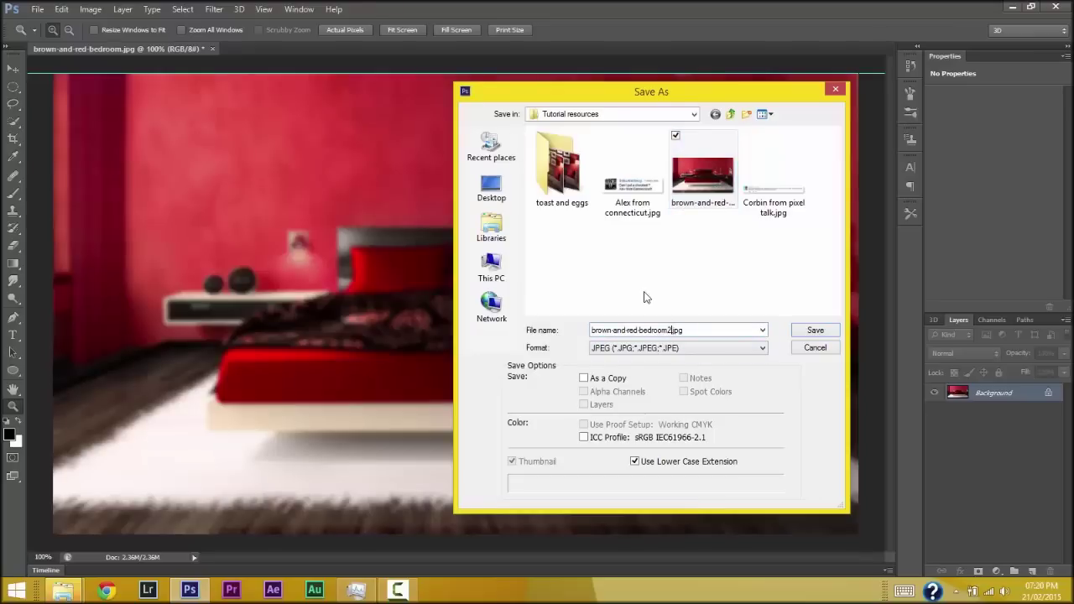
left_click(818, 331)
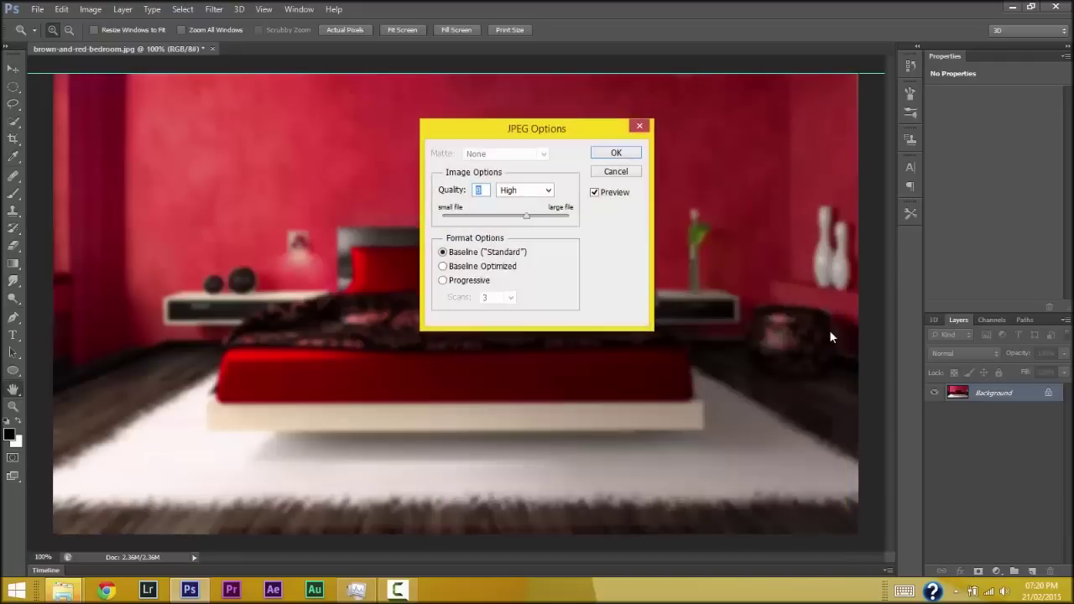
key("Up")
key("Up")
key("Up")
key("Up")
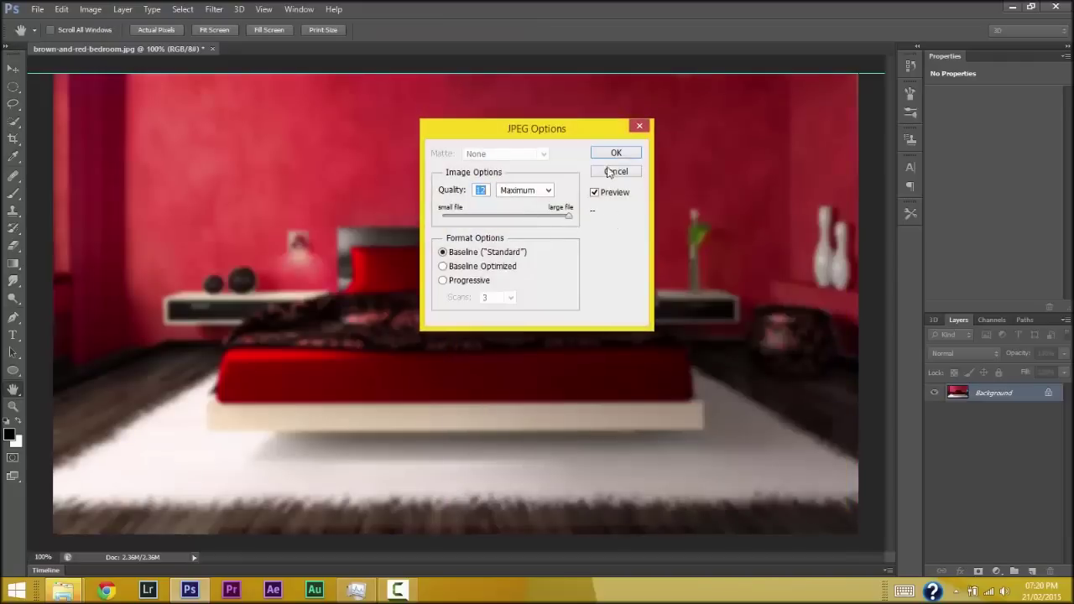
key("Return")
key("z")
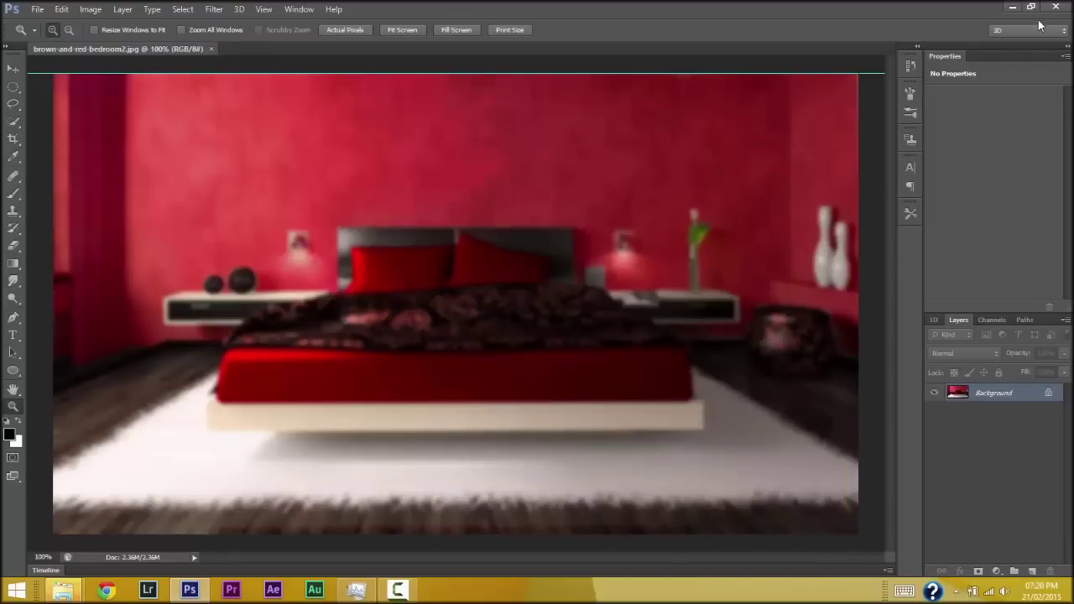
left_click(1056, 7)
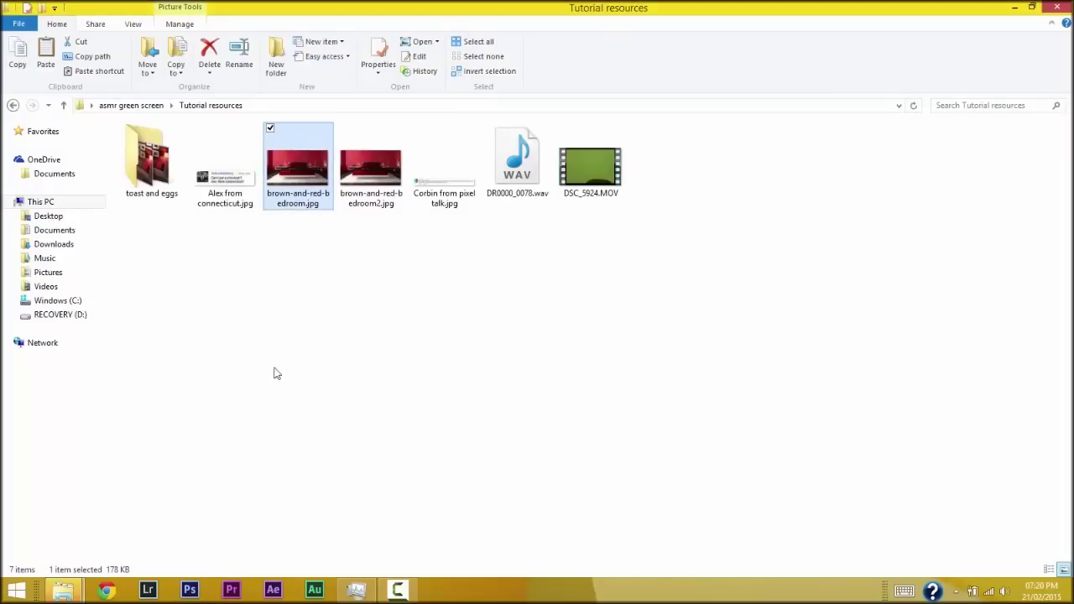
Step: Launch After Effects from the taskbar
left_click(275, 592)
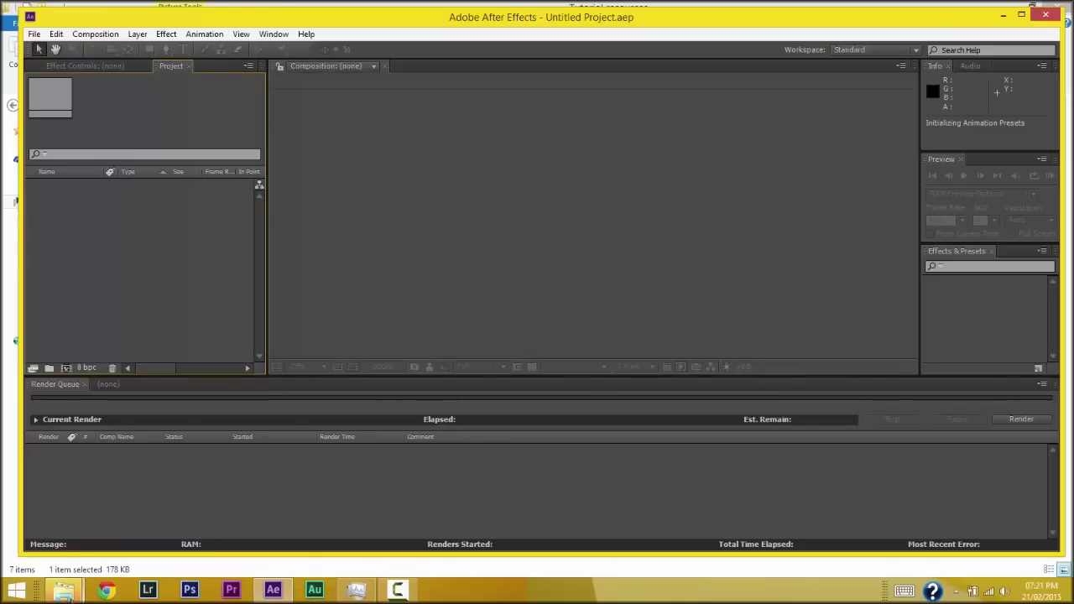
Step: Import DSC_5924.MOV from the Tutorial resources folder into the After Effects project
mouse_move(64, 591)
mouse_move(127, 508)
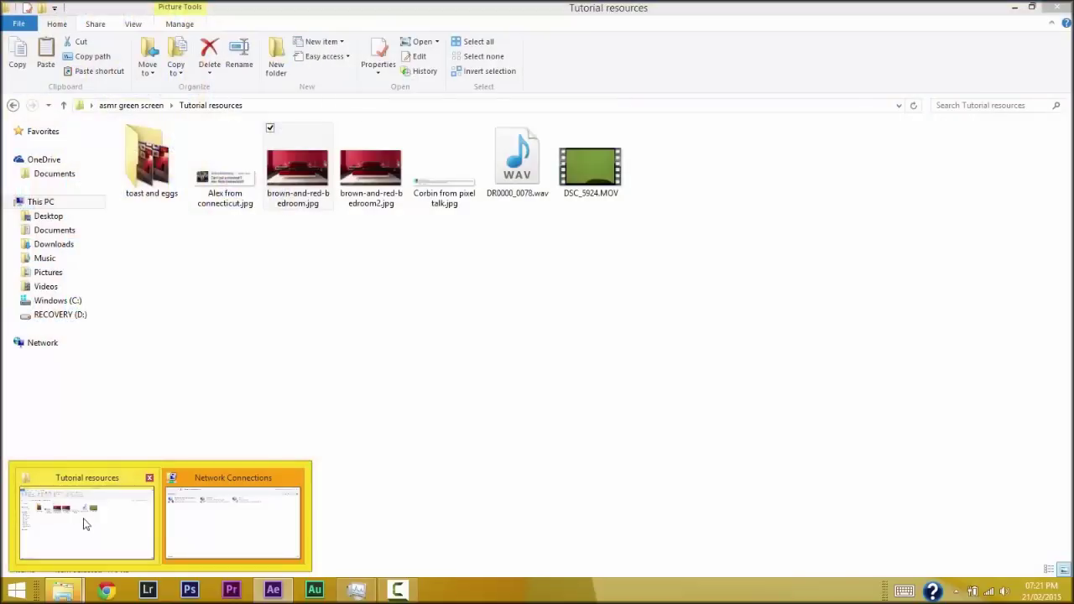
left_click(86, 521)
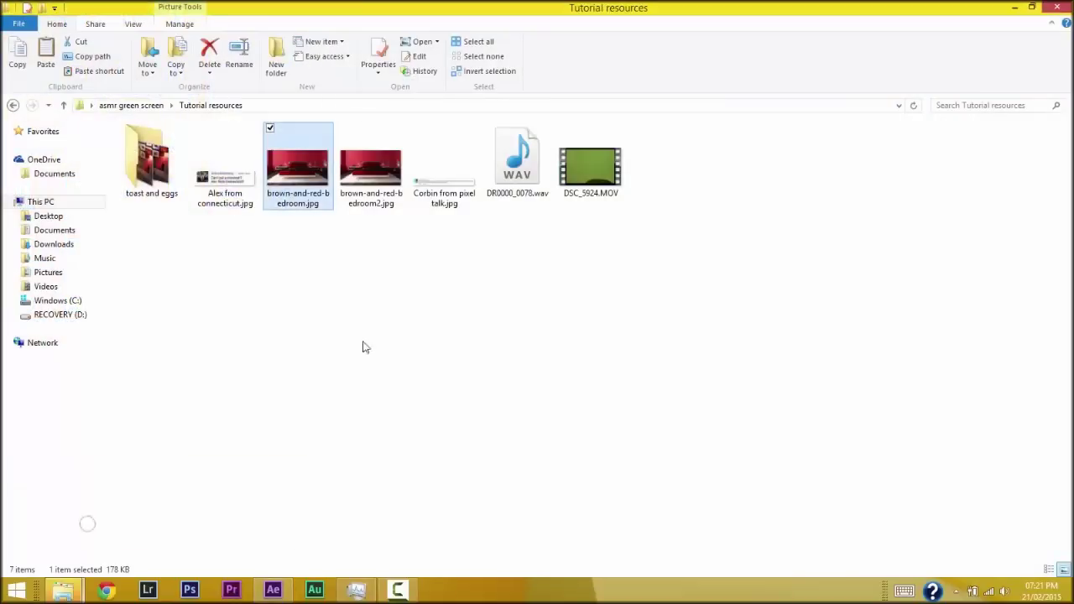
left_click_drag(582, 196, 185, 212)
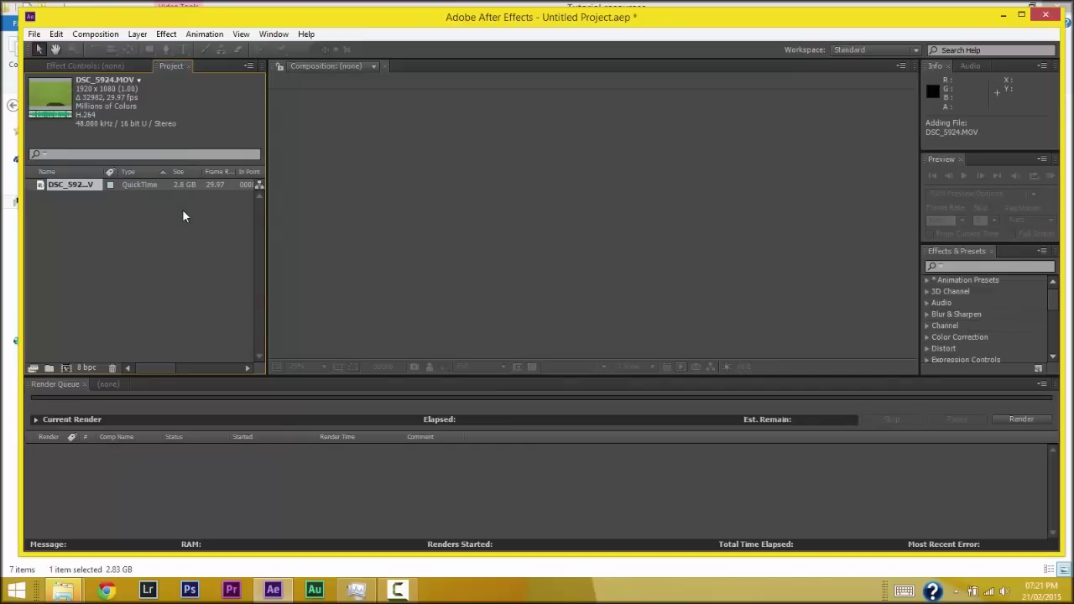
Step: Create a 1920×1080, 29.97 fps DSC_5924 composition from the clip
left_click(108, 231)
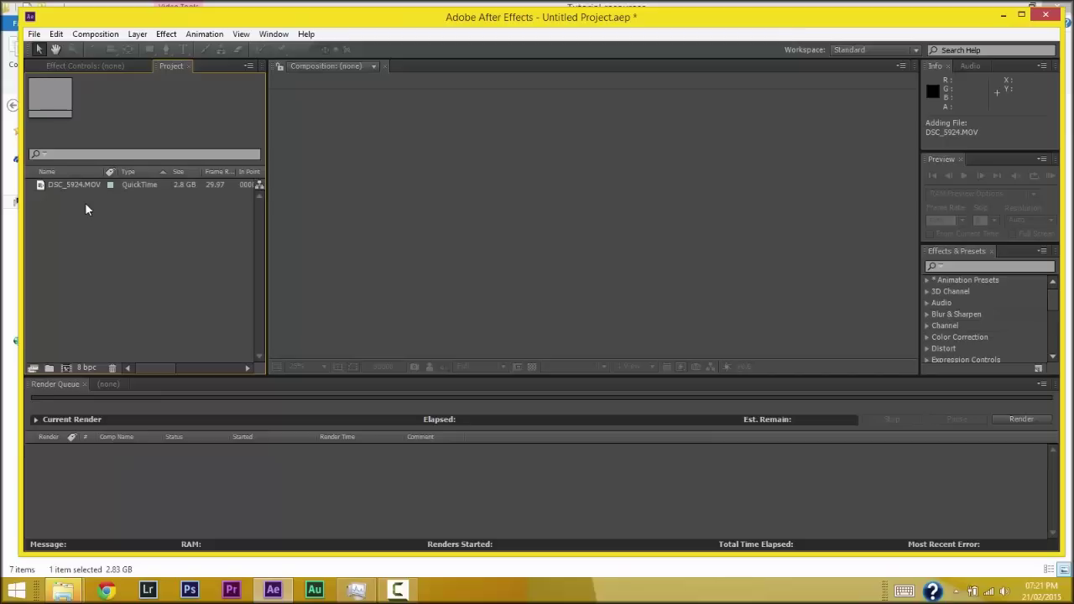
left_click_drag(81, 184, 190, 125)
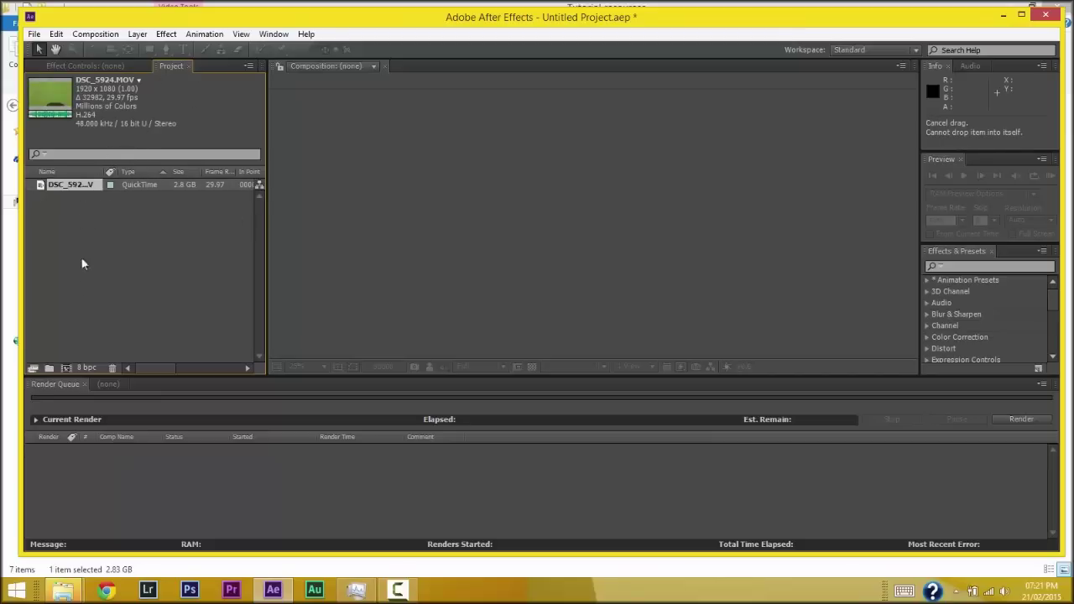
left_click(106, 385)
left_click_drag(67, 187, 106, 440)
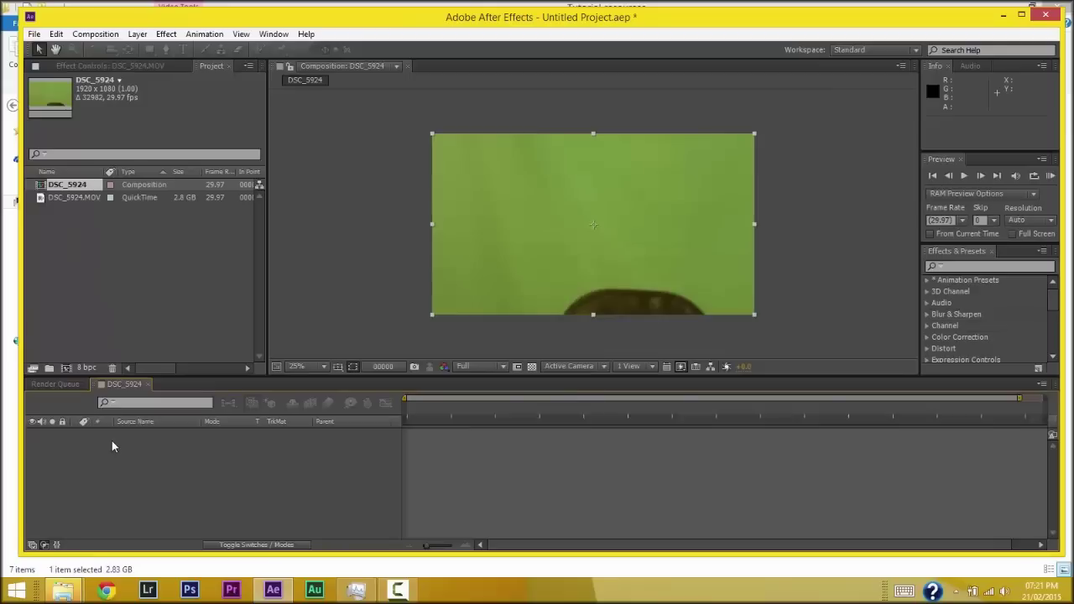
Step: Move to frame 04179 showing the person and import brown-and-red-bedroom2.jpg into the project
left_click(460, 409)
left_click(488, 409)
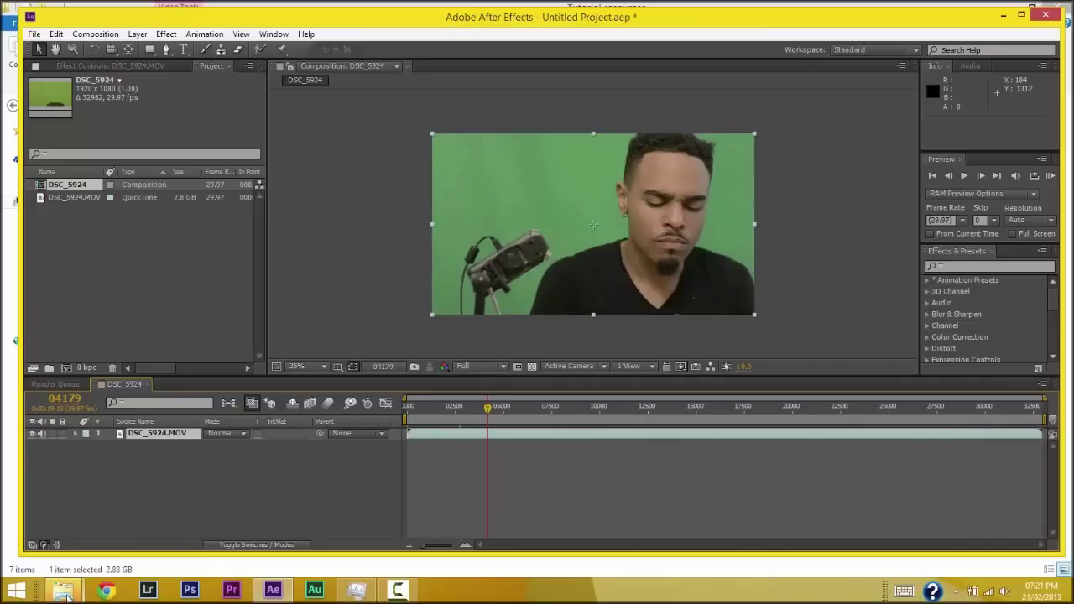
mouse_move(67, 594)
left_click(116, 513)
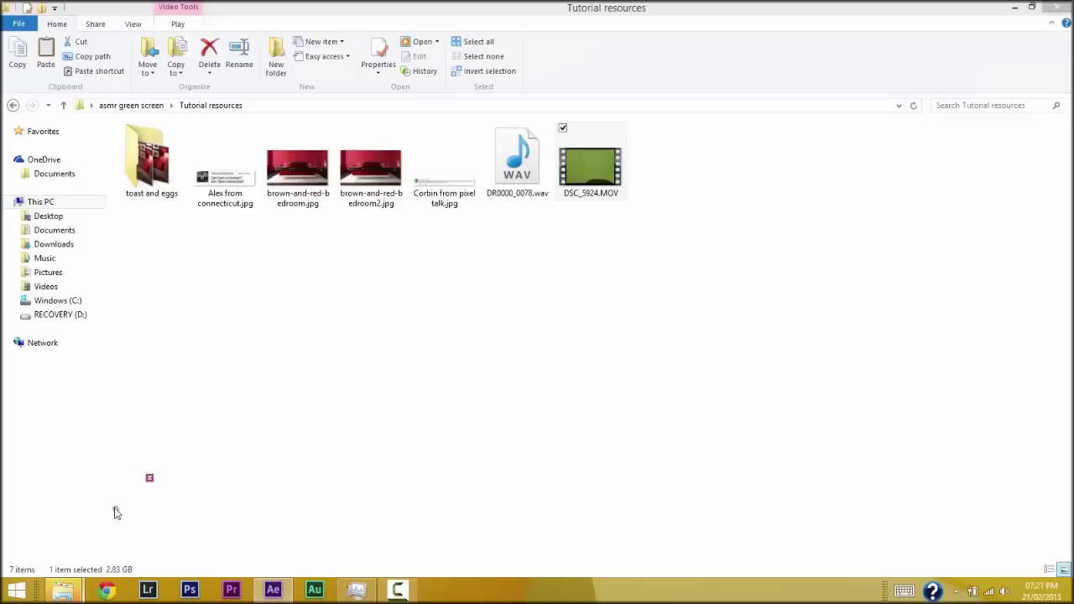
left_click_drag(380, 172, 151, 226)
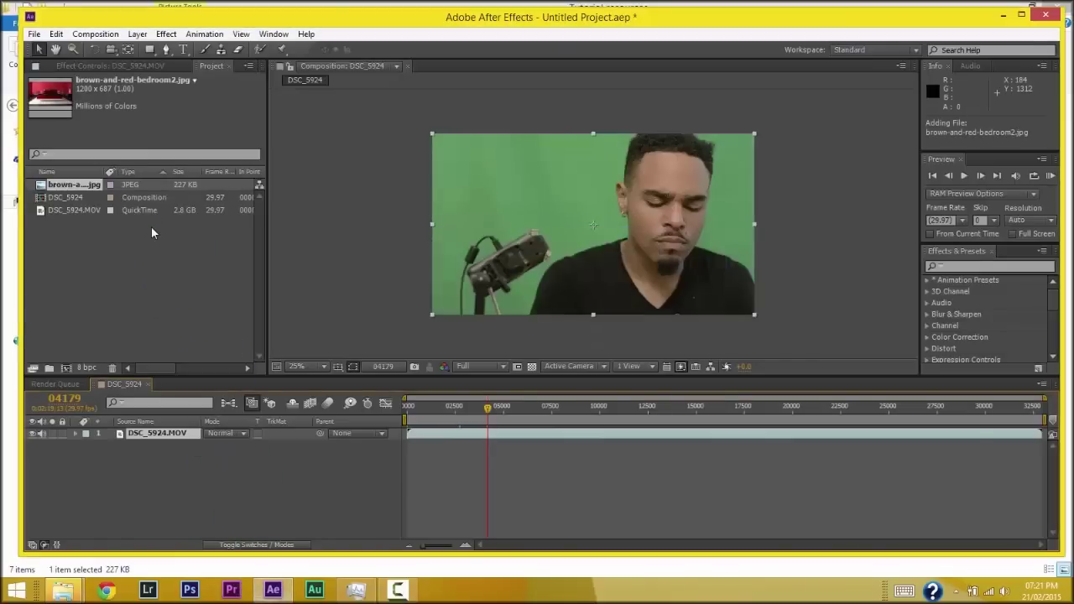
Step: Add brown-and-red-bedroom2.jpg as a layer below DSC_5924.MOV and scale it to 167%
left_click_drag(74, 191, 109, 456)
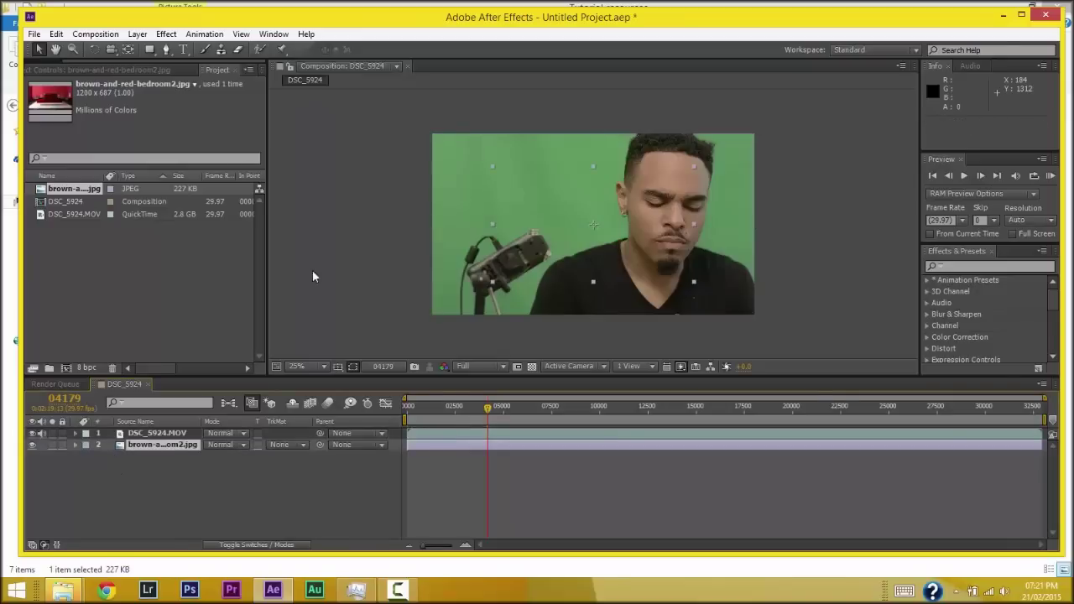
left_click(490, 289)
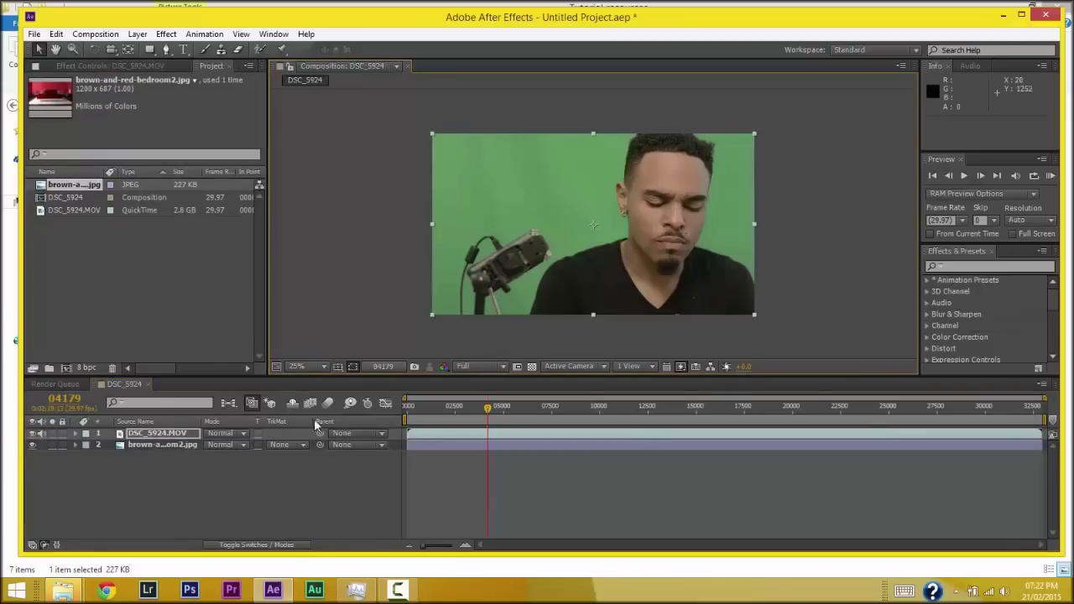
left_click(176, 446)
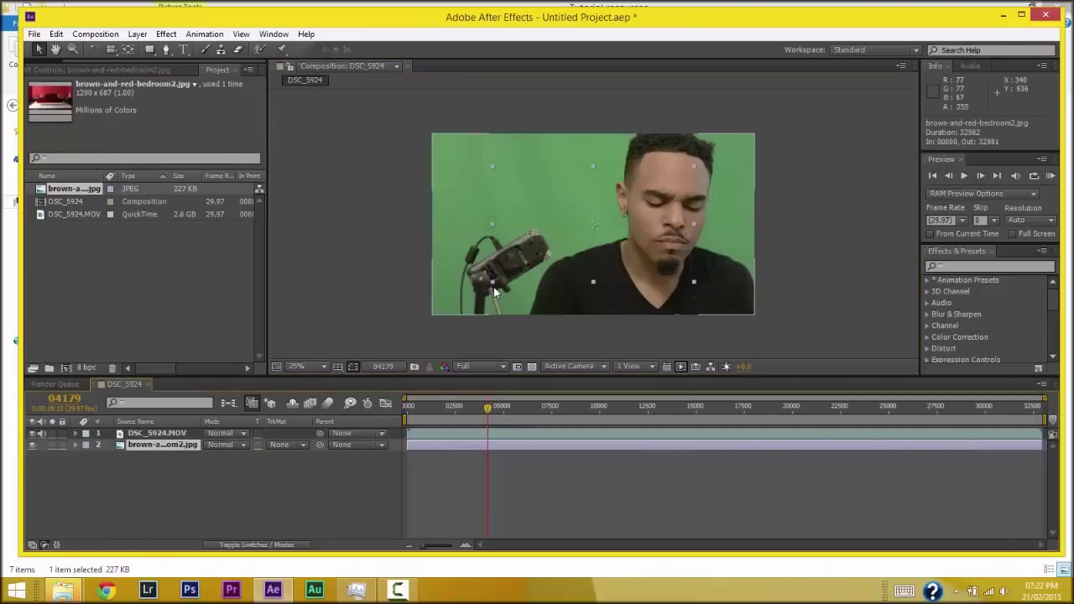
left_click_drag(491, 285, 424, 335)
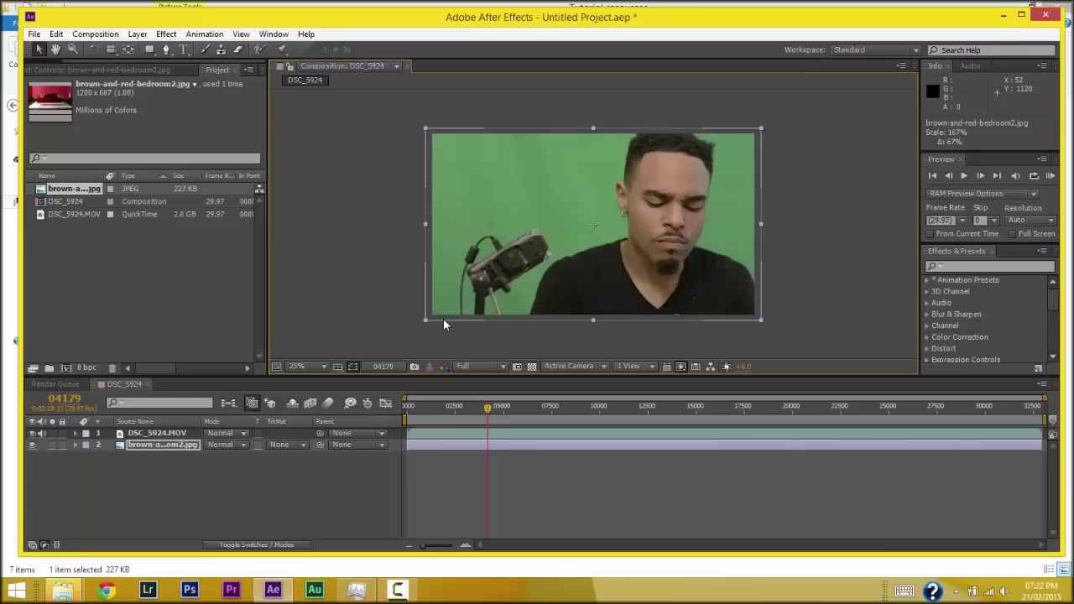
left_click(168, 433)
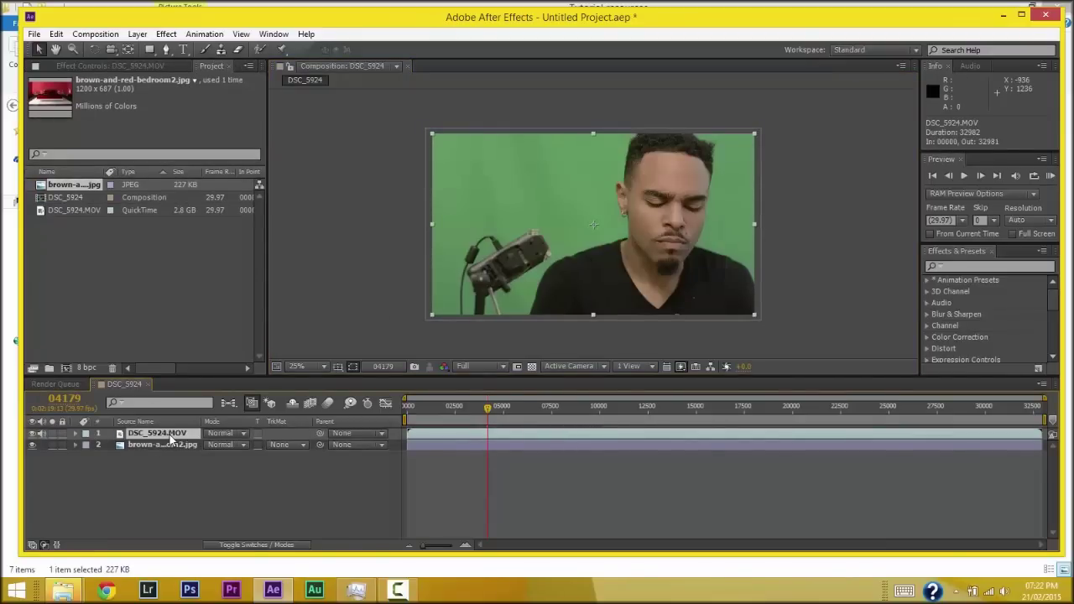
Step: Apply Effect > Keying > Keylight (1.2) to the DSC_5924.MOV layer
right_click(171, 436)
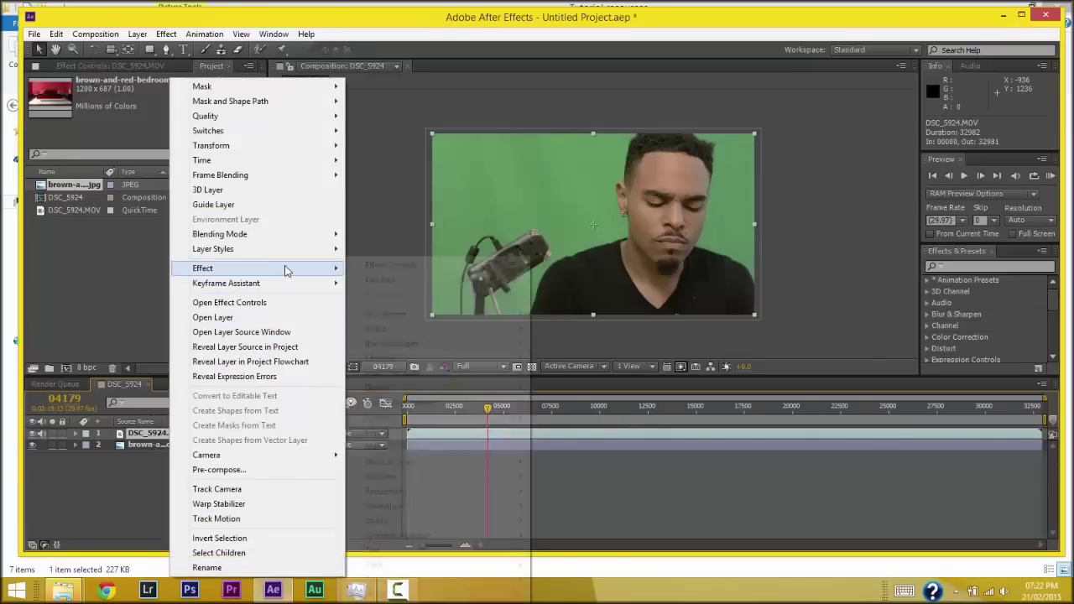
mouse_move(292, 274)
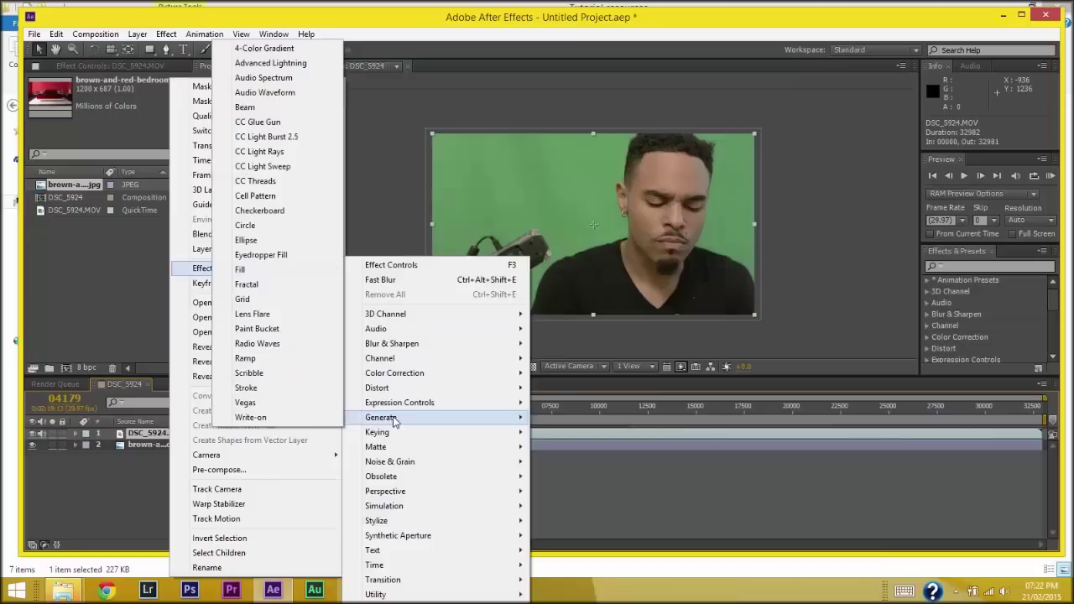
mouse_move(390, 437)
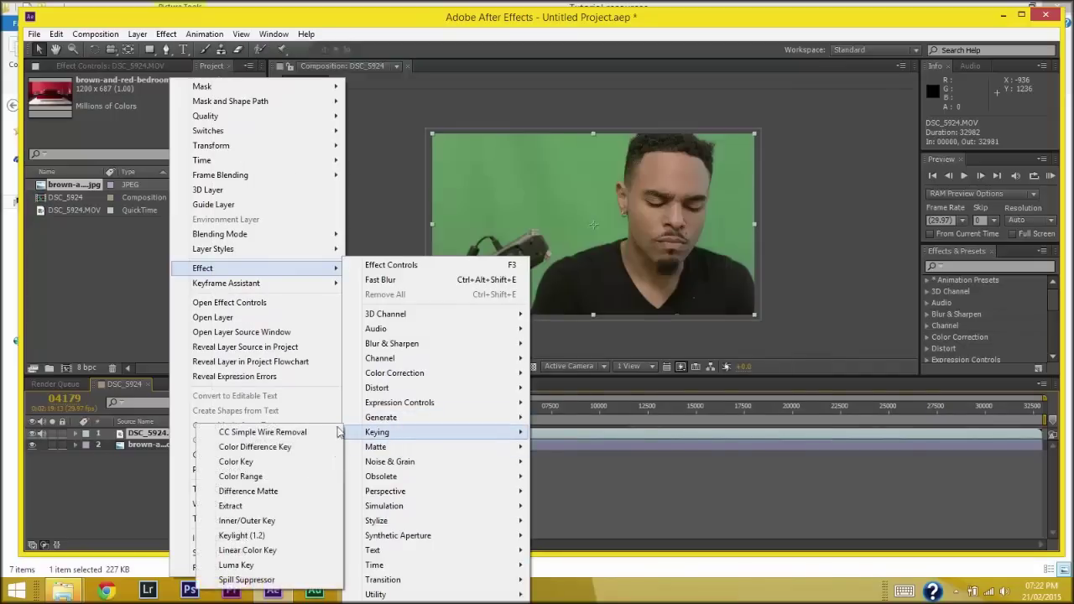
left_click(240, 537)
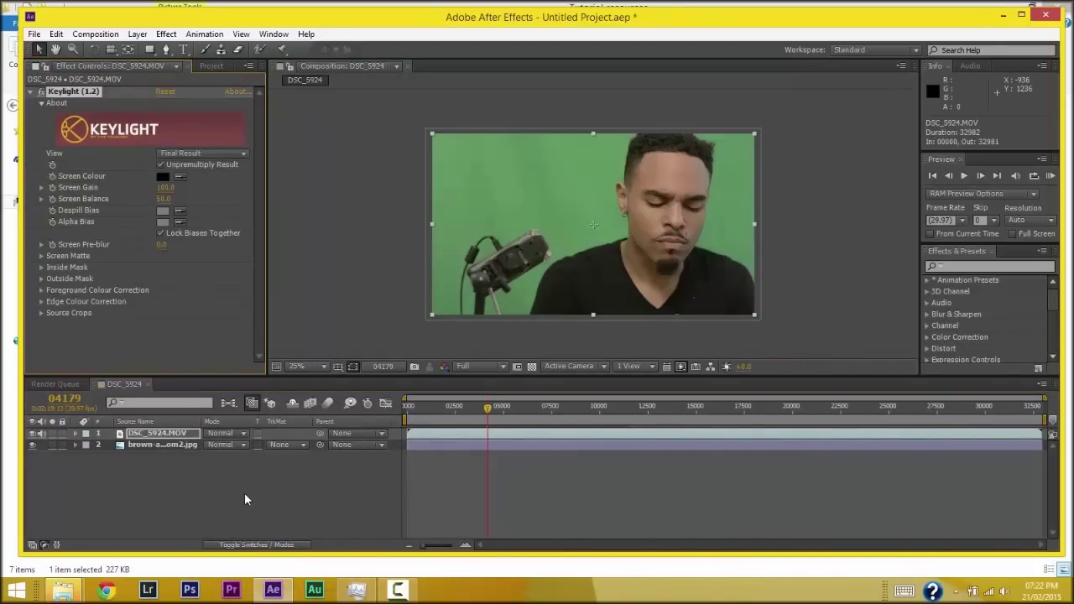
Step: Sample the green backdrop as Keylight's Screen Colour and zoom the viewer to 50%
left_click(180, 177)
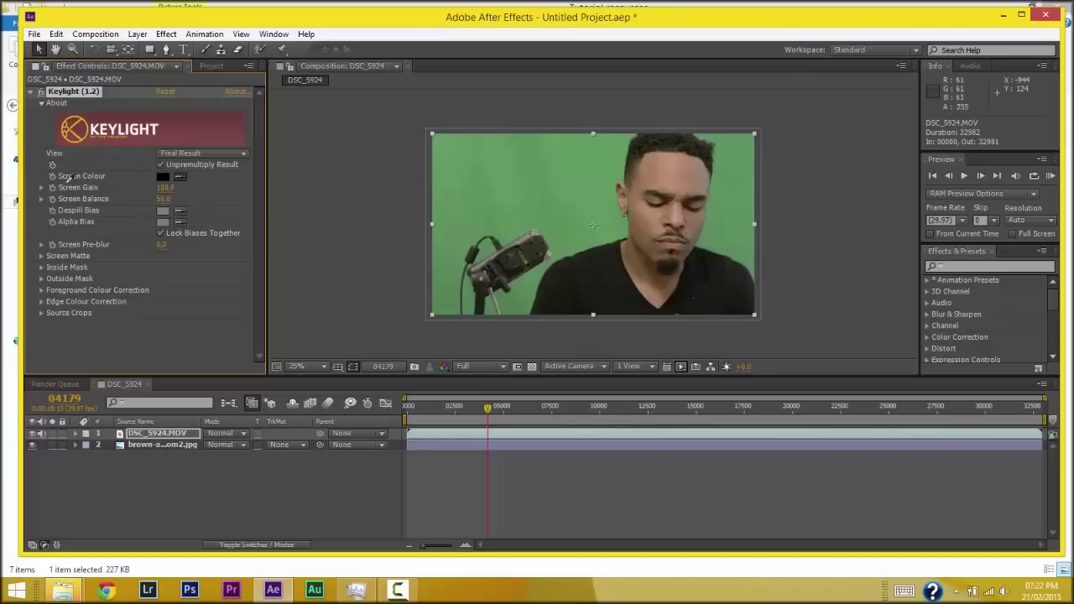
left_click(180, 177)
left_click(543, 193)
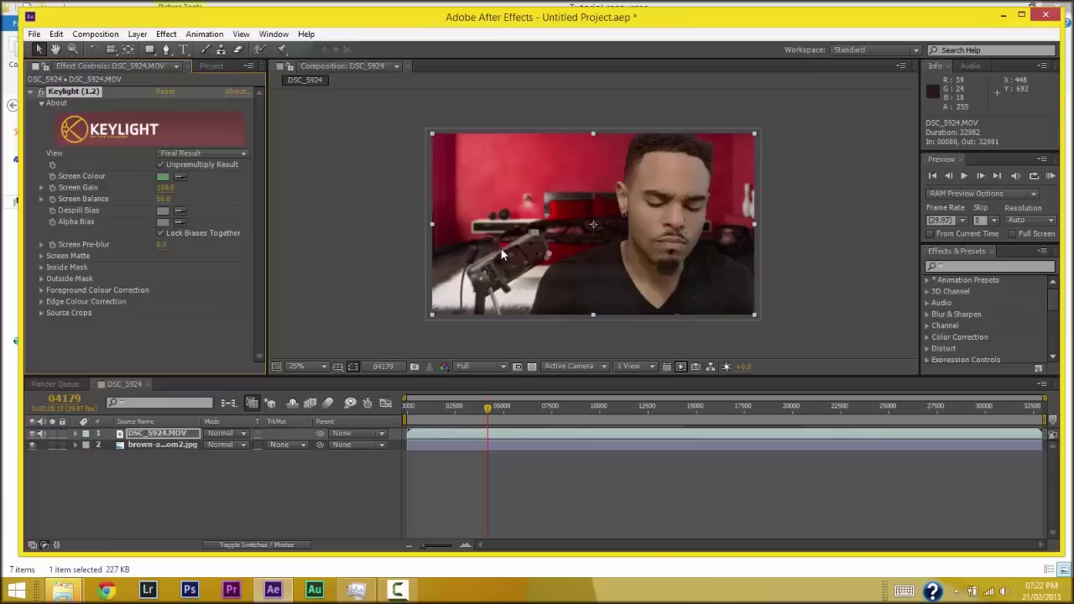
key("period")
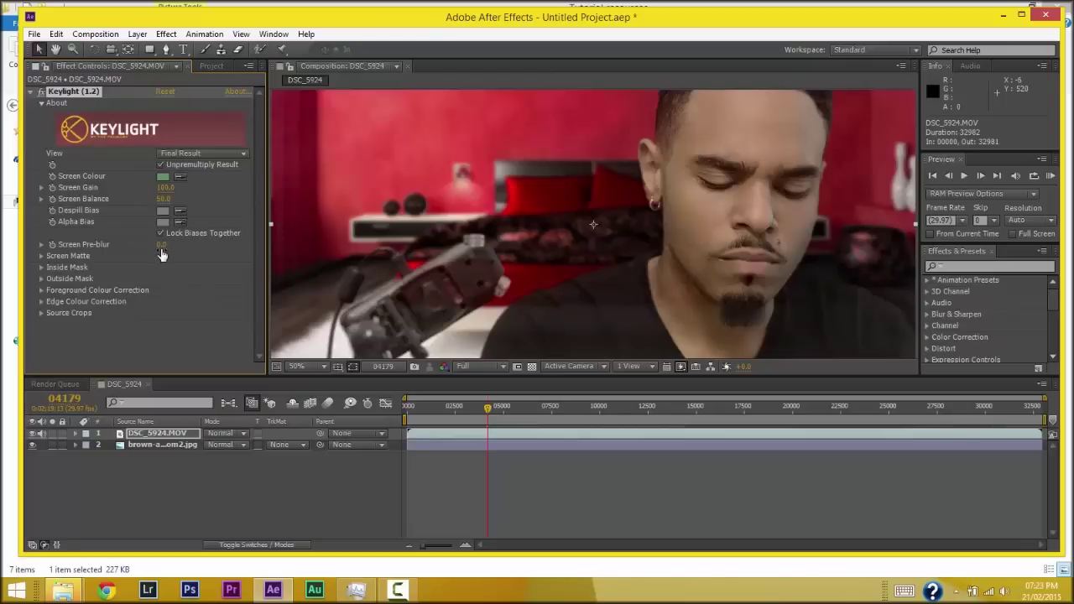
Step: Switch Keylight's View to Screen Matte and zoom the viewer back to 25%
left_click(208, 154)
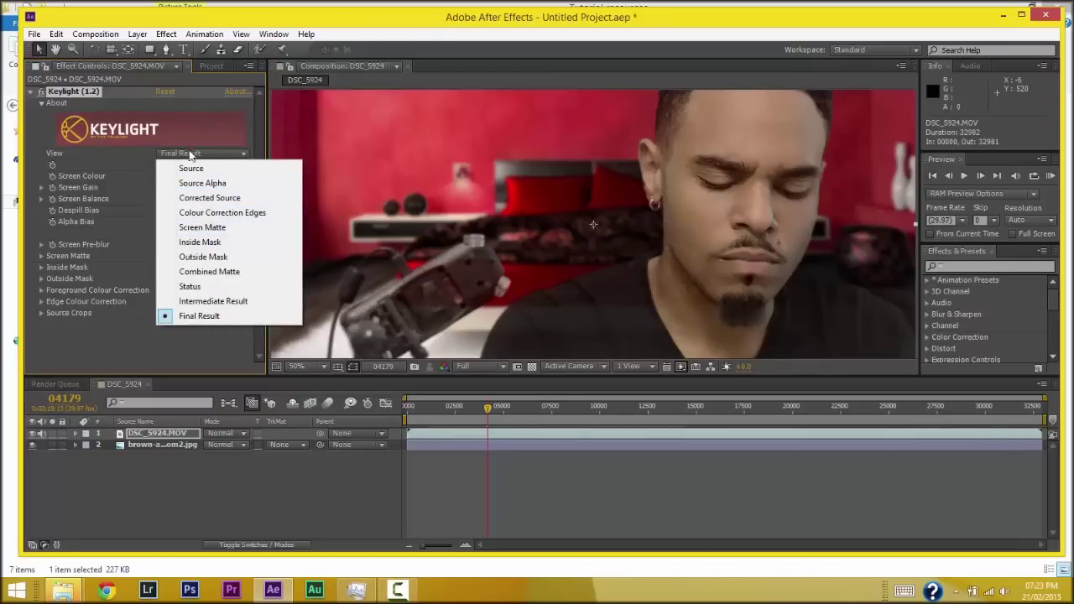
left_click(202, 228)
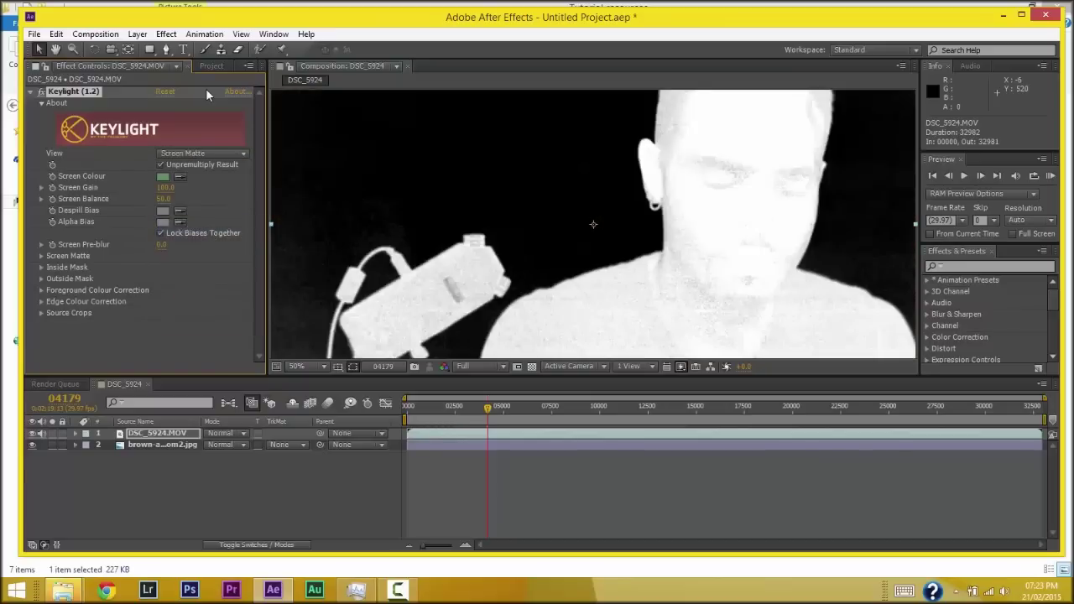
key("comma")
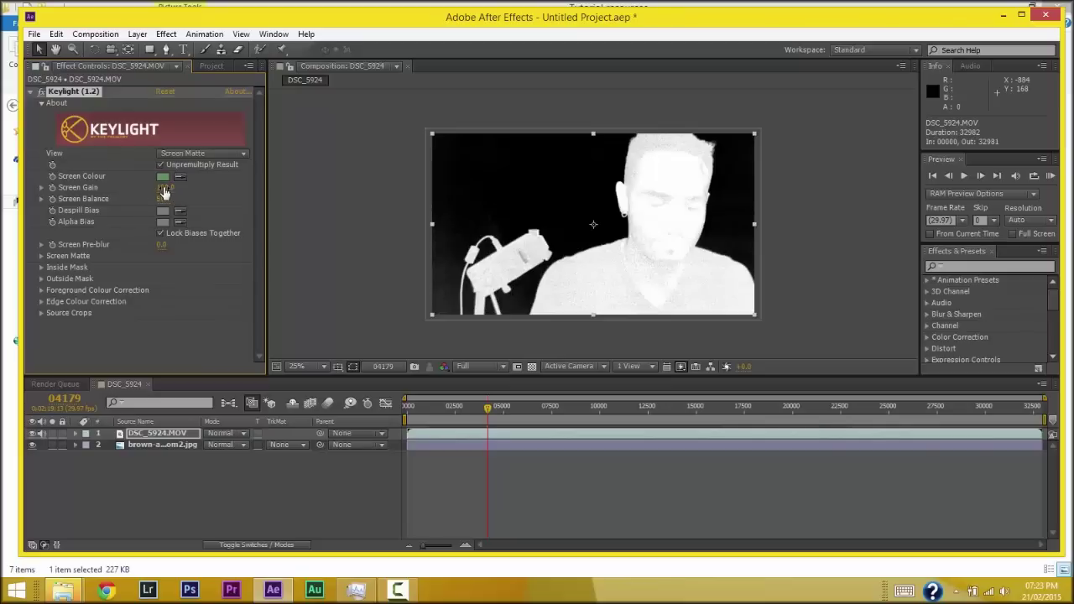
Step: Set Screen Gain to about 105 and Screen Balance to 100
left_click_drag(165, 188, 177, 192)
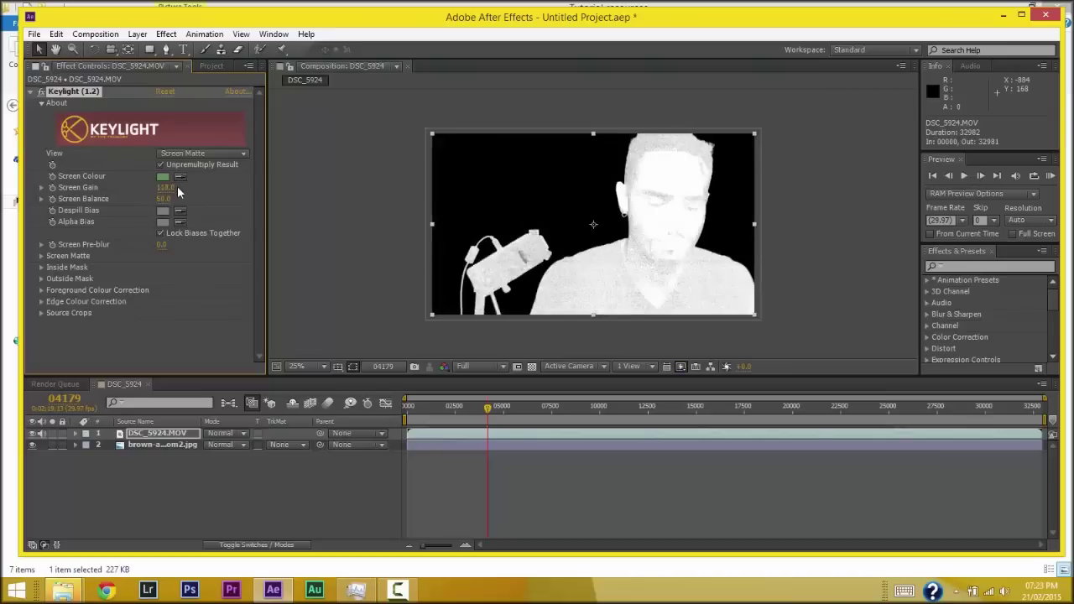
left_click(168, 188)
left_click(328, 156)
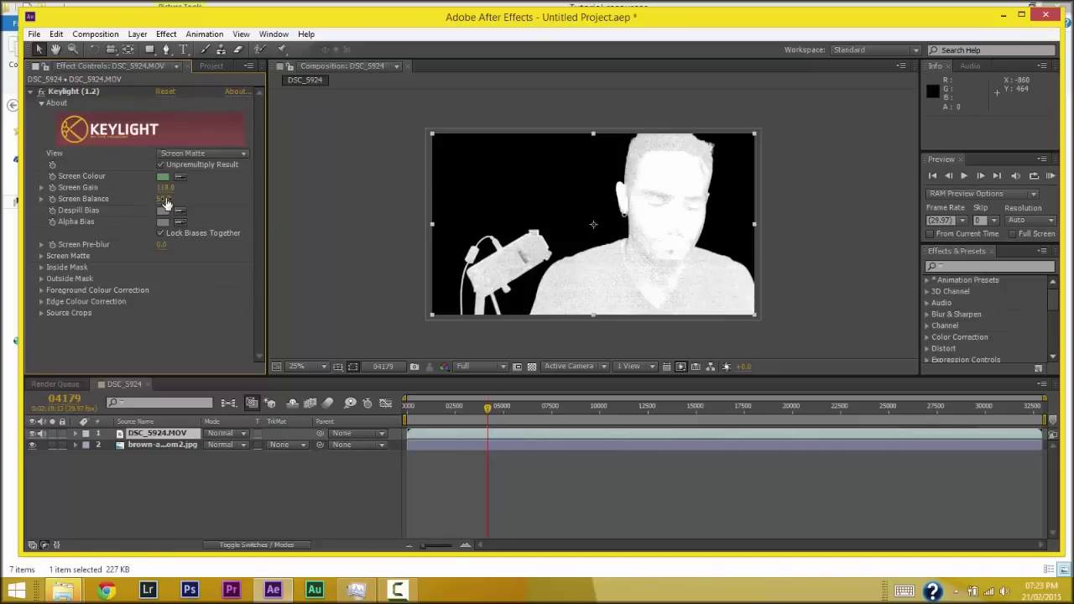
left_click_drag(165, 204, 157, 206)
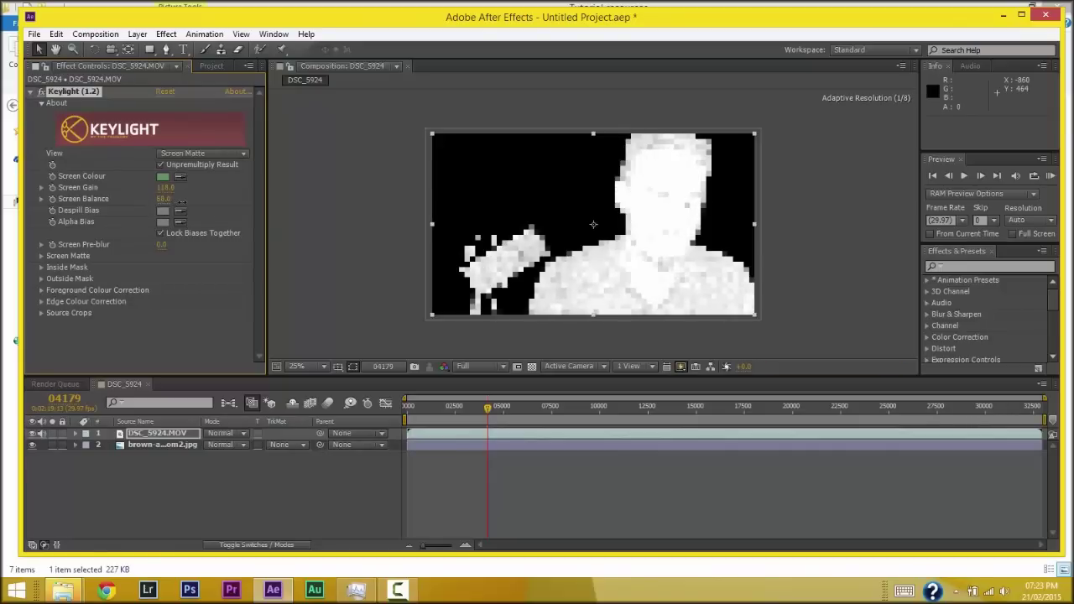
left_click_drag(175, 199, 190, 256)
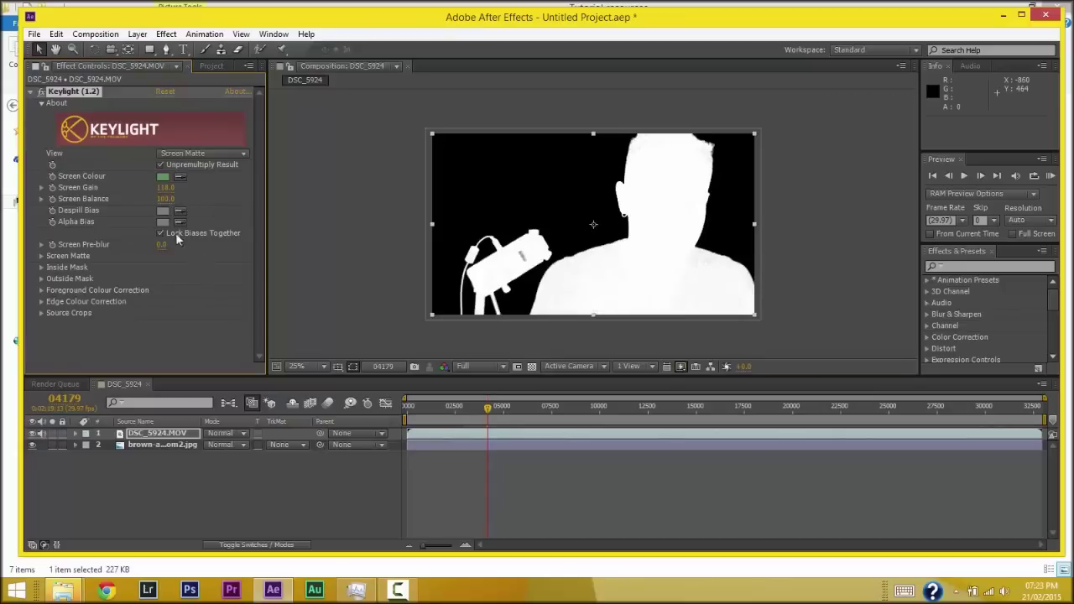
left_click_drag(168, 194, 191, 191)
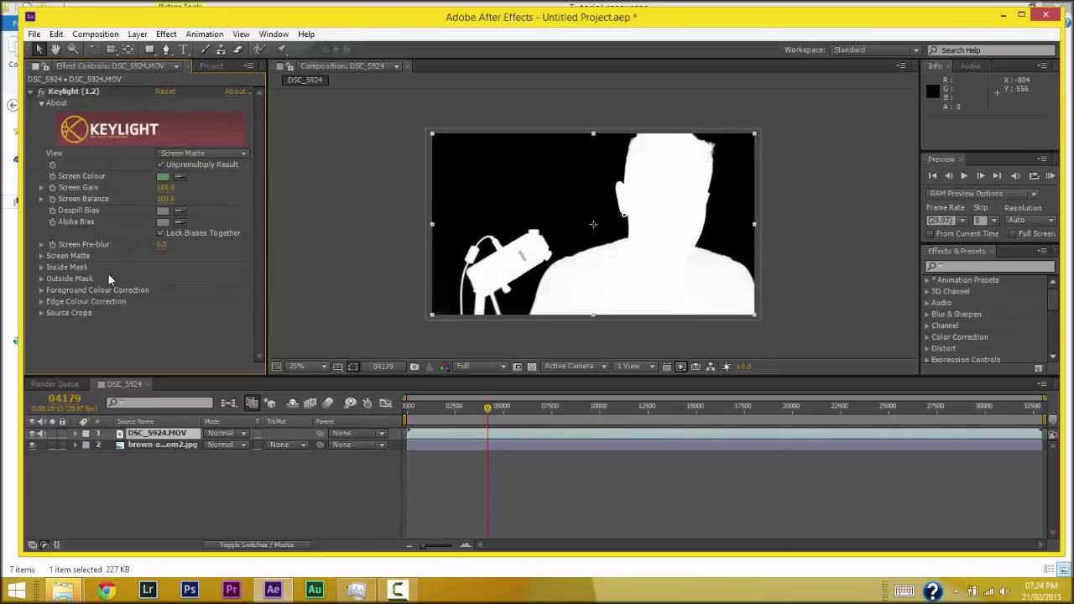
left_click(41, 256)
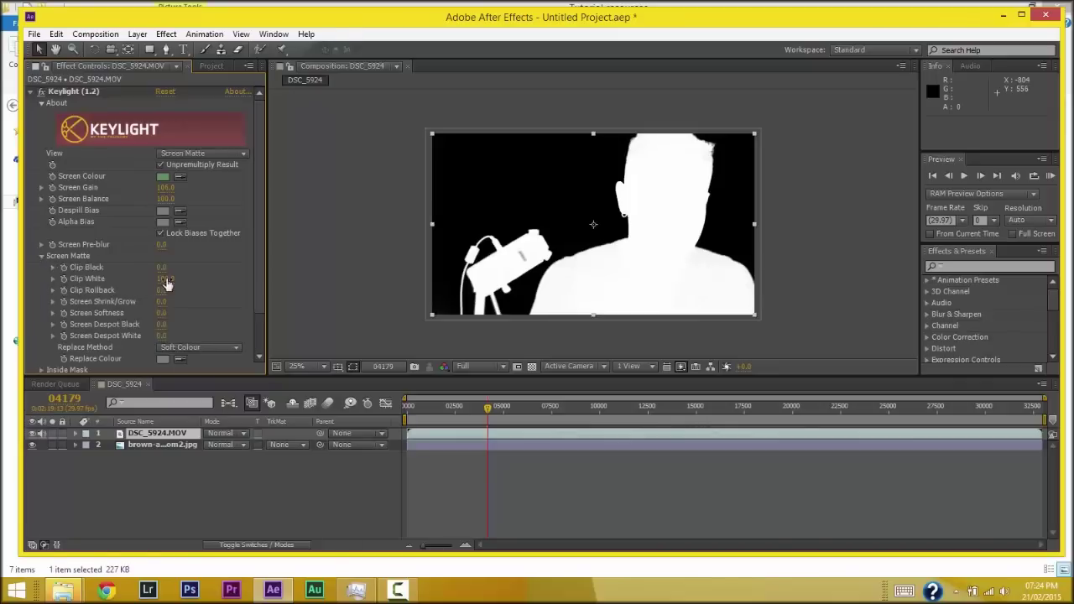
Step: Set Keylight's Clip White to 60 and Clip Black to 14, checking the matte at later frames
left_click_drag(168, 279, 146, 279)
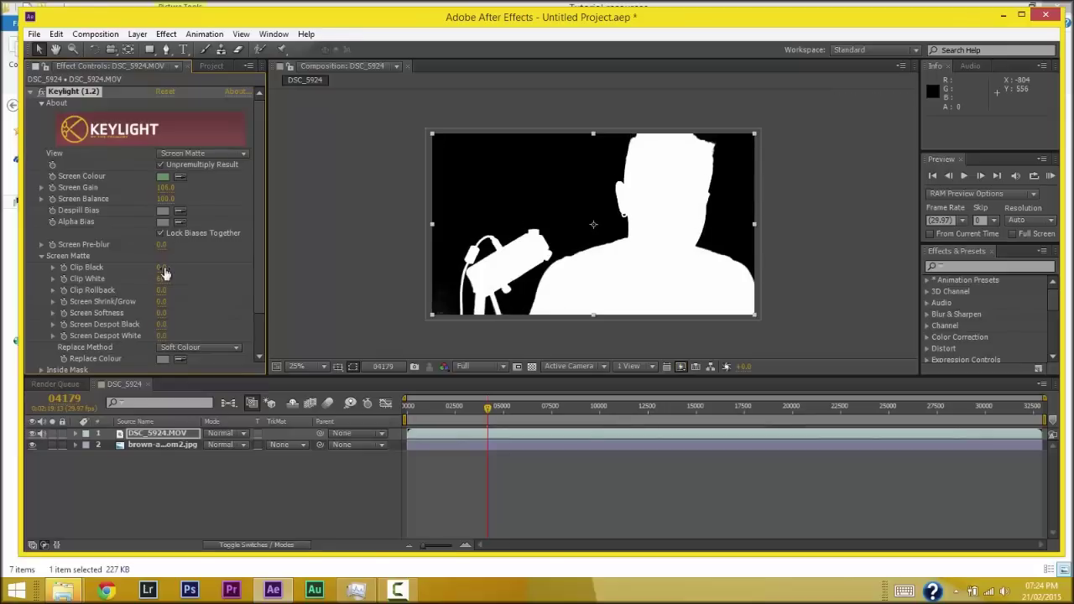
left_click_drag(166, 266, 170, 269)
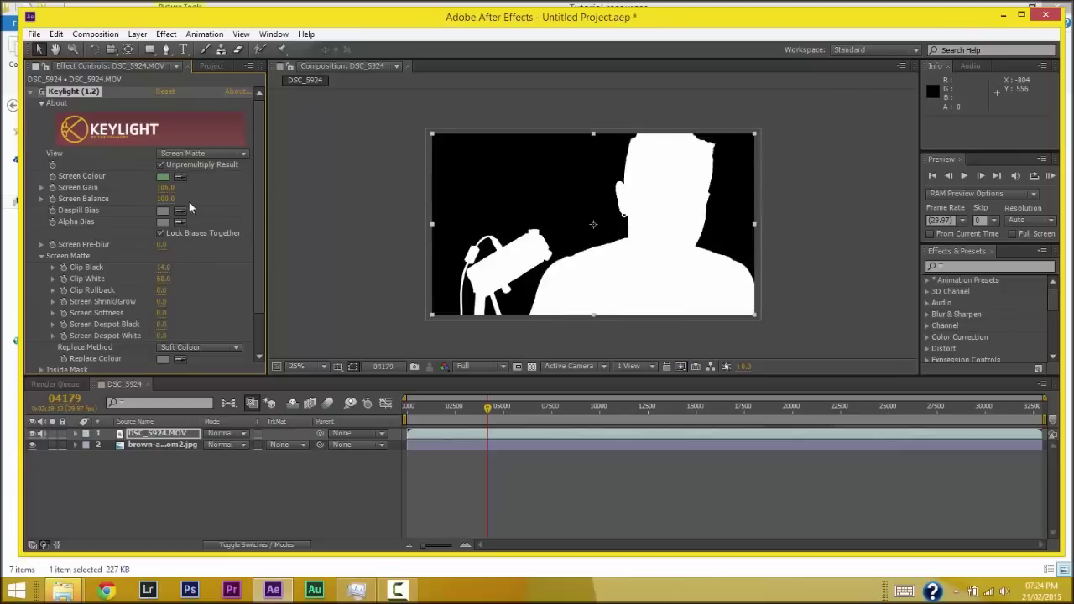
left_click(519, 407)
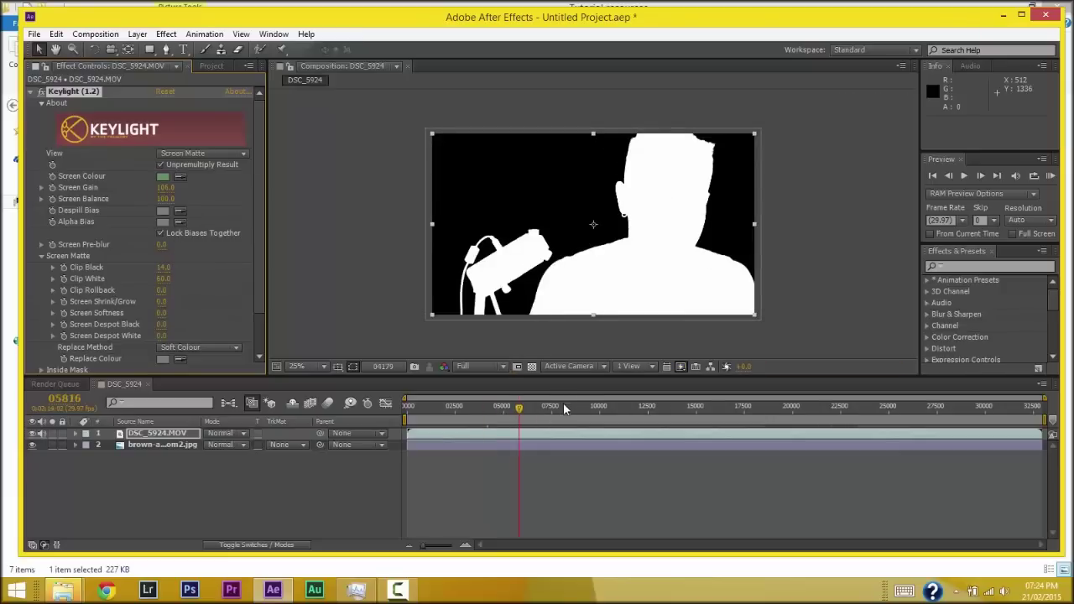
left_click(569, 408)
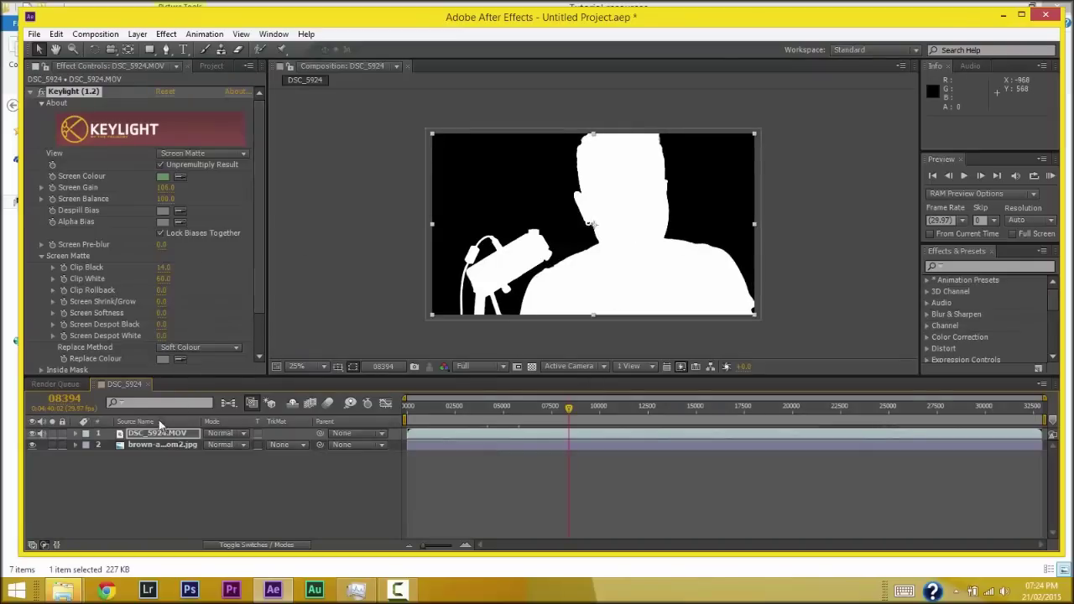
left_click_drag(159, 433, 190, 427)
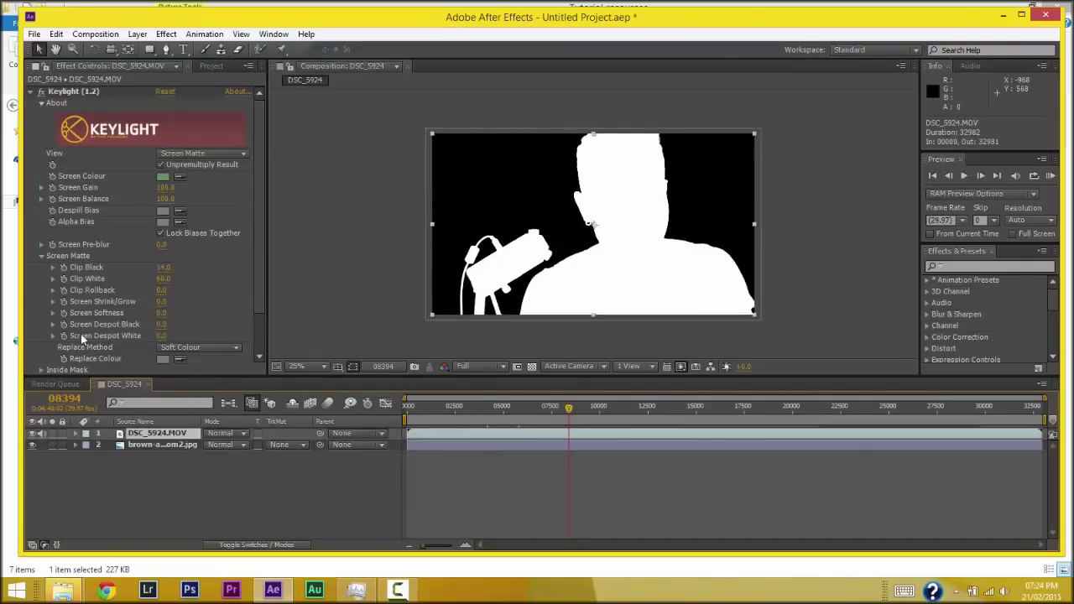
Step: Duplicate DSC_5924.MOV and delete Keylight from the copy in layer 2
key("ctrl+d")
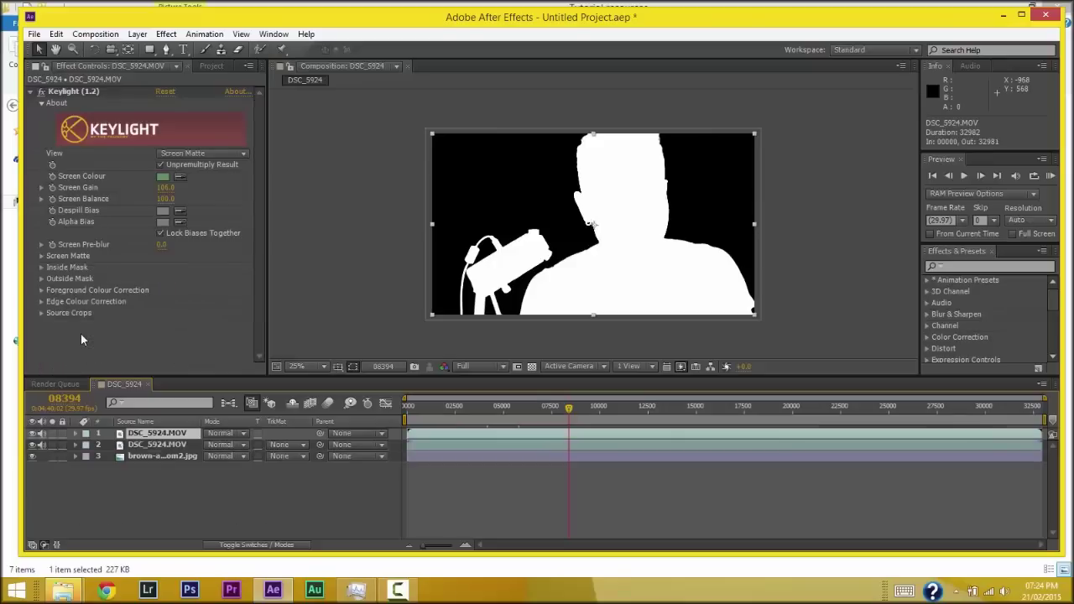
left_click(163, 446)
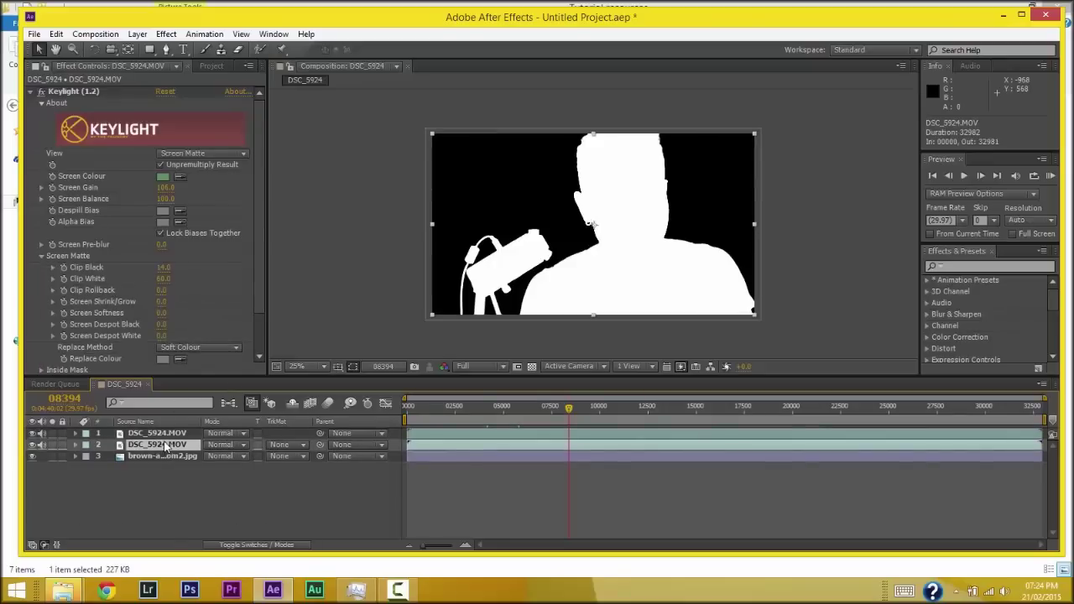
left_click(121, 92)
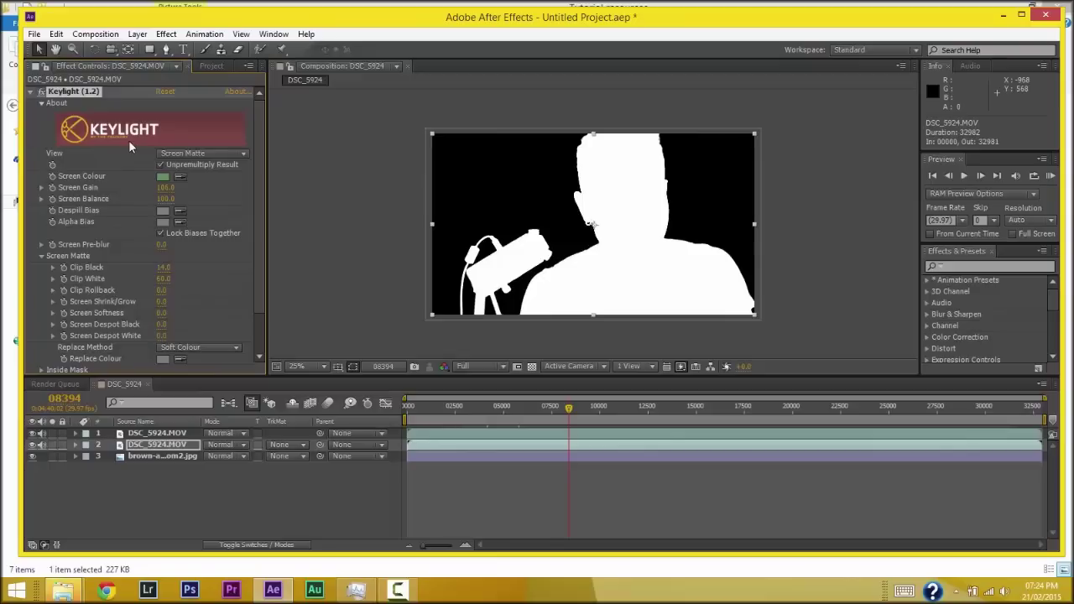
key("Delete")
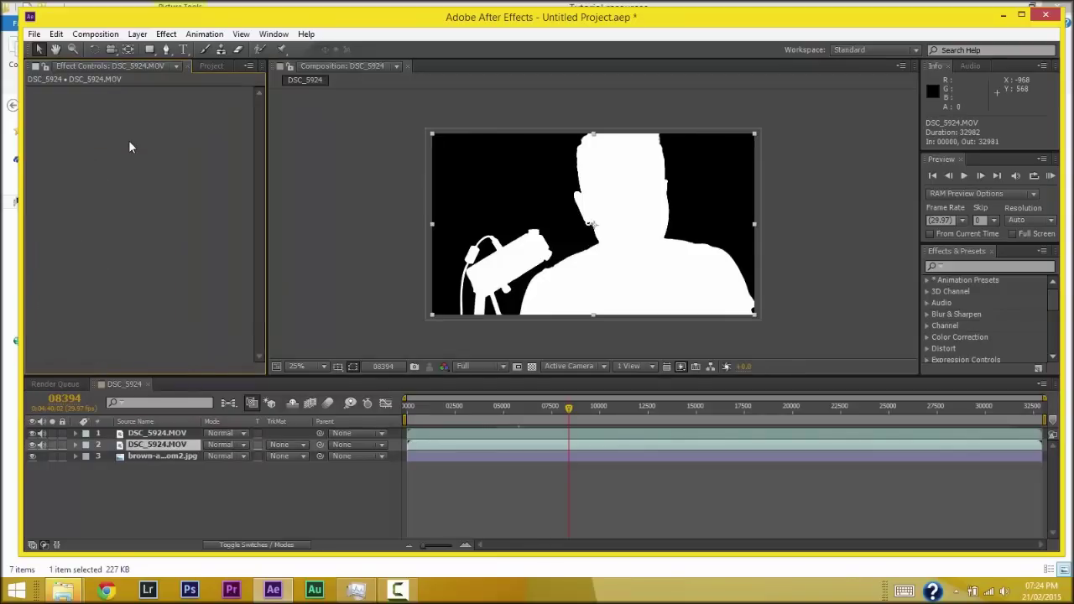
left_click(139, 434)
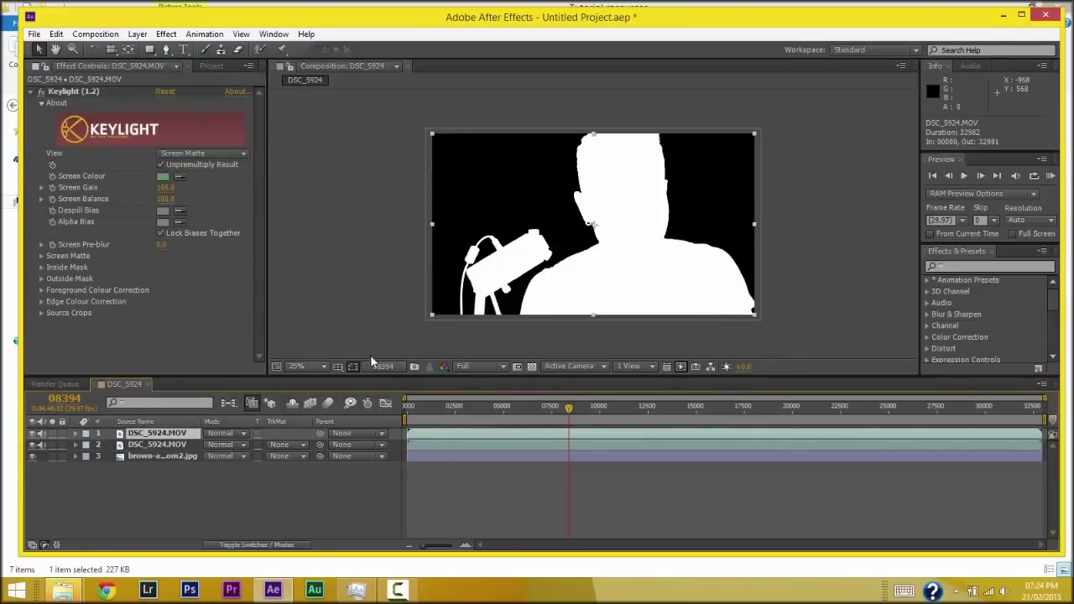
left_click(153, 442)
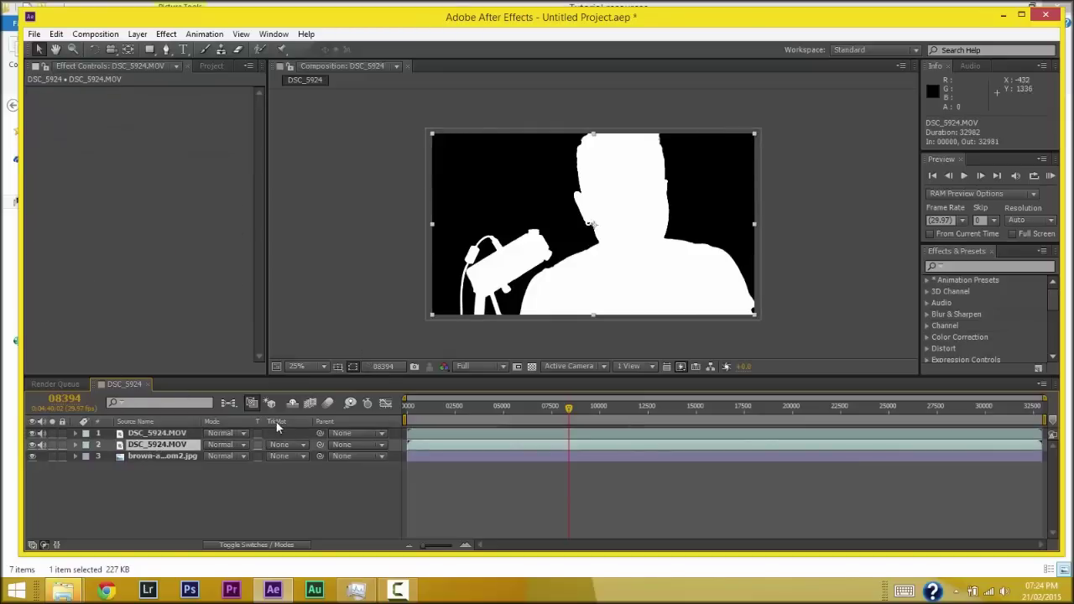
left_click(295, 444)
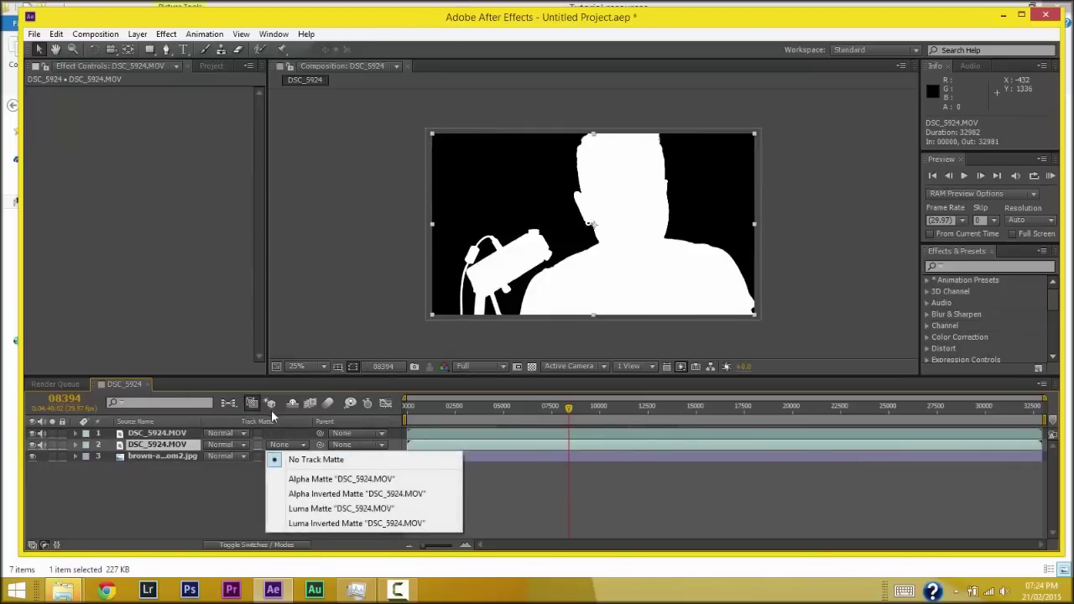
left_click(298, 510)
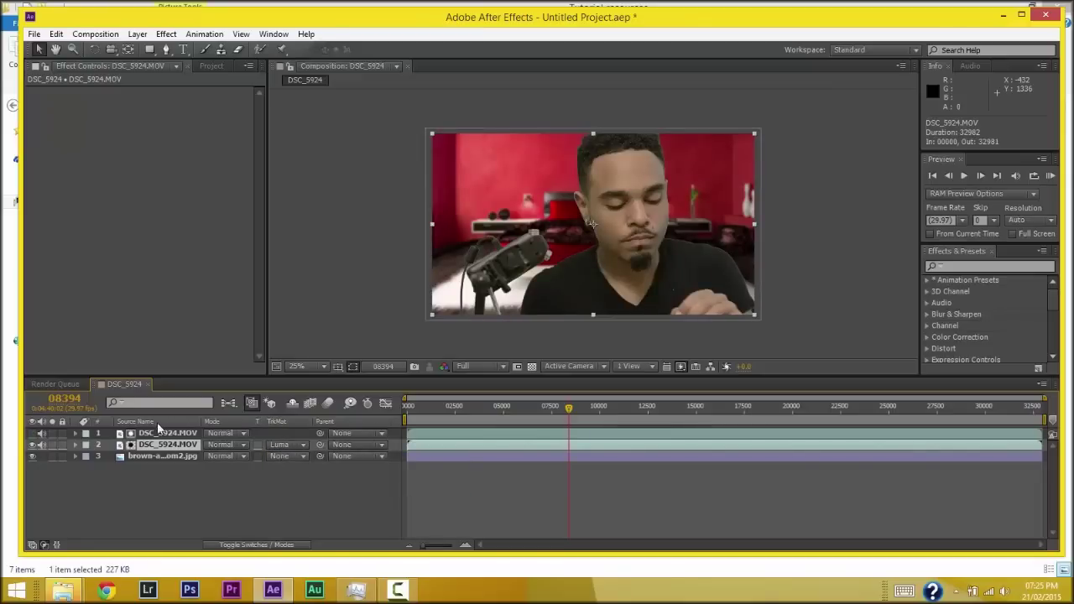
left_click(281, 445)
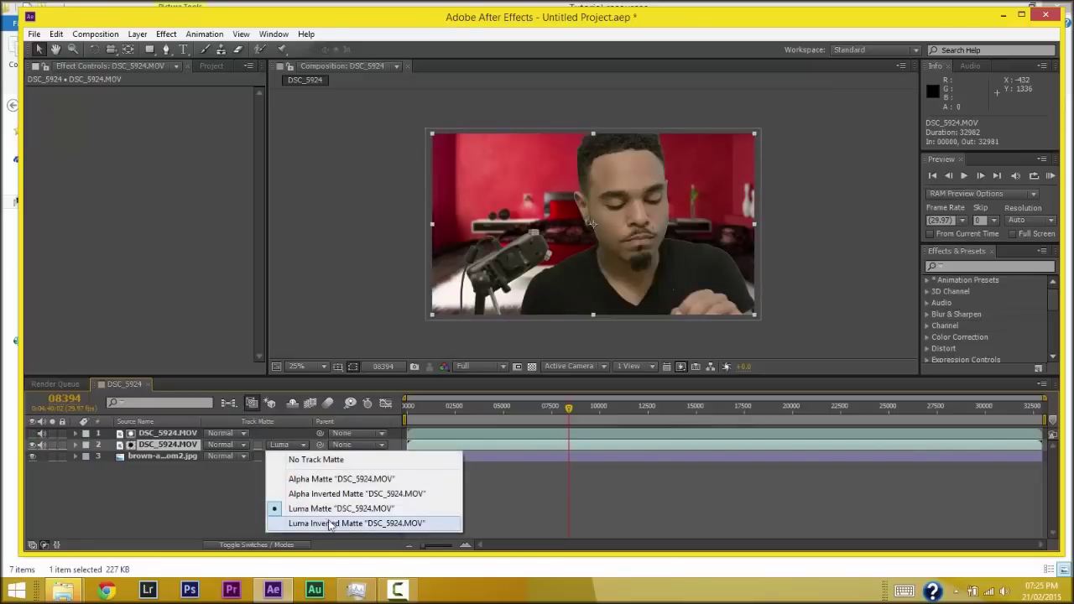
left_click(176, 433)
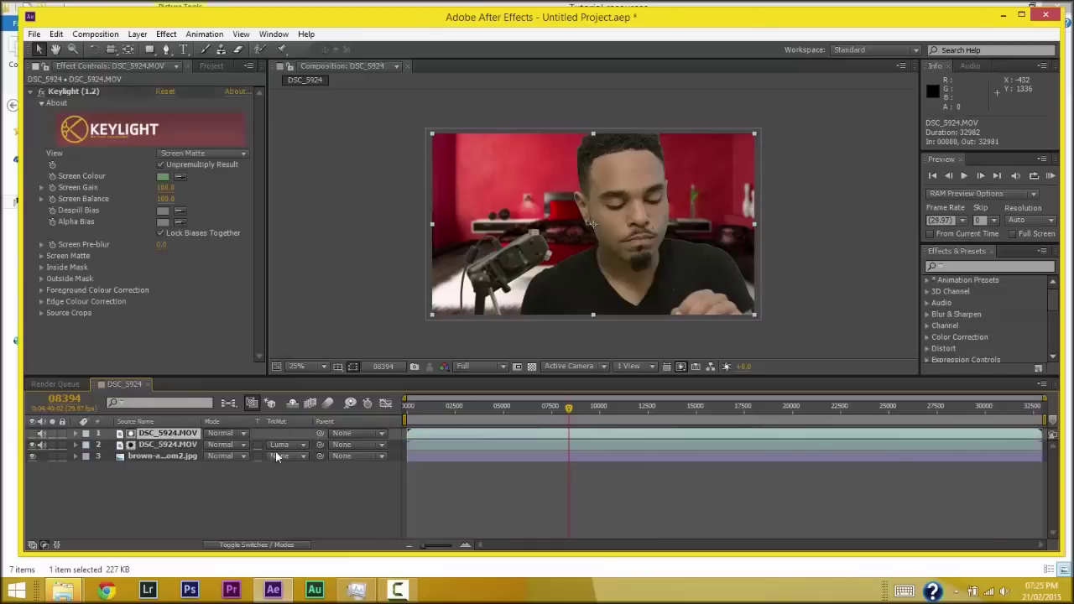
left_click(281, 446)
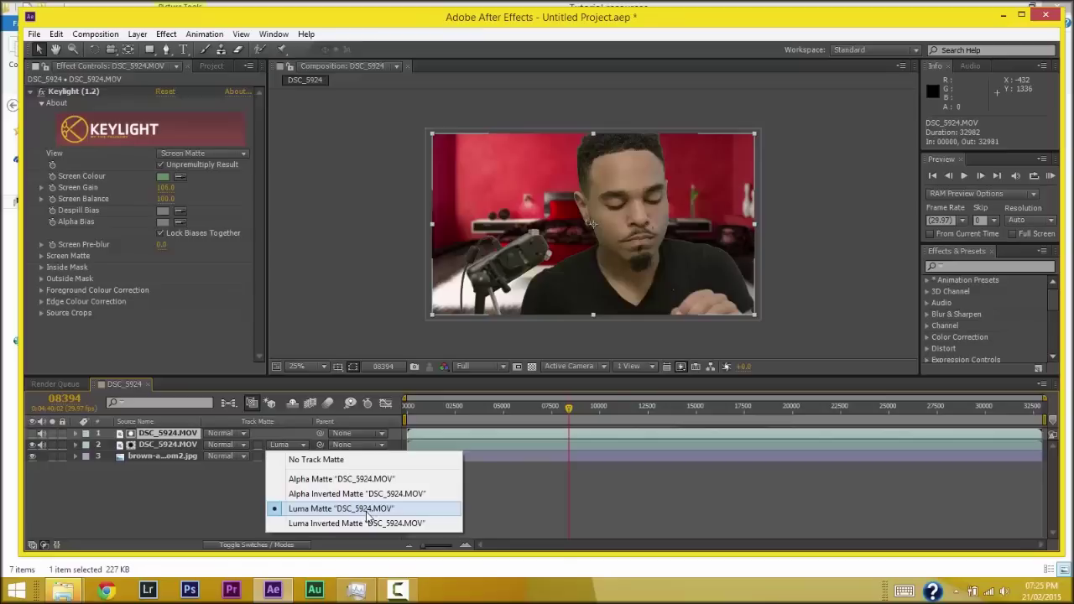
left_click(366, 510)
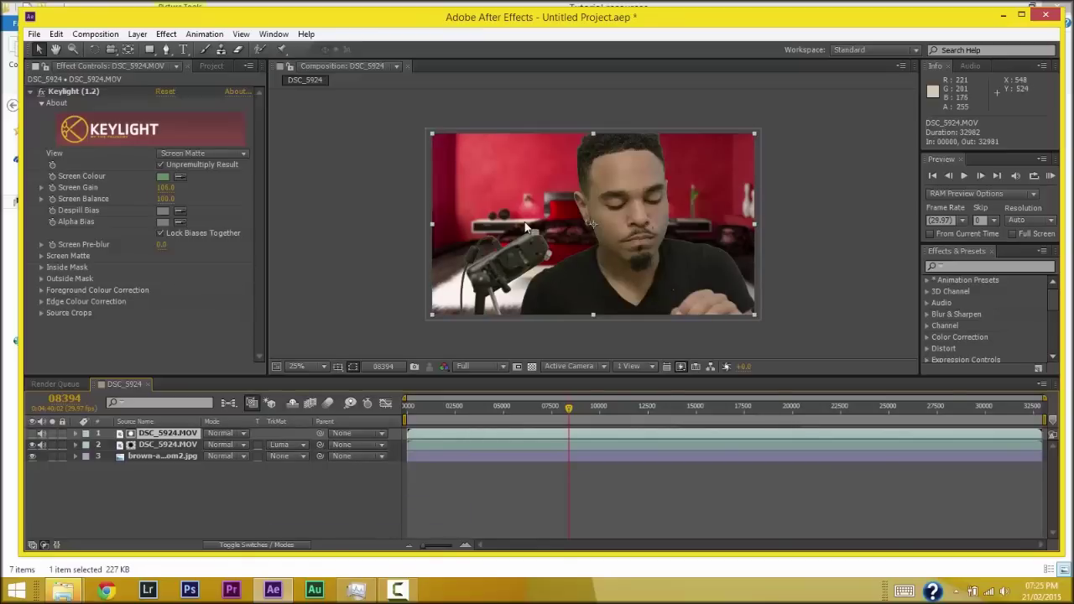
scroll(525, 225, "up", 2)
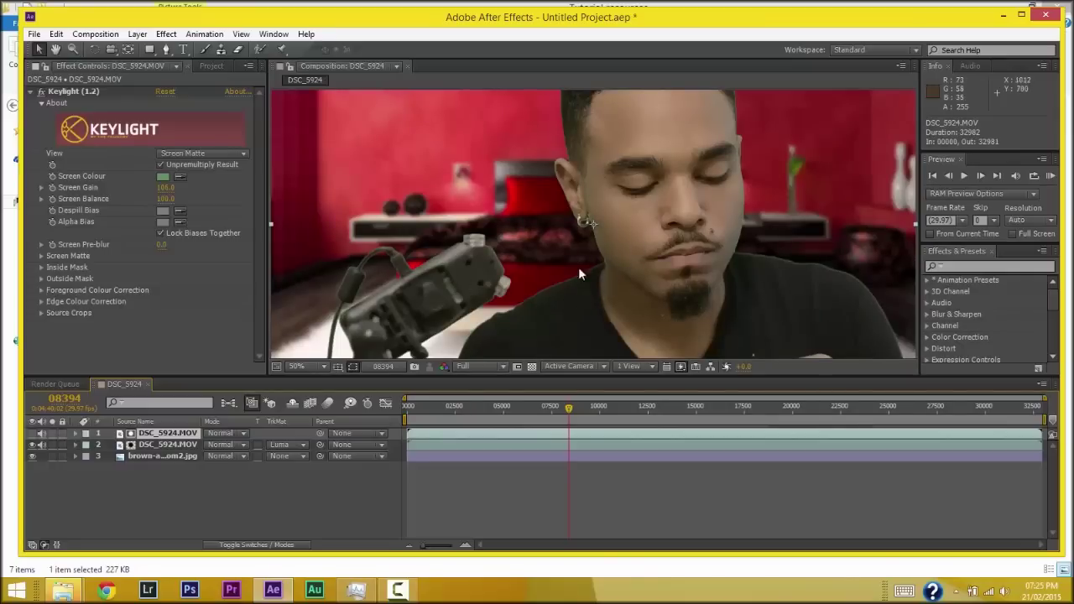
Step: On the top layer's Keylight Screen Matte, set Screen Shrink/Grow to -1.0
left_click(151, 448)
left_click(161, 433)
left_click(41, 256)
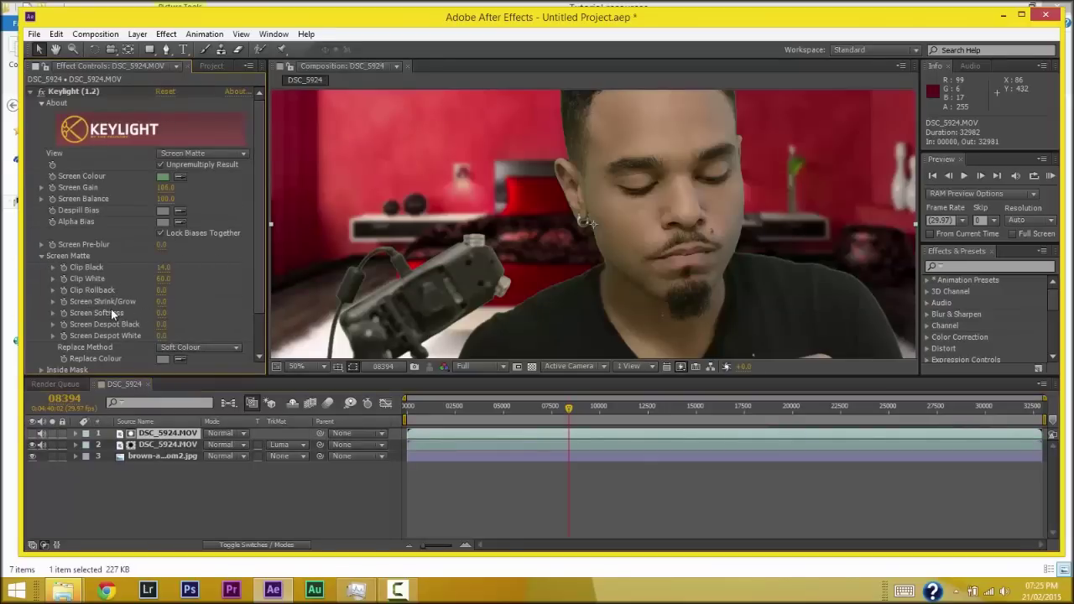
left_click(162, 302)
type("-1")
left_click(62, 147)
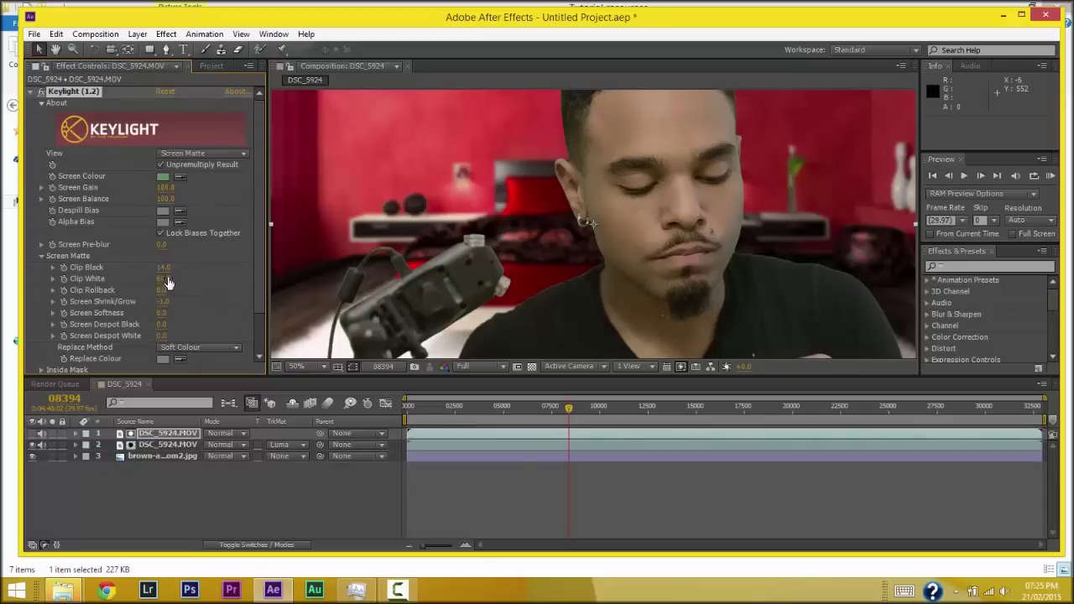
Step: Raise Screen Gain to 122 and Screen Softness to 1.0, zooming the view back to 25%
left_click_drag(164, 187, 173, 186)
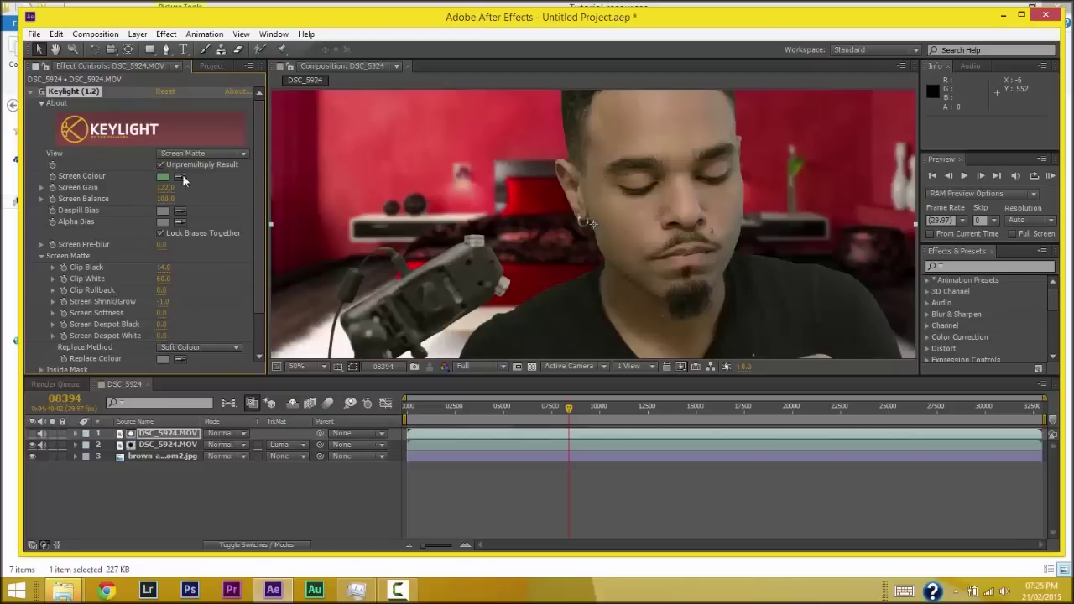
scroll(257, 194, "down", 1)
scroll(257, 194, "down", 1)
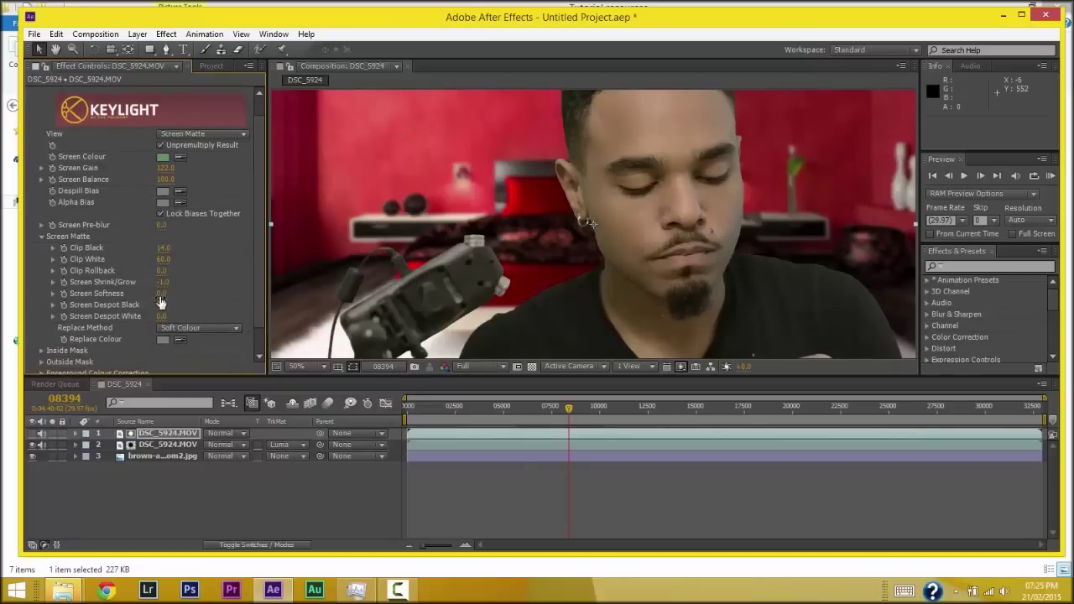
left_click_drag(162, 294, 166, 302)
left_click_drag(164, 296, 170, 293)
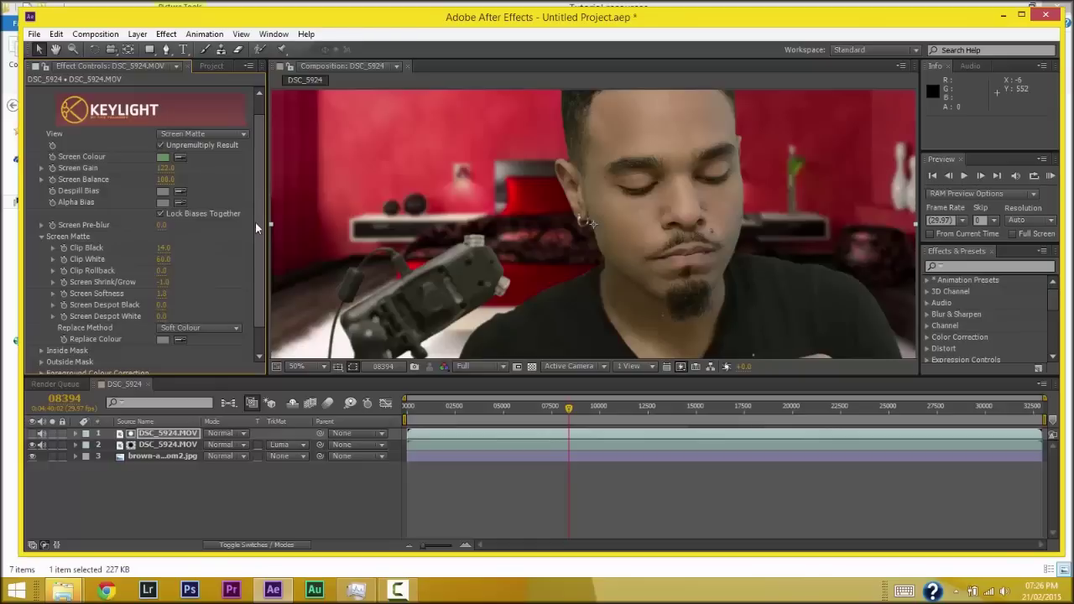
key("comma")
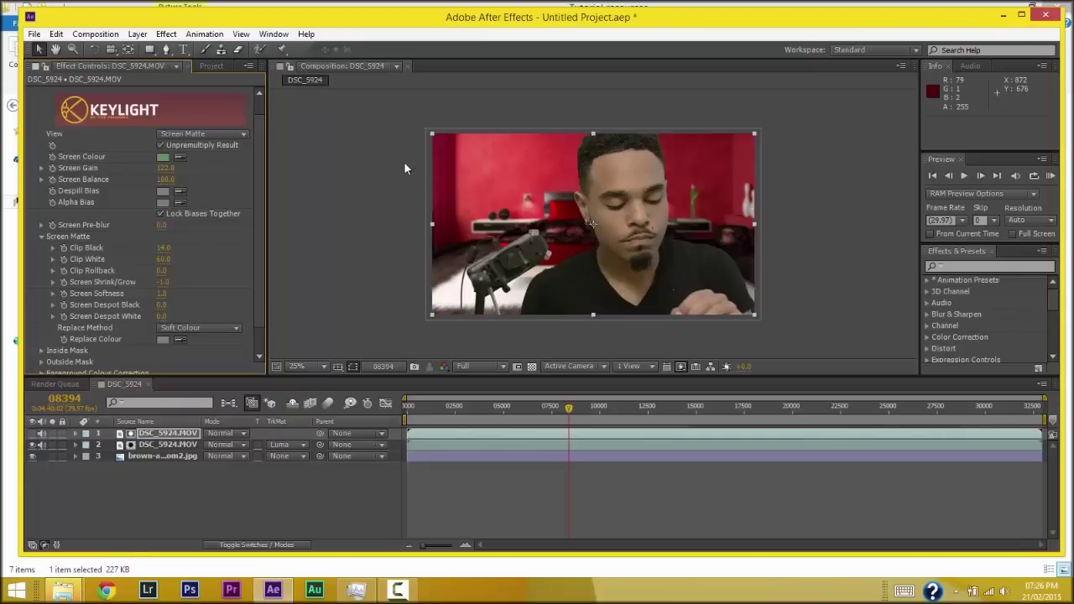
left_click(186, 445)
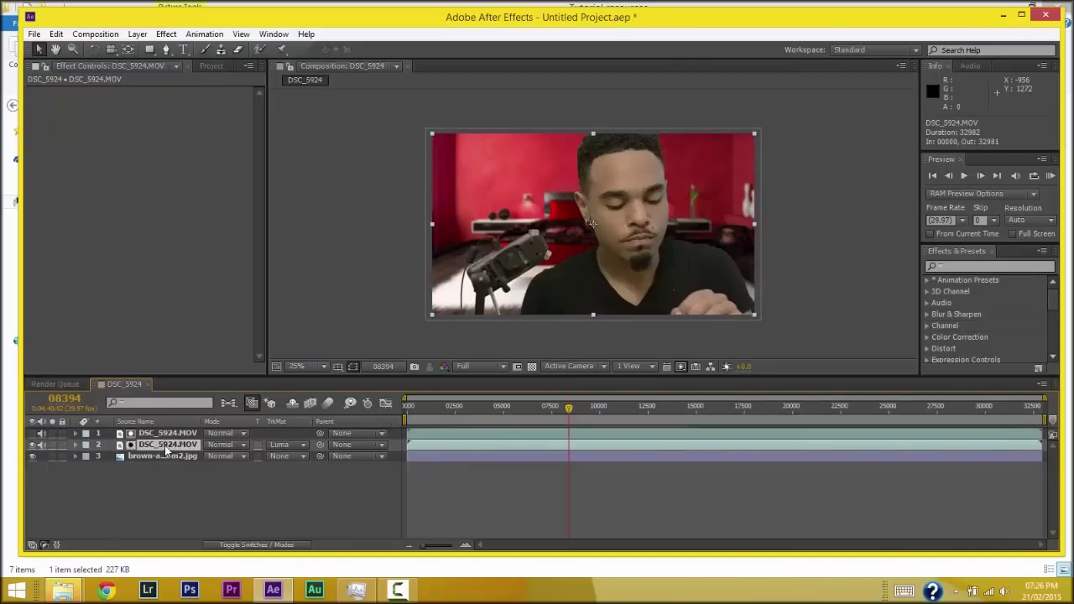
Step: Apply Effect > Color Correction > Hue/Saturation to the second DSC_5924.MOV layer
right_click(166, 443)
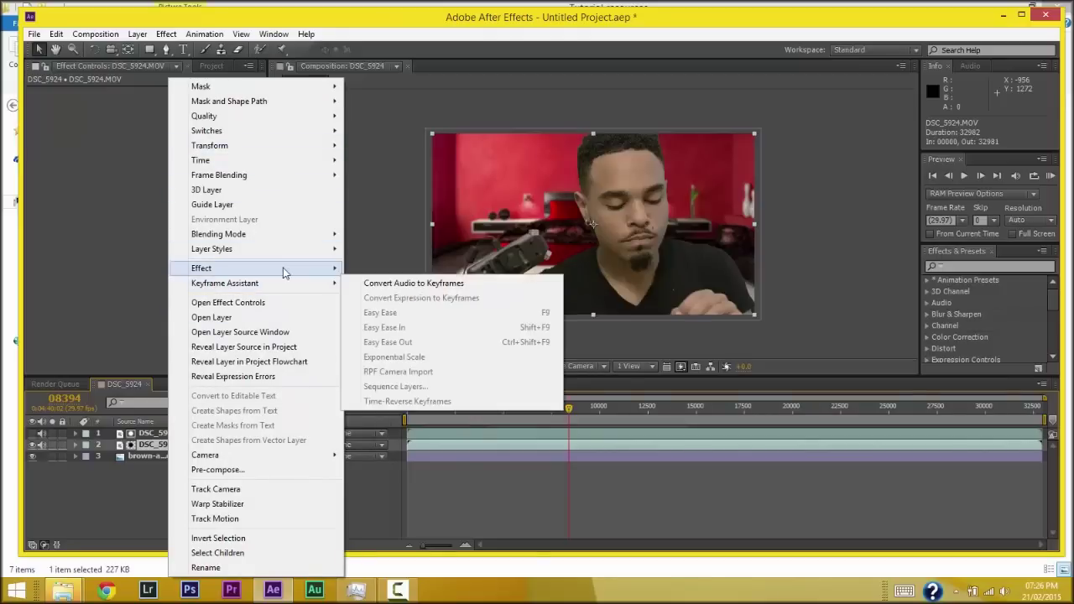
mouse_move(293, 269)
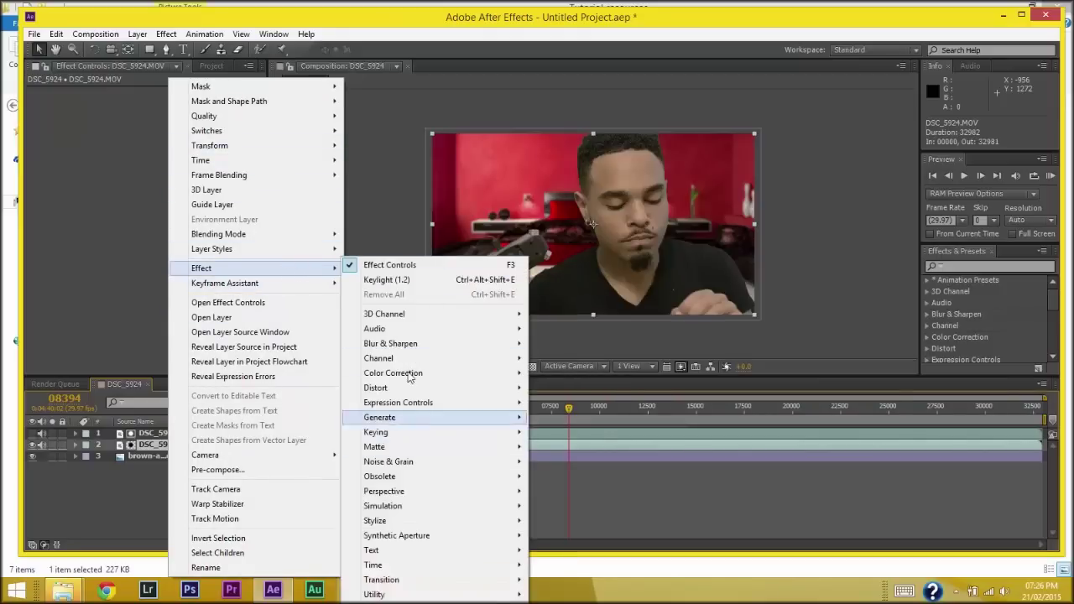
mouse_move(401, 375)
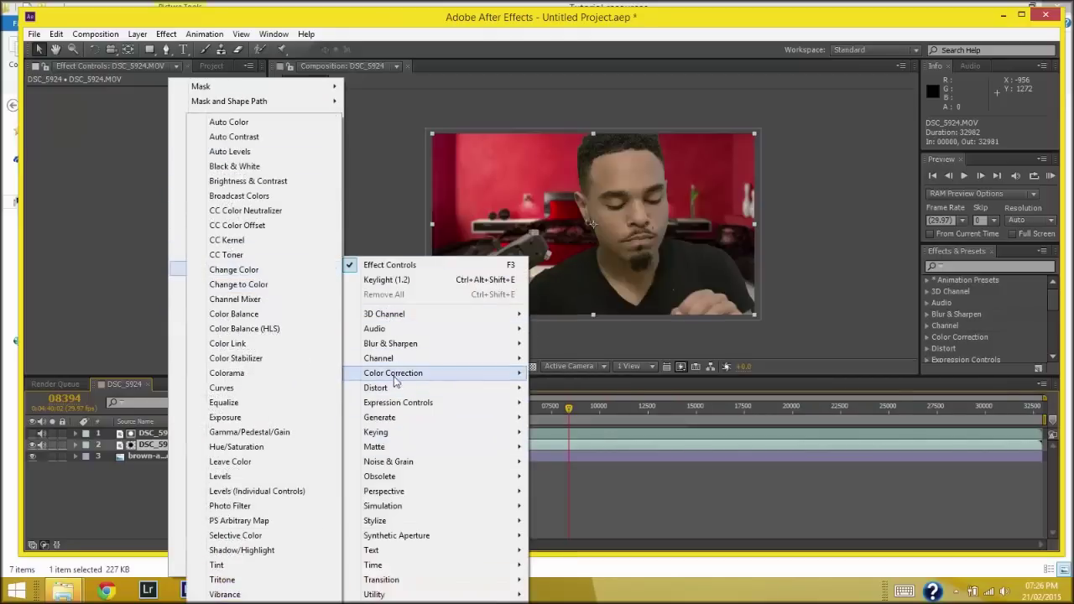
left_click(238, 447)
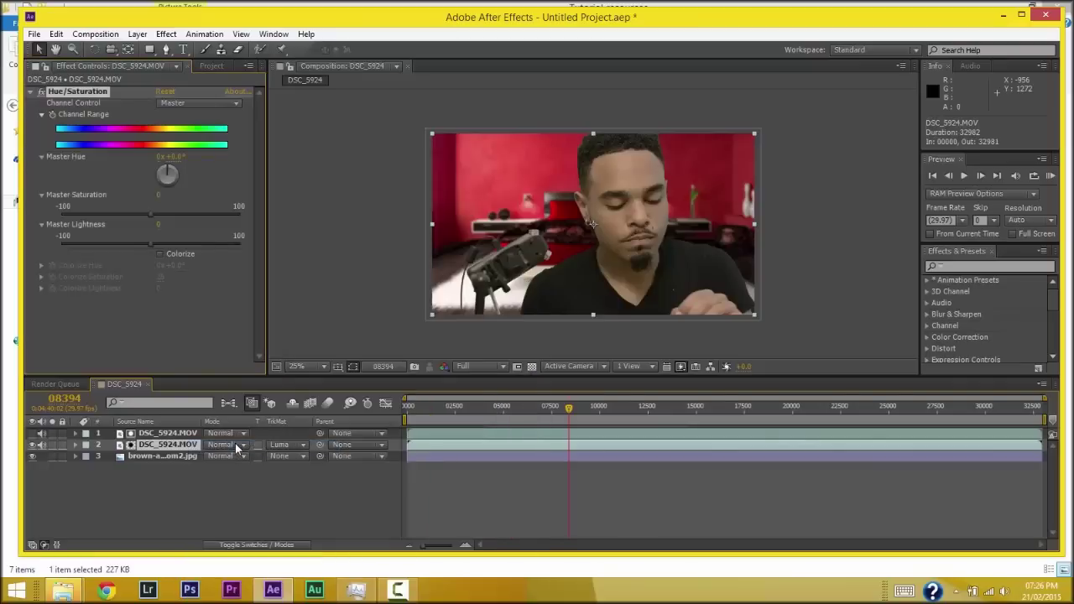
Step: Set Hue/Saturation Channel Control to Greens, narrow the range, and shift Green Hue to about -31°
left_click(203, 104)
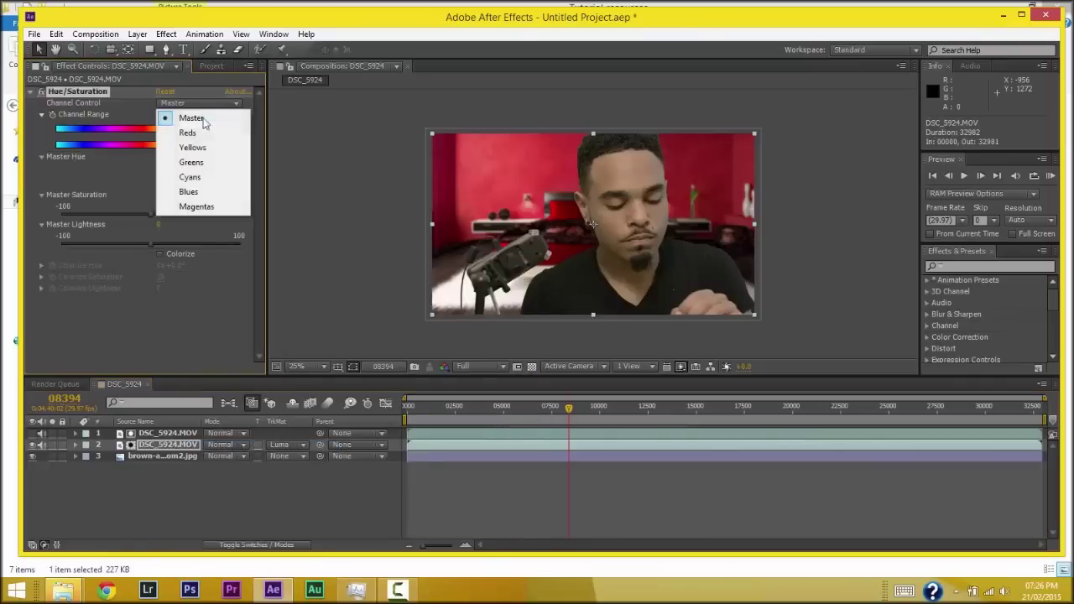
left_click(169, 158)
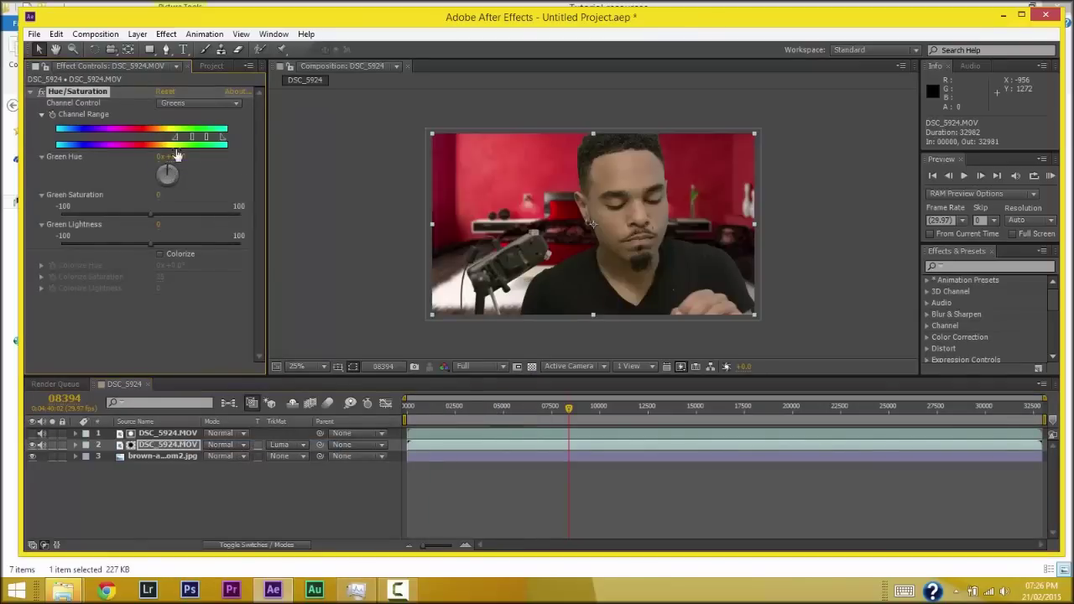
mouse_move(177, 140)
left_mouse_down()
mouse_move(154, 140)
mouse_move(194, 140)
mouse_move(176, 141)
left_mouse_up()
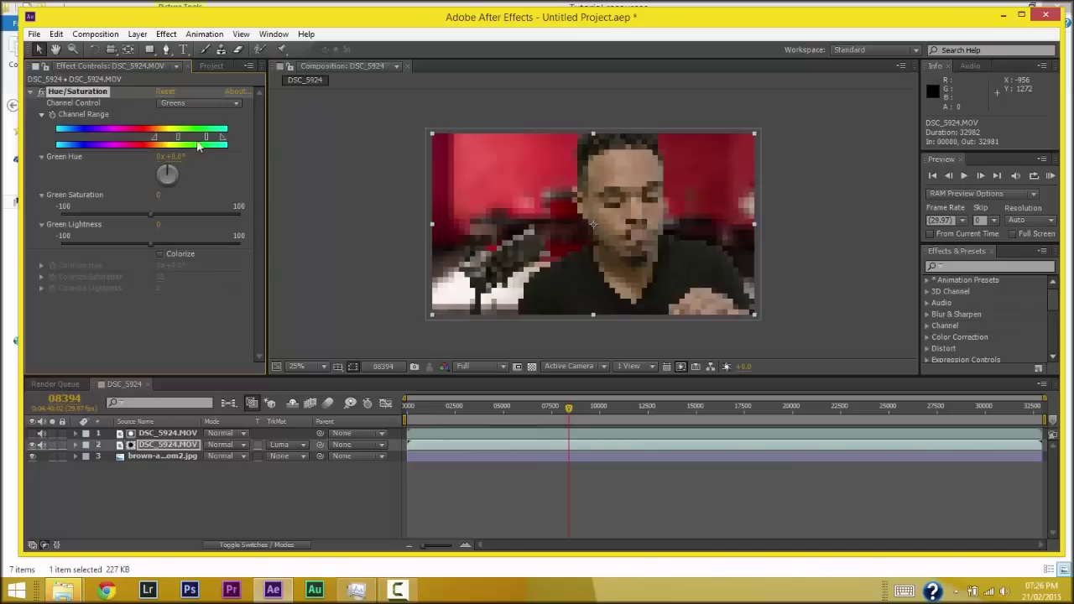
left_click_drag(166, 174, 159, 174)
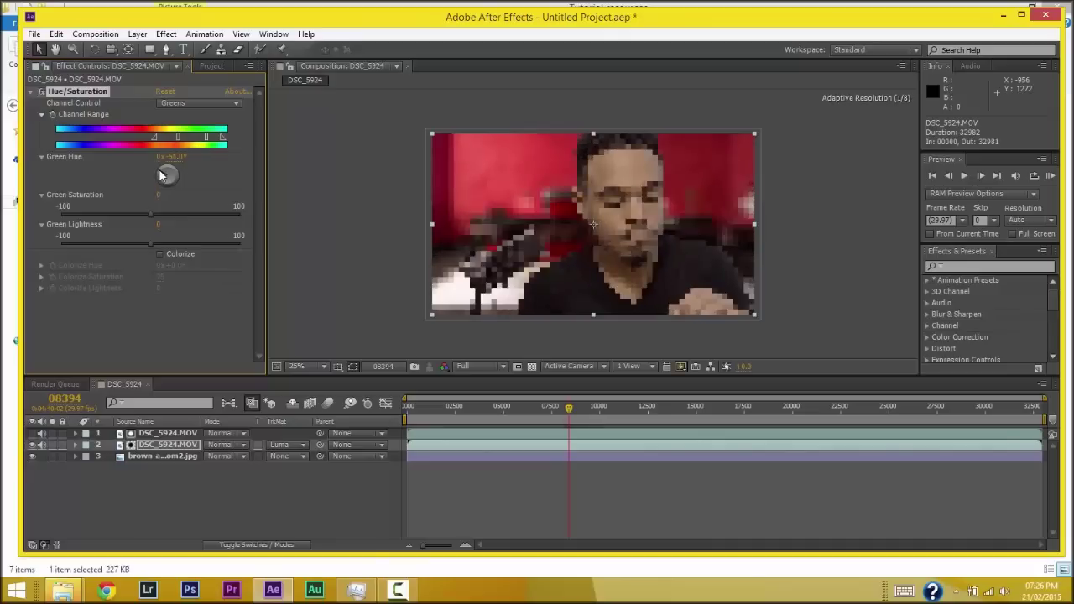
left_click_drag(174, 137, 156, 143)
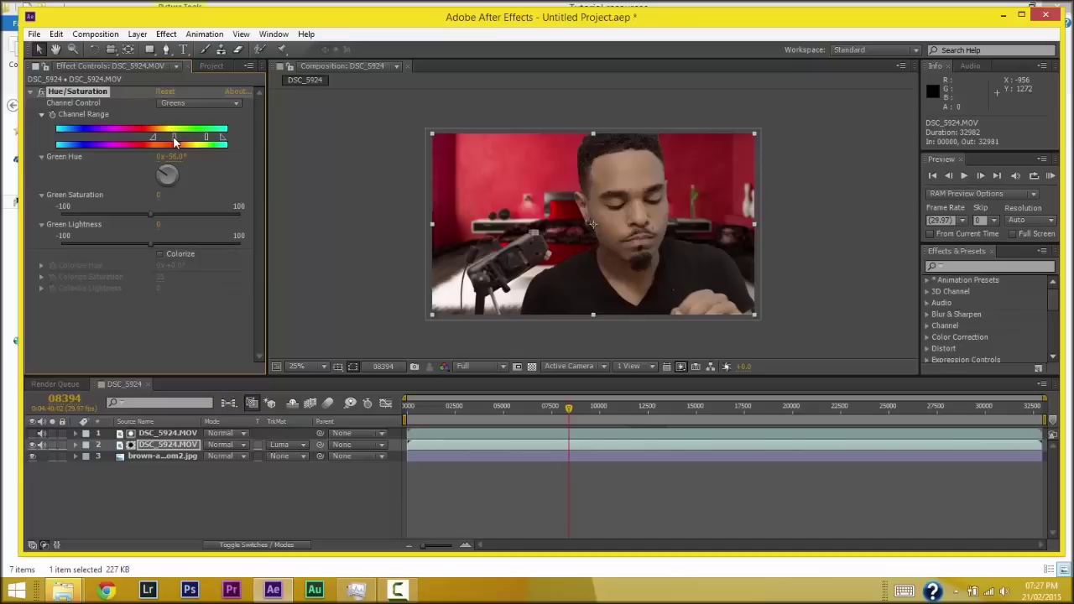
left_click_drag(172, 142, 153, 138)
left_click_drag(152, 137, 154, 137)
left_click_drag(165, 173, 165, 173)
Step: Toggle Hue/Saturation off and on to compare, then select both DSC_5924.MOV layers
left_click(40, 94)
left_click(41, 92)
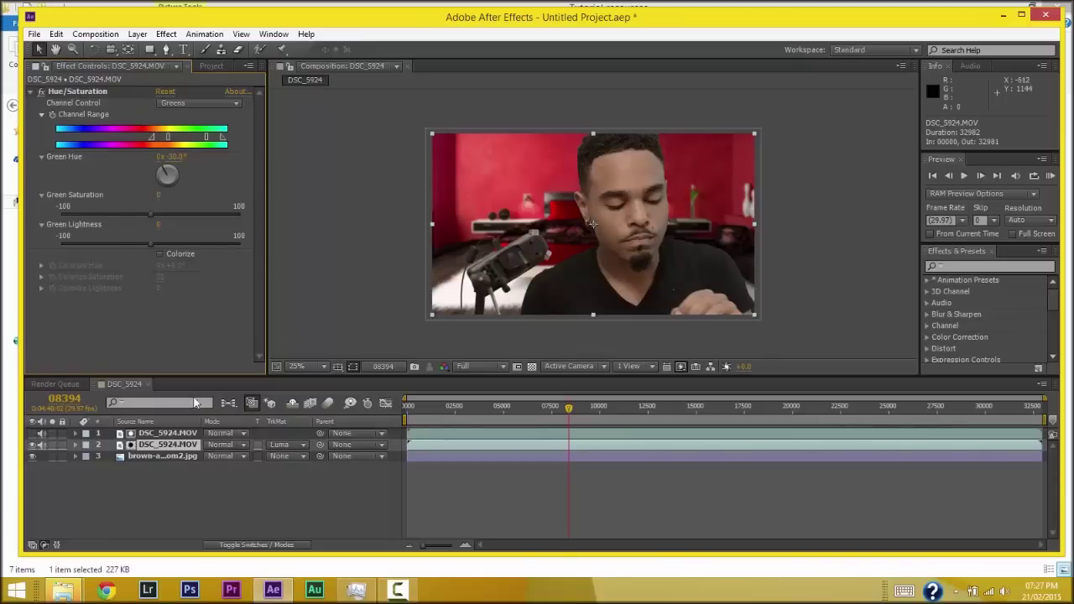
left_click(143, 439)
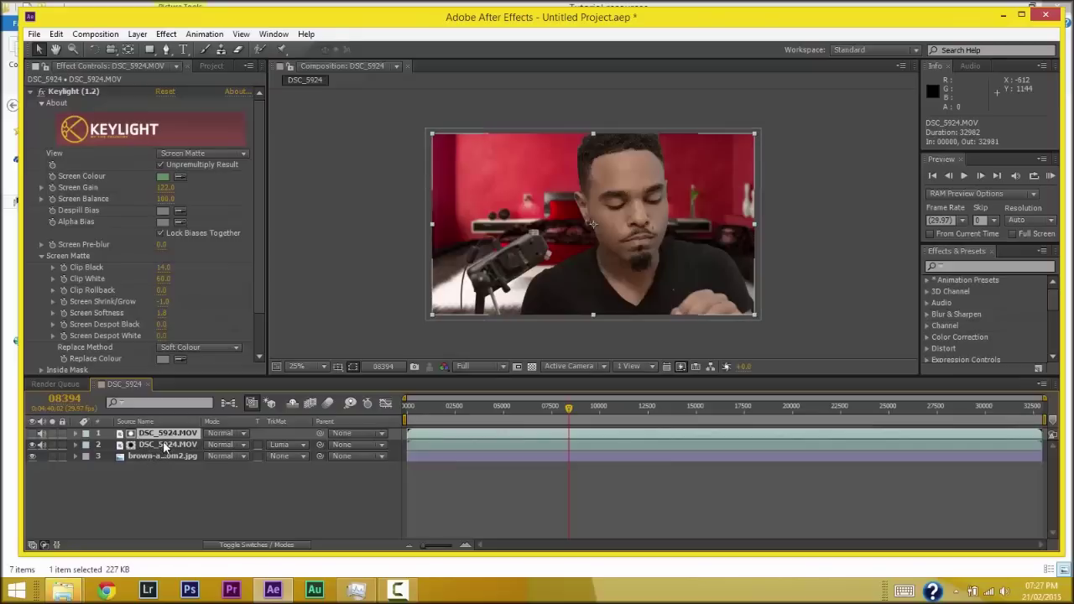
left_click(163, 446)
left_click(168, 437, "ctrl")
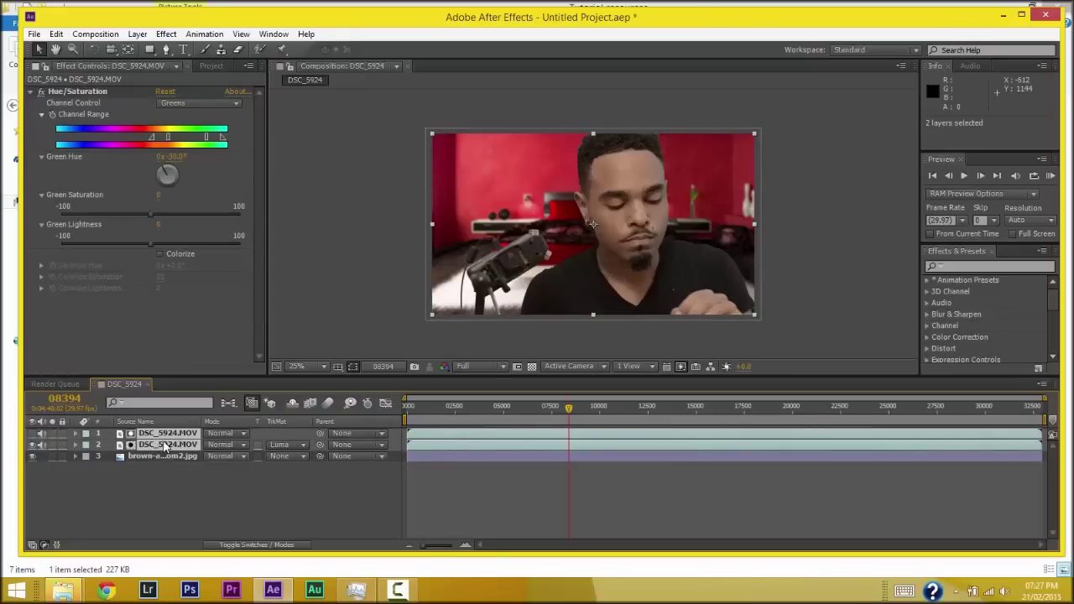
right_click(165, 448)
left_click(141, 447)
Step: Duplicate the top keyed DSC_5924.MOV layer twice
left_click(170, 456)
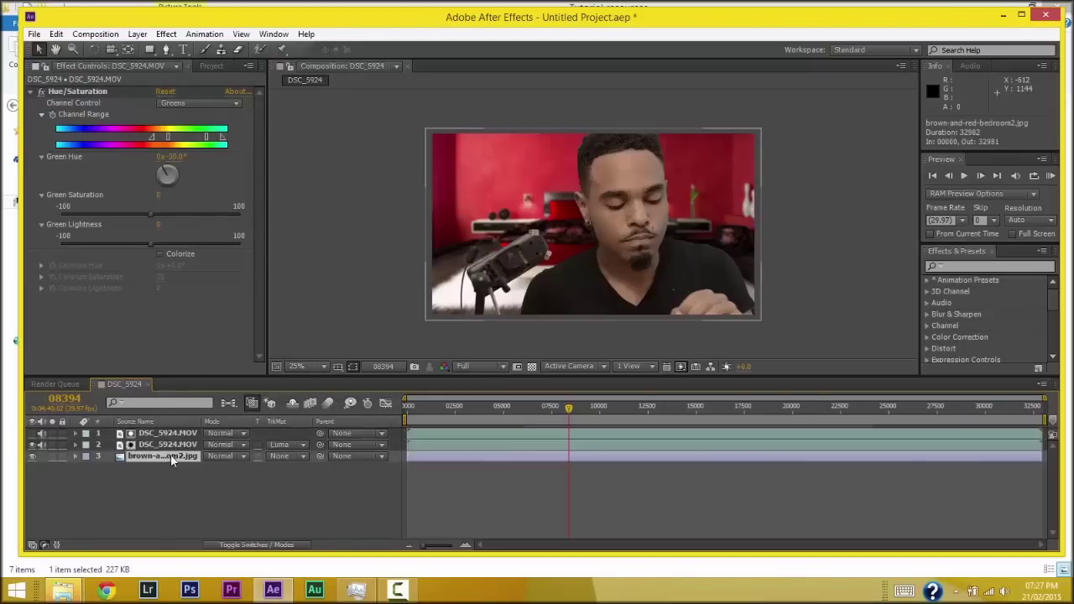
left_click(172, 434)
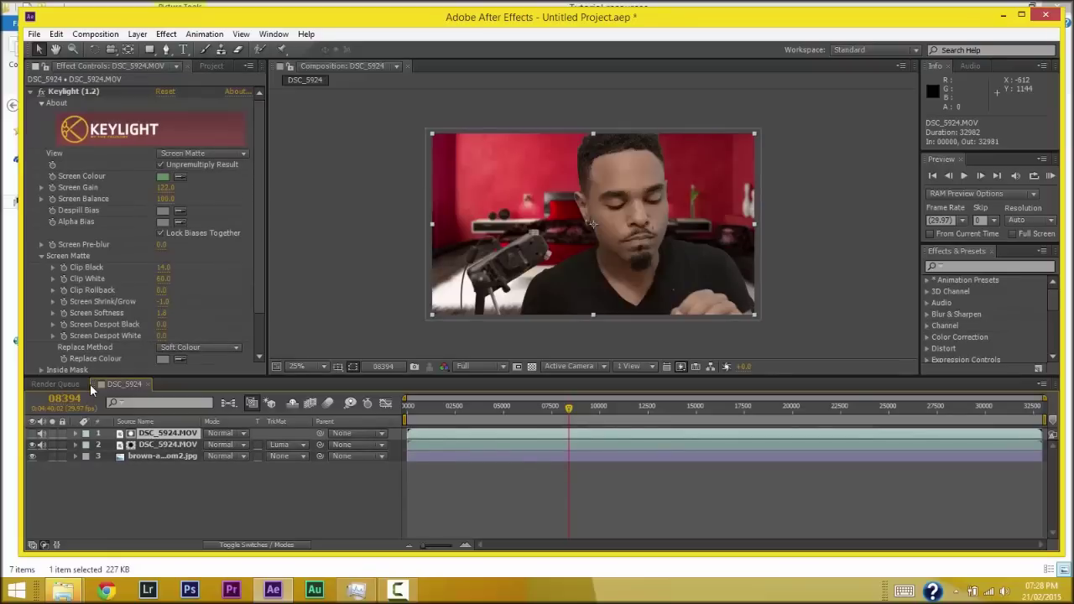
key("ctrl+d")
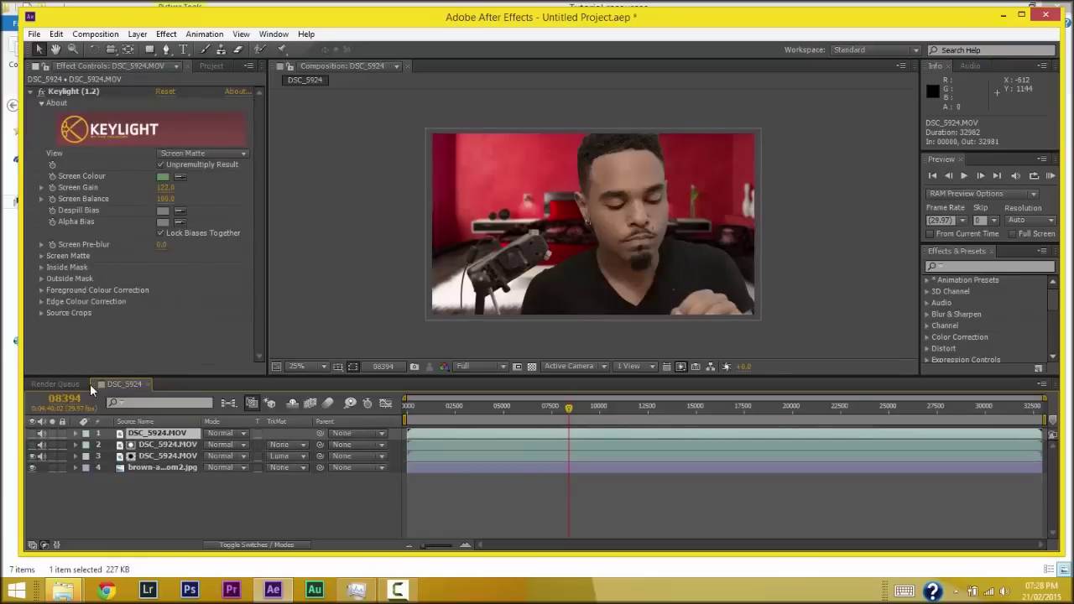
key("ctrl+d")
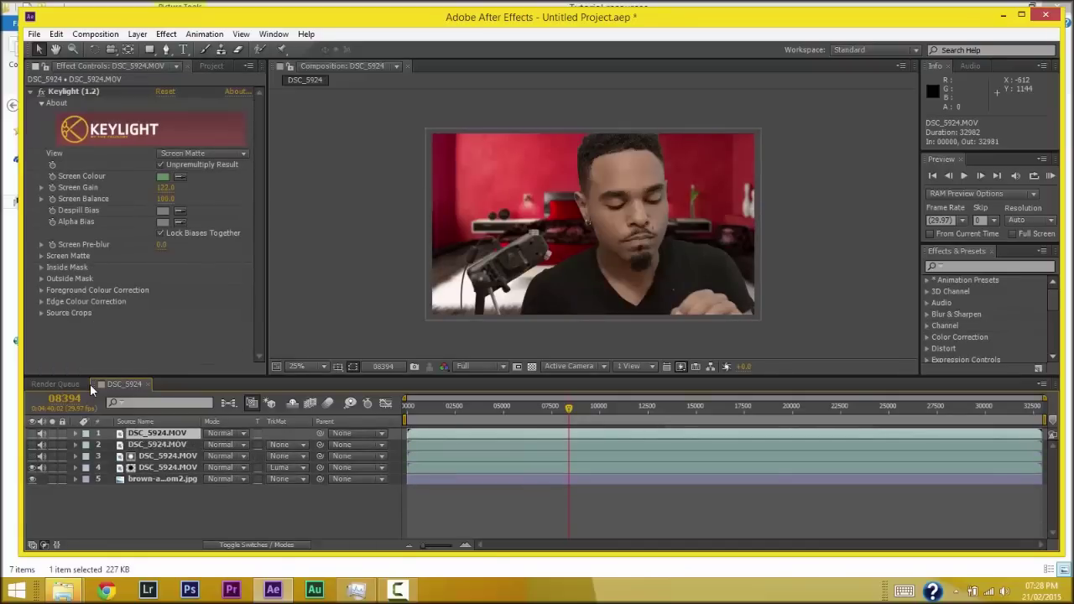
Step: Pre-compose layers 3 and 4 into a nested composition named 'Key'
left_click(180, 457)
left_click(180, 469, "shift")
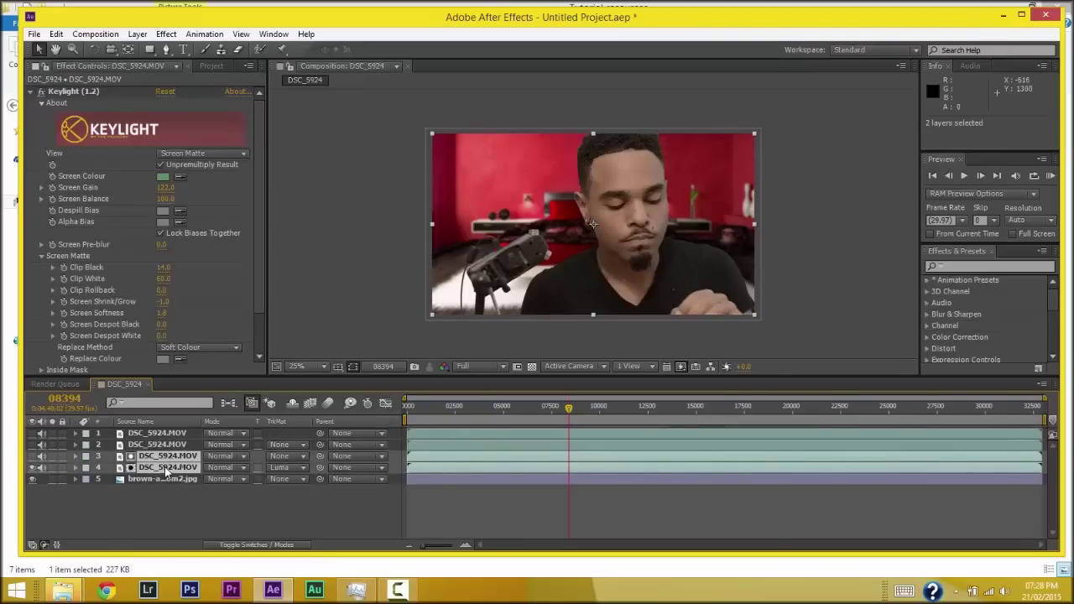
right_click(167, 468)
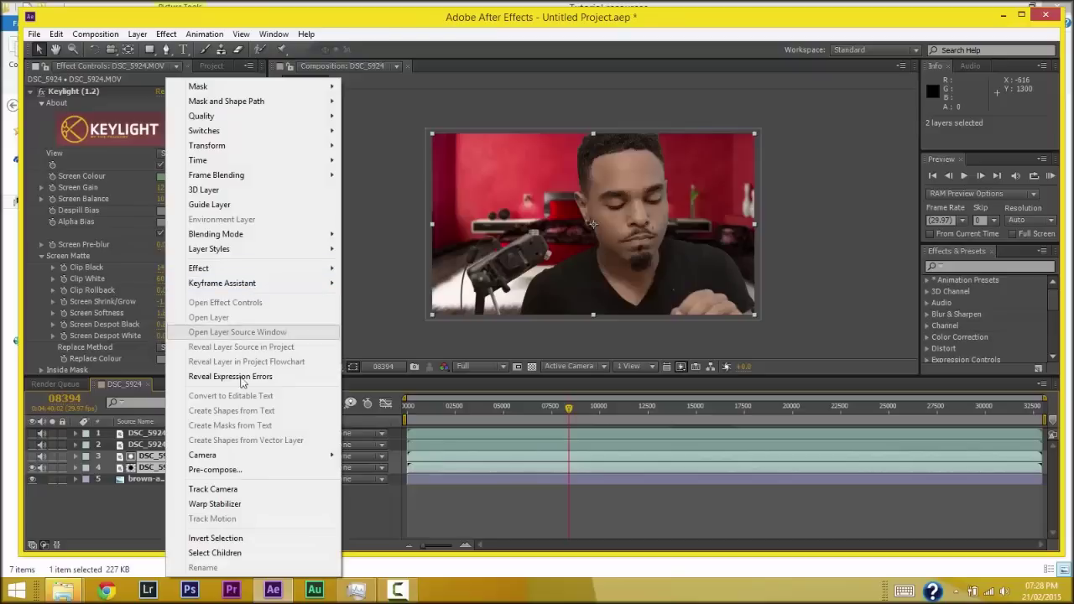
left_click(220, 471)
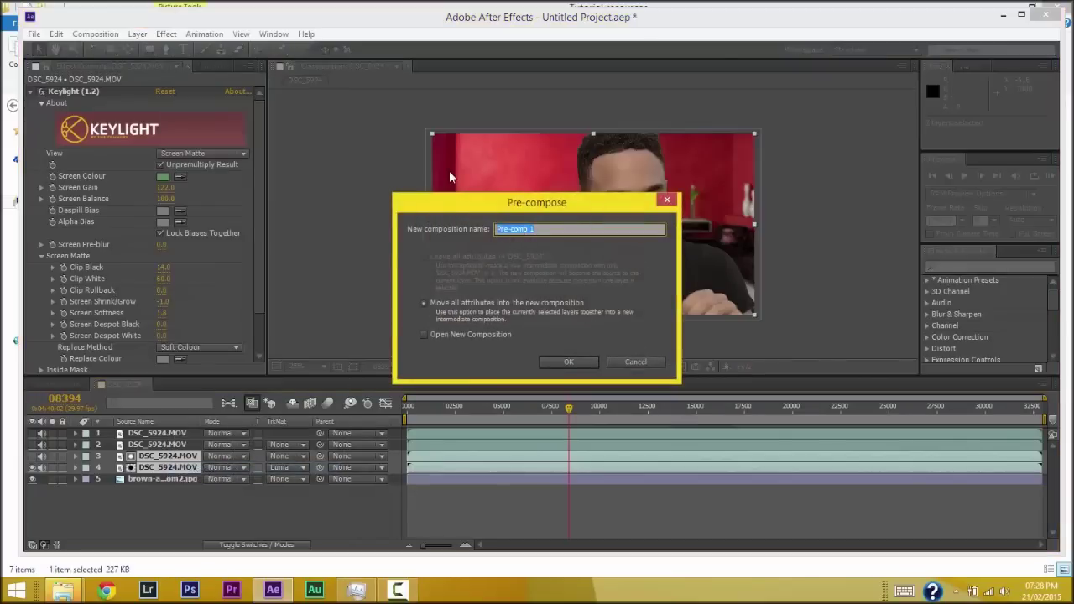
type("Key")
left_click(568, 362)
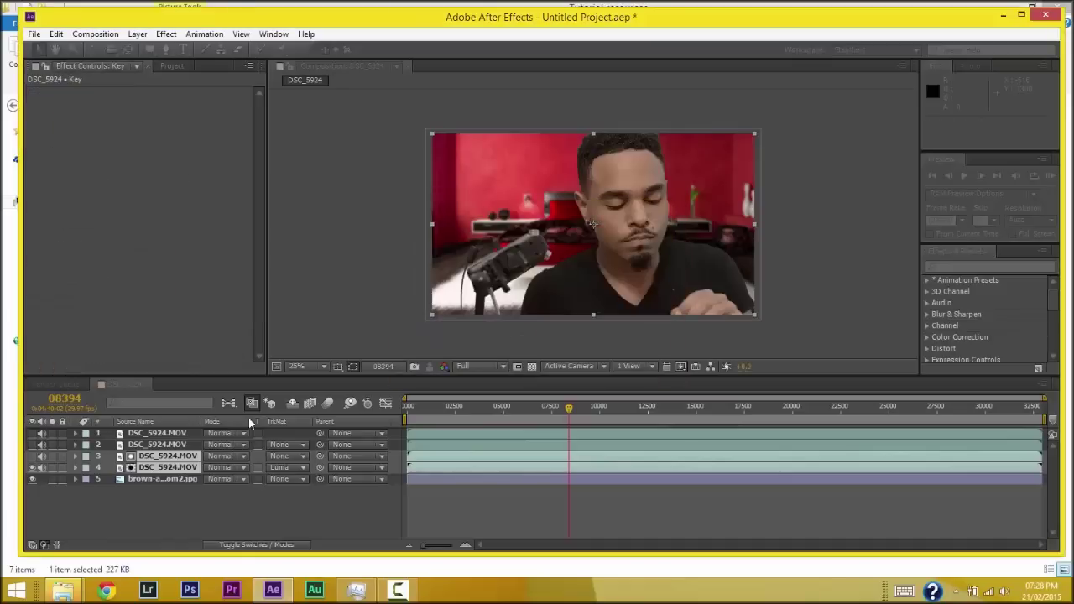
Step: Toggle the Key layer's visibility on and off to compare the composite
left_click(34, 457)
left_click(34, 457)
left_click(34, 457)
left_click(34, 458)
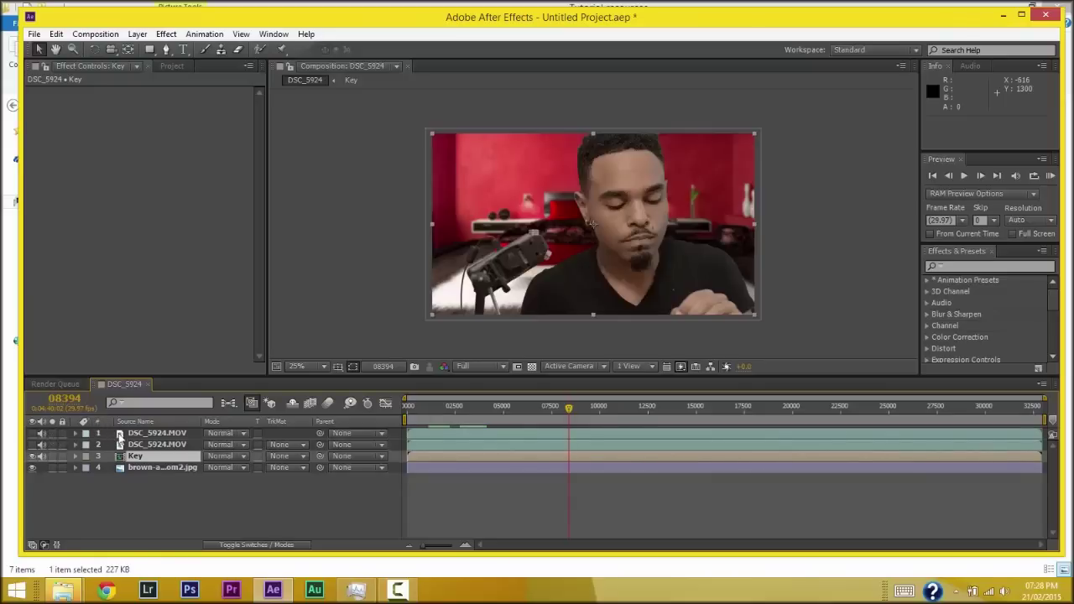
Step: Reveal the black-and-white matte and set layer 2's track matte to Luma Inverted Matte
left_click(138, 435)
left_click(139, 445)
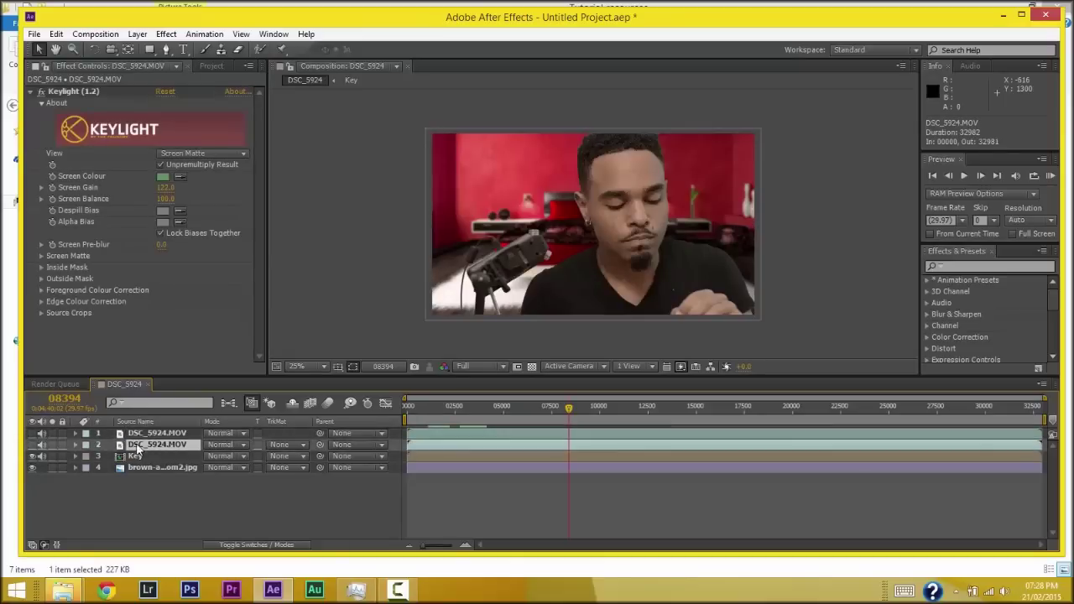
left_click(141, 435)
left_click(142, 441)
left_click(117, 433)
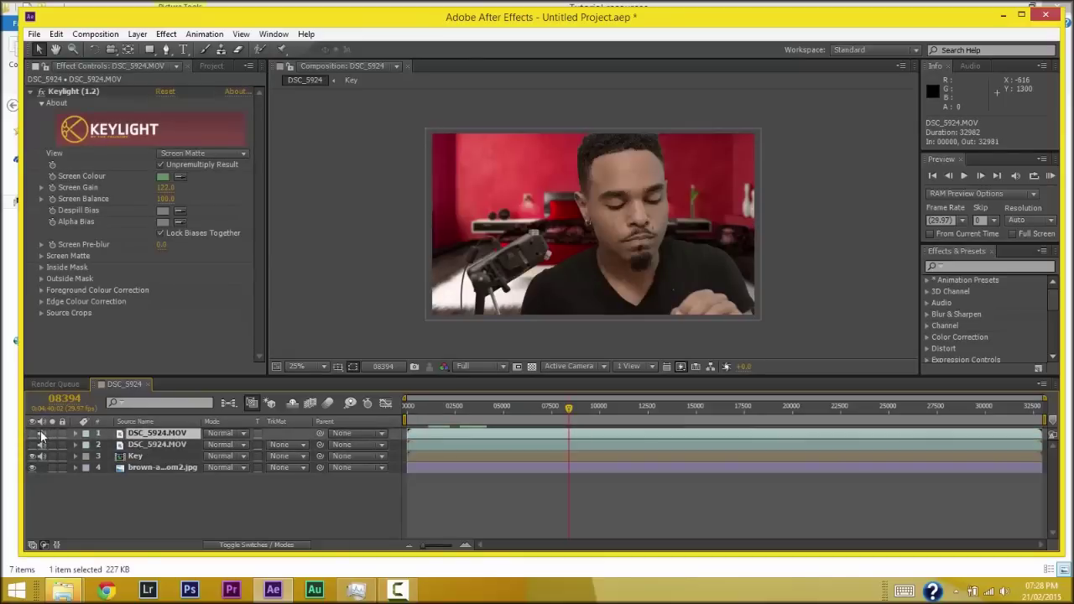
left_click(132, 445)
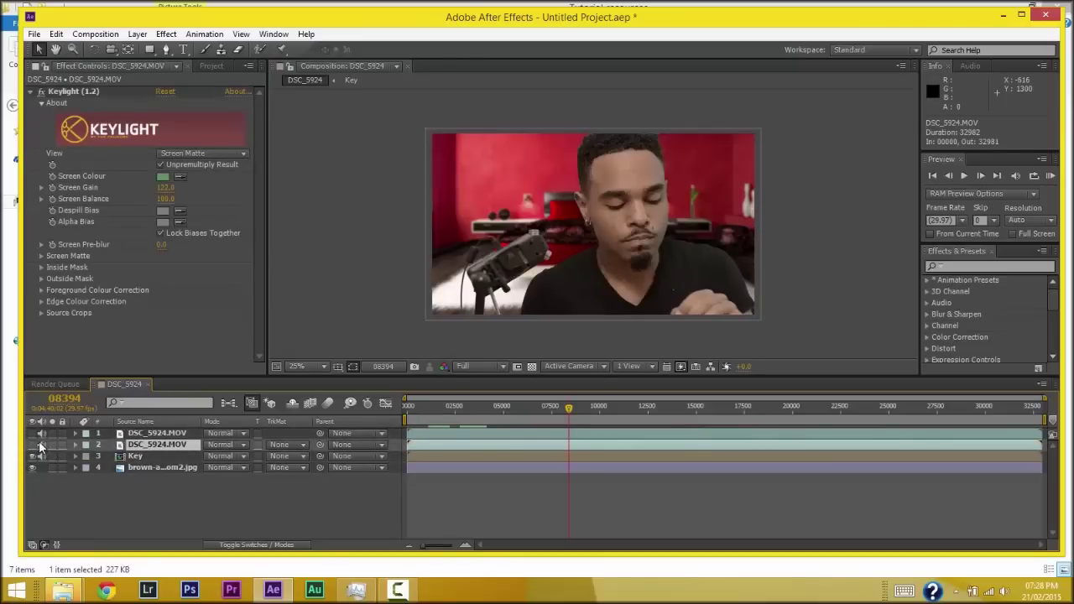
left_click(33, 445)
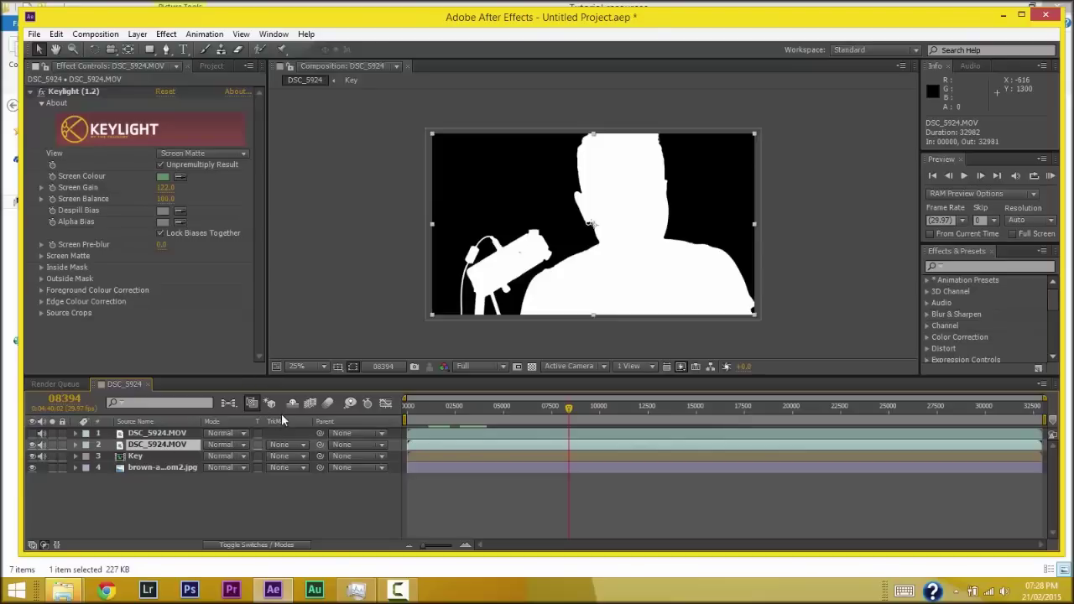
left_click(294, 446)
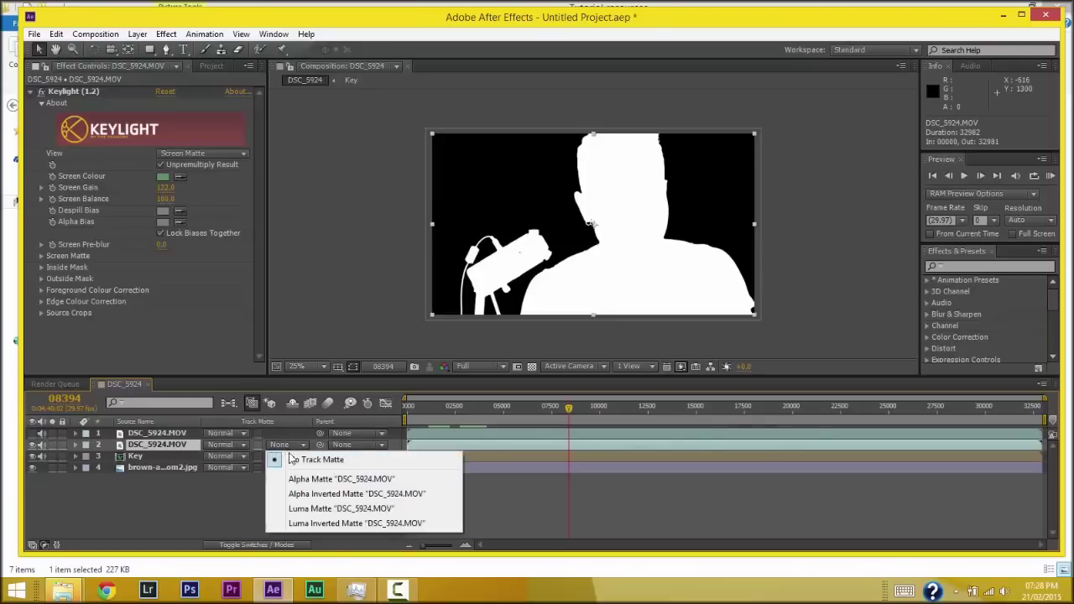
left_click(297, 523)
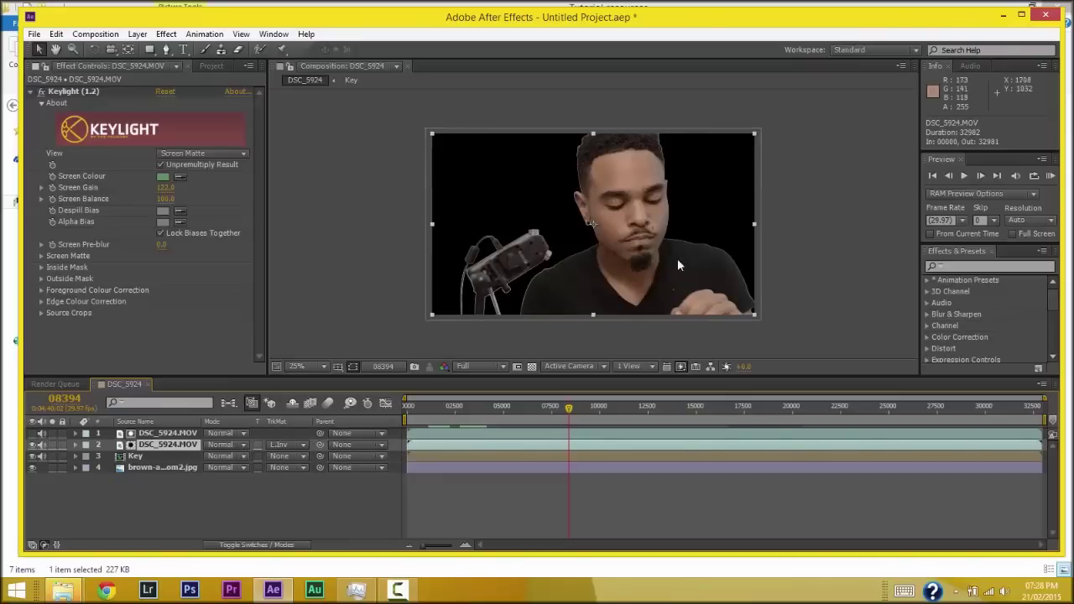
left_click(166, 433)
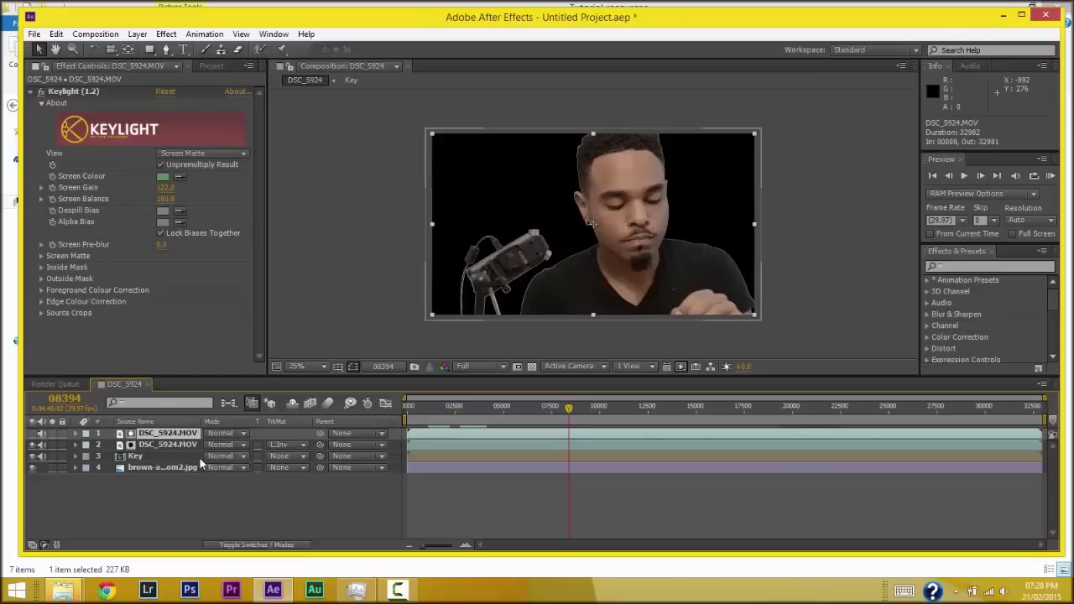
Step: Add Fast Blur to the top DSC_5924.MOV layer with Blurriness 52
right_click(202, 422)
right_click(175, 433)
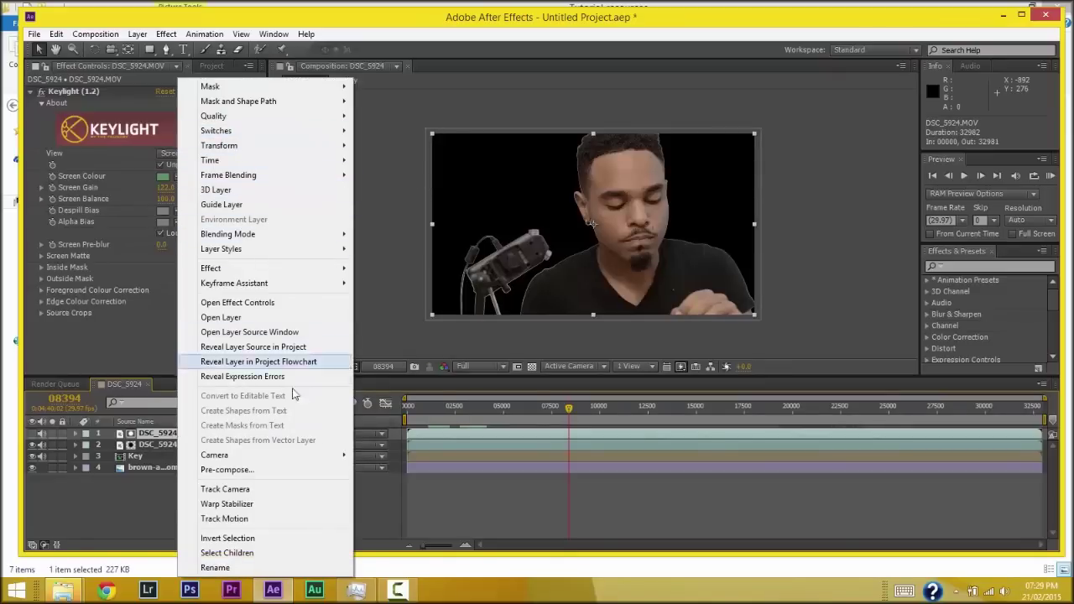
mouse_move(308, 269)
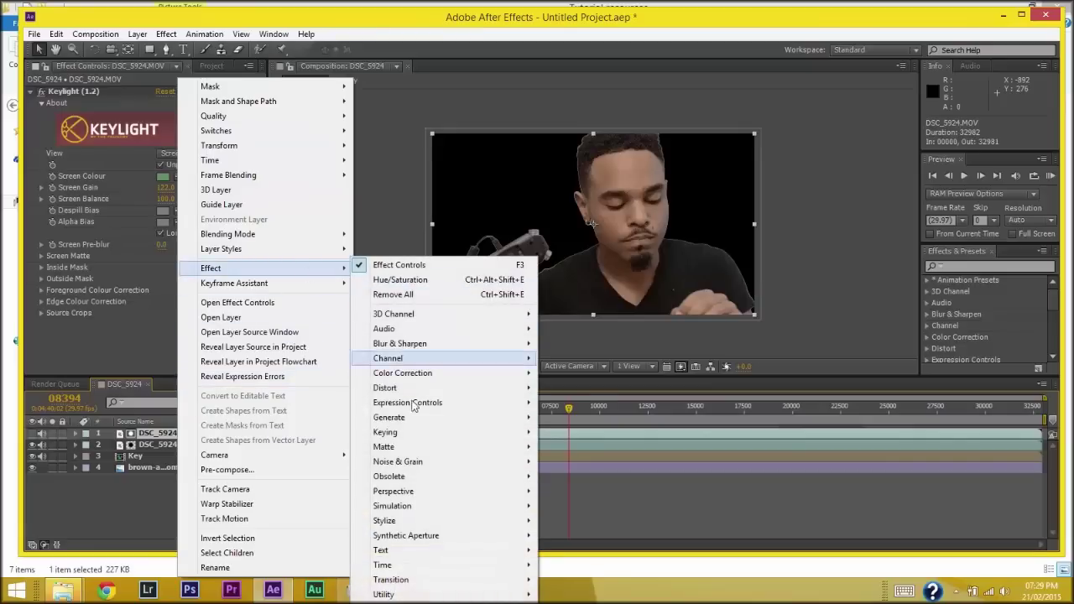
mouse_move(403, 344)
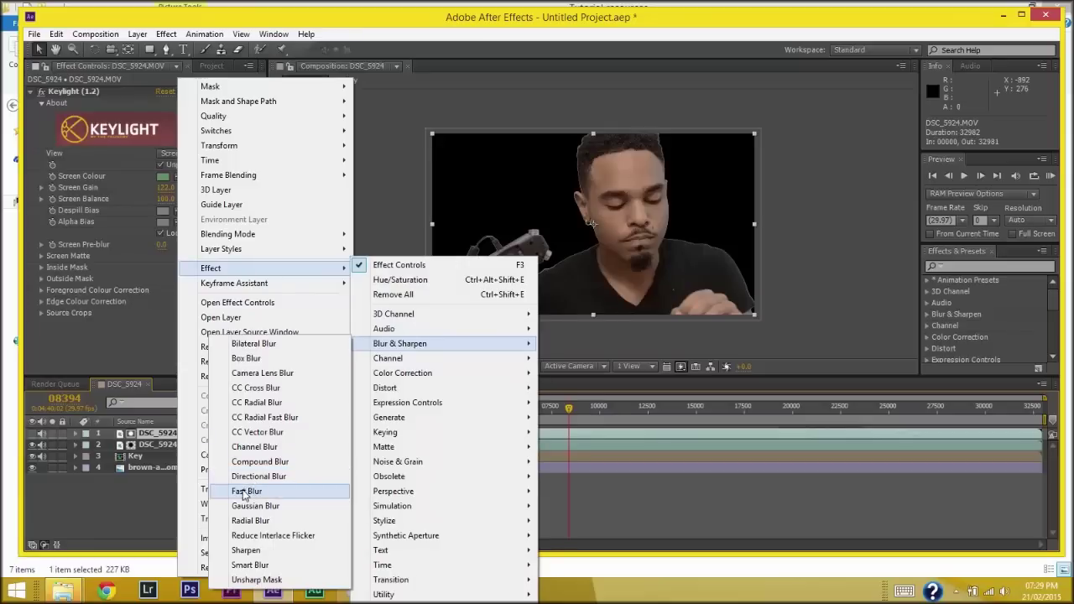
left_click(245, 492)
left_click_drag(171, 335, 175, 336)
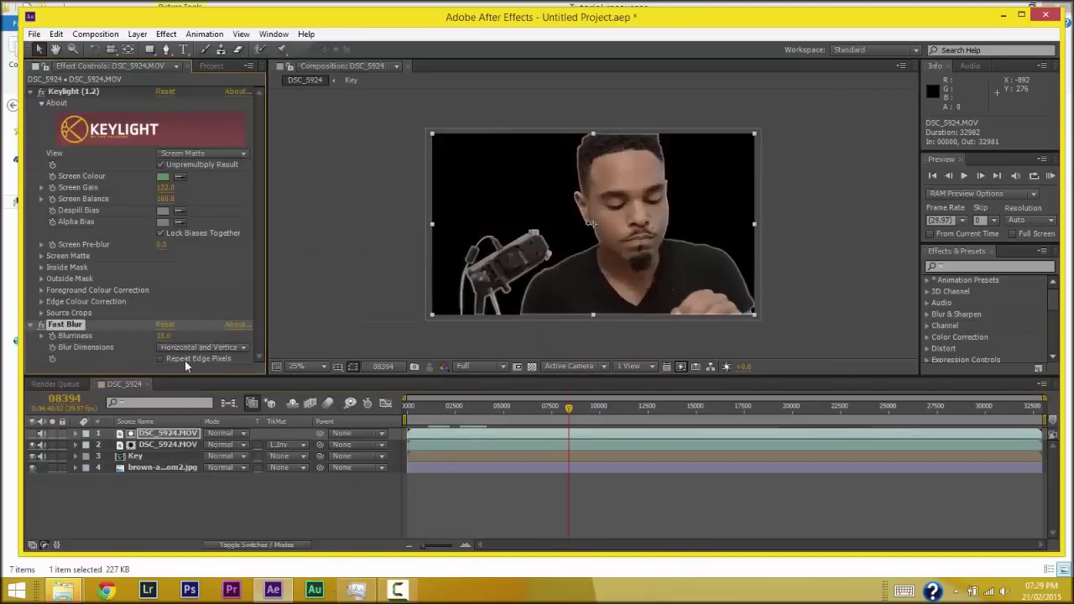
left_click_drag(164, 336, 197, 362)
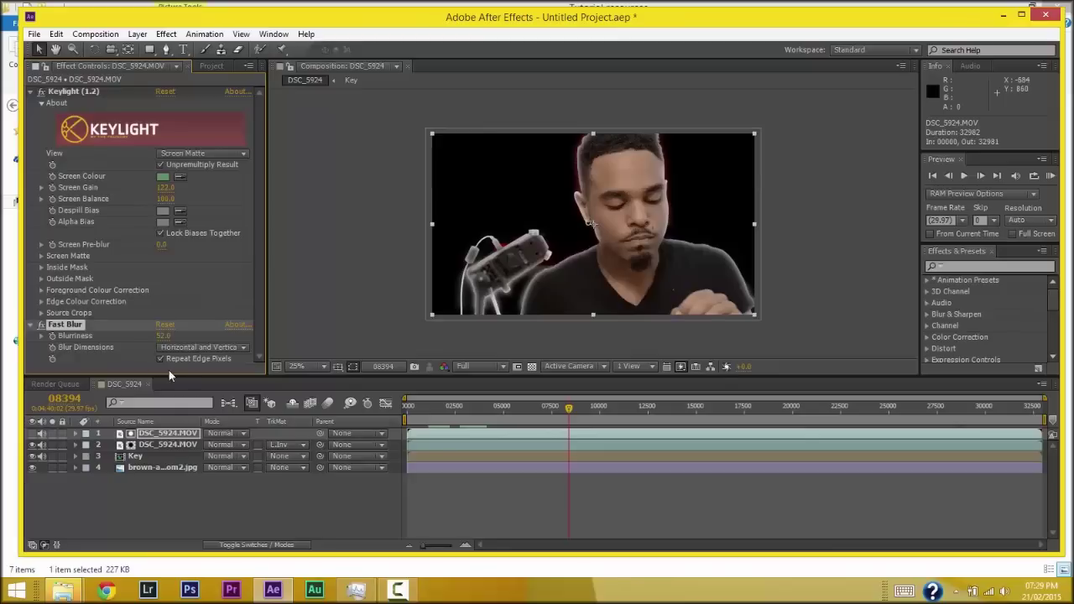
Step: Pre-compose both DSC_5924.MOV layers into a nested composition named 'Light wrap'
left_click(177, 443, "shift")
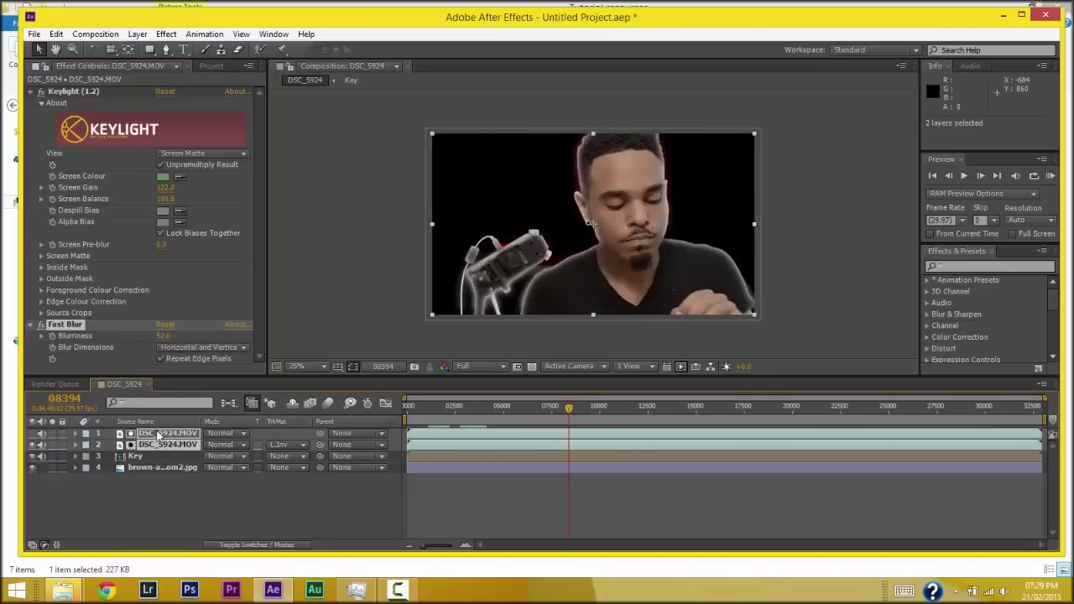
right_click(165, 446)
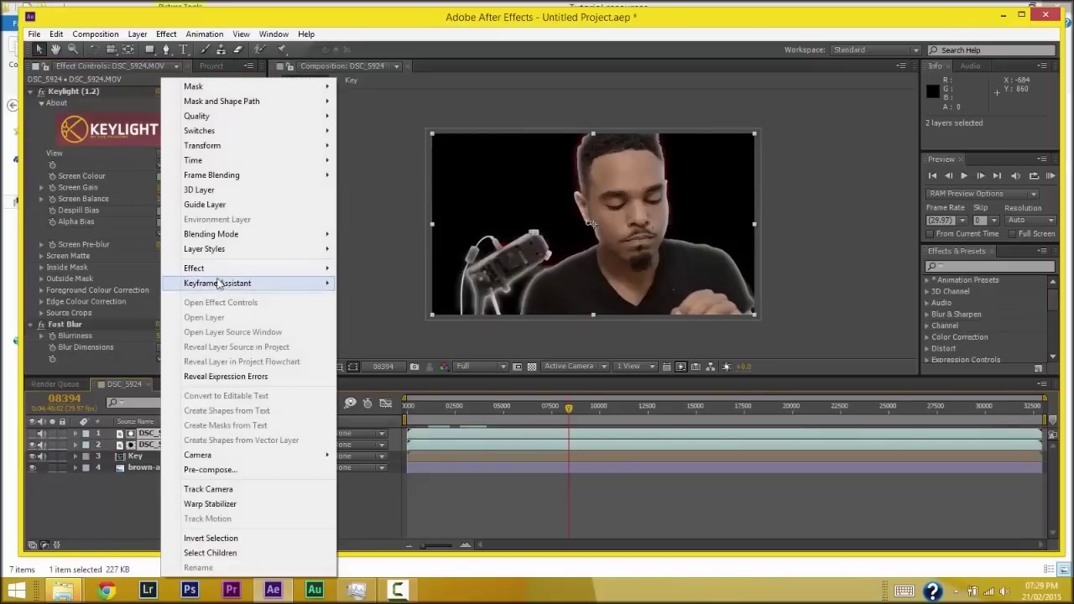
left_click(211, 470)
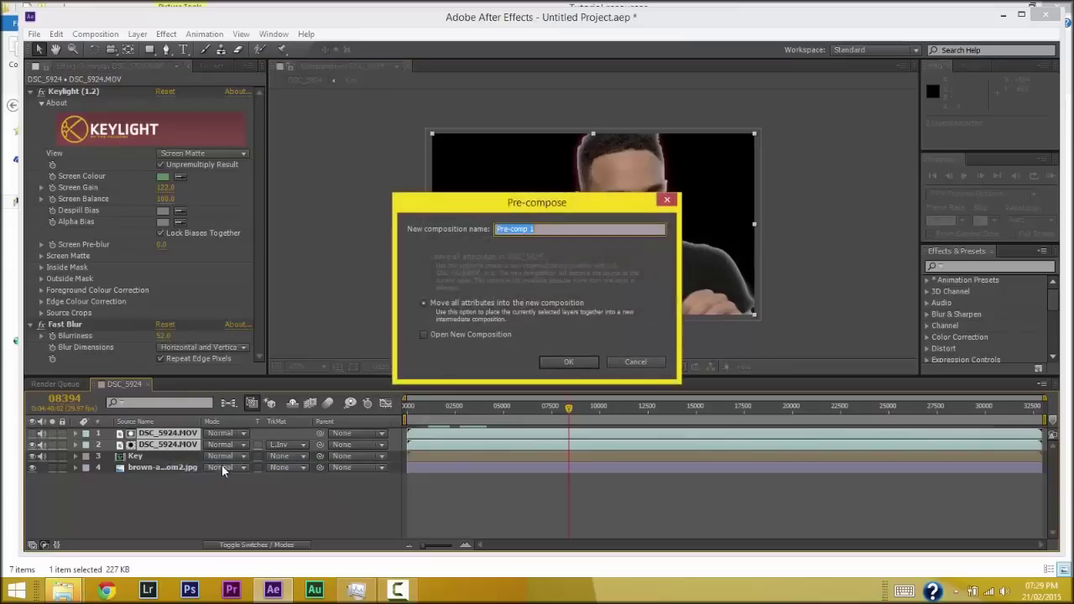
type("Light wrap")
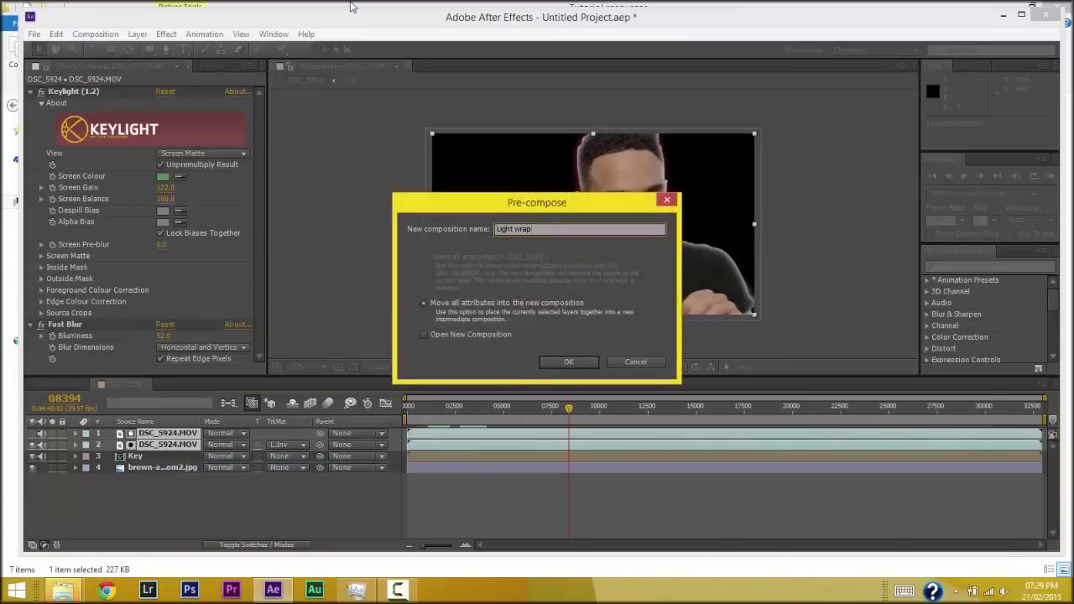
left_click(569, 362)
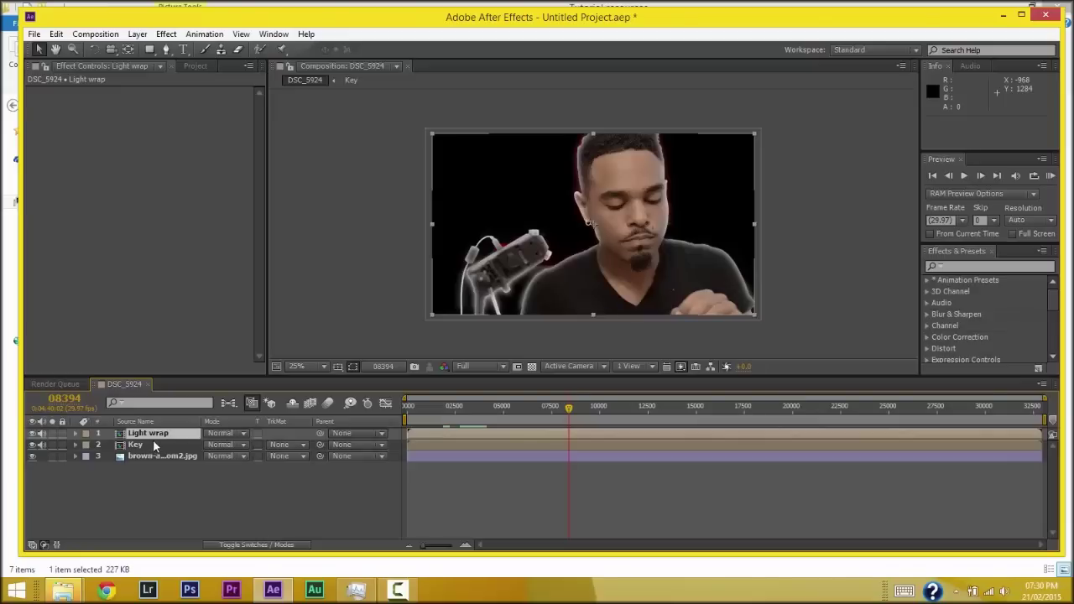
left_click(156, 442)
left_click(158, 435)
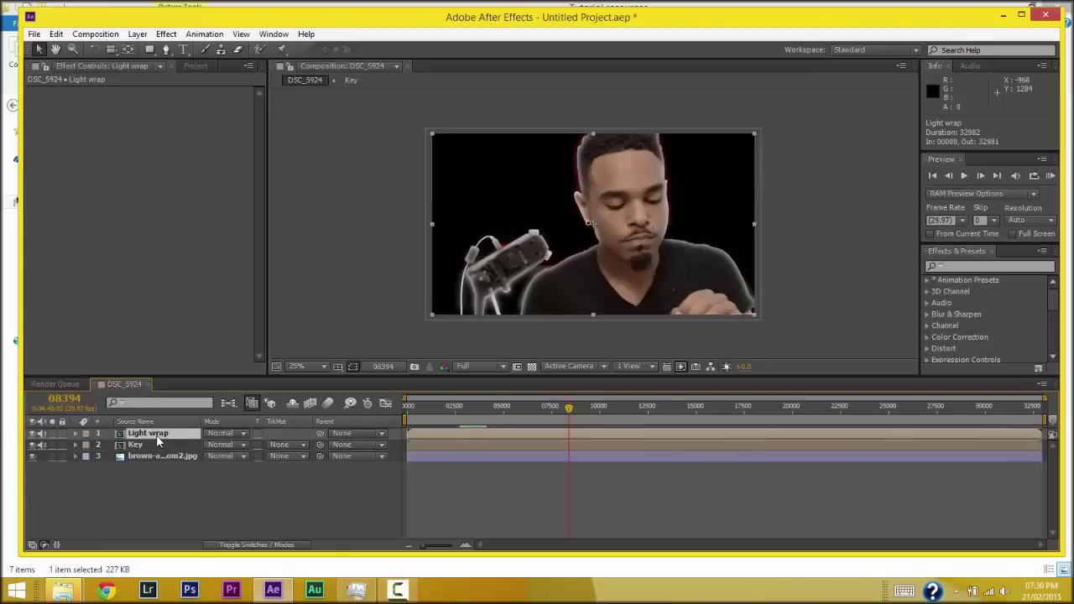
right_click(156, 435)
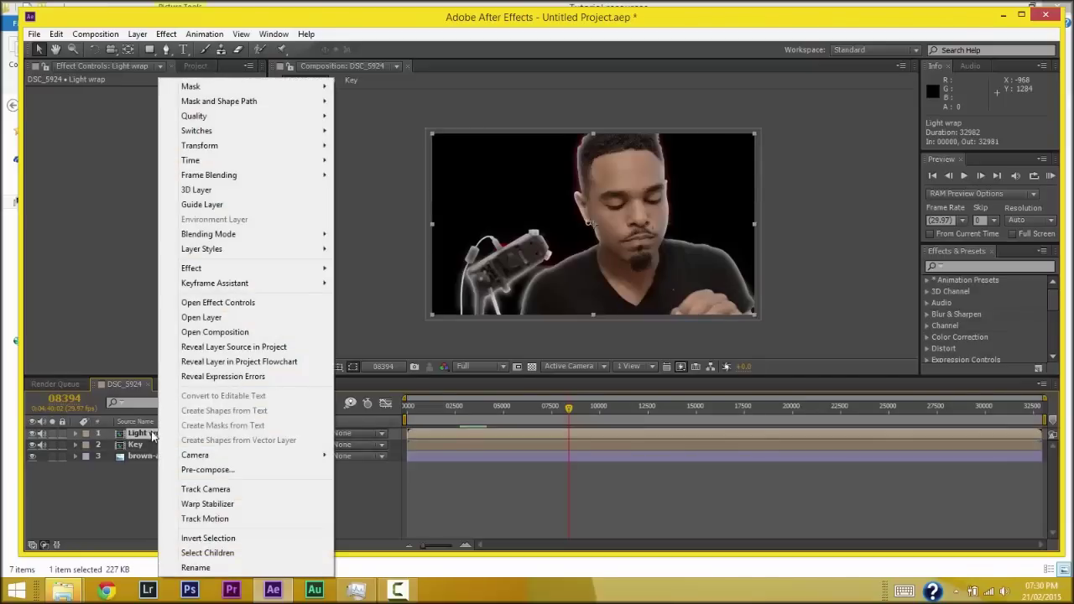
left_click(148, 445)
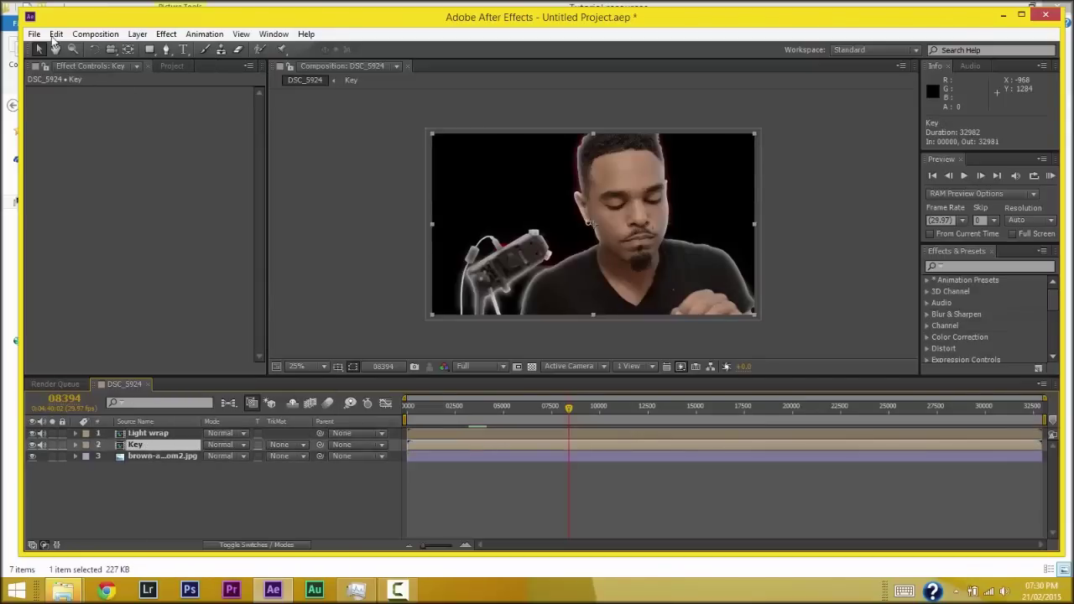
Step: Create a new pure white solid layer, White Solid 1
left_click(137, 34)
mouse_move(233, 52)
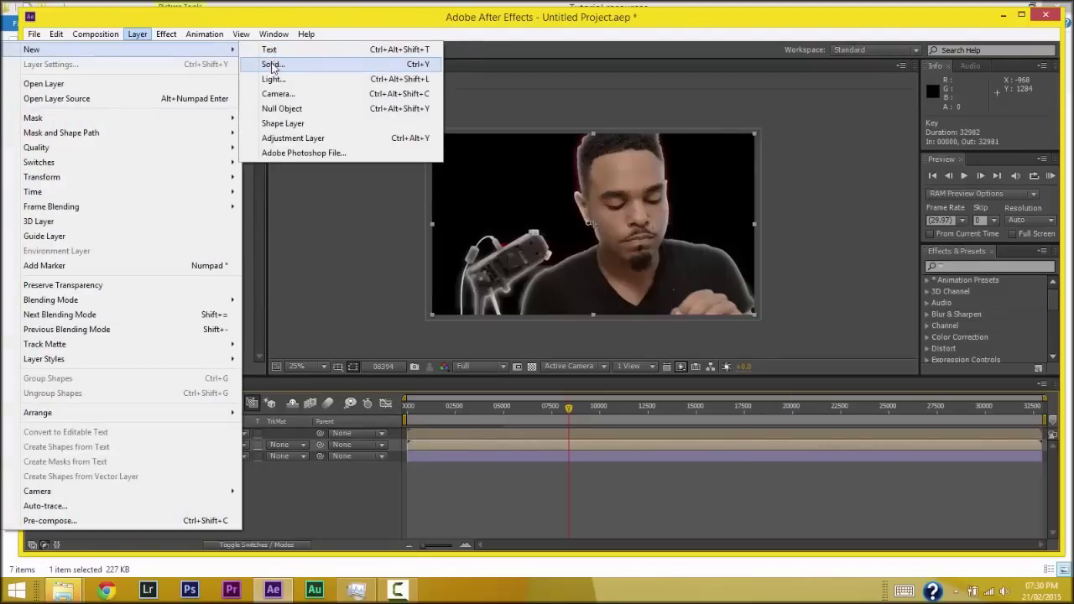
left_click(273, 64)
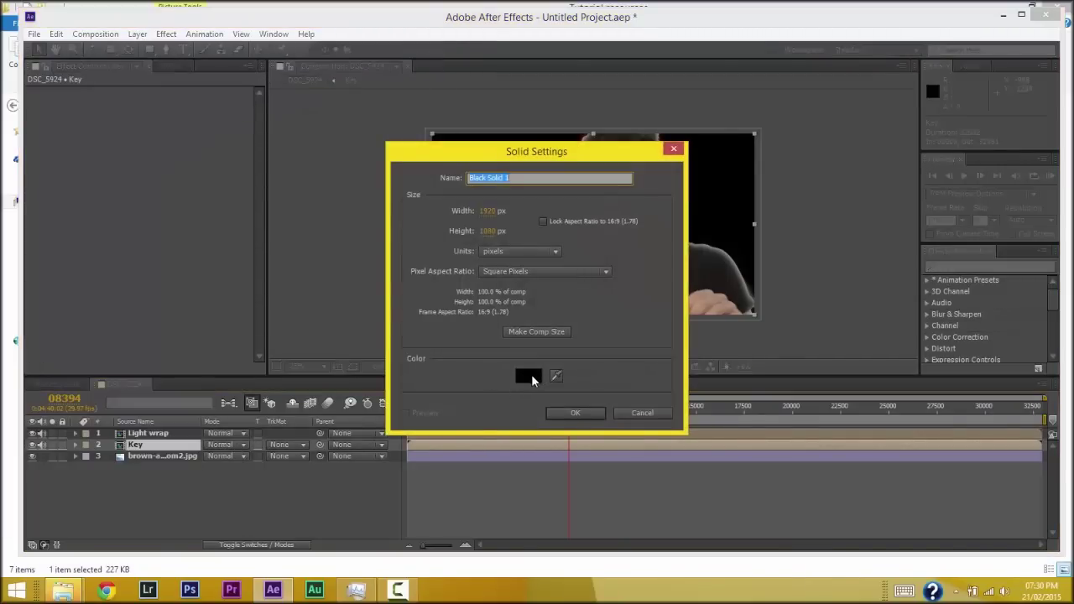
left_click(529, 377)
mouse_move(532, 340)
left_mouse_down()
mouse_move(506, 291)
mouse_move(370, 195)
left_mouse_up()
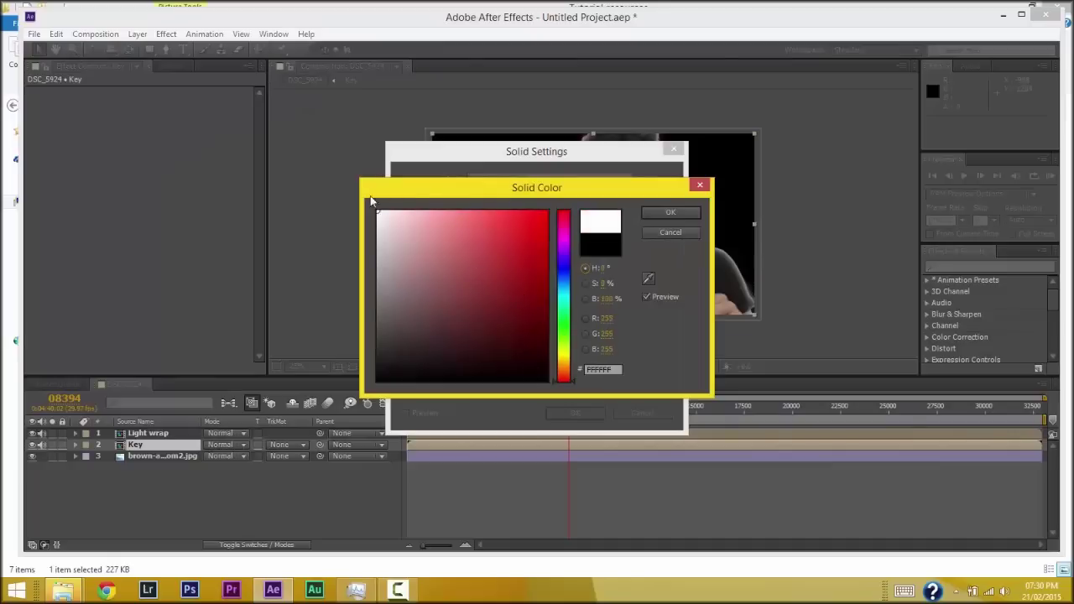
left_click(662, 212)
left_click(573, 413)
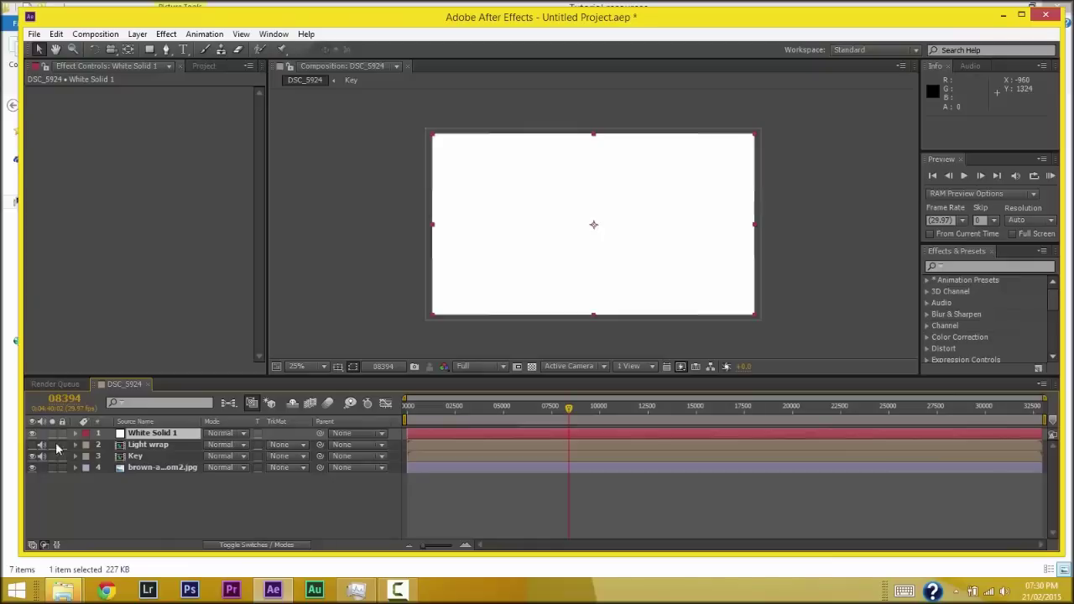
Step: Move White Solid 1 below Light wrap and set its track matte to Luma Matte
left_click_drag(141, 434, 138, 453)
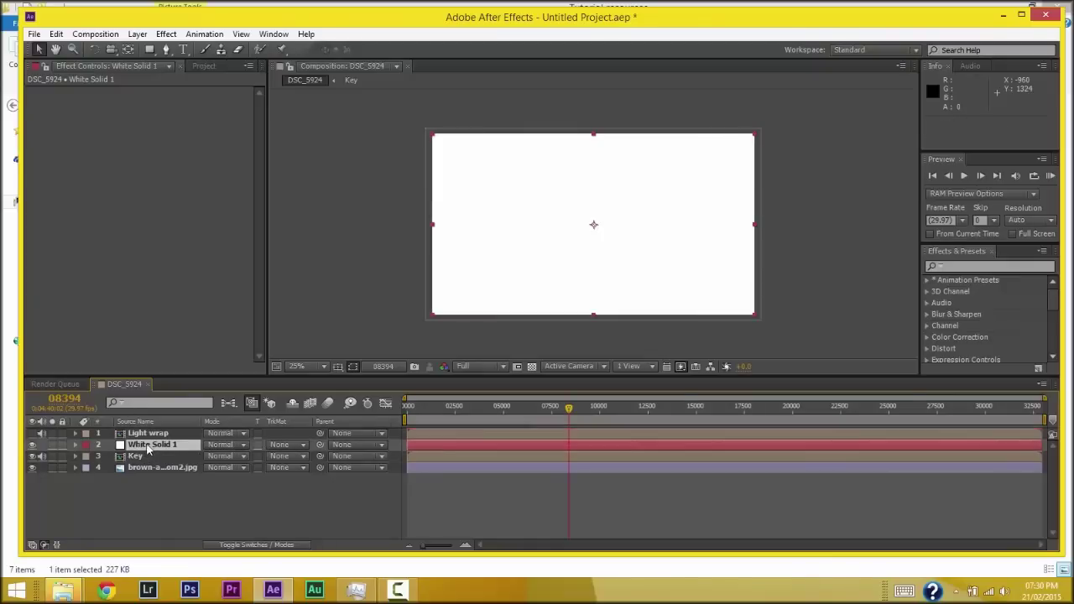
left_click(291, 451)
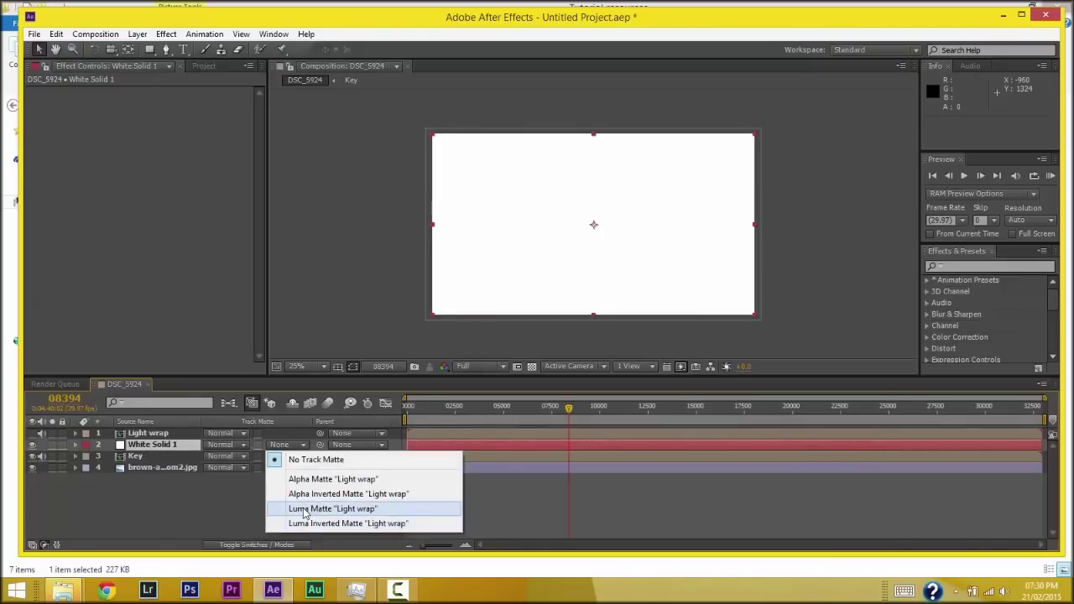
left_click(308, 509)
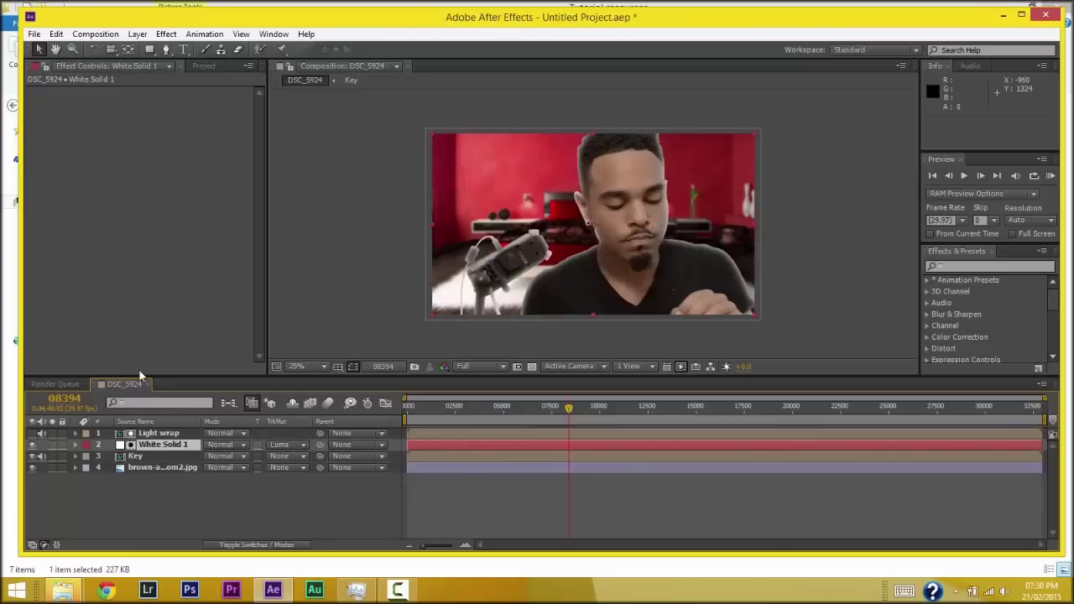
Step: Switch White Solid 1's blend mode to Overlay, then to Soft Light
left_click(220, 446)
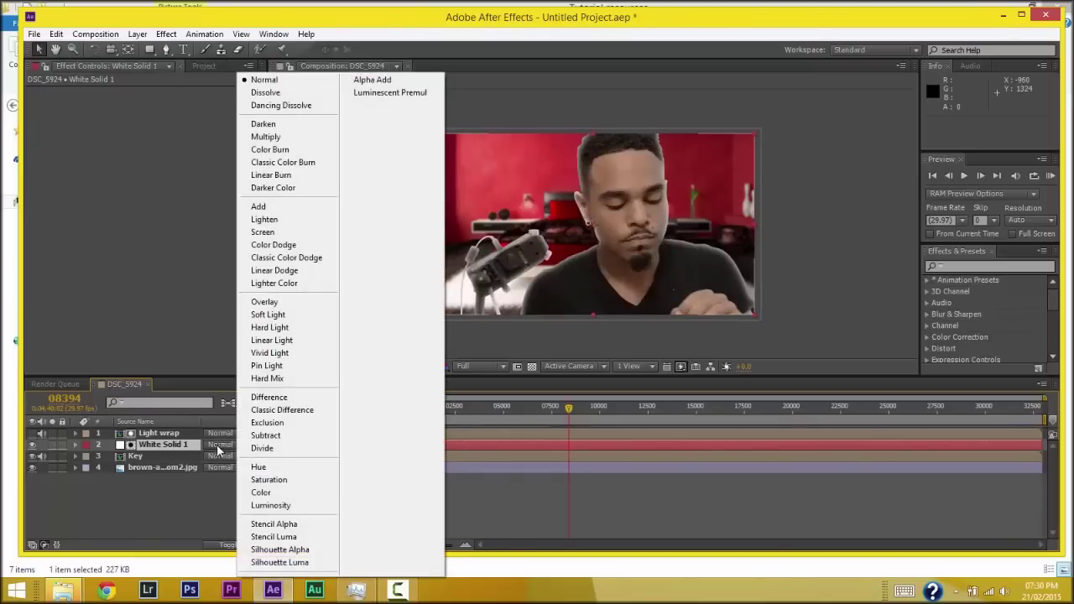
left_click(278, 302)
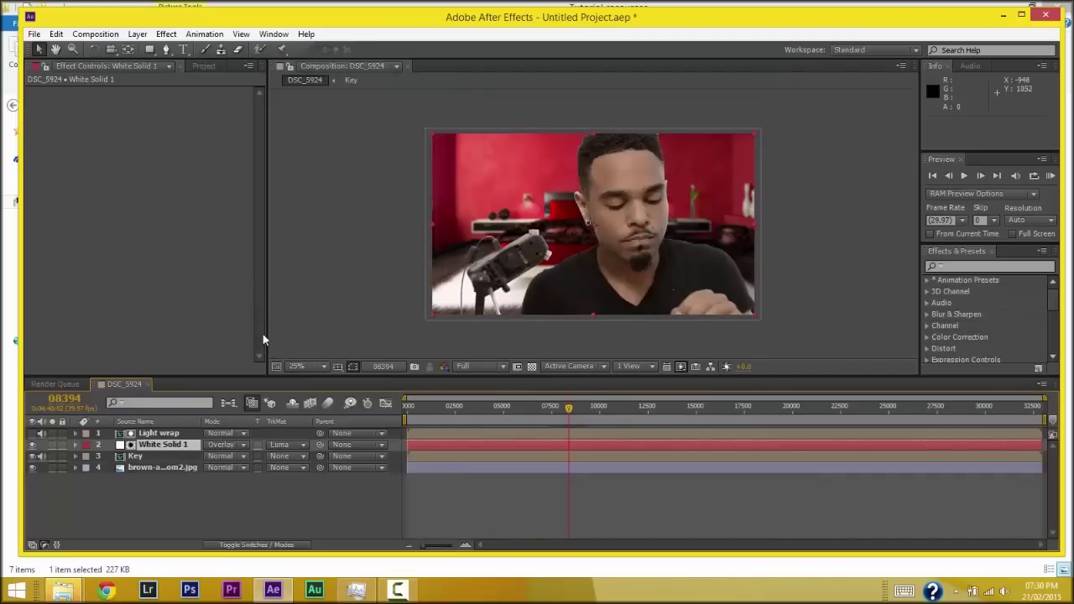
left_click(235, 445)
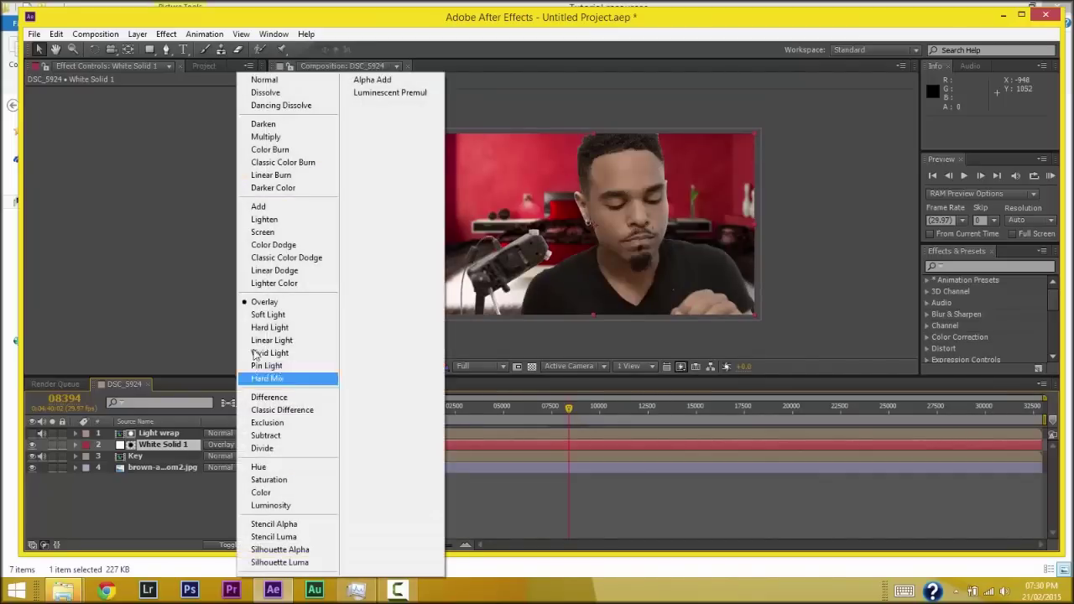
left_click(265, 314)
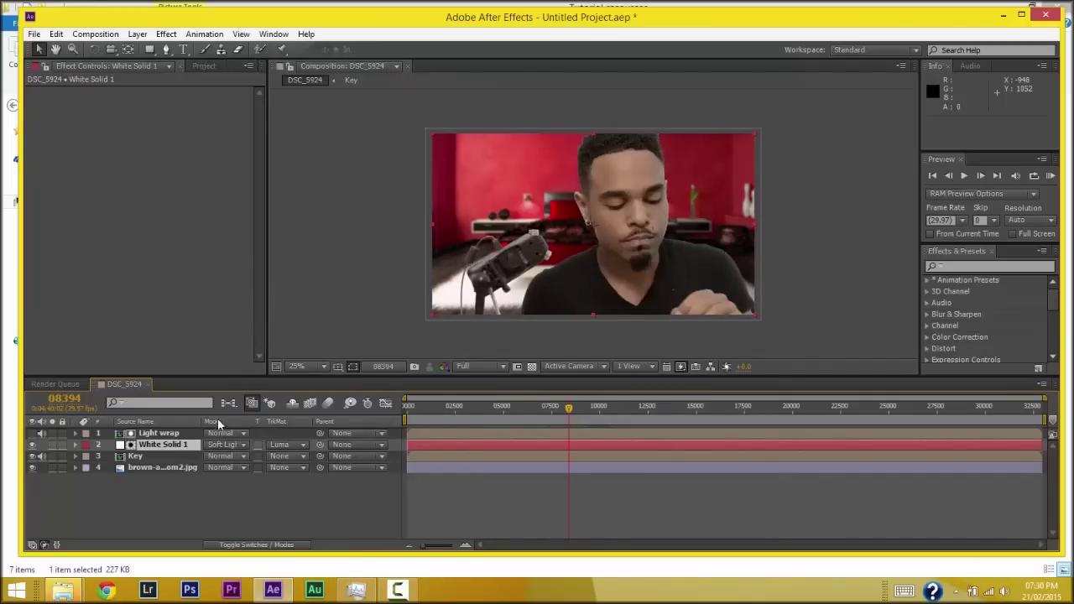
Step: Toggle the Key layer's visibility repeatedly to compare the composite, leaving it visible
left_click(32, 456)
left_click(31, 456)
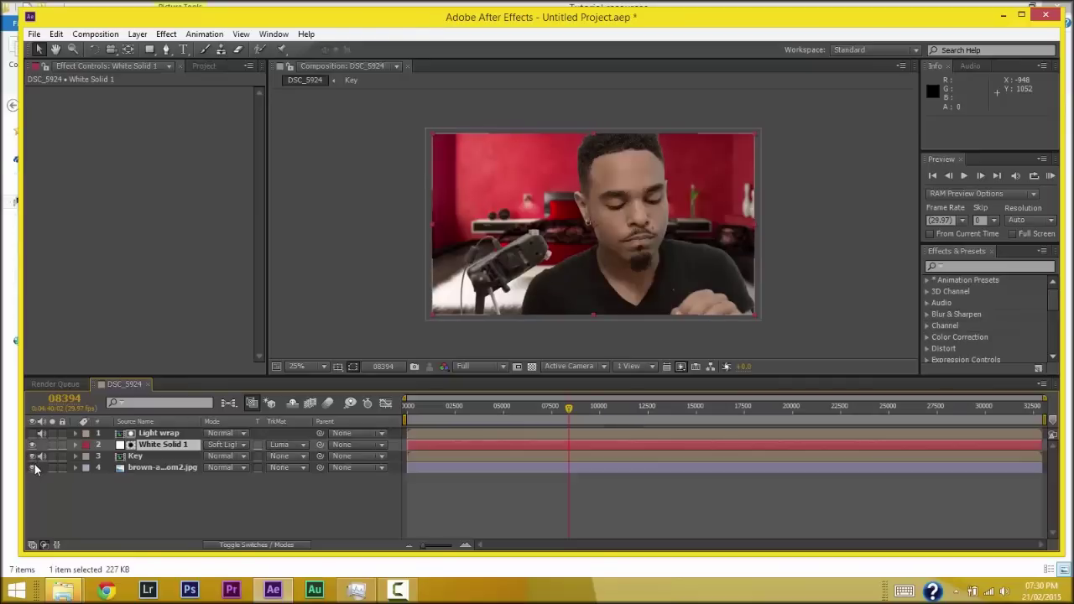
left_click(31, 455)
left_click(33, 455)
left_click(32, 456)
left_click(33, 456)
left_click(33, 456)
left_click(32, 456)
left_click(32, 453)
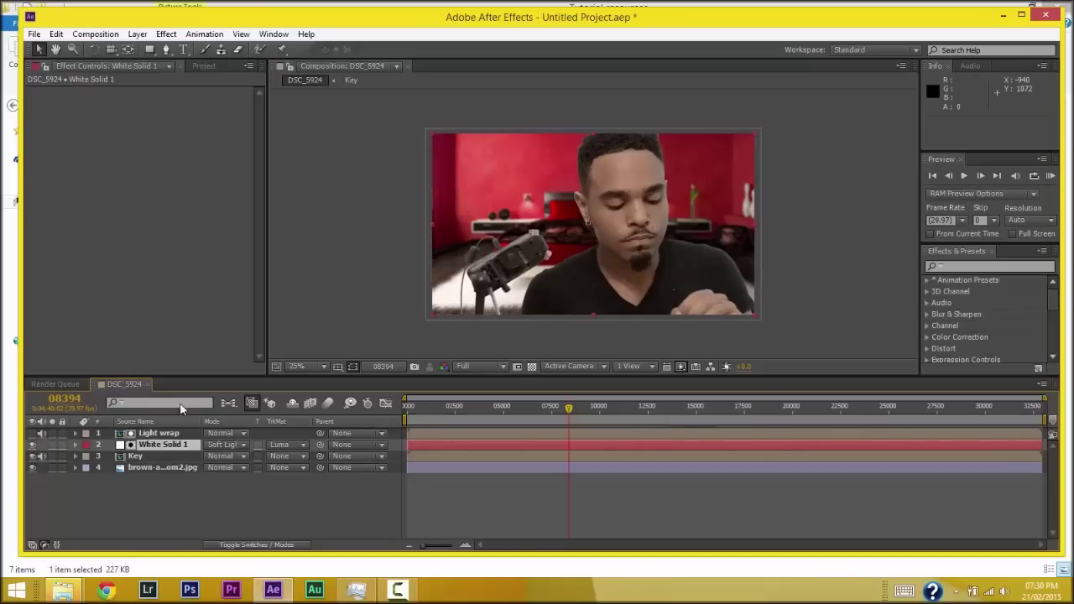
Step: Compare Overlay once more on White Solid 1, then settle on Soft Light
left_click(216, 448)
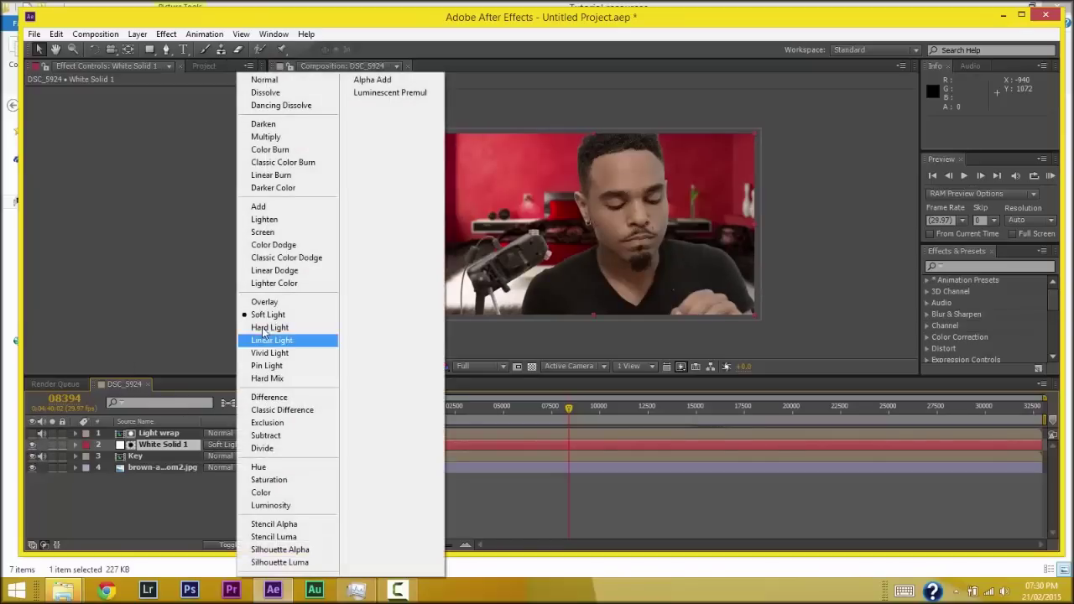
left_click(261, 304)
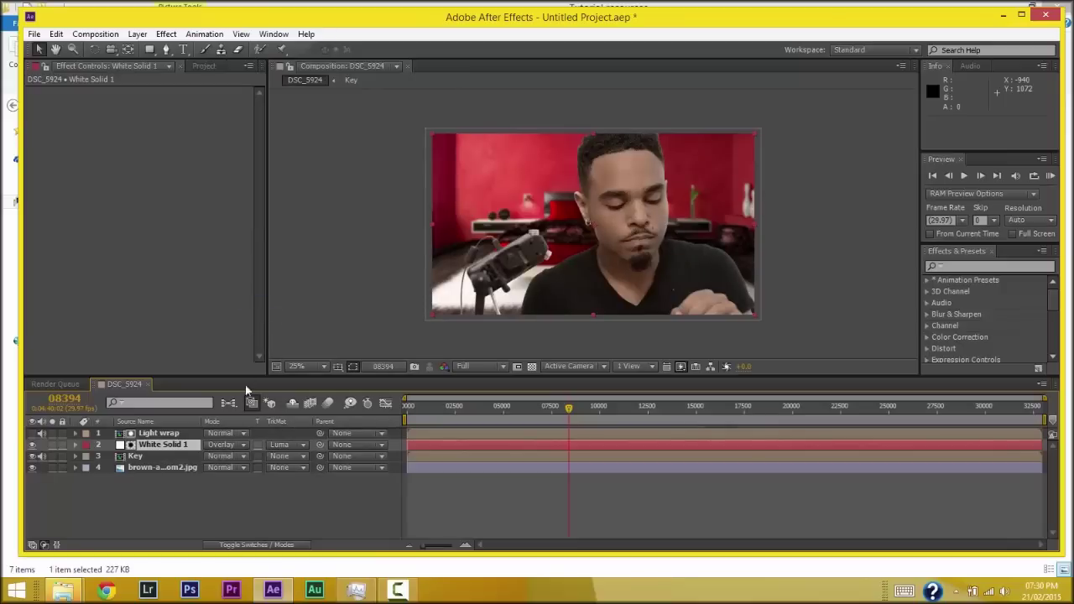
left_click(232, 444)
left_click(271, 316)
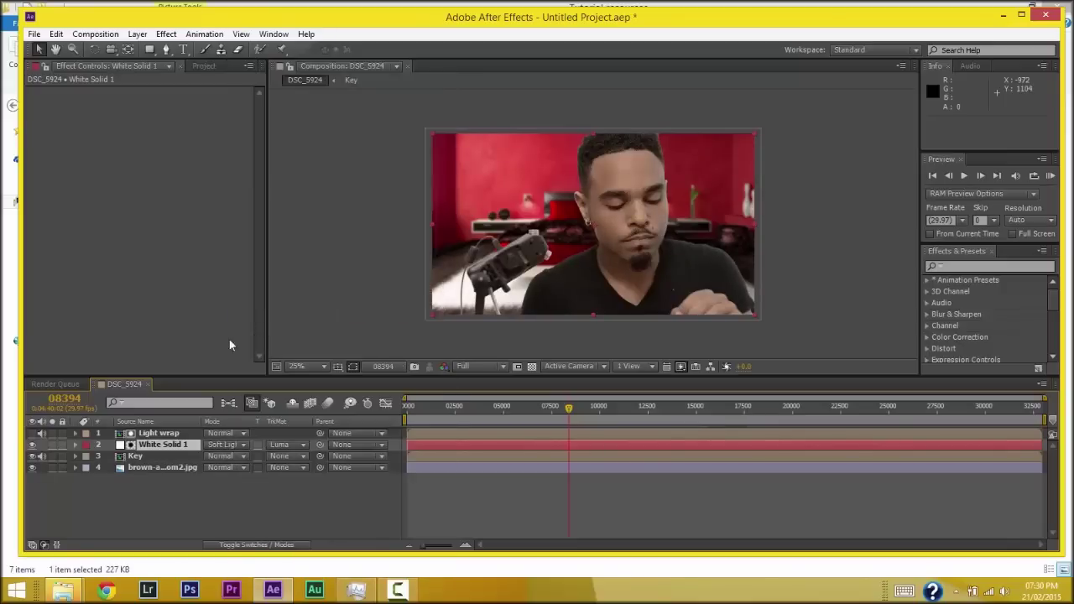
Step: Compare the look by toggling Light wrap and White Solid 1, previewing frames 04771 and 06826
left_click(33, 434)
left_click(35, 435)
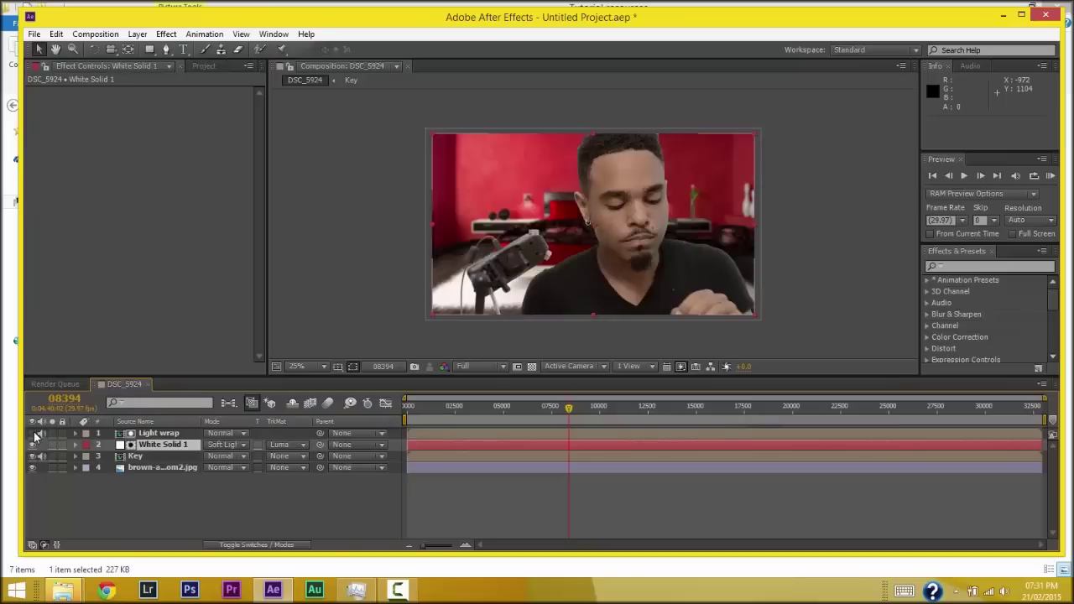
left_click(497, 406)
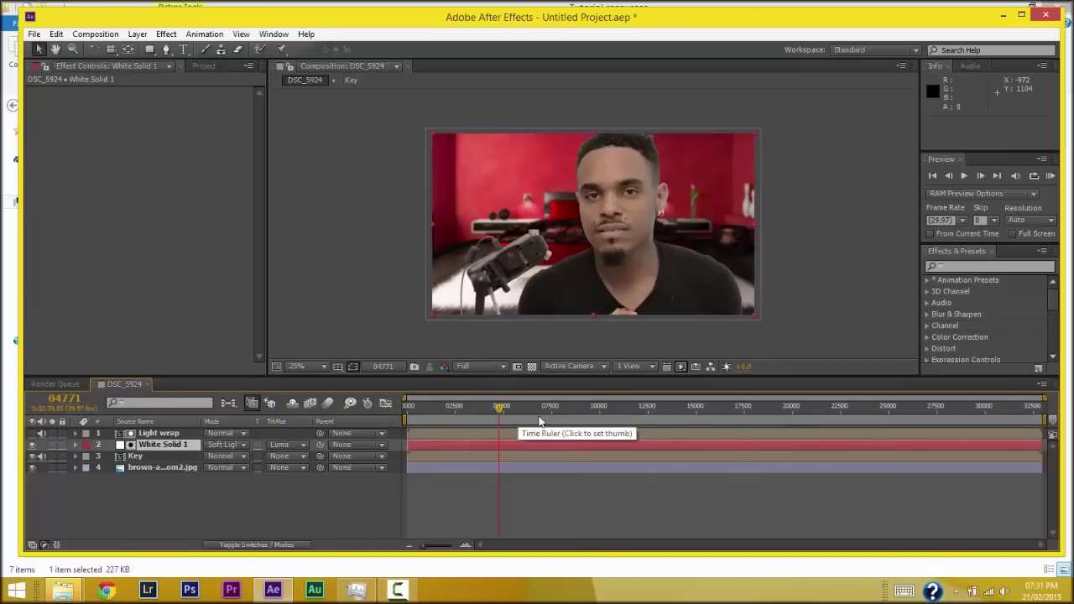
left_click(539, 409)
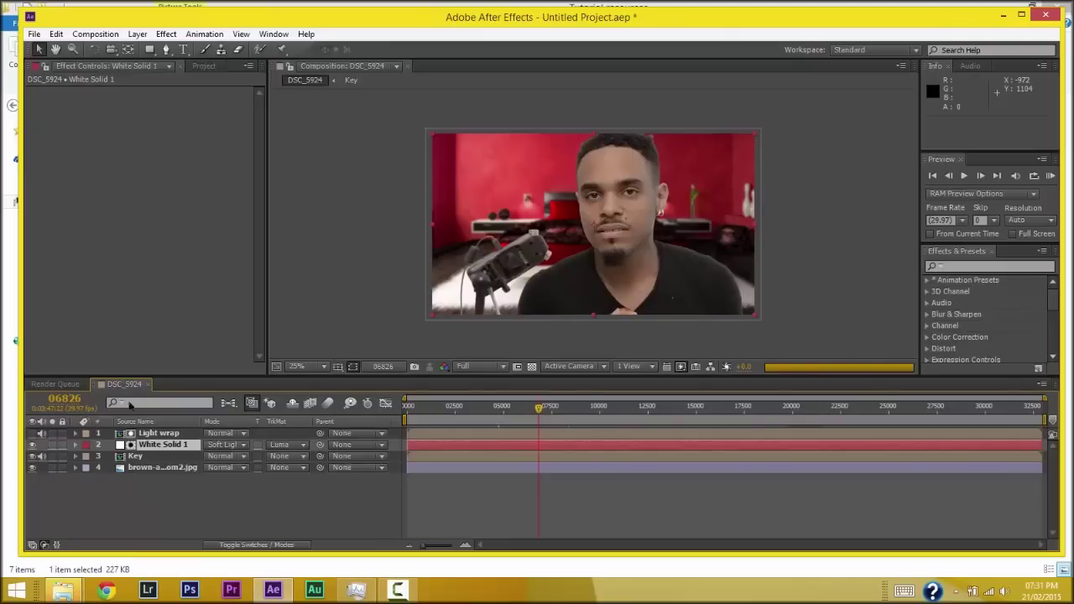
left_click(33, 445)
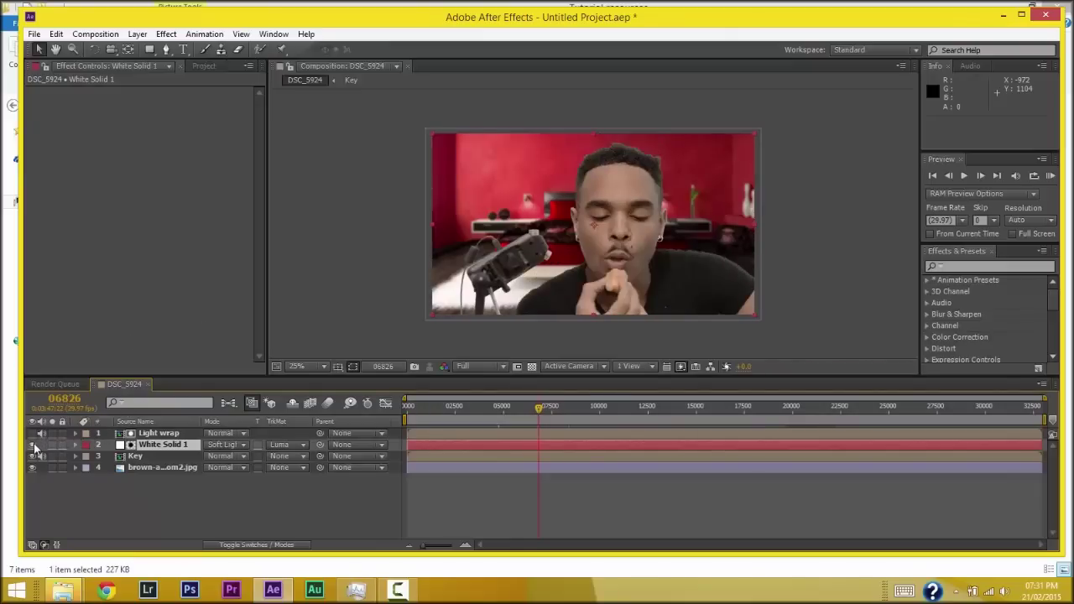
left_click(32, 445)
Step: Lower White Solid 1's Transform Opacity to about 94%, then collapse the layer
left_click(75, 445)
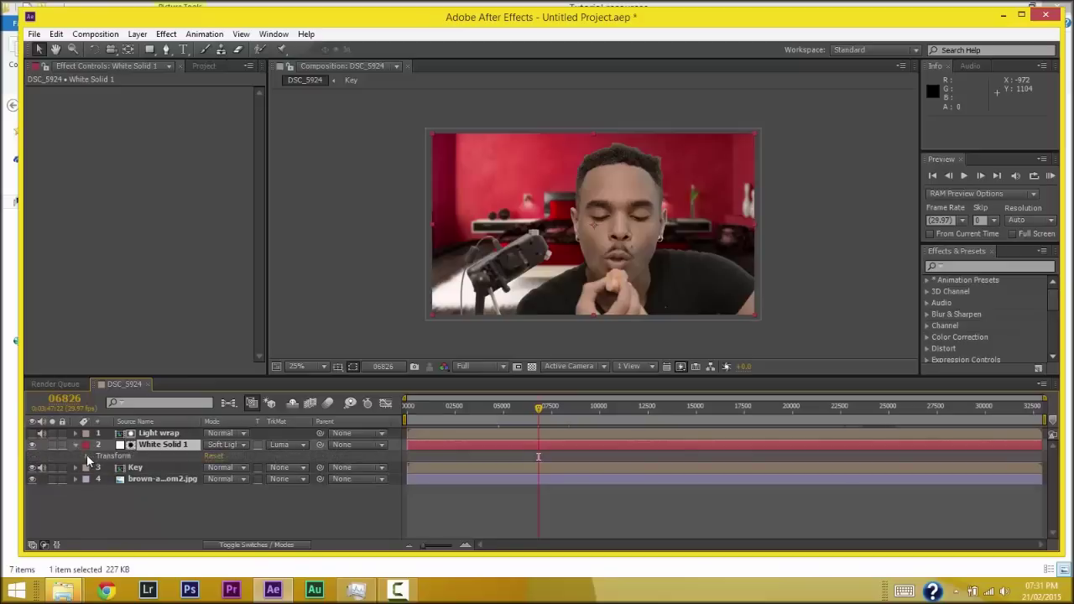
left_click(87, 456)
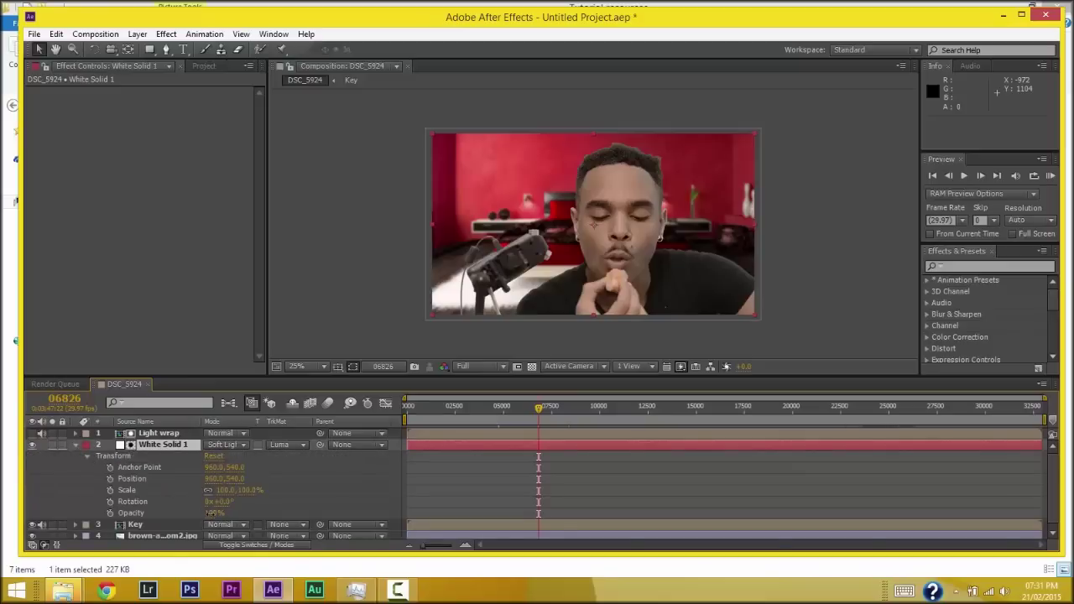
left_click_drag(215, 513, 191, 510)
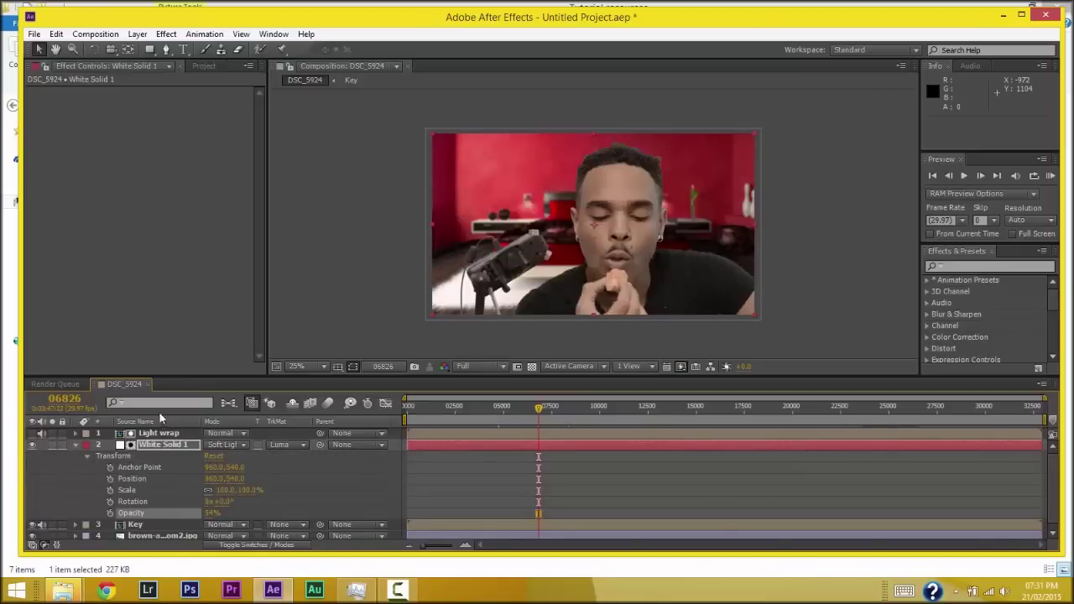
left_click(77, 445)
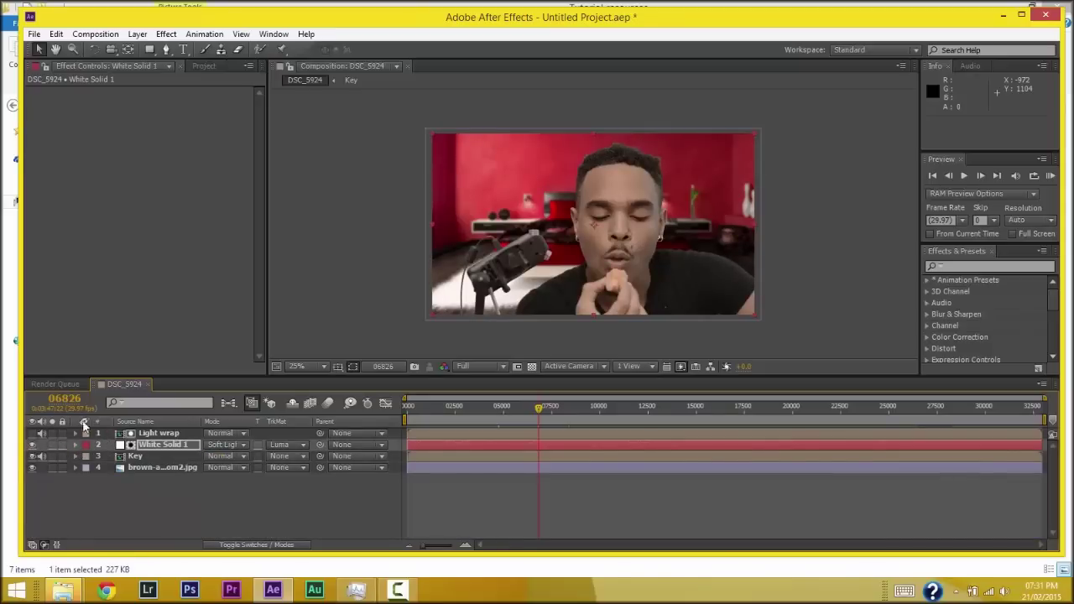
left_click(496, 411)
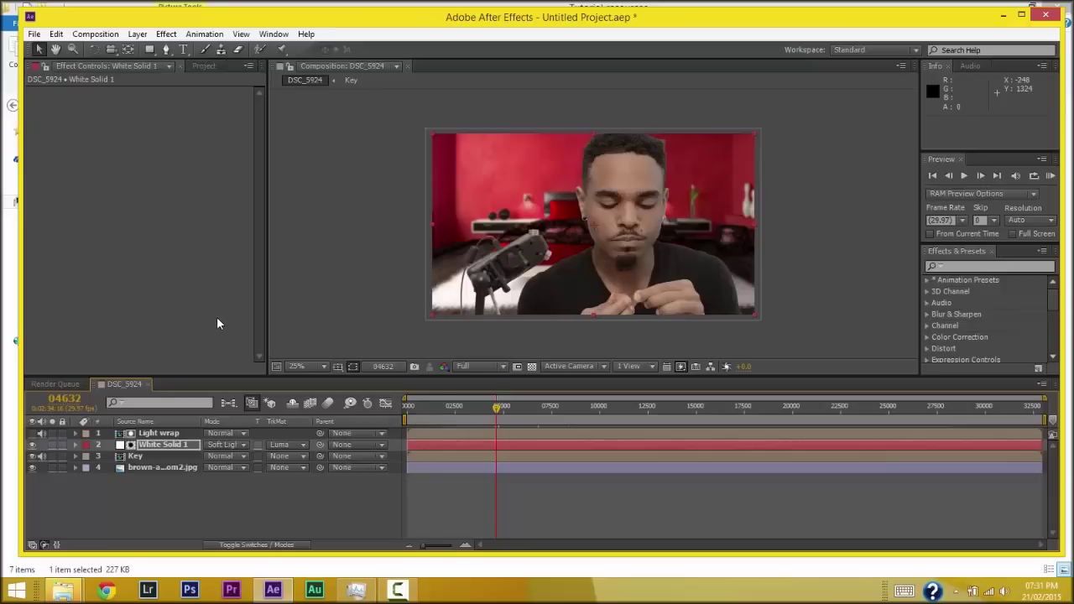
left_click(398, 590)
left_click(398, 590)
Step: Add the DSC_5924 composition to the Render Queue via File > Export
left_click(34, 33)
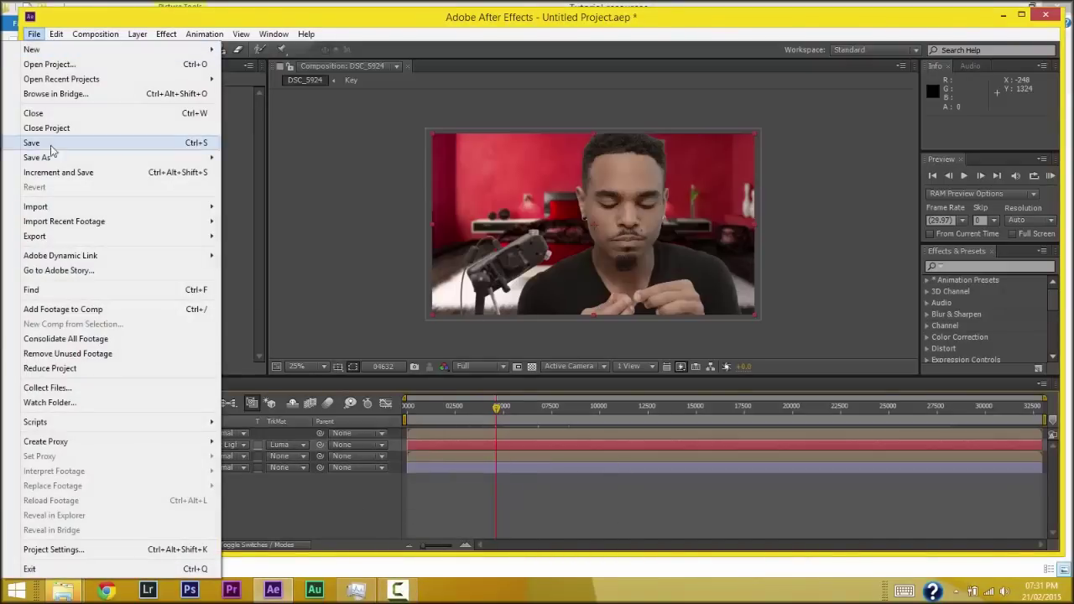
mouse_move(207, 239)
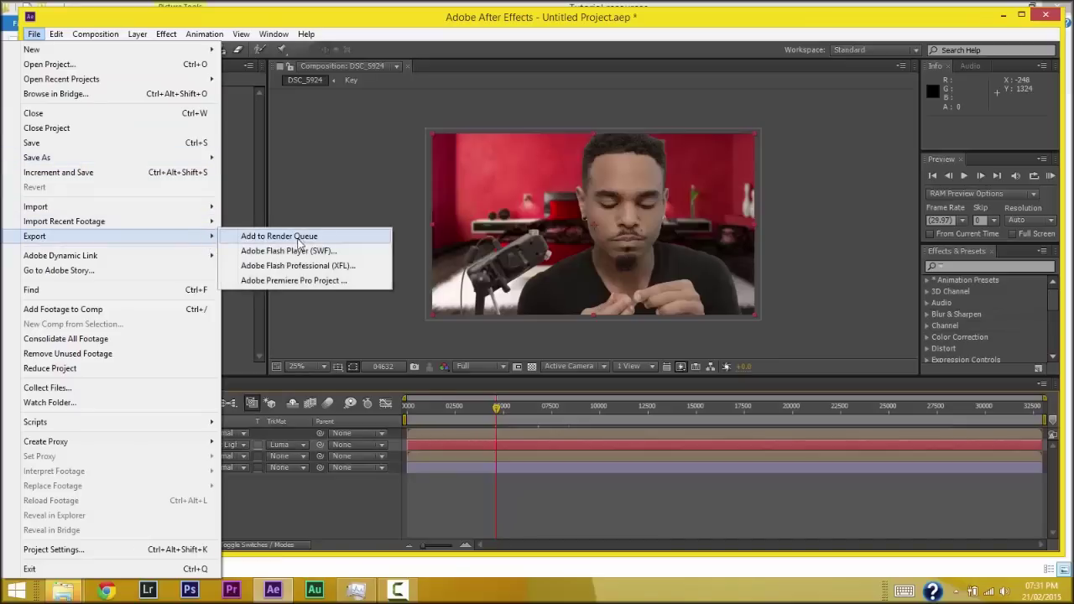
left_click(289, 238)
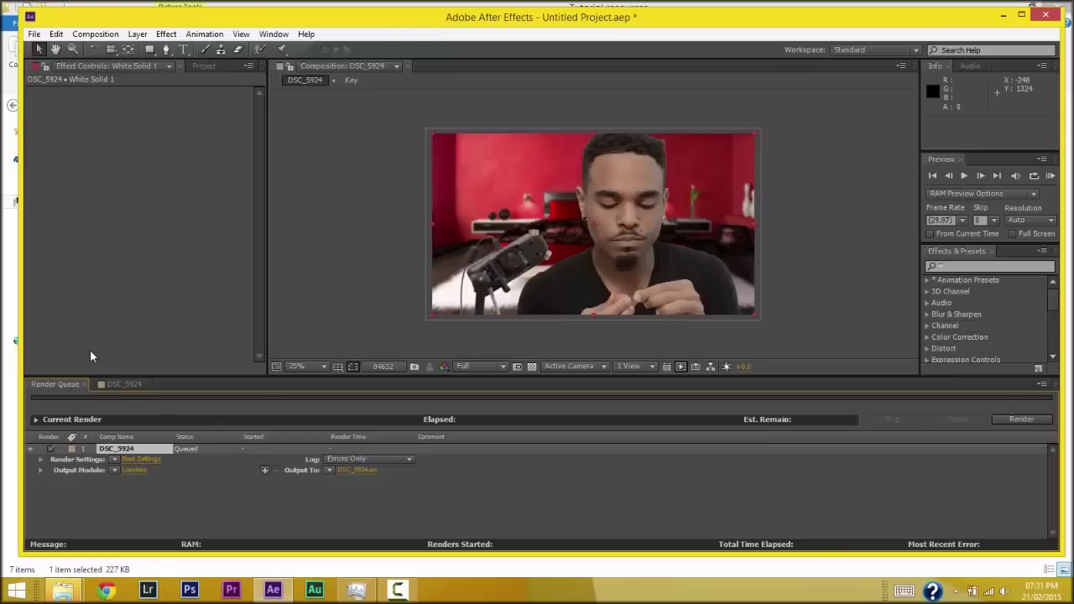
Step: Change the output module format from Lossless AVI to JPEG Sequence
left_click(136, 471)
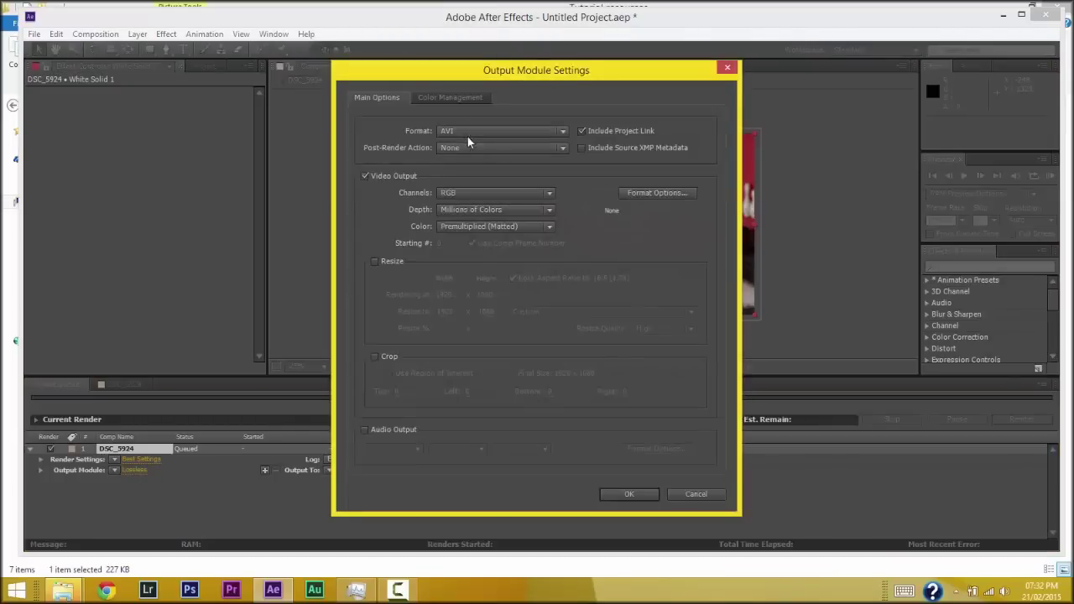
left_click(446, 130)
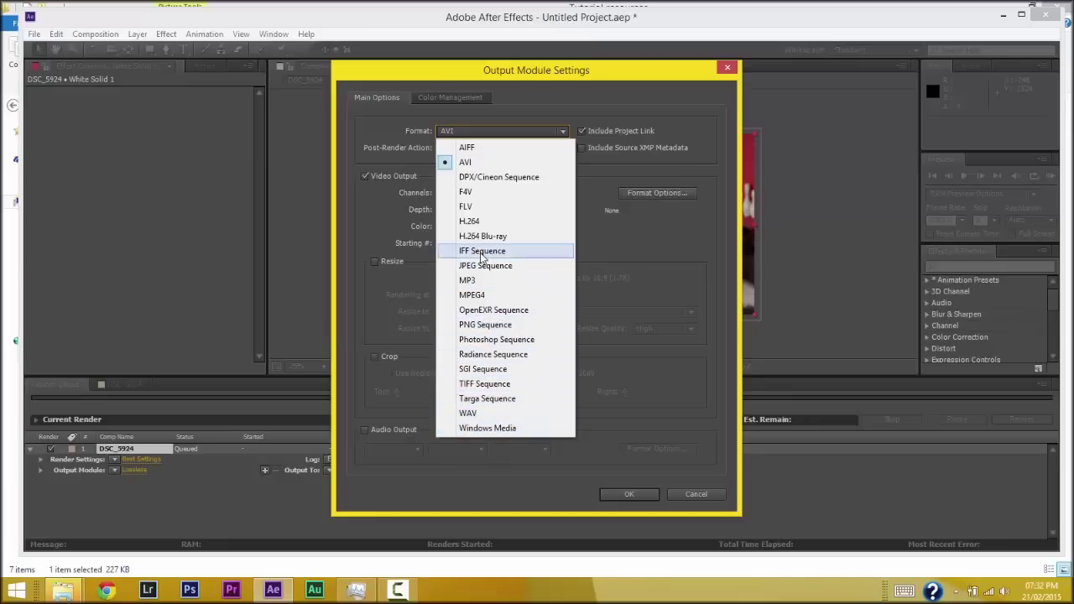
left_click(475, 267)
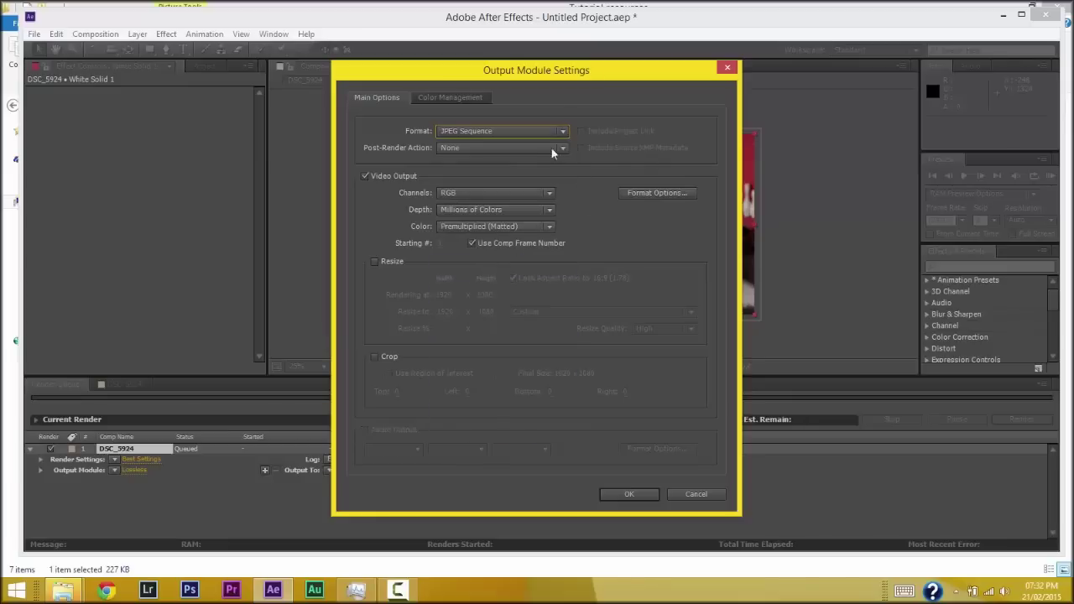
left_click(623, 494)
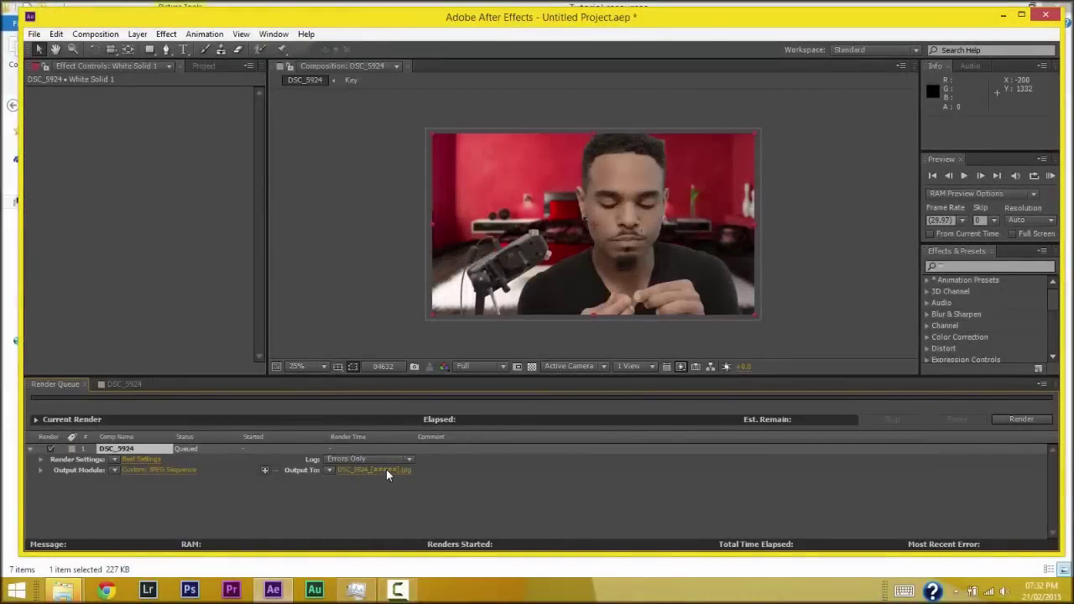
Step: Choose Comp Name for the output file and browse into the Tutorial resources folder
left_click(331, 471)
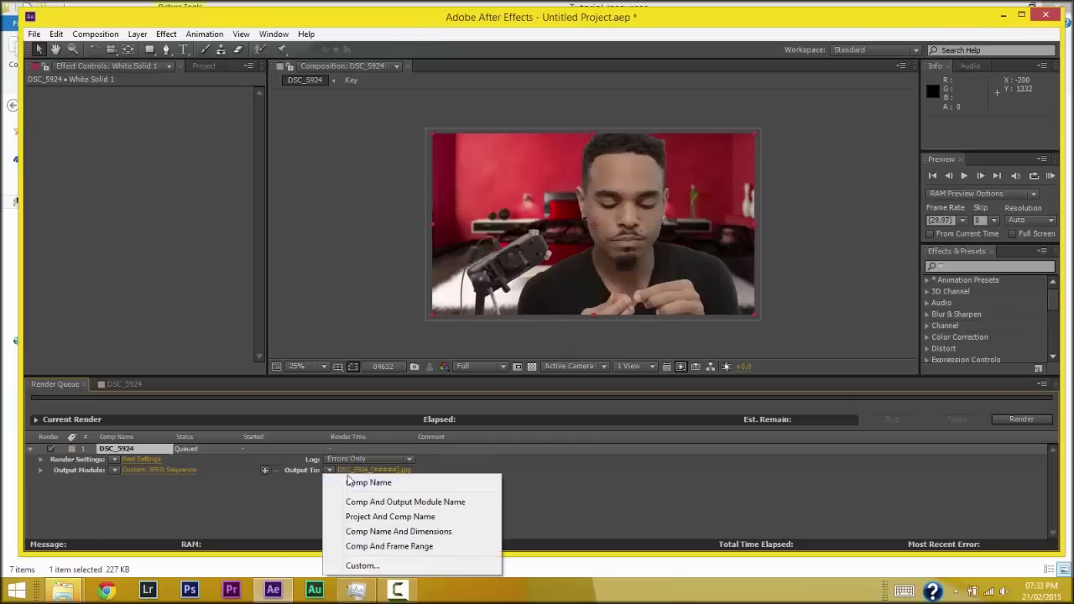
left_click(354, 476)
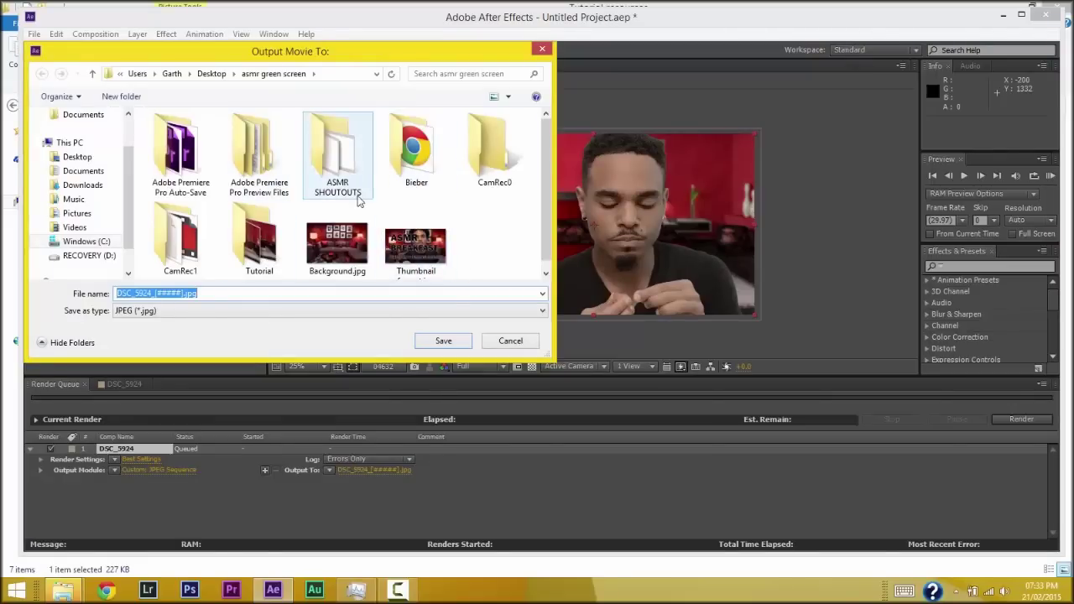
double_click(282, 244)
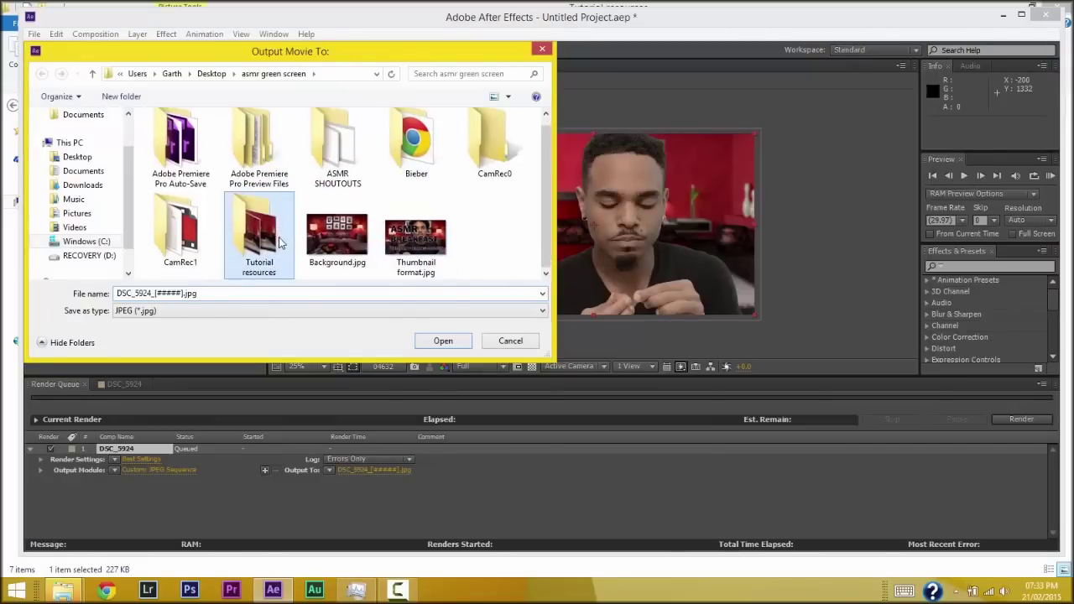
Step: Create a New folder in Tutorial resources, open it, and cancel the output dialog
right_click(330, 252)
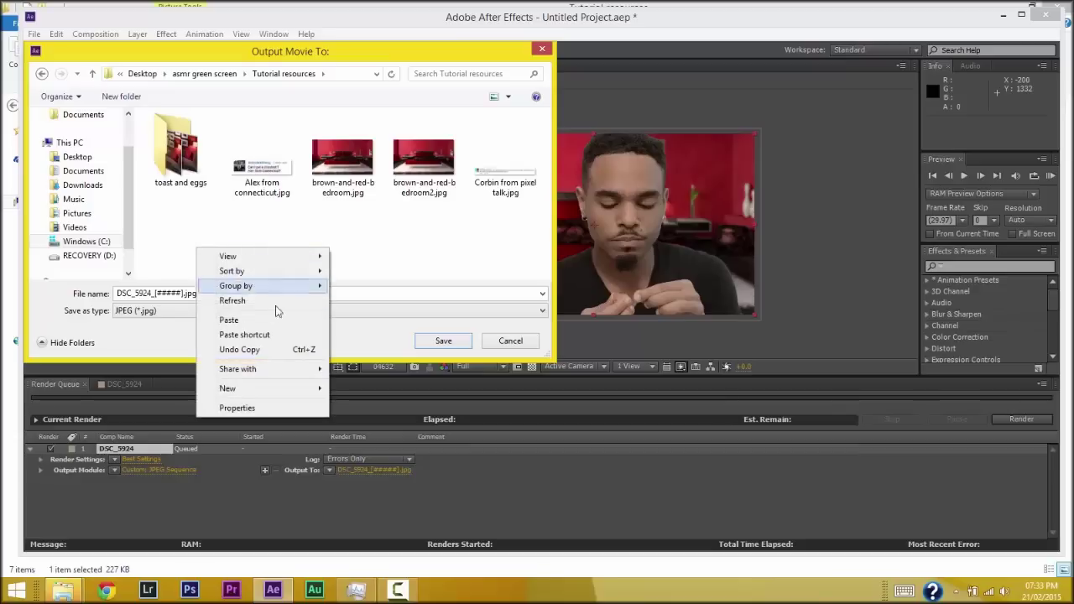
mouse_move(274, 387)
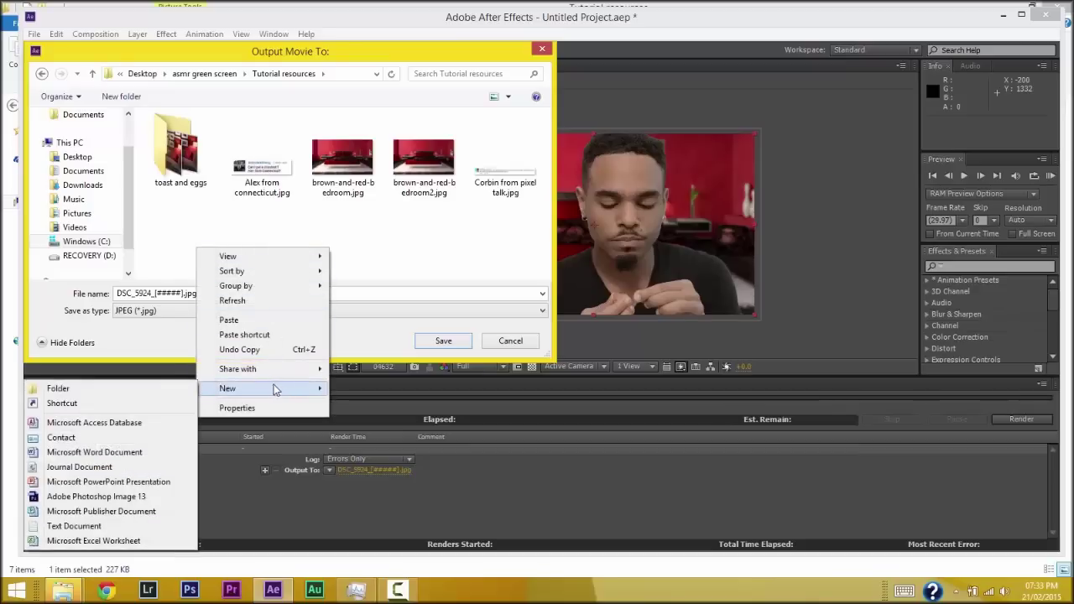
left_click(143, 389)
left_click(209, 172)
double_click(210, 172)
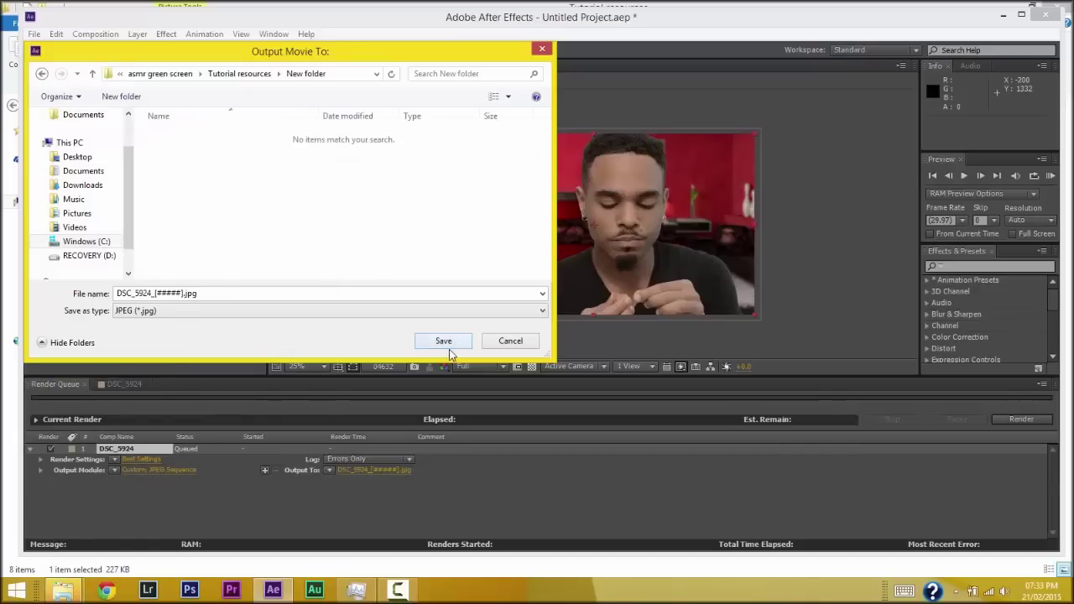
left_click(513, 341)
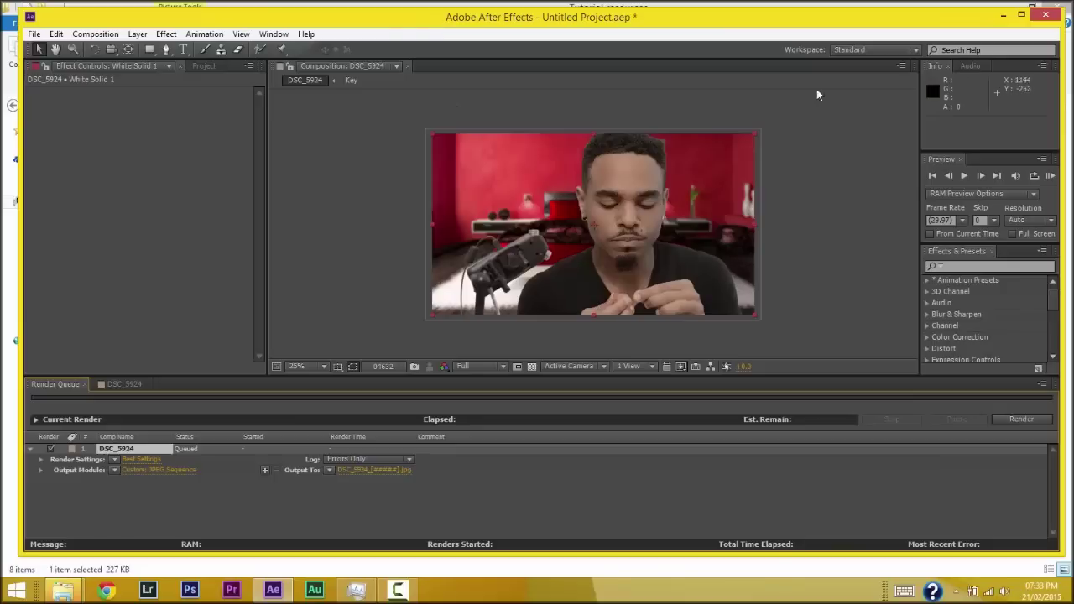
Step: Quit After Effects, choosing Don't Save for the project changes
left_click(1044, 16)
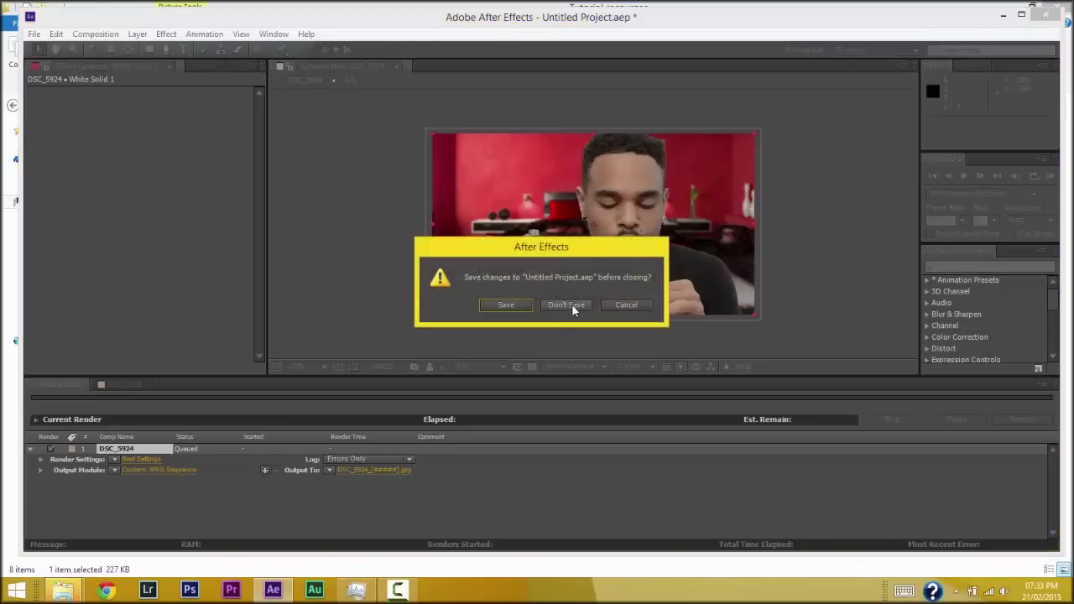
left_click(564, 304)
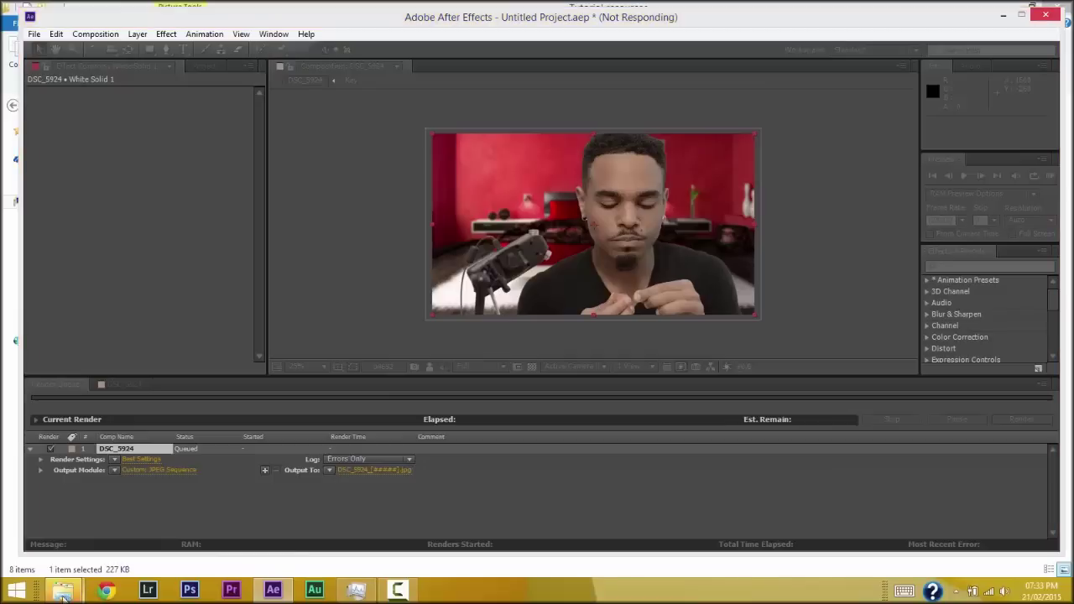
Step: Open the toast and eggs folder, scroll through the Egg sandwich JPG frames, then minimize it
mouse_move(63, 592)
left_click(115, 524)
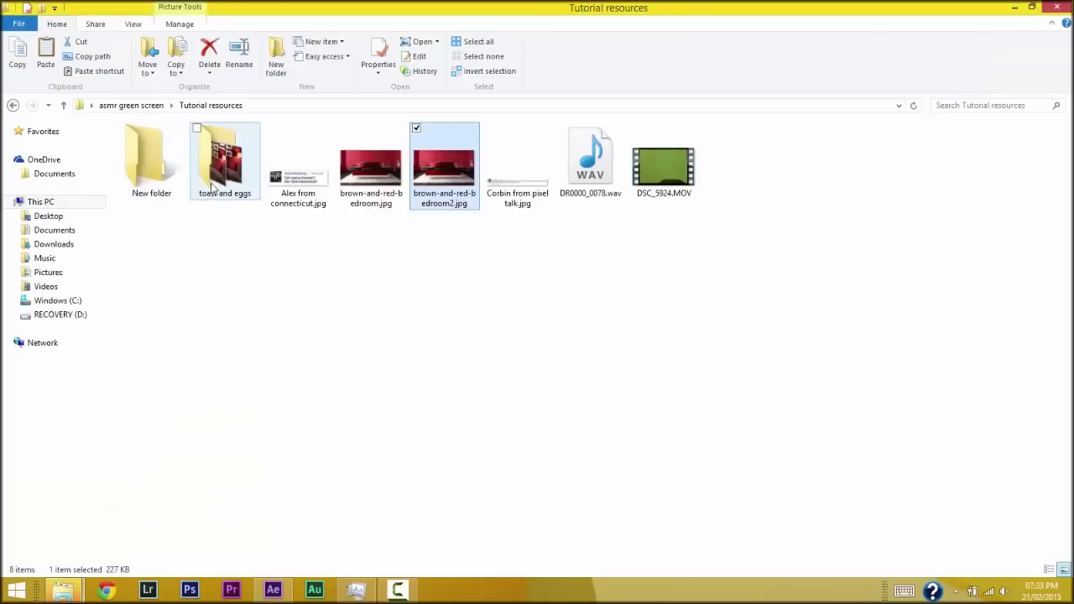
double_click(223, 180)
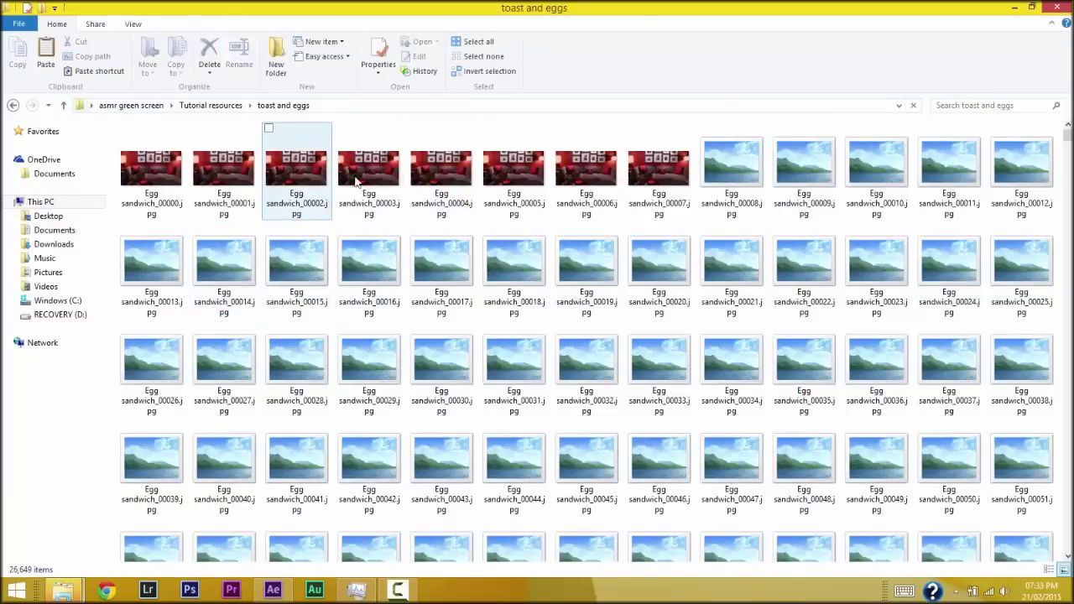
left_click_drag(1067, 134, 1054, 389)
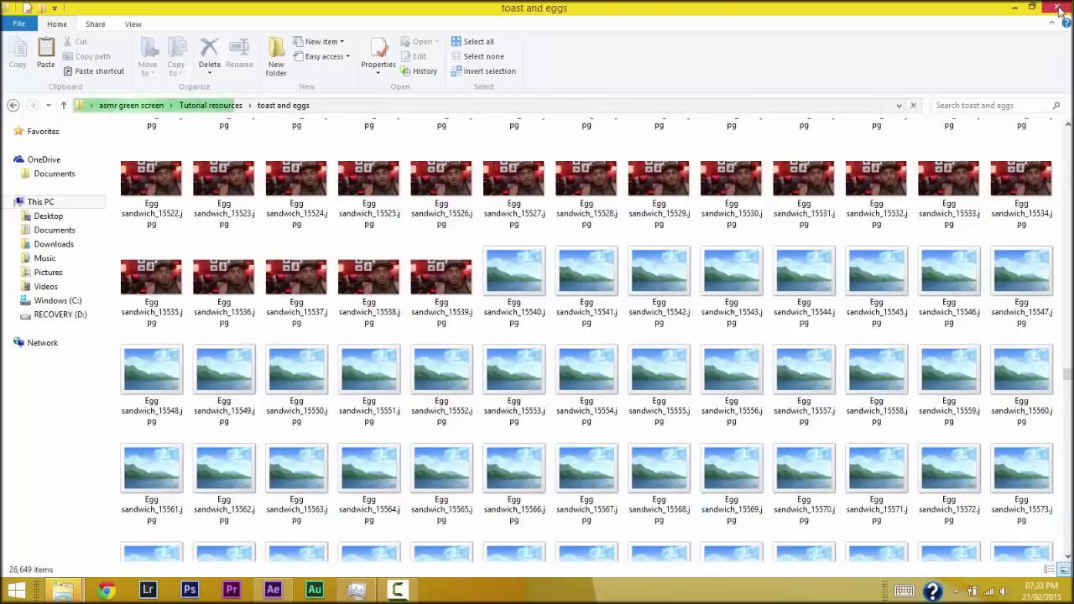
left_click(1016, 6)
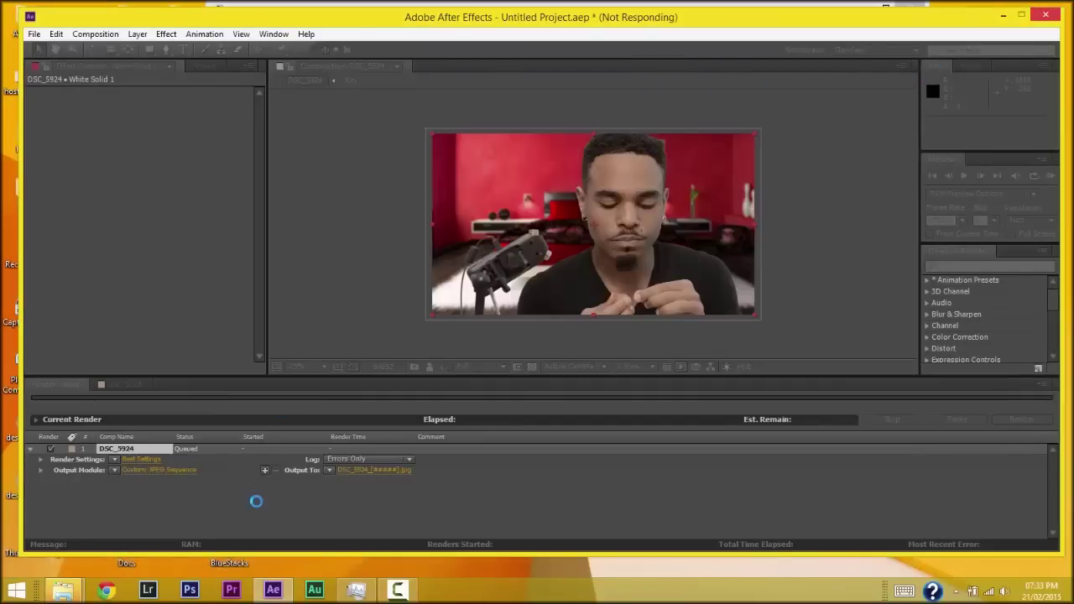
right_click(450, 591)
Step: End the frozen After Effects task in Task Manager and relaunch After Effects CS6
left_click(496, 554)
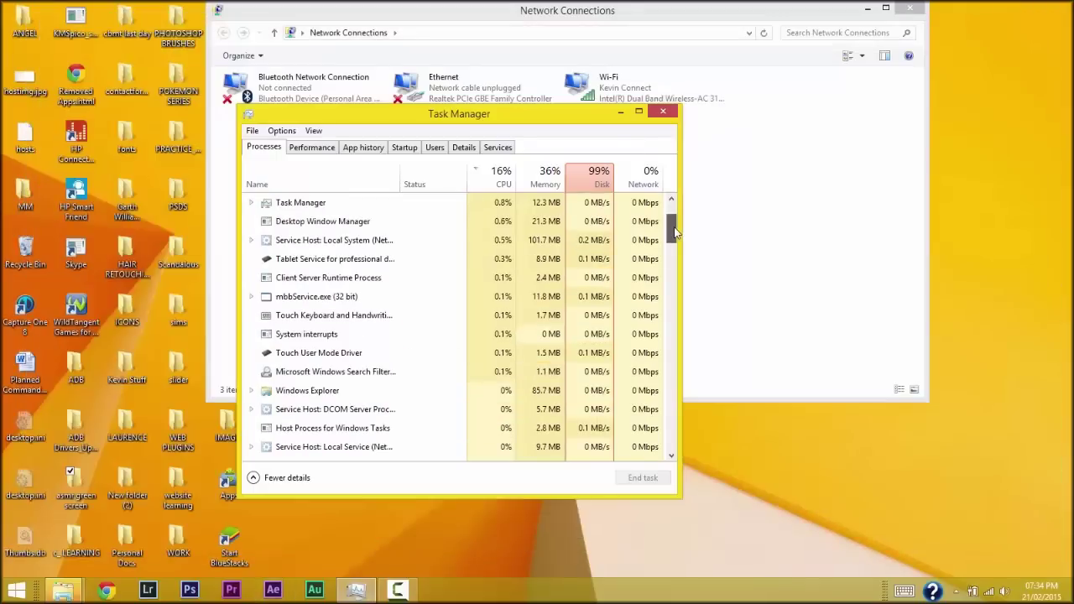
left_click(620, 111)
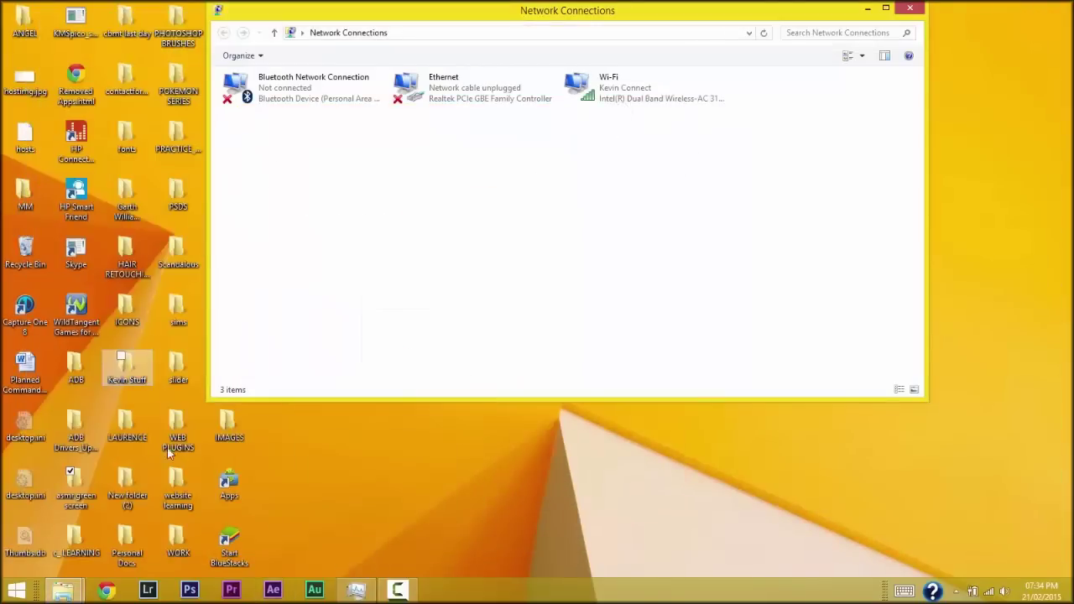
left_click(273, 591)
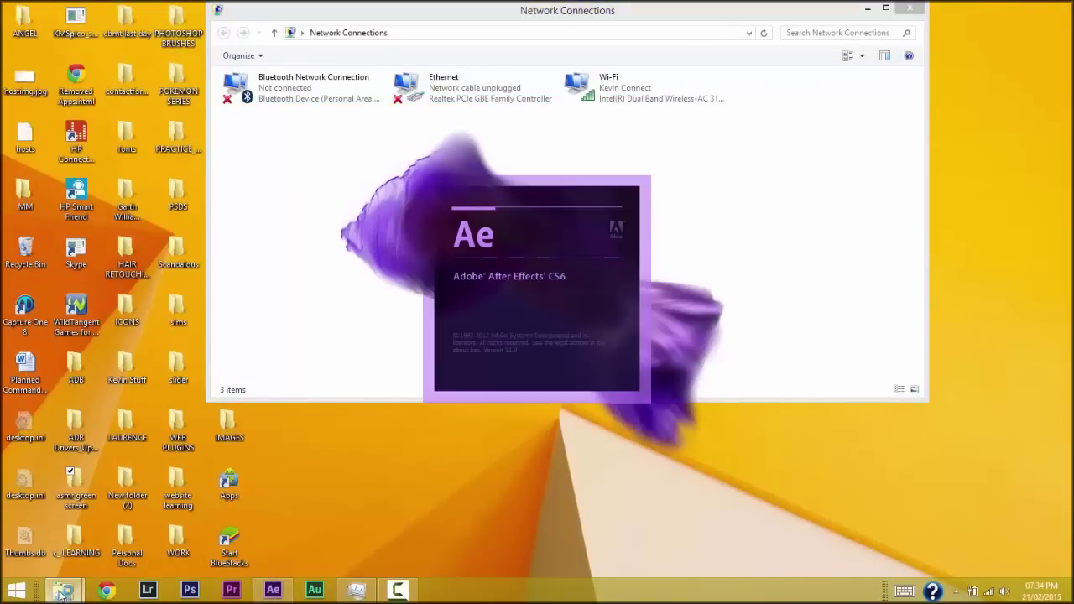
Step: Go back in Explorer to the asmr green screen folder, then switch to the new After Effects window
mouse_move(63, 591)
left_click(151, 503)
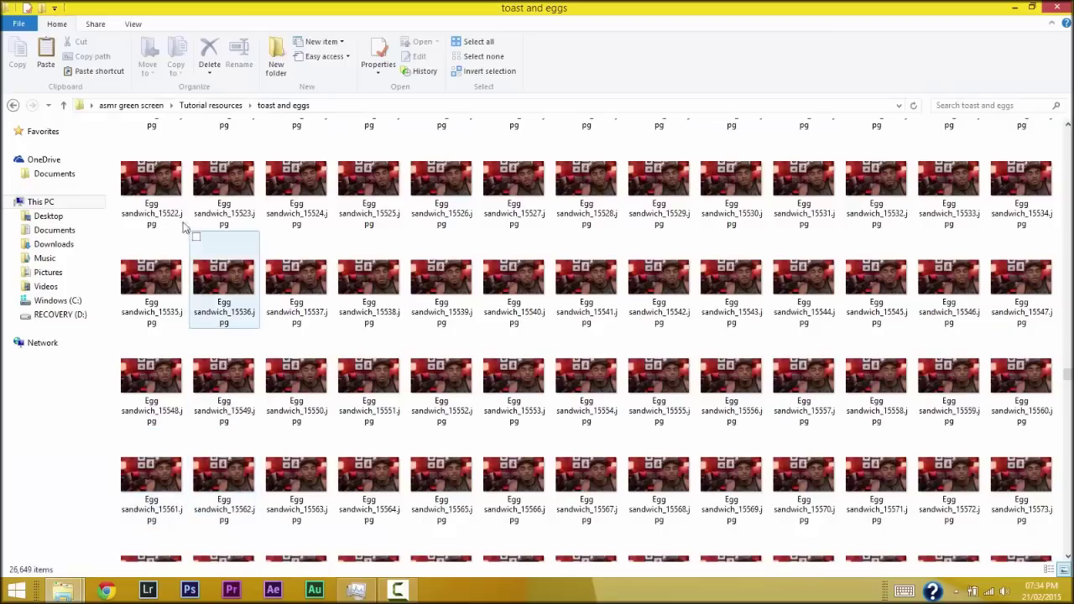
left_click(12, 104)
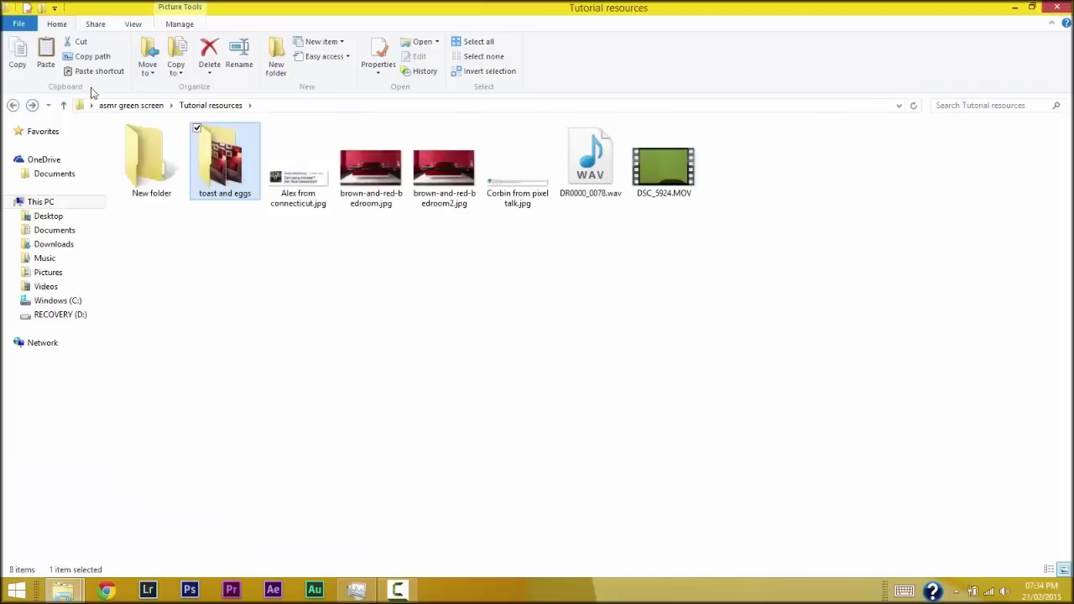
left_click(12, 107)
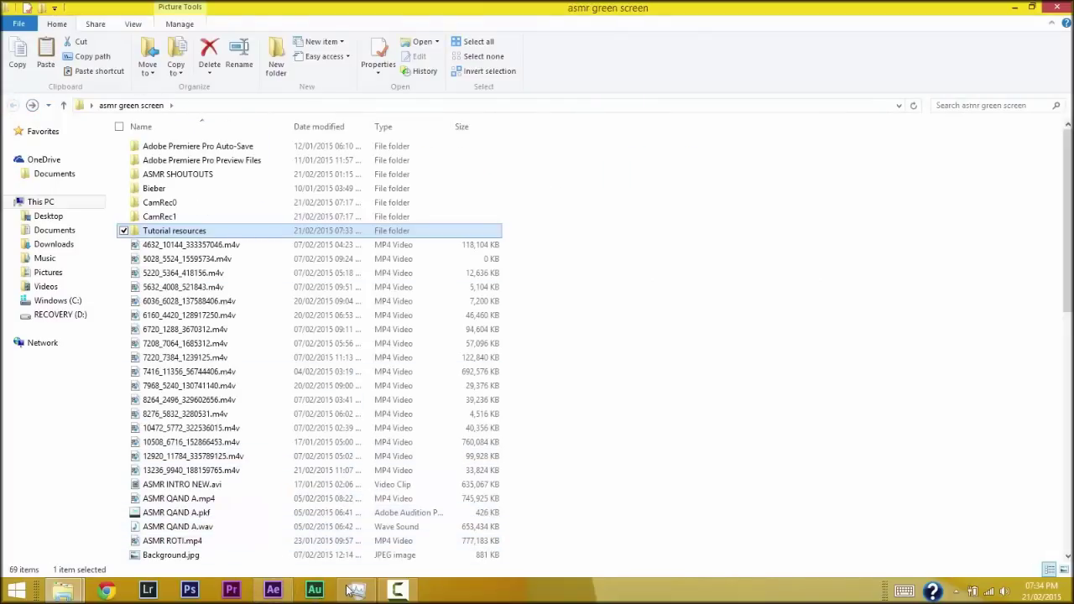
left_click(275, 591)
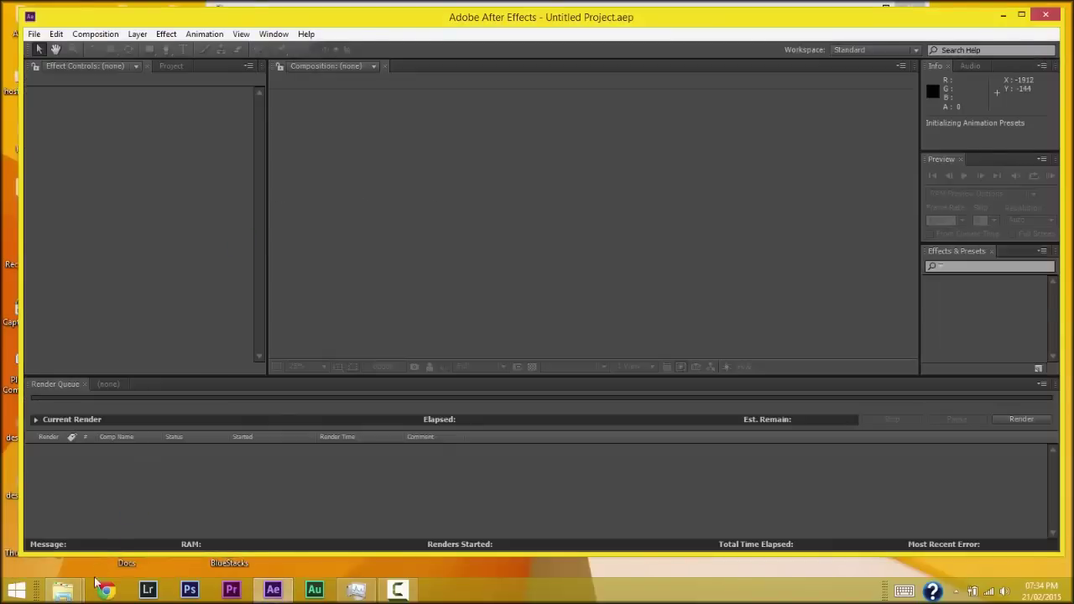
Step: Open Import Multiple Files and select the toast and eggs folder in Tutorial resources
left_click(34, 34)
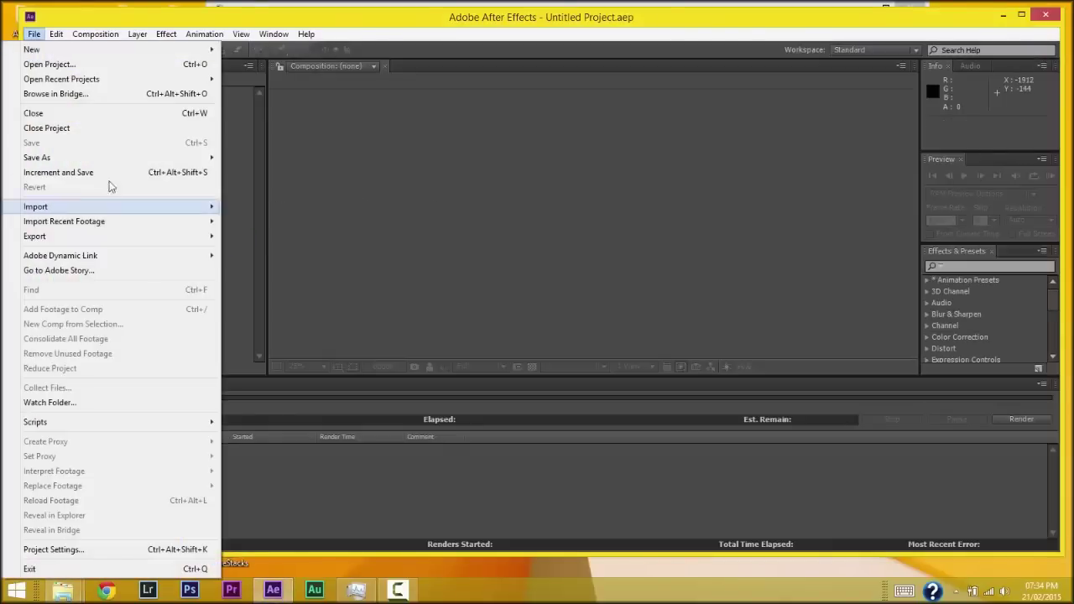
mouse_move(201, 216)
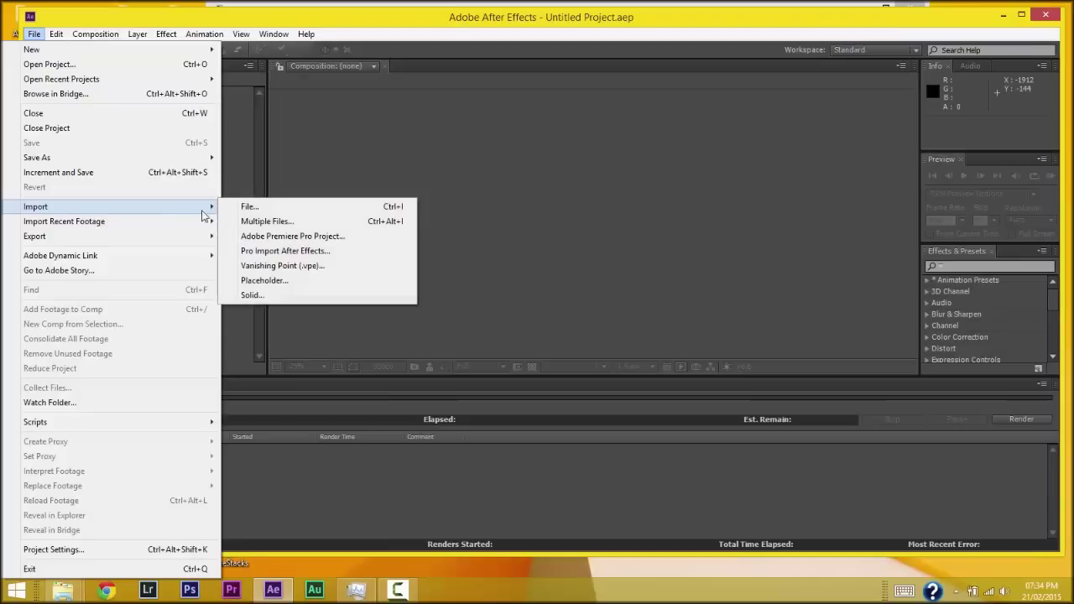
left_click(266, 223)
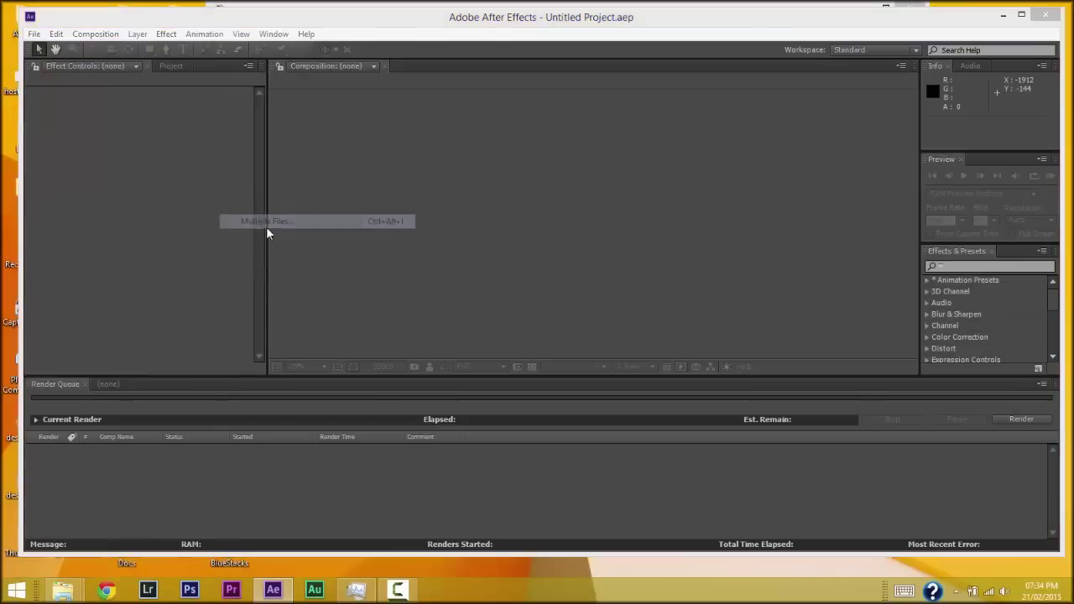
left_click(198, 144)
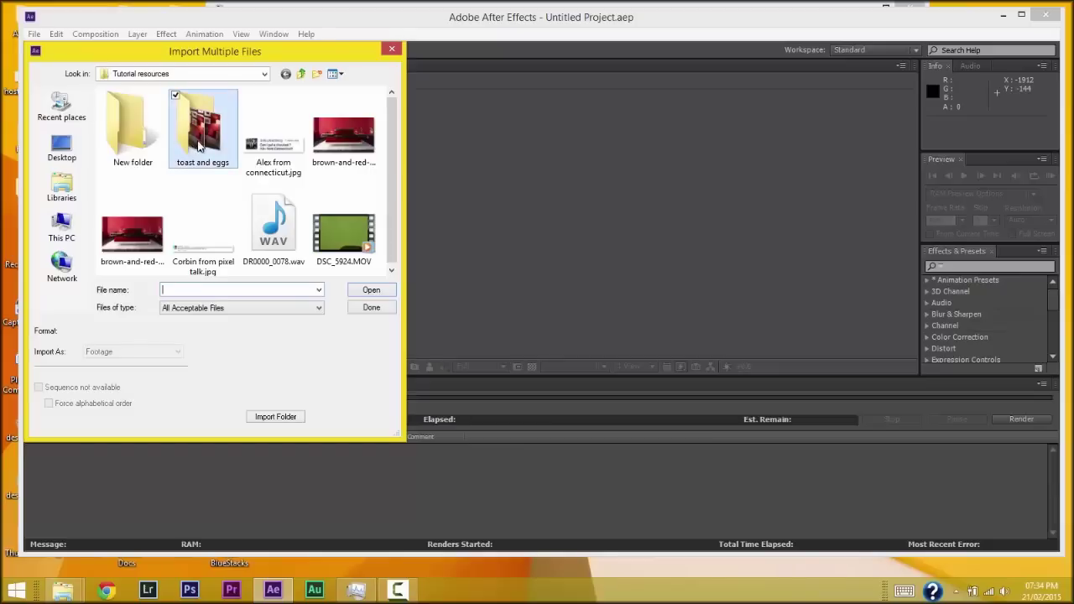
Step: Import the Egg sandwich frames from 'toast and eggs' as one JPEG sequence footage item
double_click(214, 138)
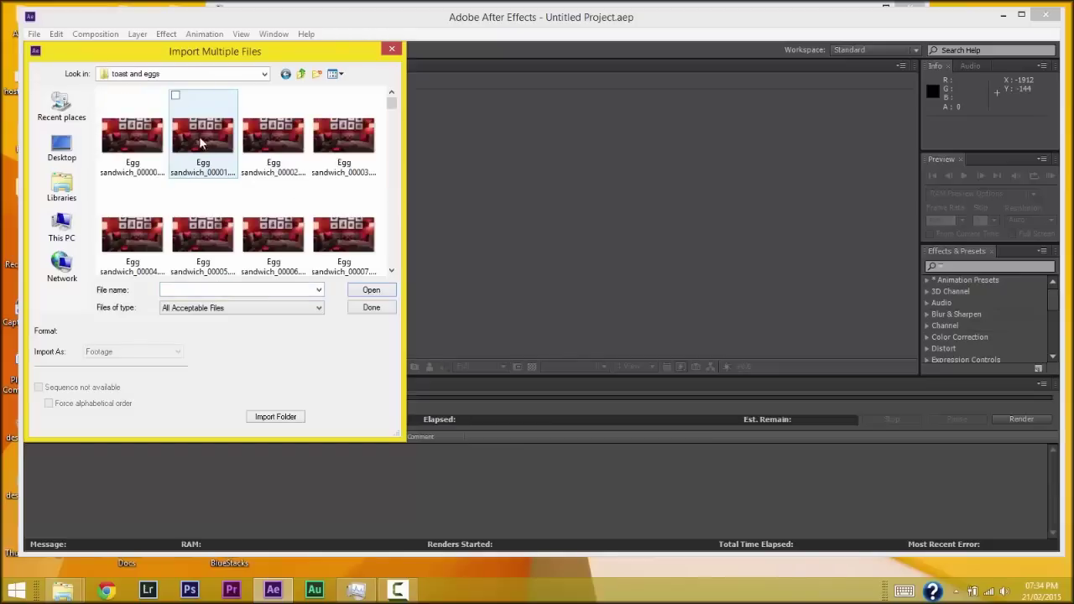
left_click(153, 154)
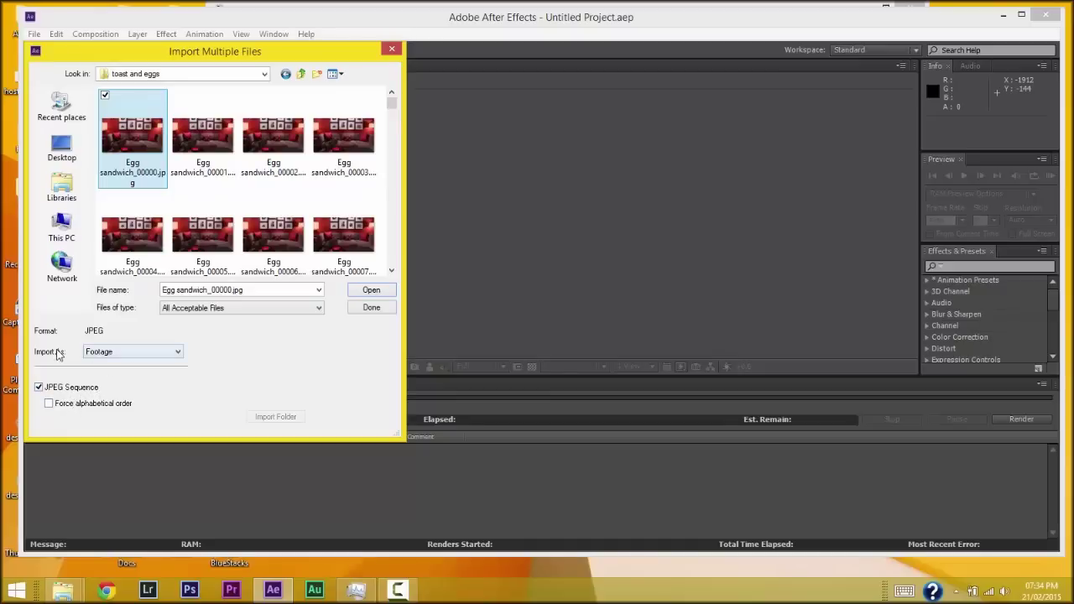
left_click(107, 359)
left_click(107, 366)
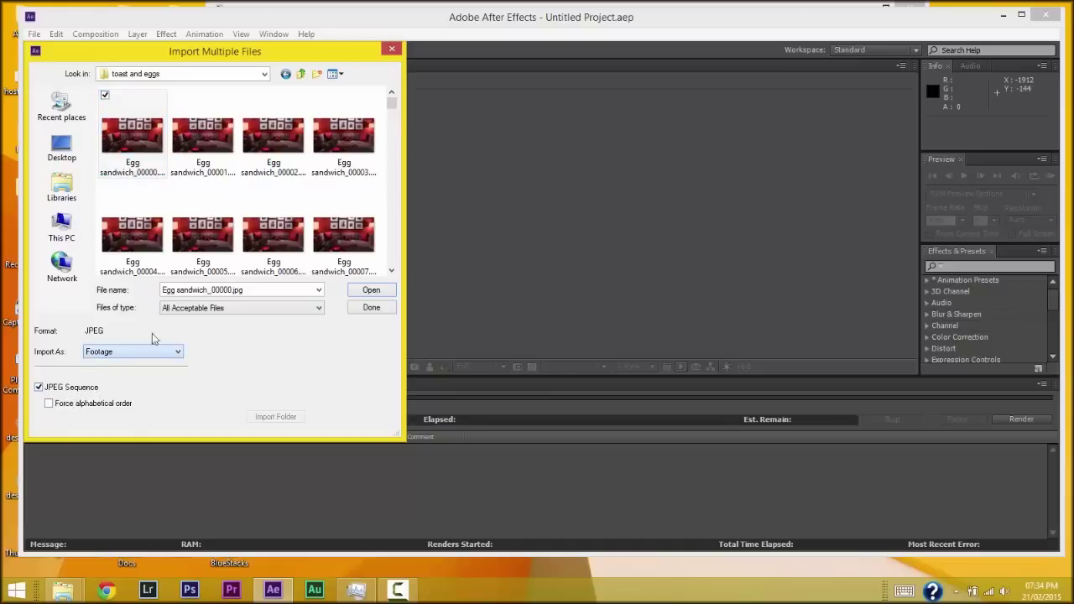
left_click(372, 291)
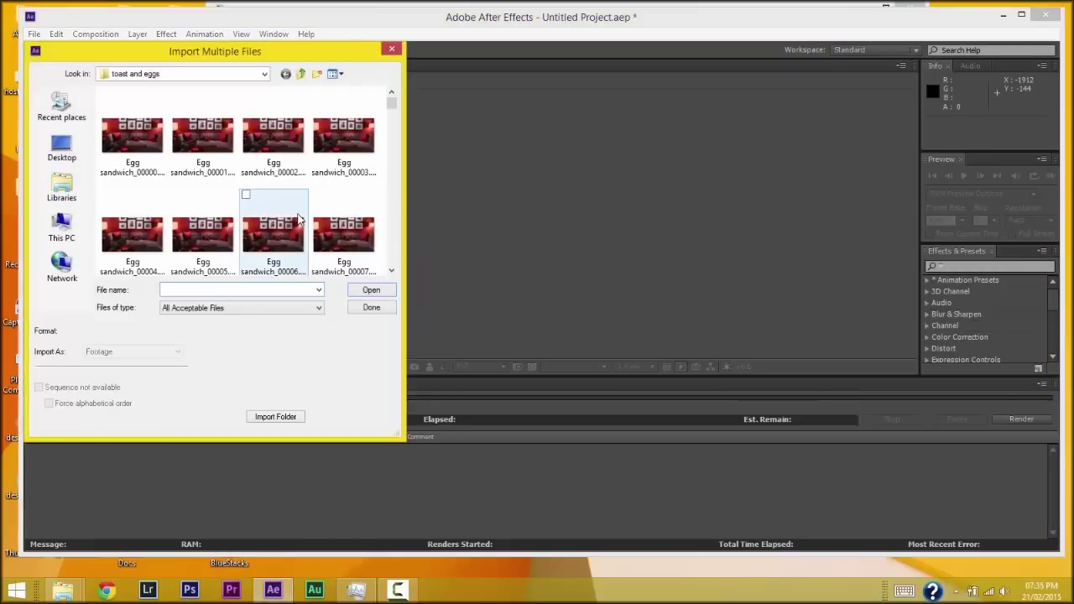
left_click(363, 308)
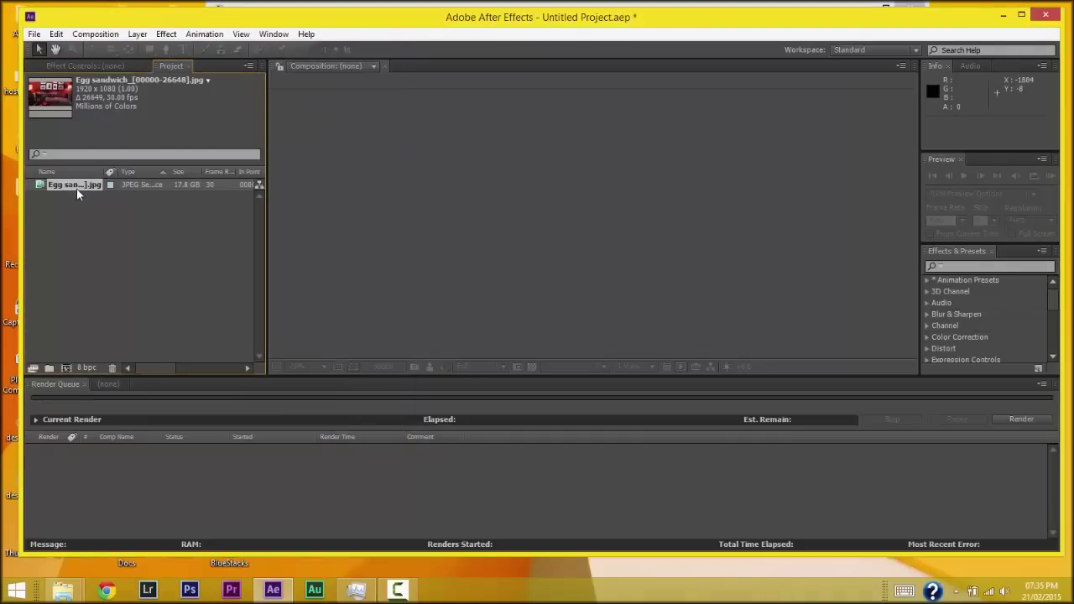
Step: Set the Egg sandwich sequence's assumed frame rate to 29.97 in Interpret Footage > Main
left_click(94, 384)
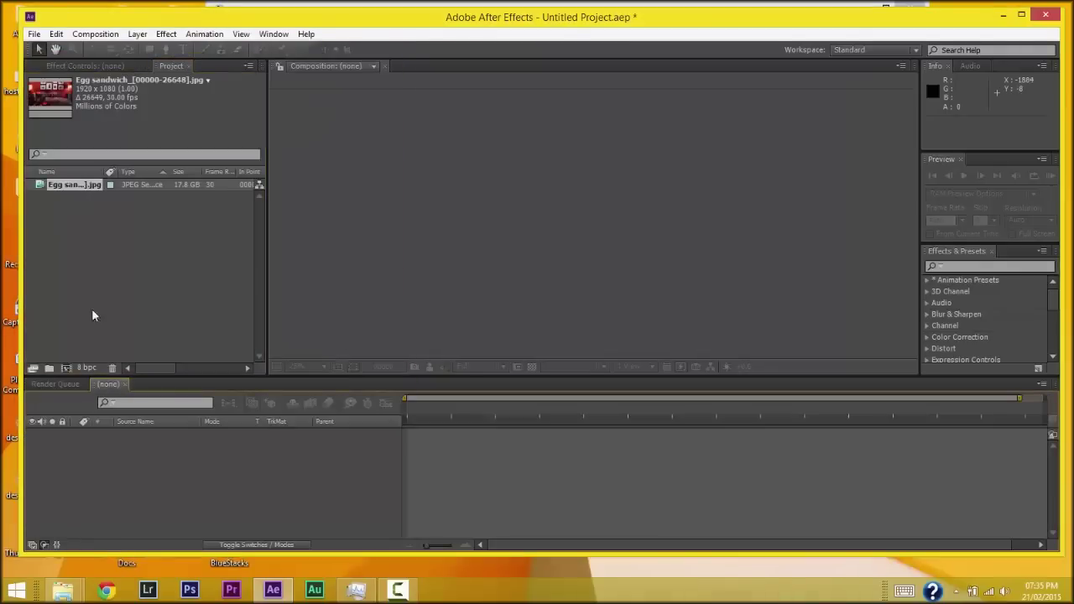
right_click(80, 186)
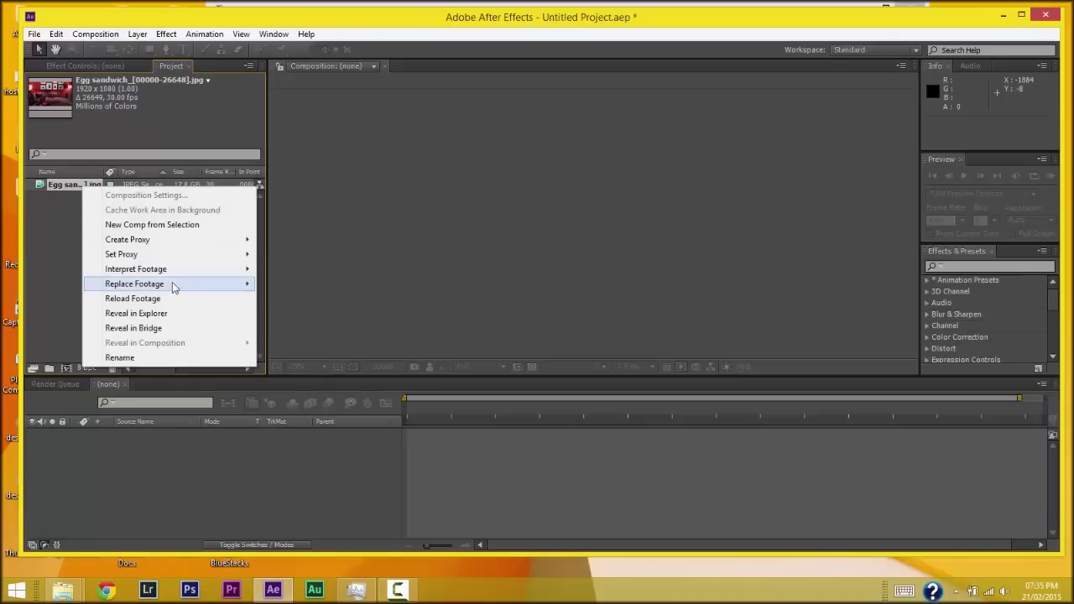
left_click(188, 186)
right_click(205, 193)
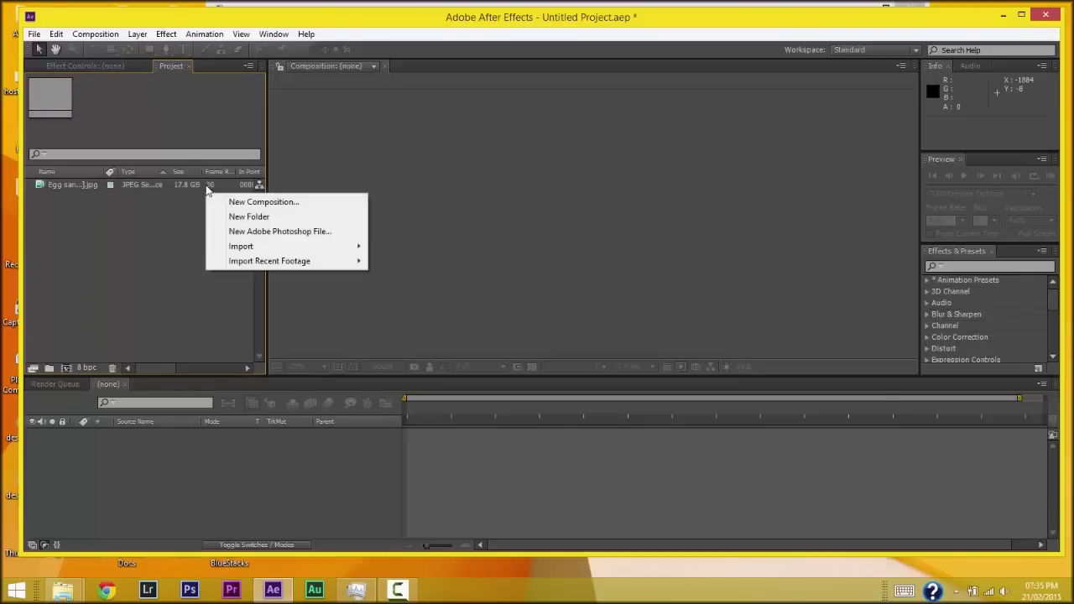
right_click(192, 185)
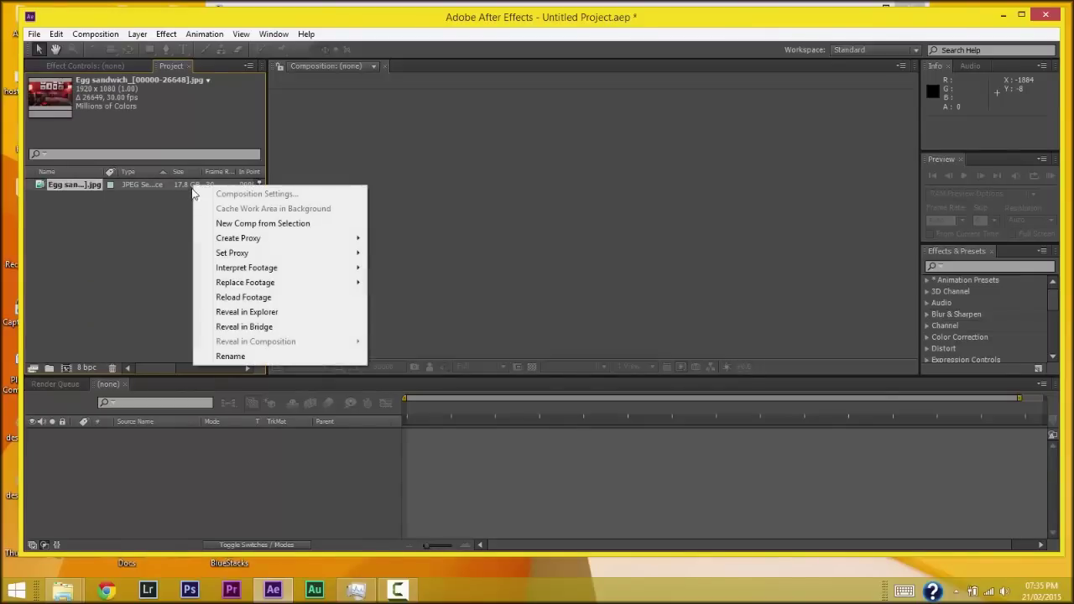
mouse_move(289, 269)
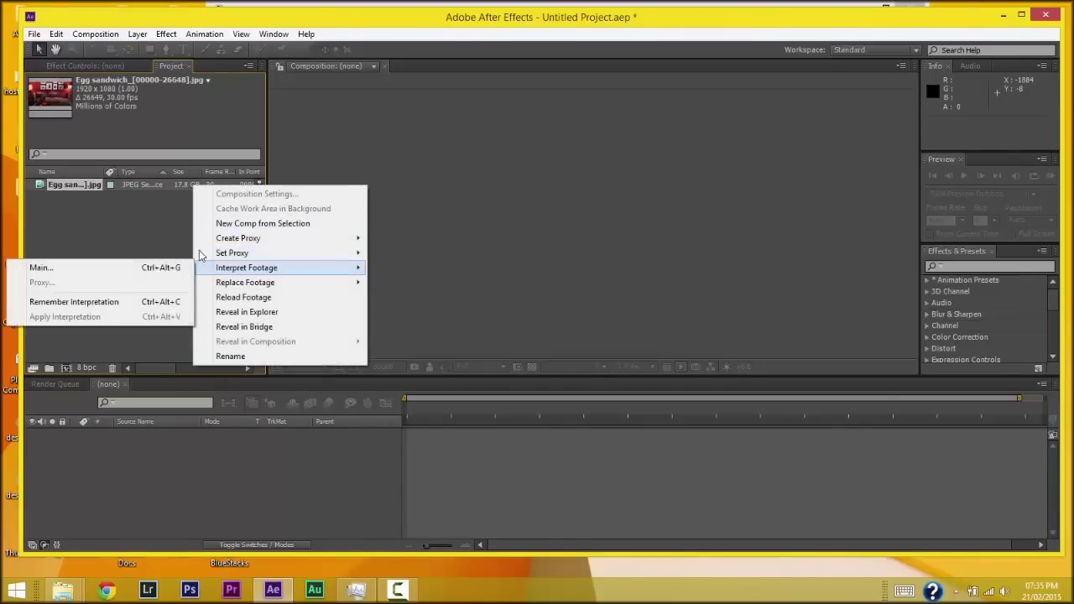
left_click(189, 266)
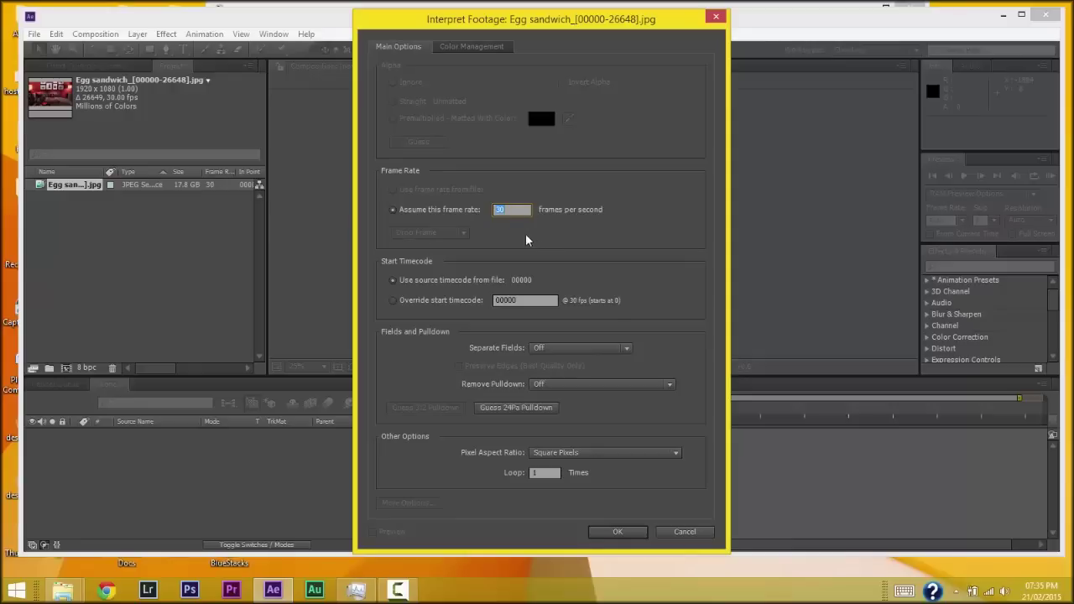
type("29.97")
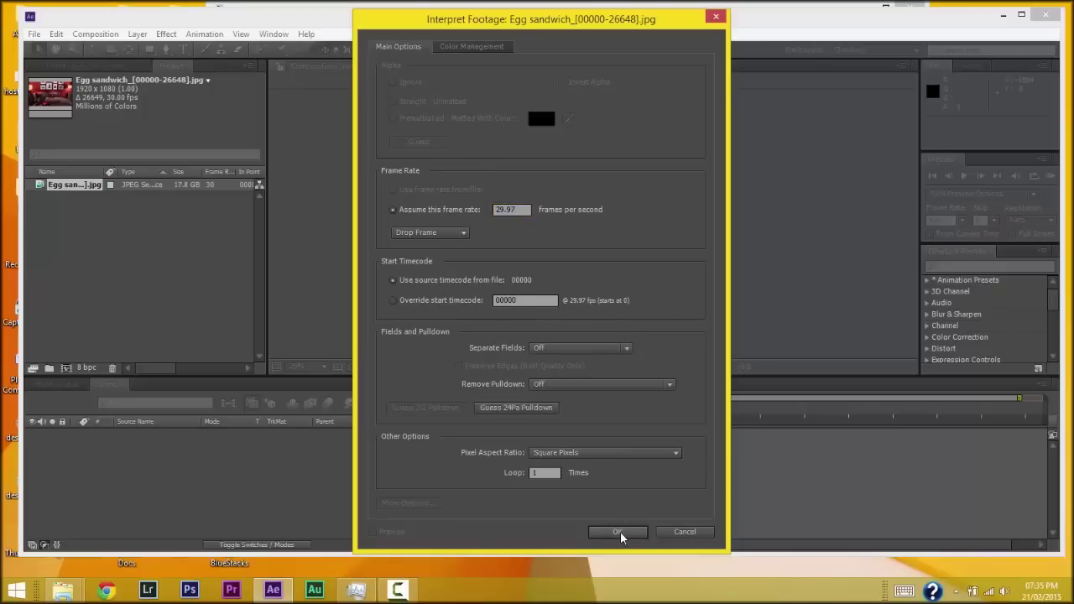
left_click(619, 534)
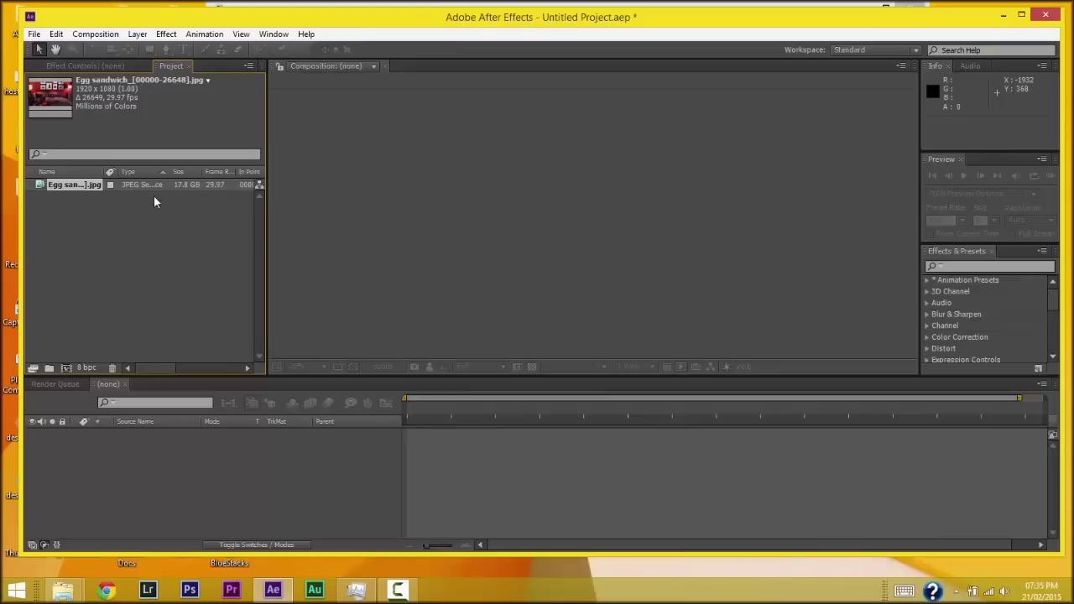
Step: Create a composition from the Egg sandwich sequence and dismiss the Premiere Pro export warning
left_click_drag(97, 185, 149, 486)
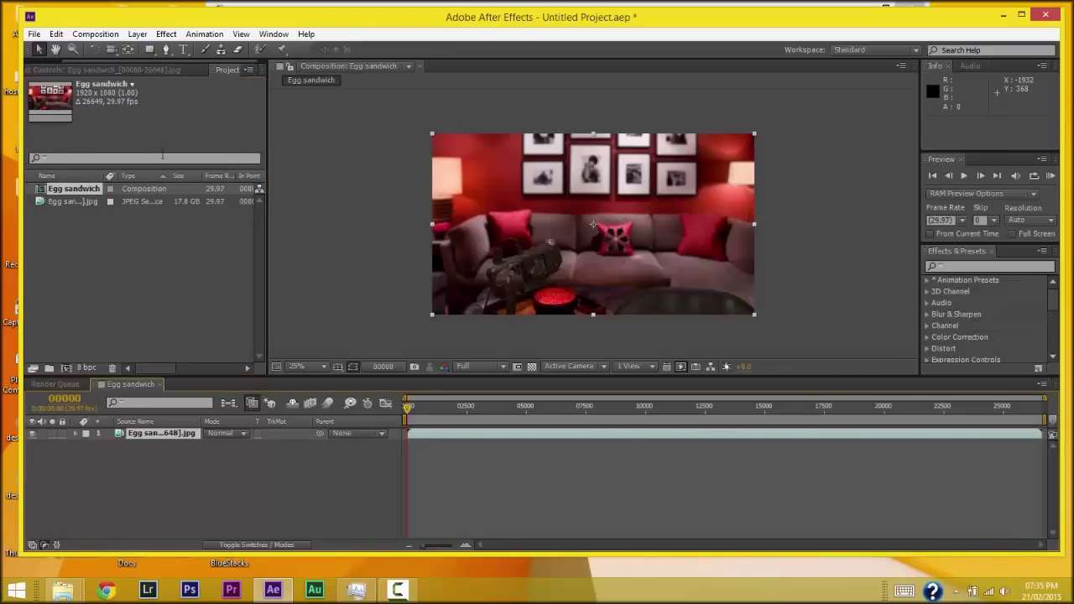
left_click(33, 33)
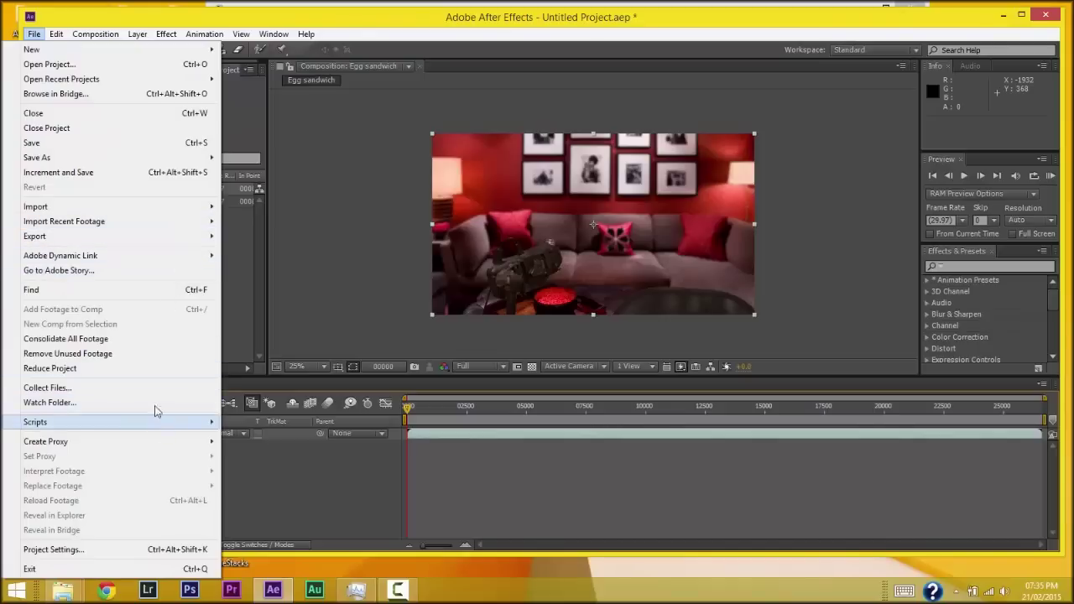
left_click(238, 279)
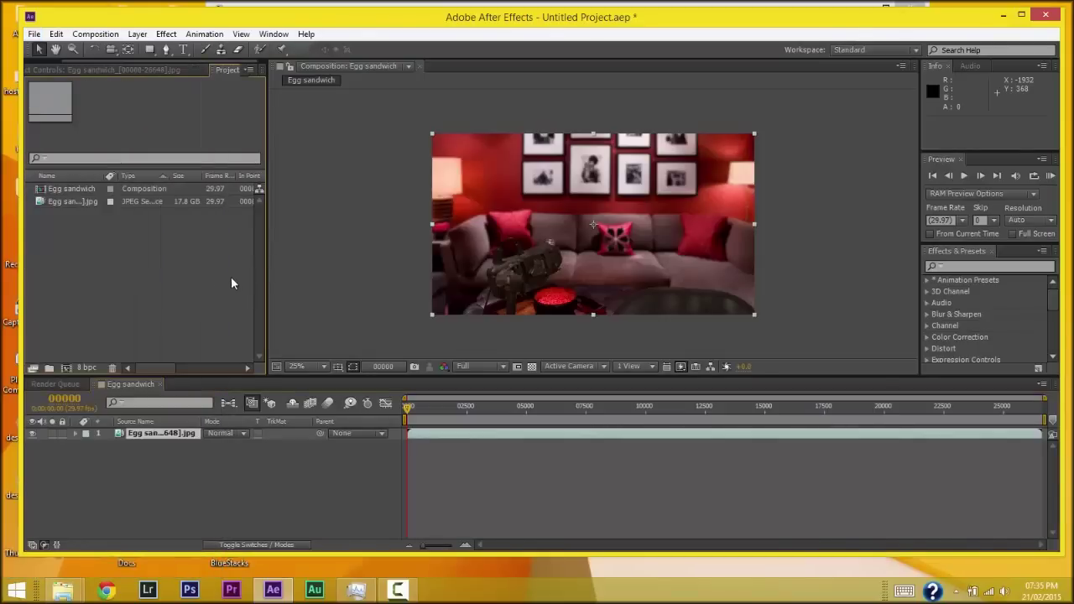
left_click(35, 34)
mouse_move(194, 239)
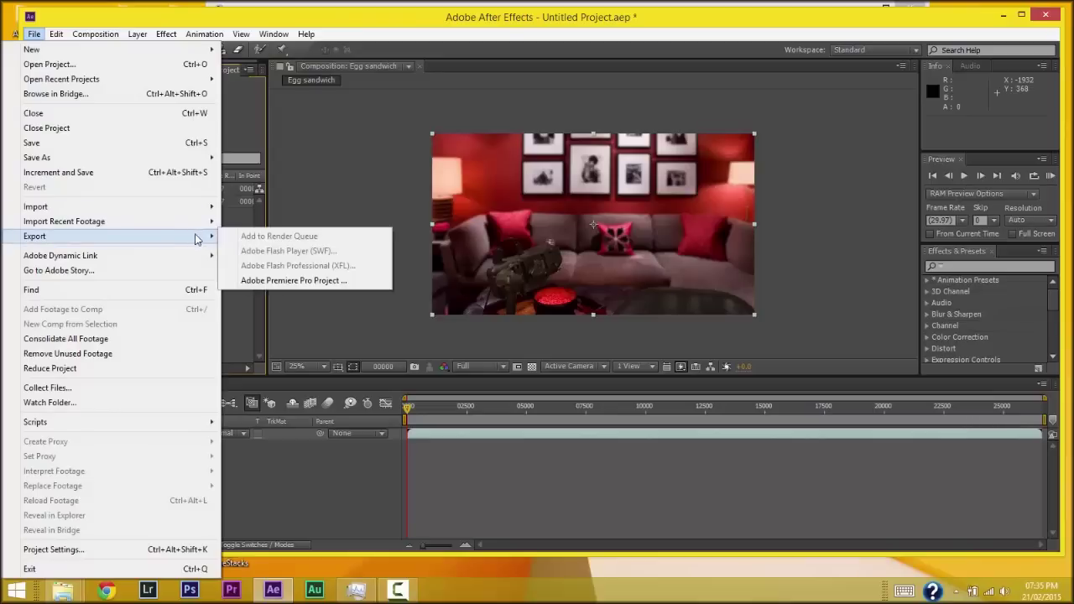
left_click(294, 281)
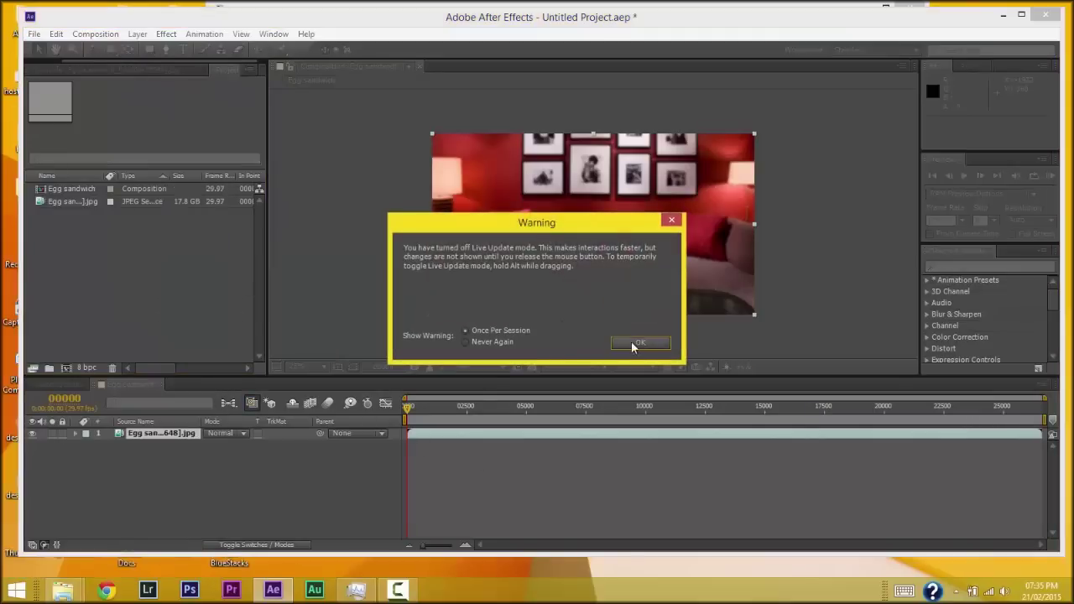
left_click(638, 343)
Step: Queue the Egg sandwich composition with H.264 output, then quit After Effects without saving
left_click(35, 36)
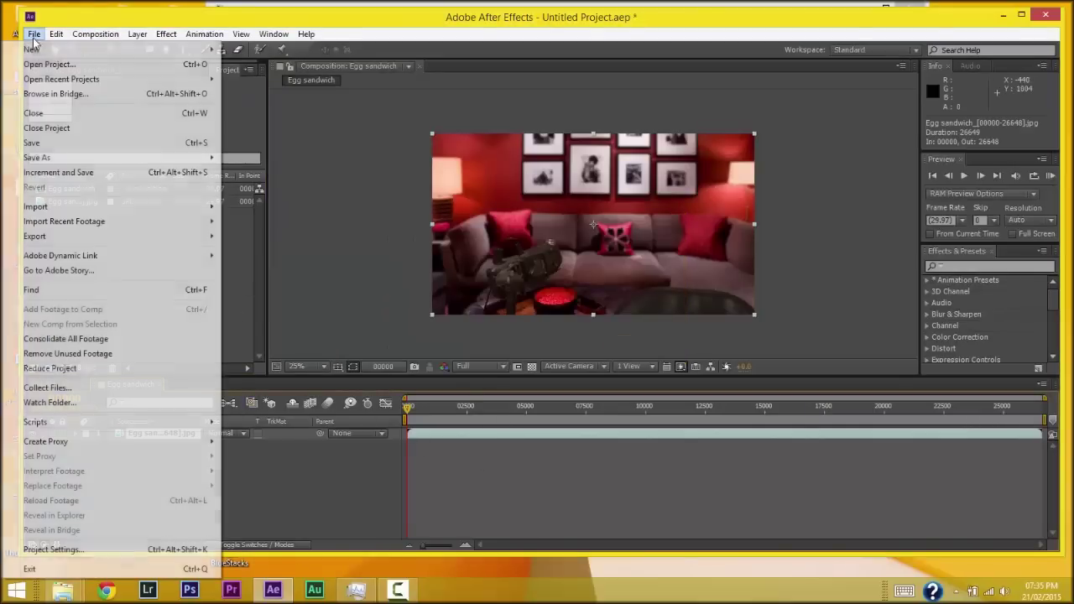
mouse_move(210, 241)
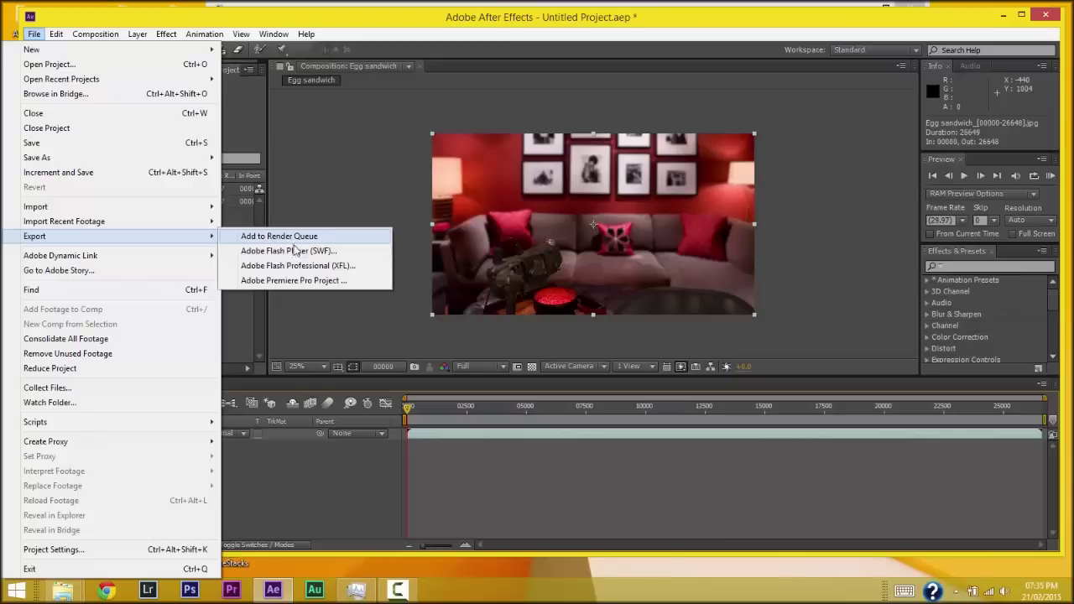
left_click(287, 238)
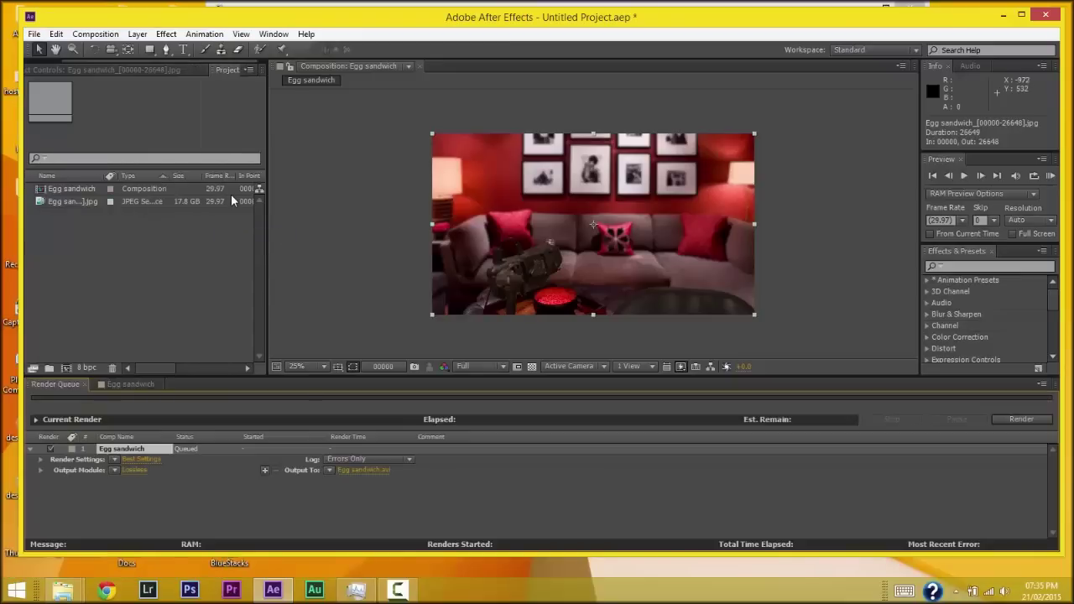
left_click(352, 470)
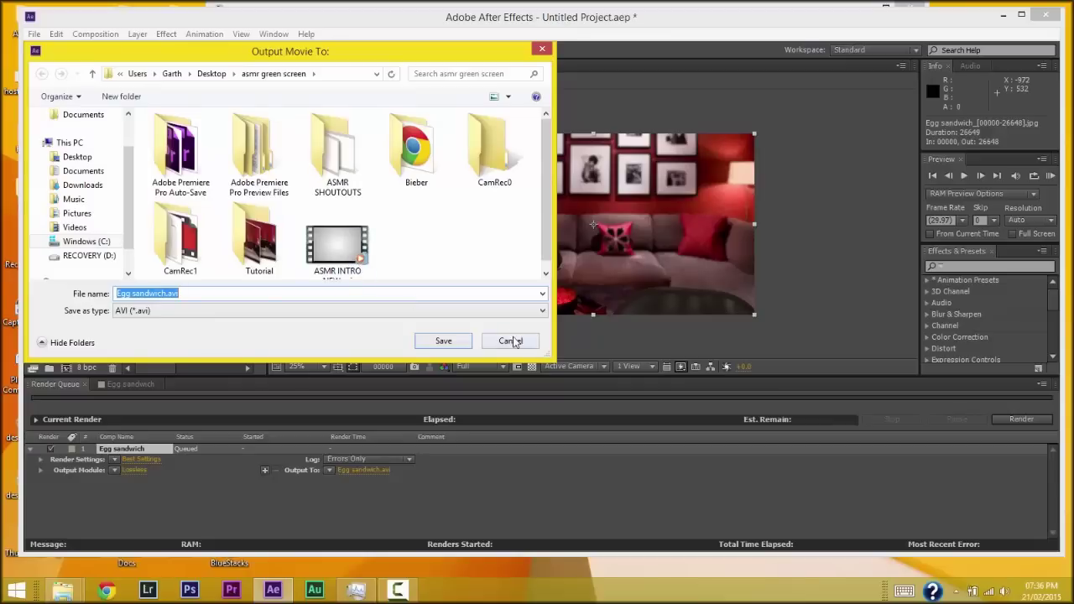
left_click(512, 341)
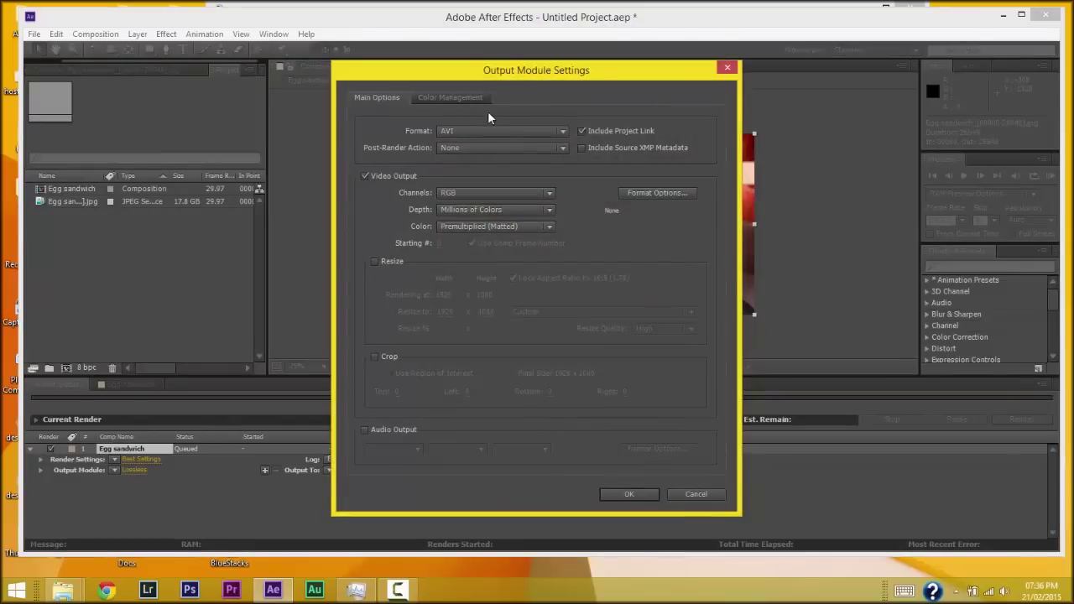
left_click(495, 133)
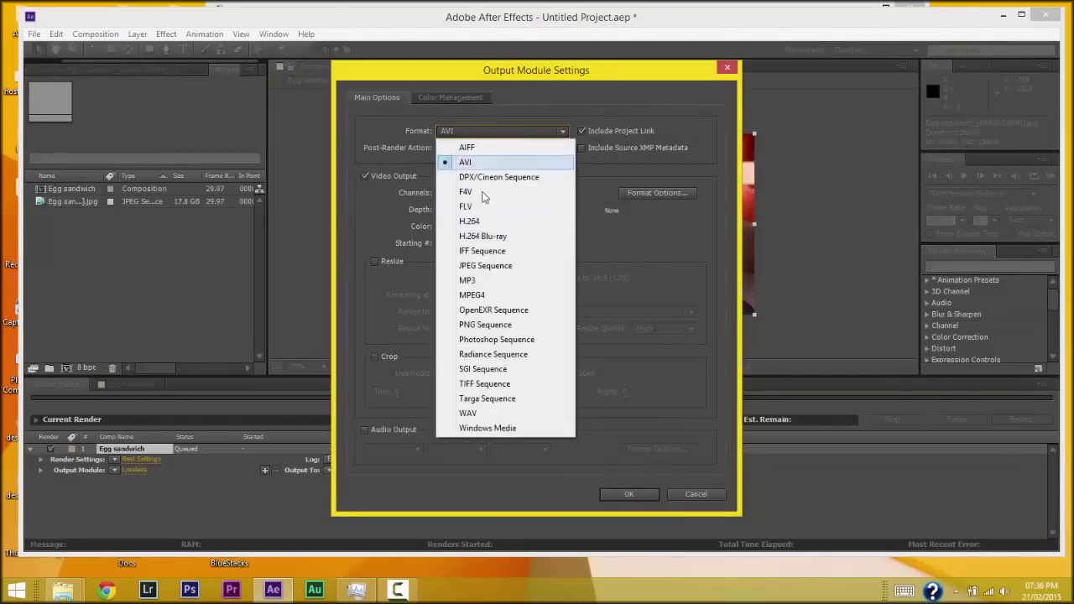
left_click(470, 159)
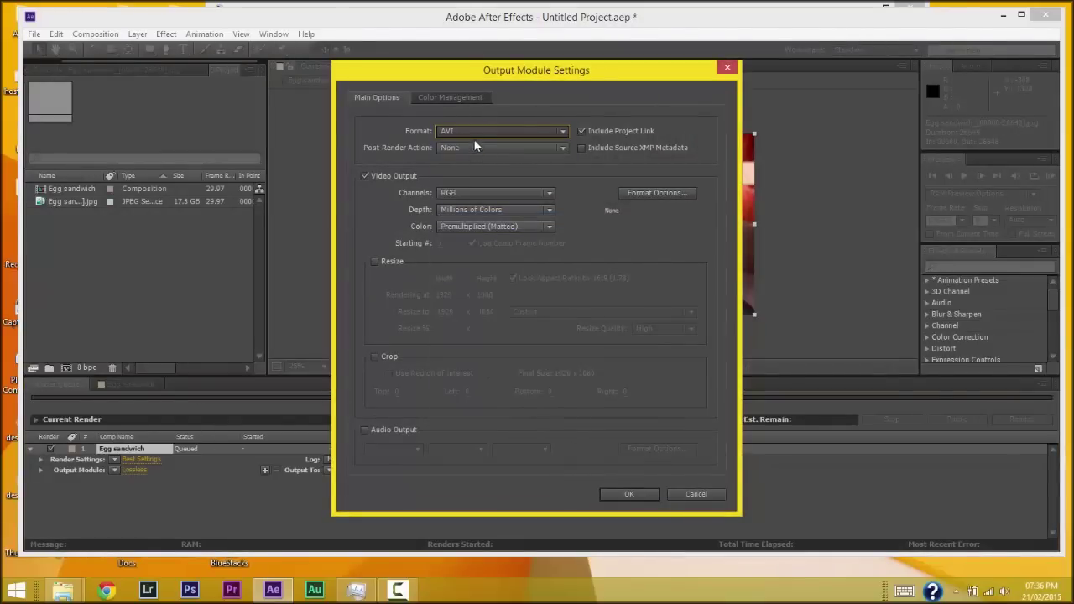
left_click(628, 494)
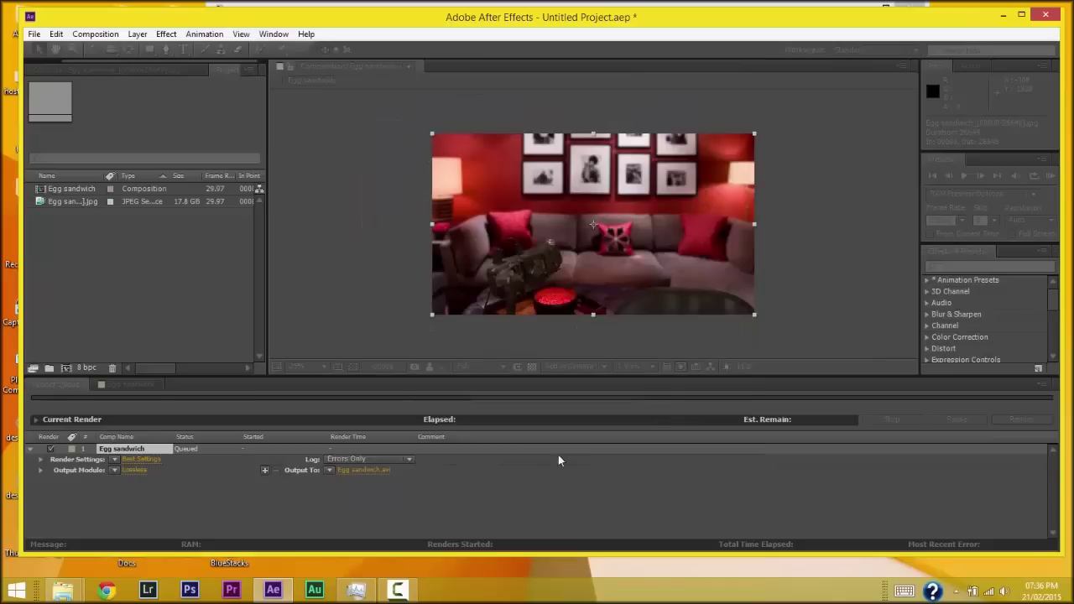
left_click(1046, 15)
left_click(567, 305)
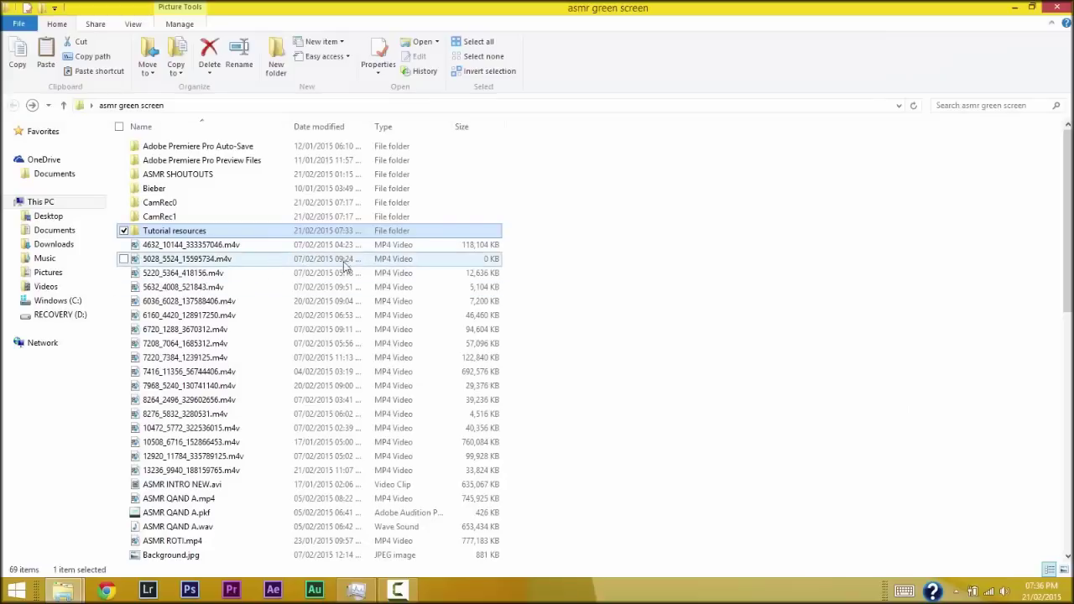
Step: Find fruits.mp4 in the asmr green screen folder and play it
scroll(1020, 353, "down", 5)
scroll(1021, 353, "down", 8)
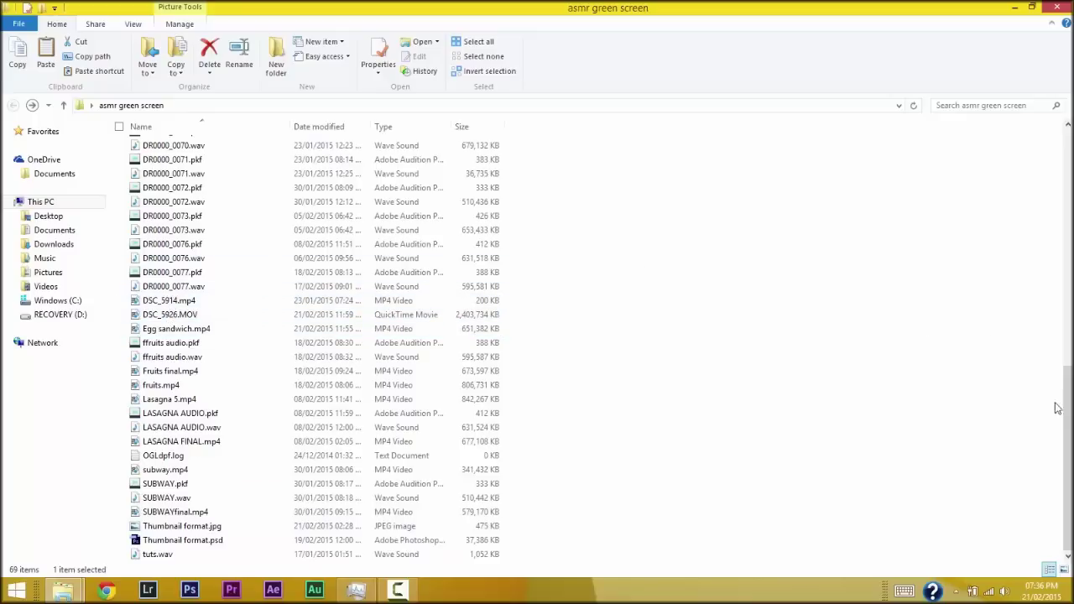
scroll(1064, 412, "up", 3)
scroll(1064, 411, "up", 3)
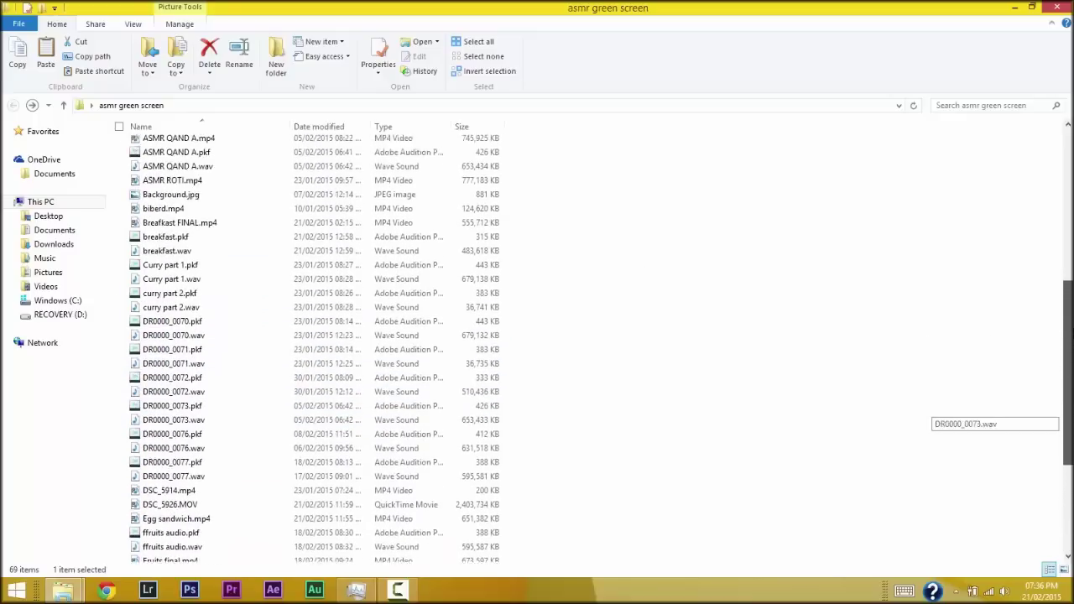
scroll(983, 395, "down", 3)
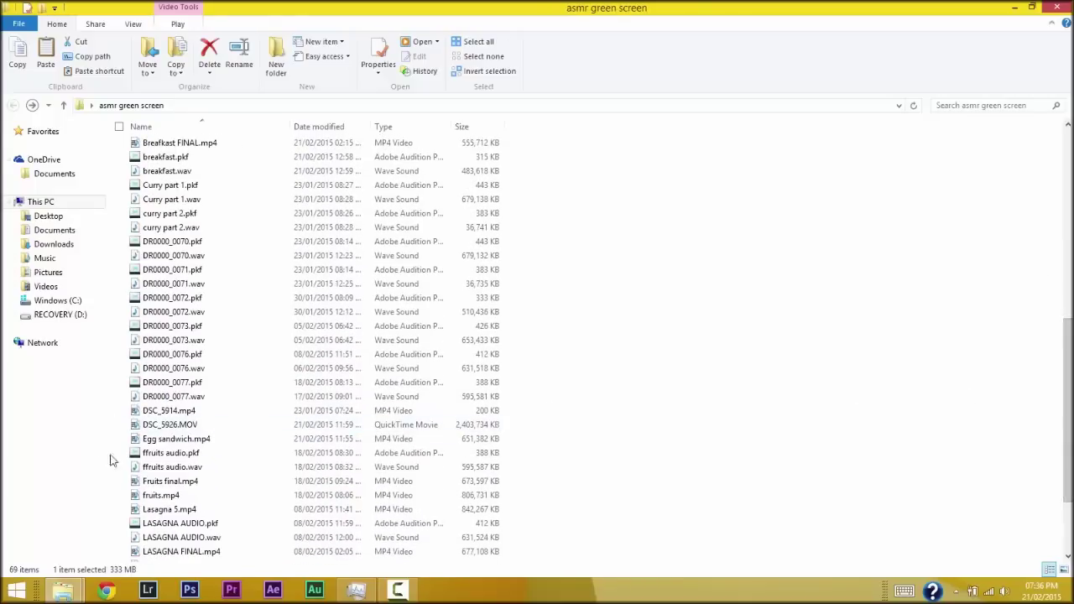
double_click(164, 498)
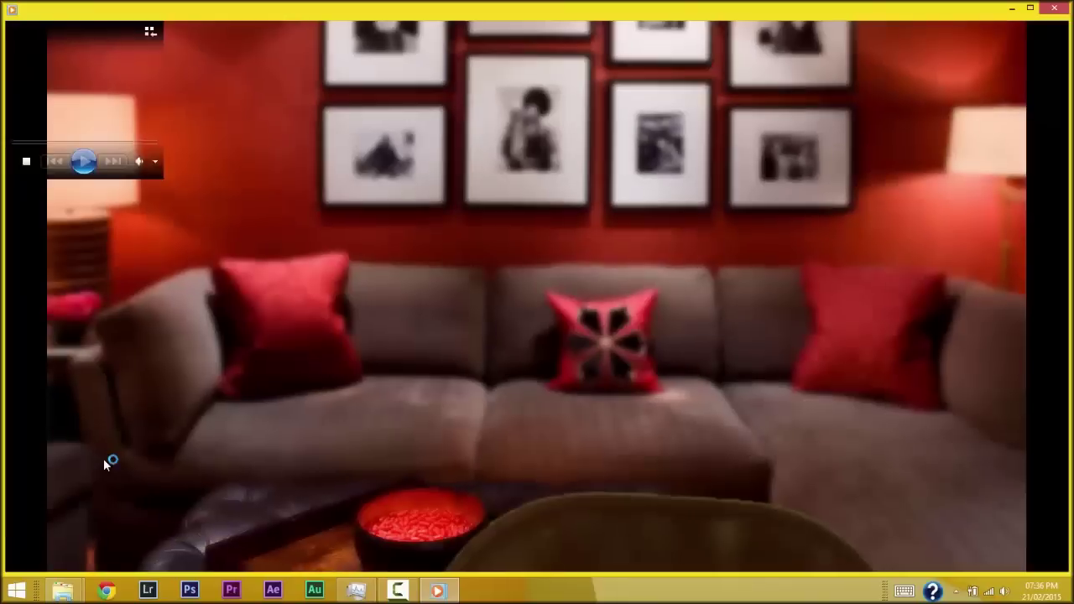
Step: Skip fruits.mp4 ahead past the two-minute mark, then close the player
left_click_drag(101, 539, 161, 540)
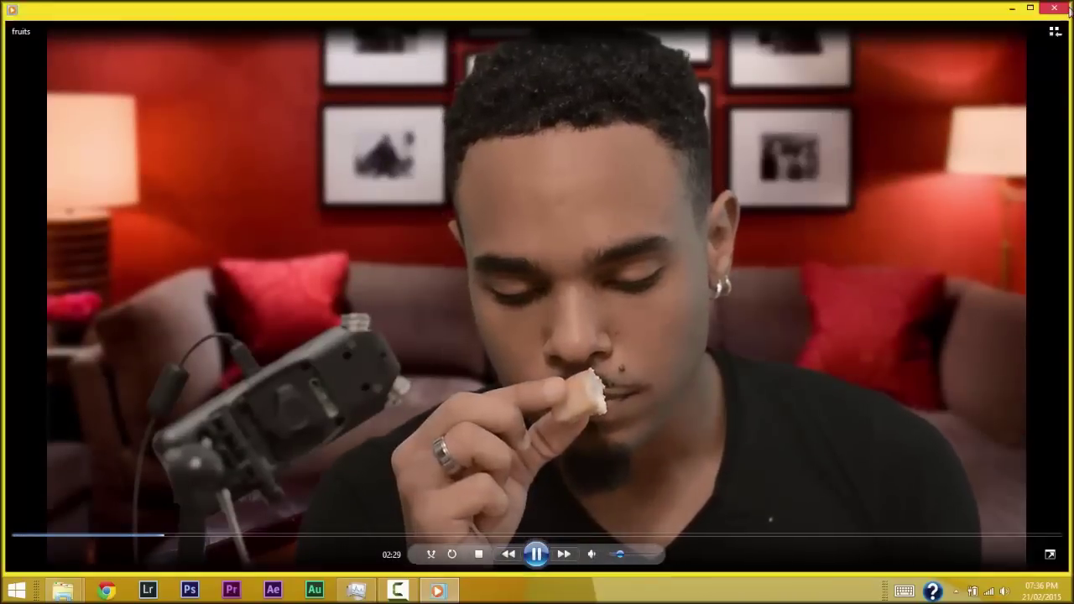
left_click(1069, 9)
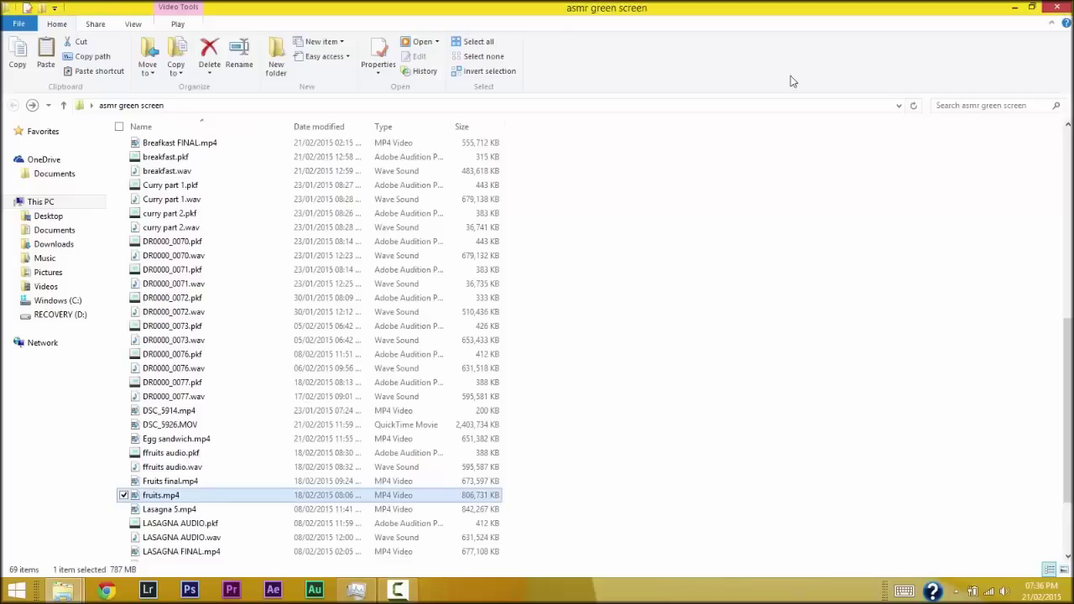
Step: Start a new Premiere Pro project, overwriting the existing Untitled project
left_click(230, 593)
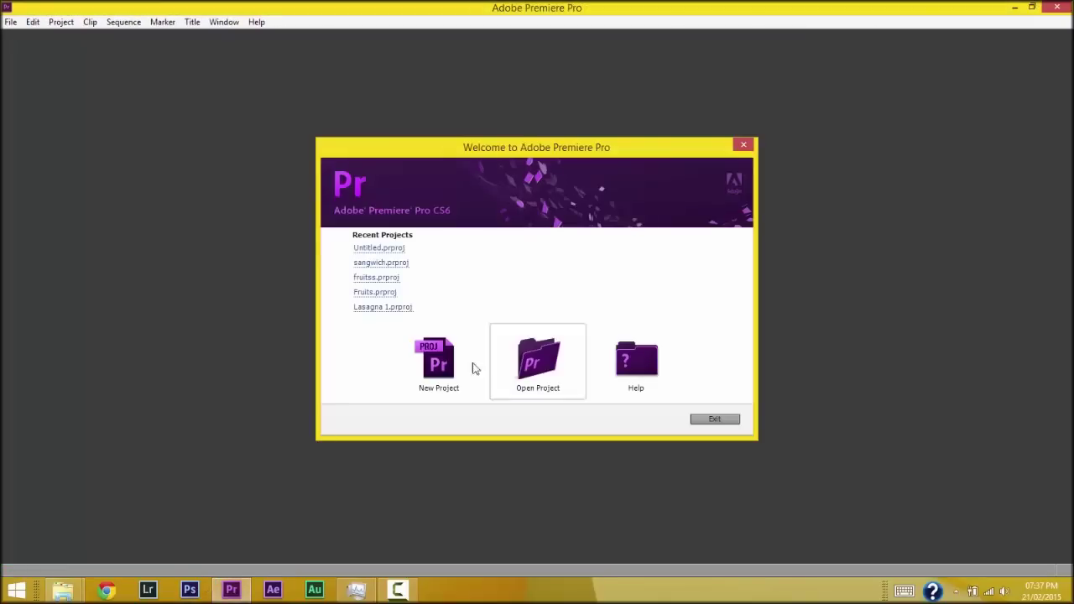
left_click(438, 369)
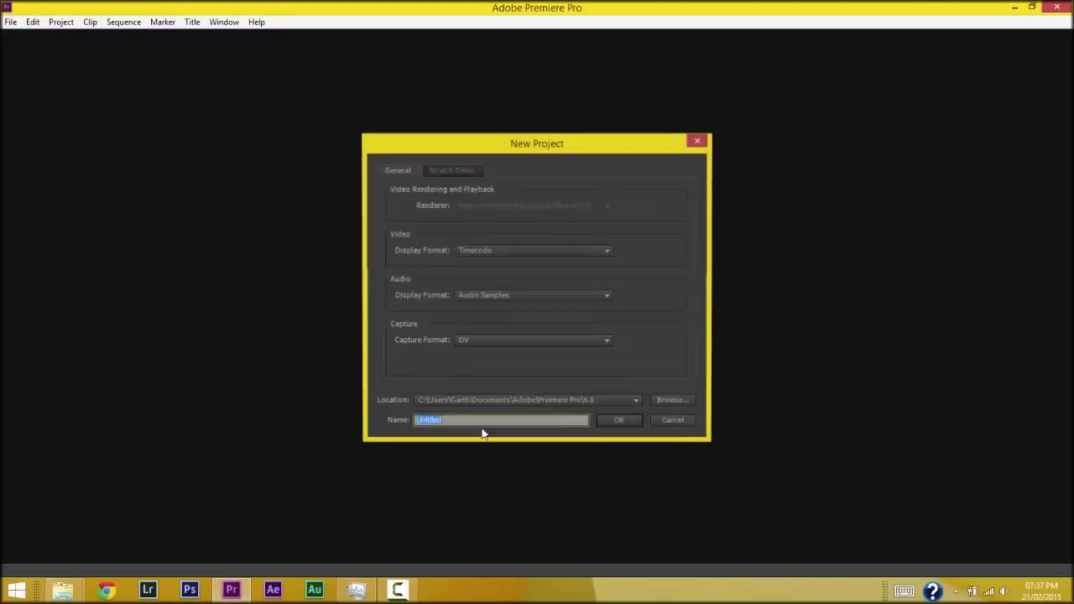
left_click(619, 420)
left_click(585, 306)
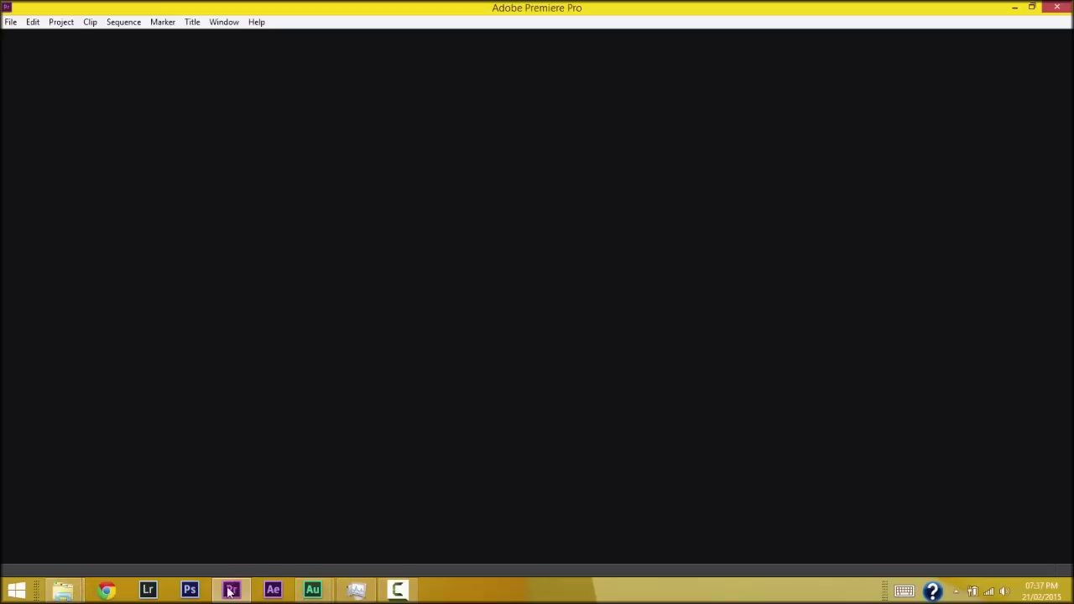
Step: Dismiss Audition's QuickTime alert and bring DR0000_0078.wav from Tutorial resources into its Files panel
left_click(322, 594)
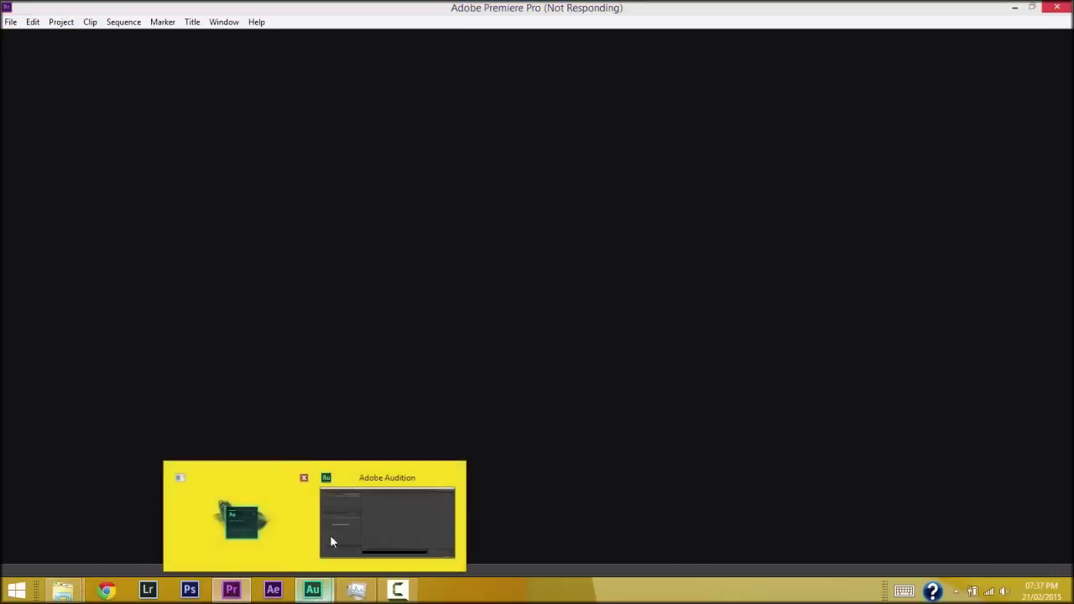
left_click(362, 522)
left_click(665, 327)
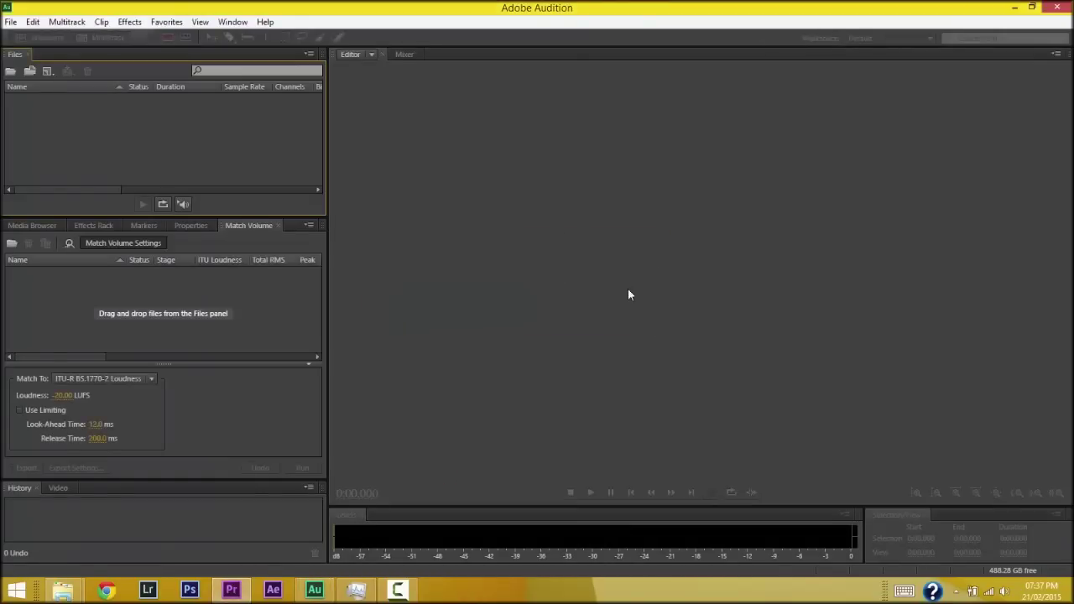
mouse_move(63, 592)
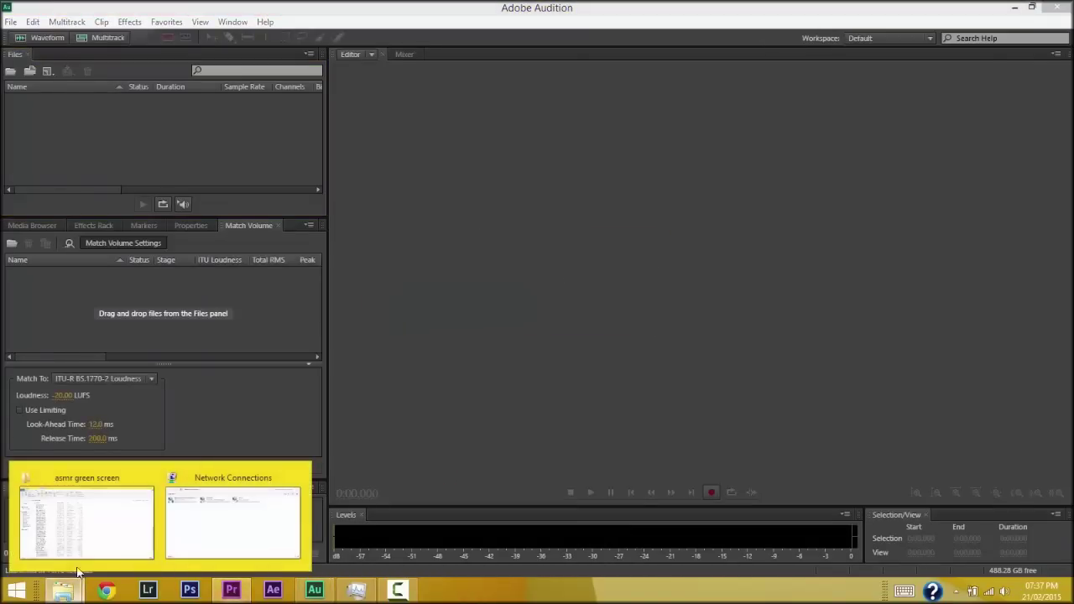
left_click(133, 504)
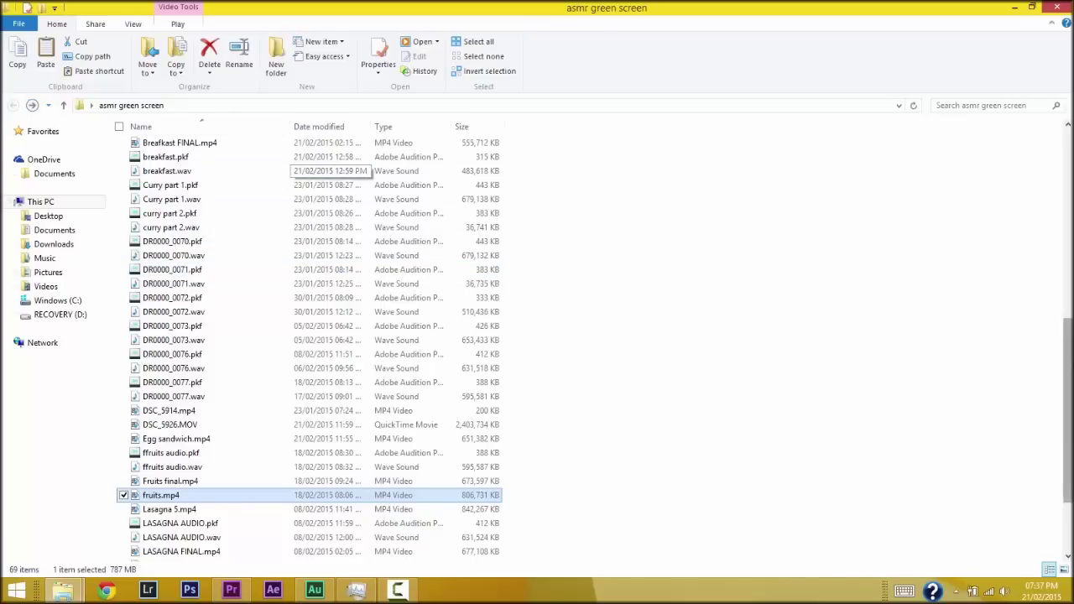
scroll(189, 235, "up", 10)
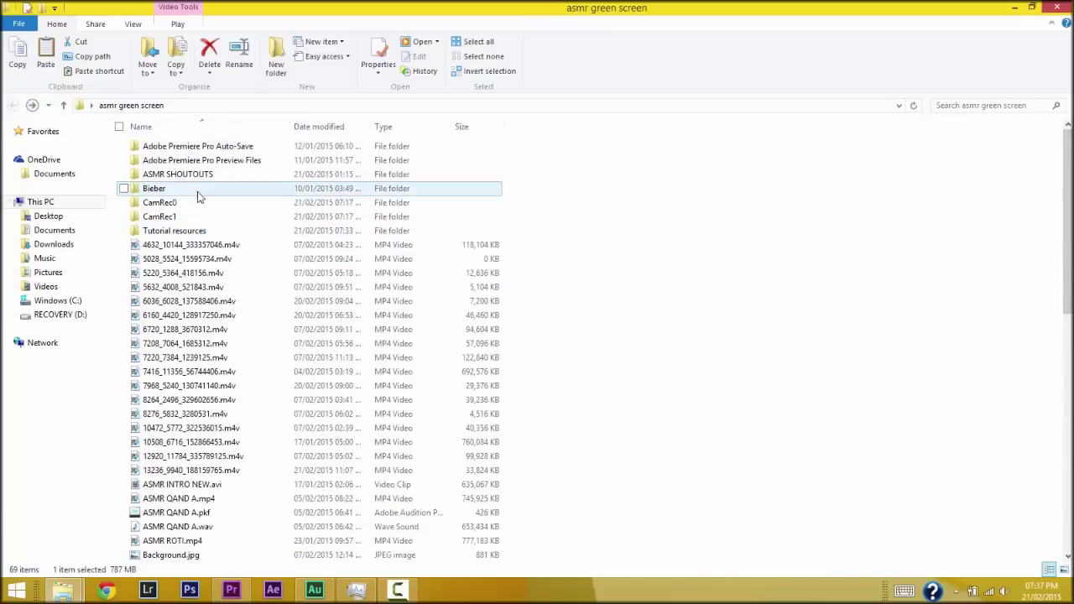
double_click(176, 233)
left_click_drag(601, 156, 236, 122)
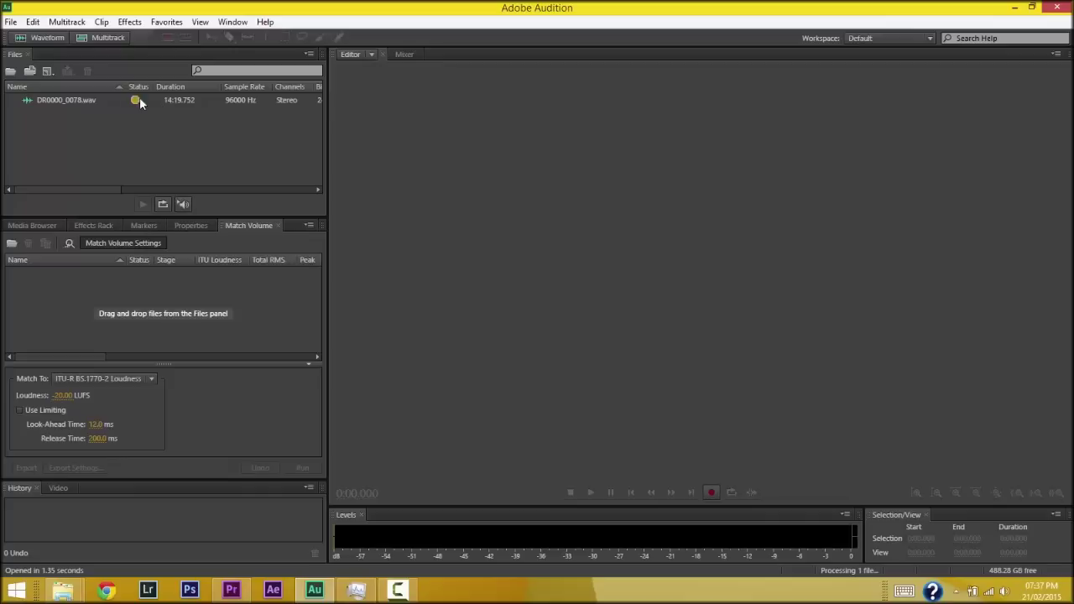
Step: Add DR0000_0078.wav to Match Volume, show its waveform, and run matching to -20.00 LUFS
left_click_drag(152, 100, 163, 279)
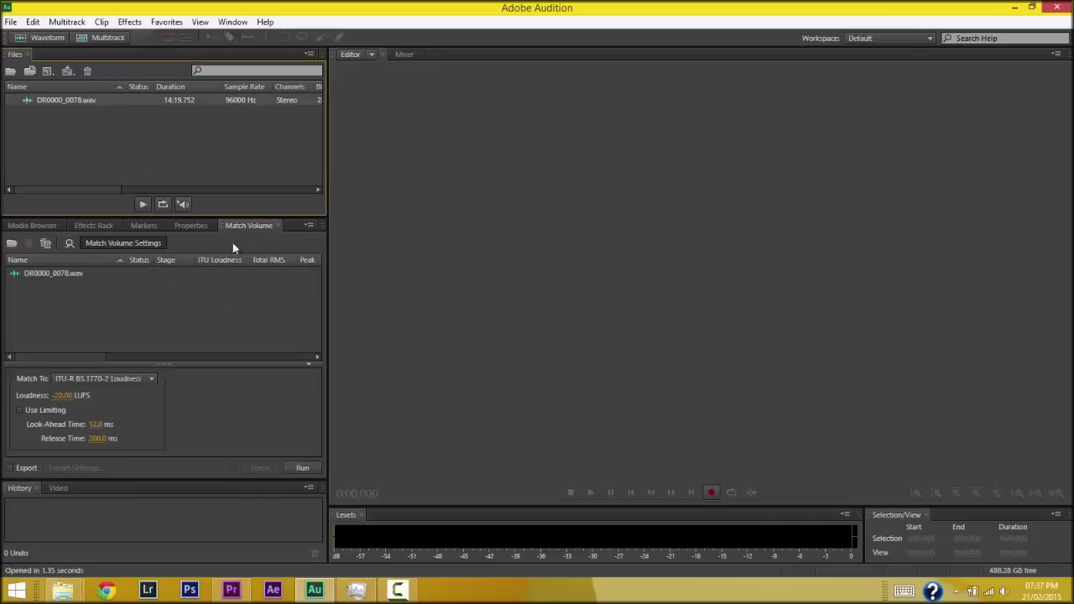
double_click(66, 272)
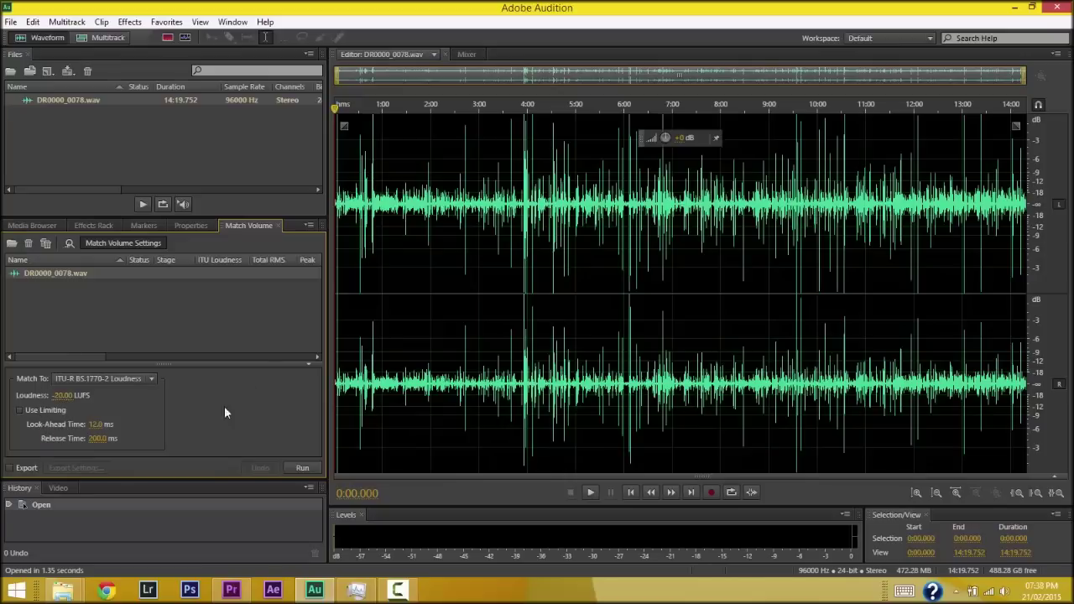
left_click(302, 468)
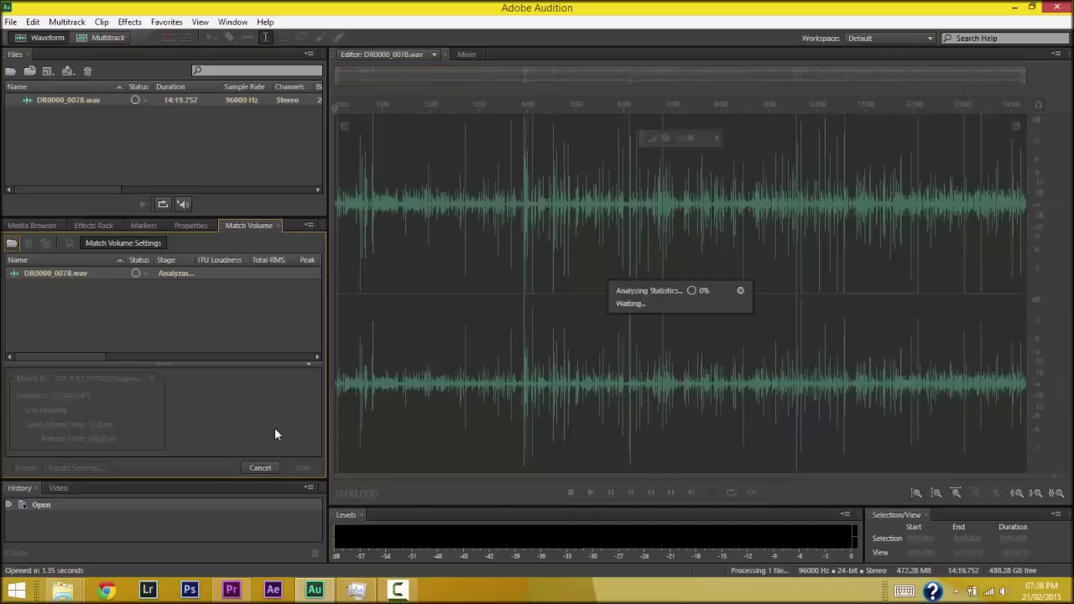
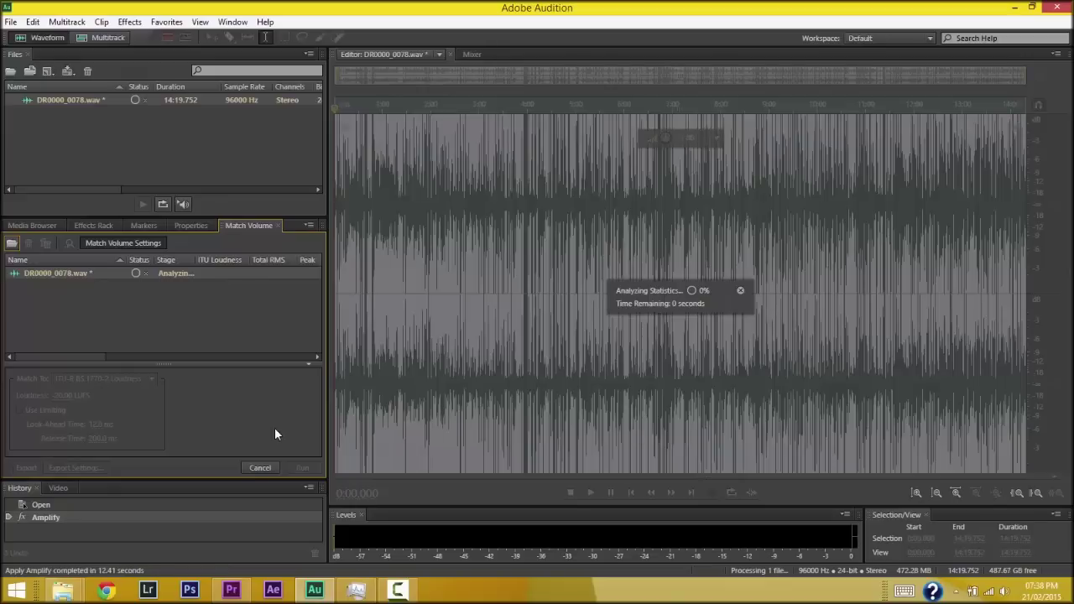
Step: Return to the Premiere Pro project, then bring the Tutorial resources Explorer window forward
left_click(231, 590)
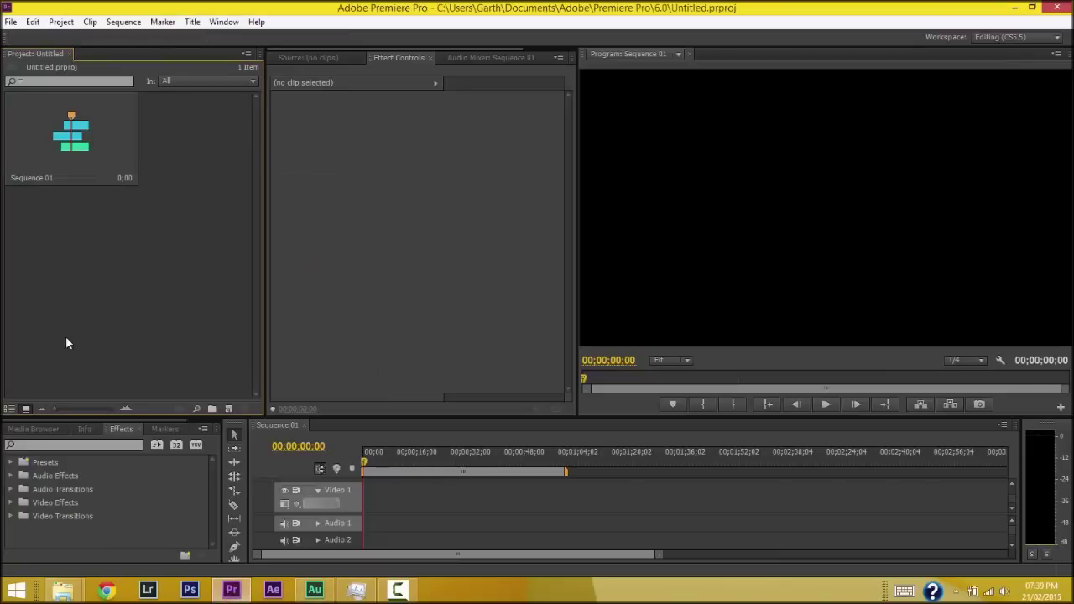
mouse_move(67, 592)
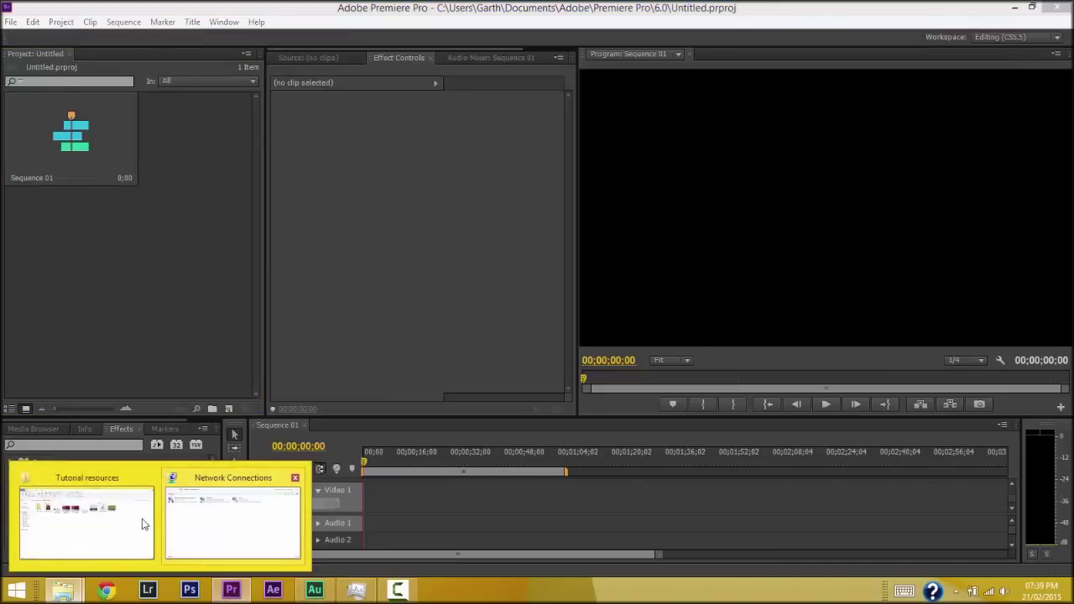
left_click(132, 524)
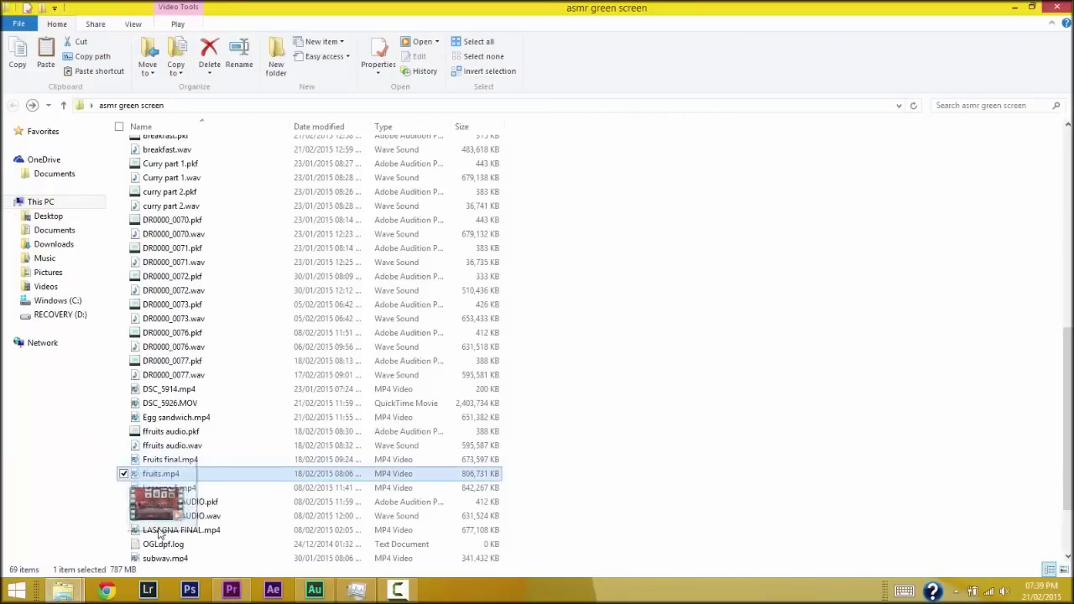
Step: Drag fruits.mp4 from the asmr green screen folder into Premiere Pro's Project panel
left_click_drag(159, 508, 202, 294)
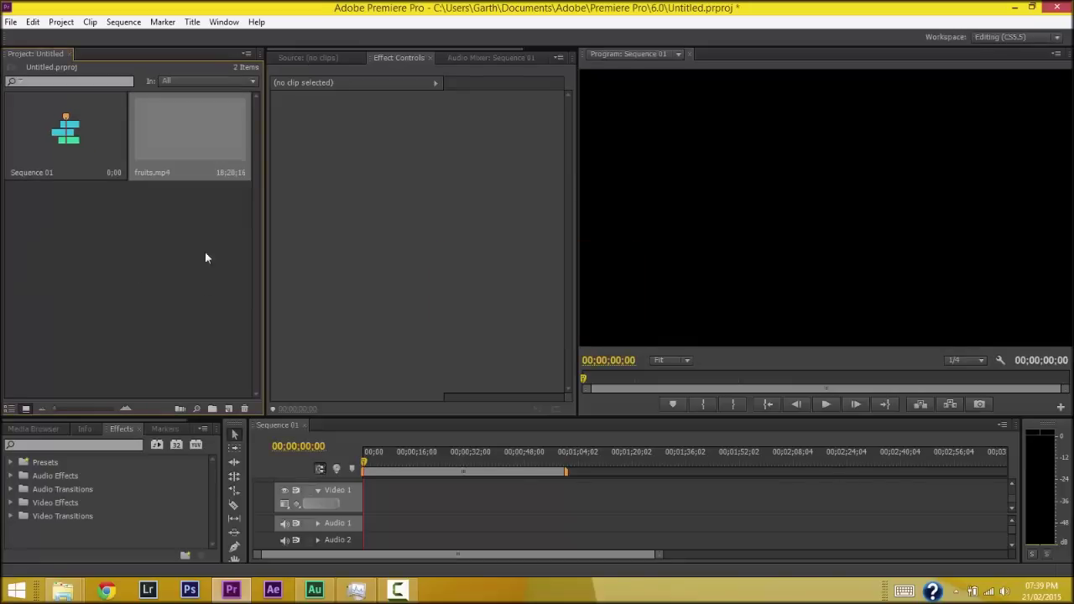
Step: Place fruits.mp4 on Video 1 and change Sequence 01's settings to match the clip
left_click(228, 138)
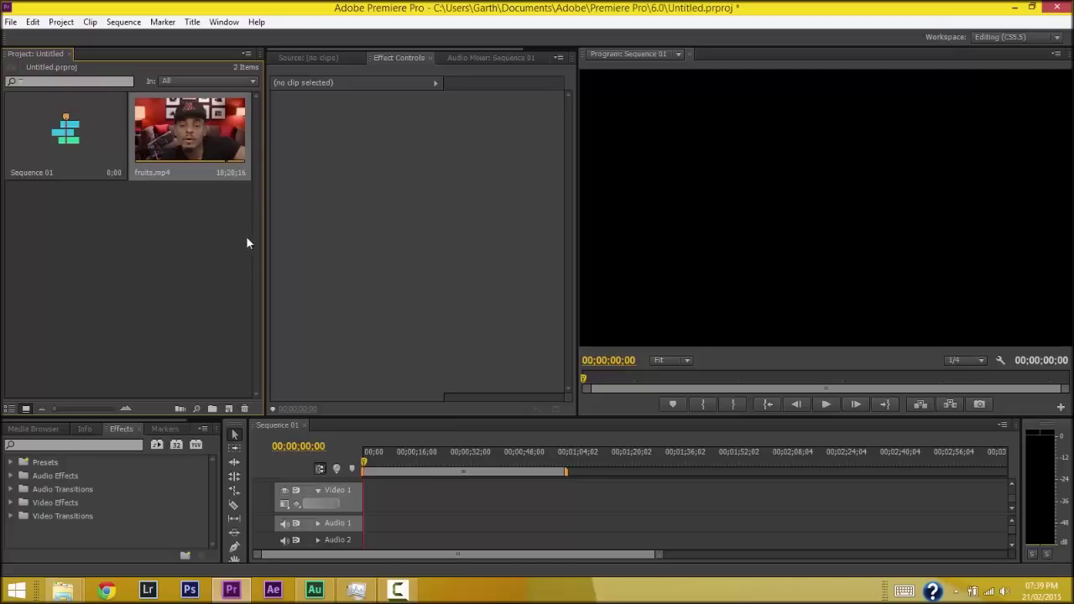
left_click_drag(210, 141, 368, 509)
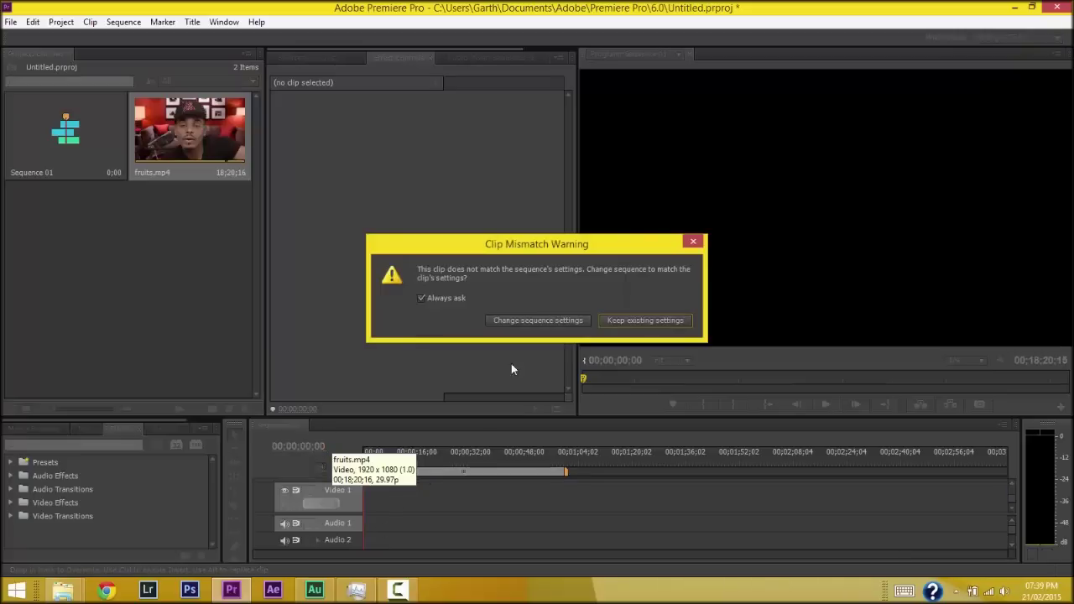
left_click(561, 321)
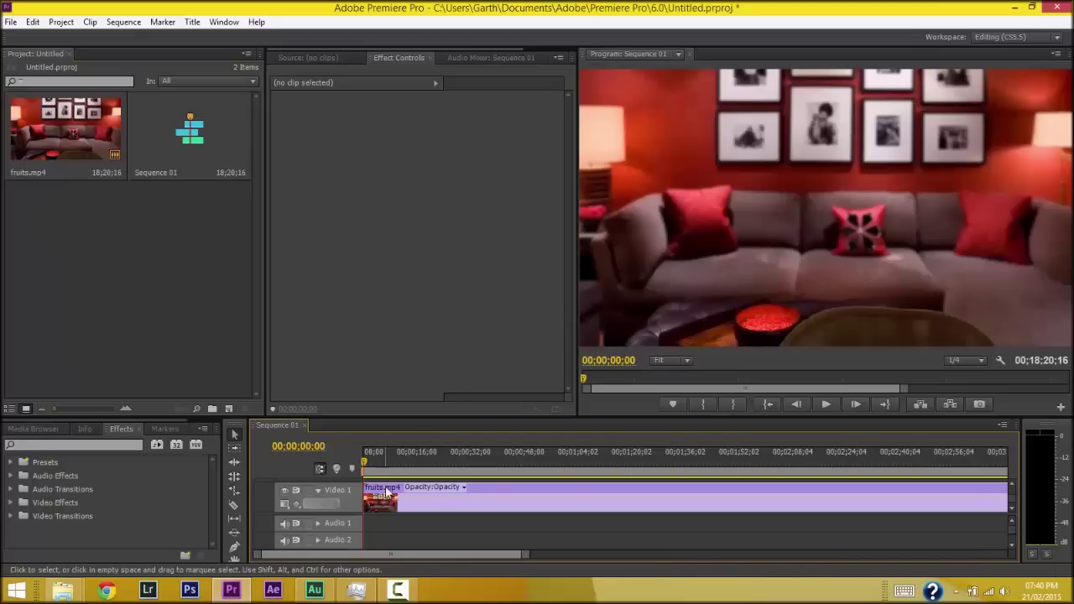
left_click(80, 597)
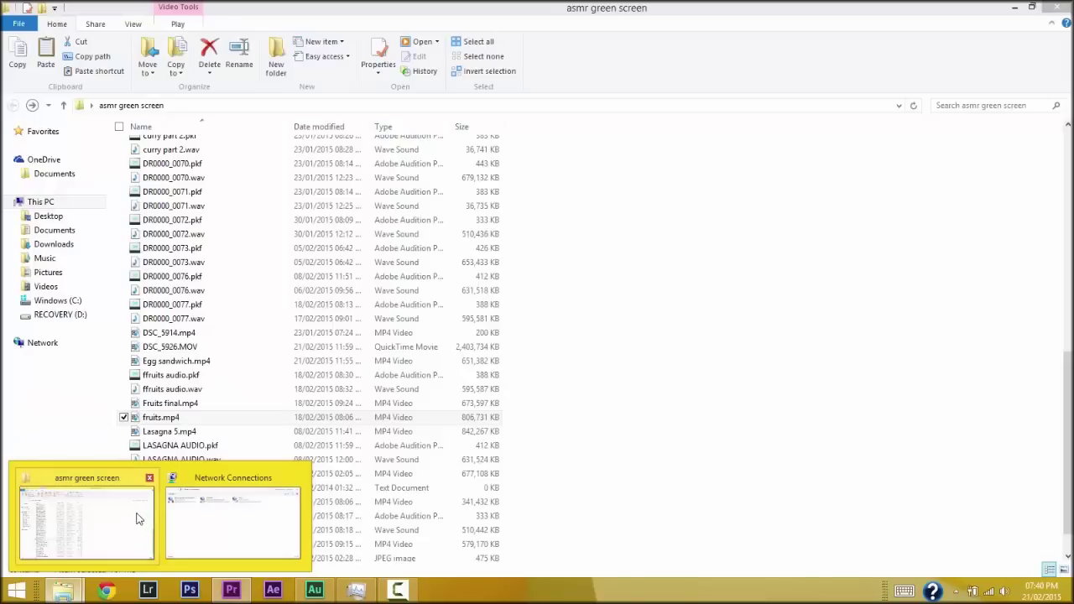
Step: Navigate the asmr green screen Explorer window into the Tutorial resources folder
left_click(139, 517)
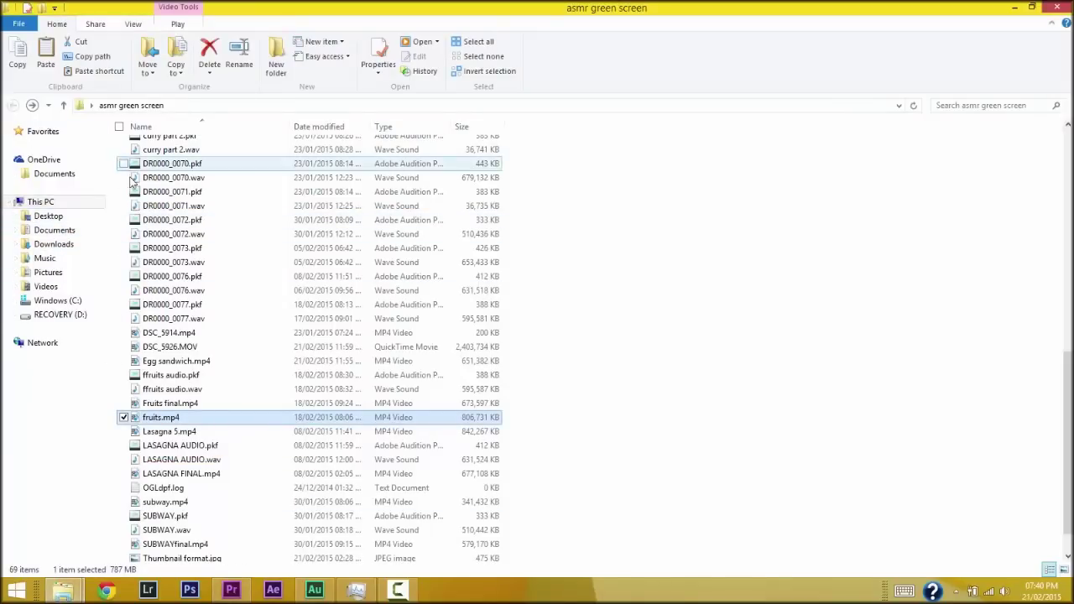
left_click(1040, 381)
scroll(1041, 382, "up", 13)
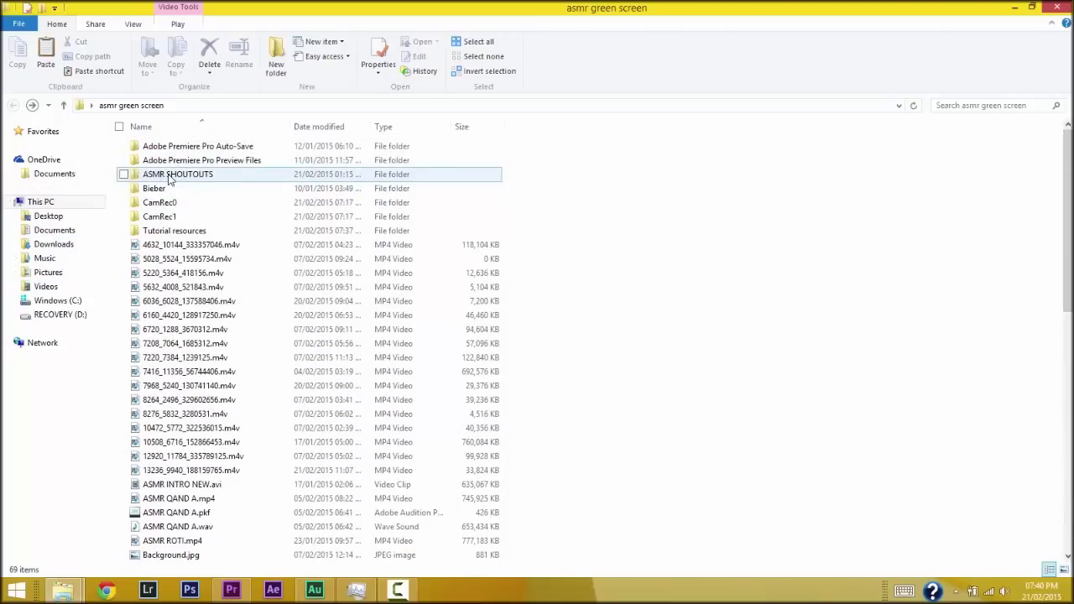
left_click(172, 179)
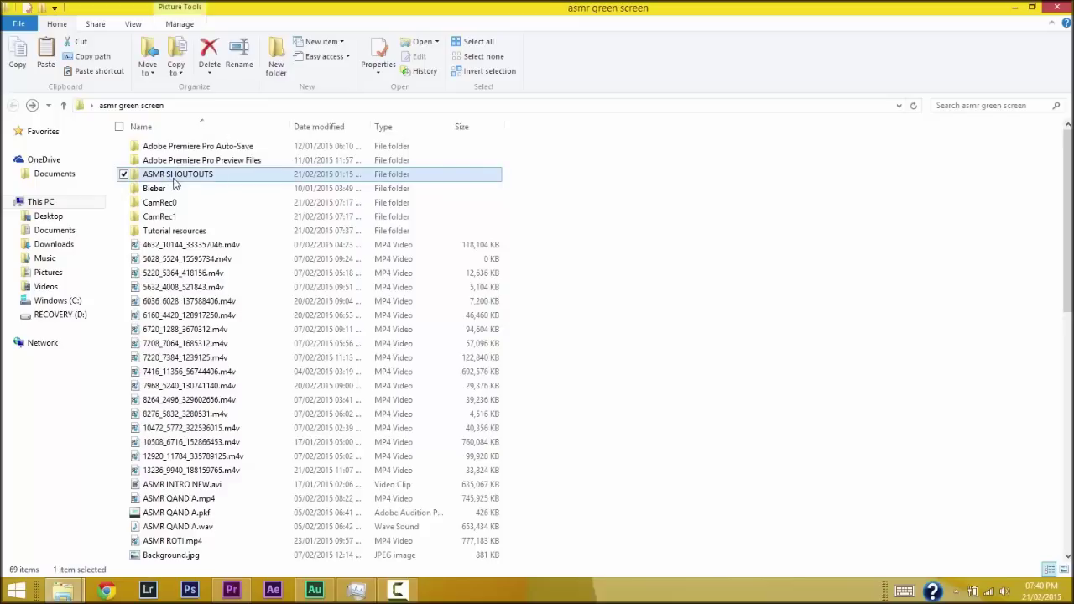
left_click(175, 184)
left_click(172, 232)
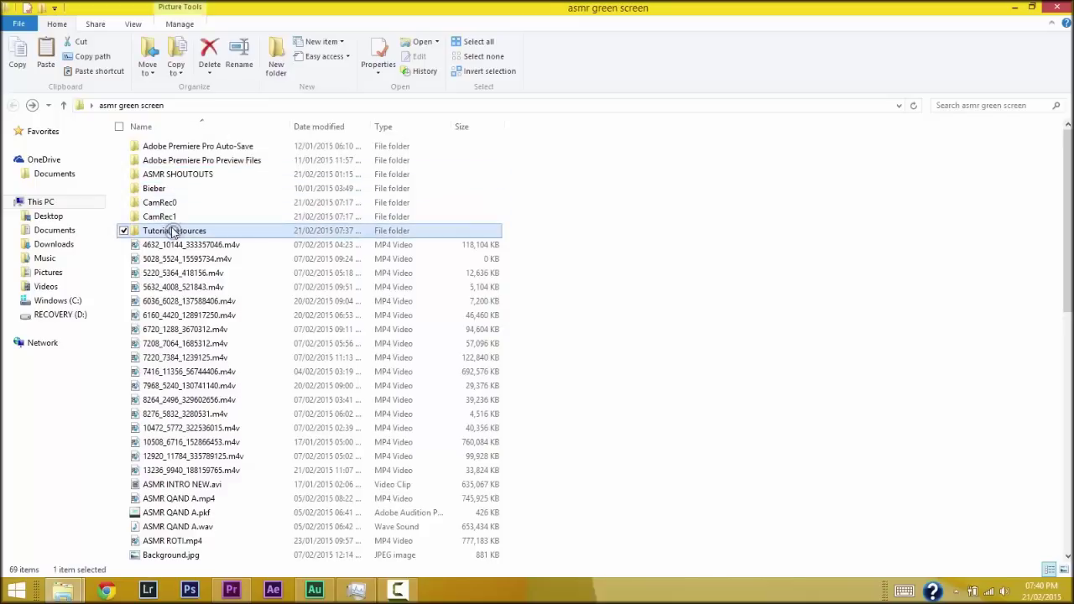
double_click(172, 231)
Step: Drag DSC_5924.MOV into the Premiere Pro Project panel
left_click(663, 164)
left_click(755, 180)
left_click_drag(758, 187, 173, 252)
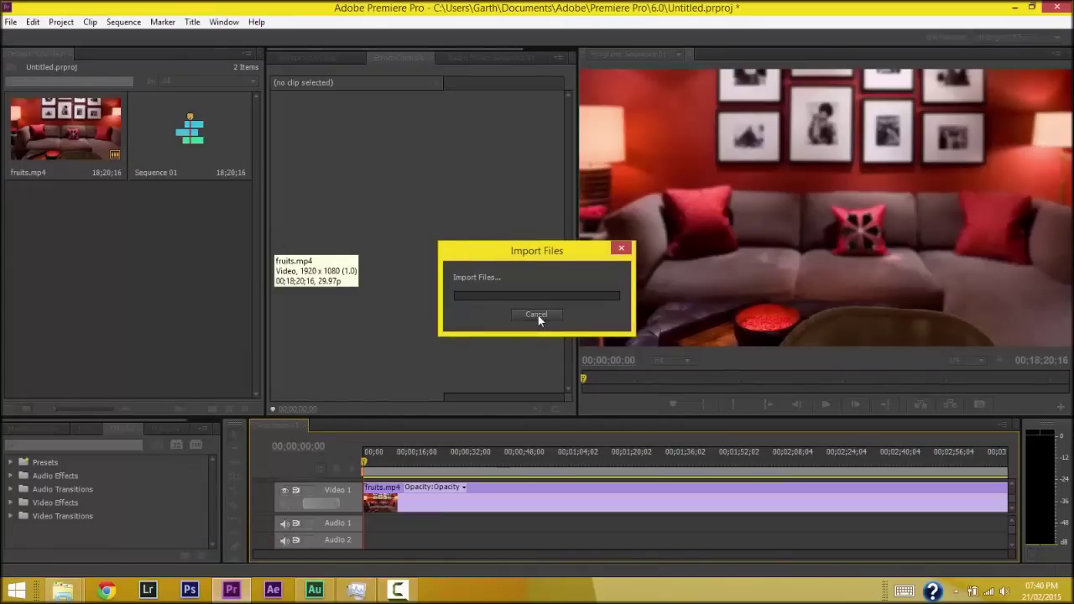
Step: Put only DSC_5924.MOV's audio on Audio 1 and zoom the timeline to show whole clips
double_click(106, 243)
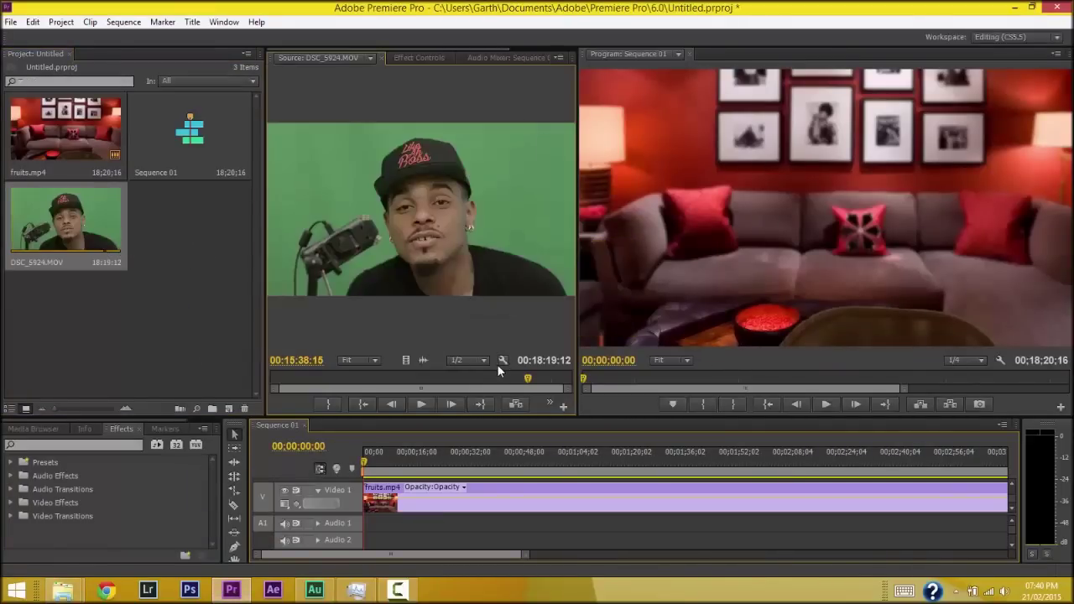
left_click_drag(424, 360, 361, 532)
left_click_drag(529, 554, 923, 554)
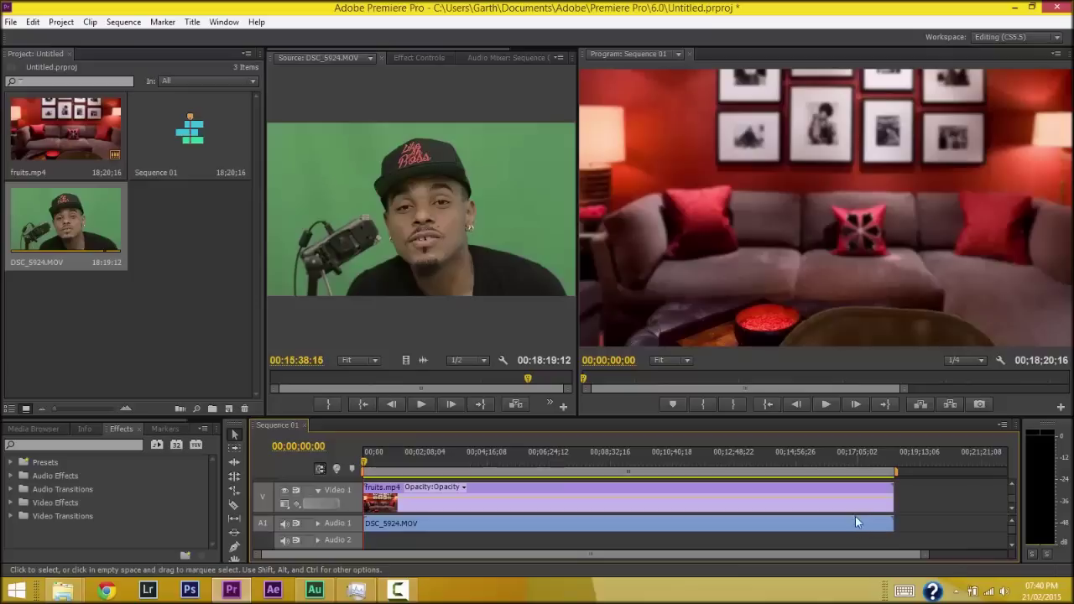
left_click(432, 527)
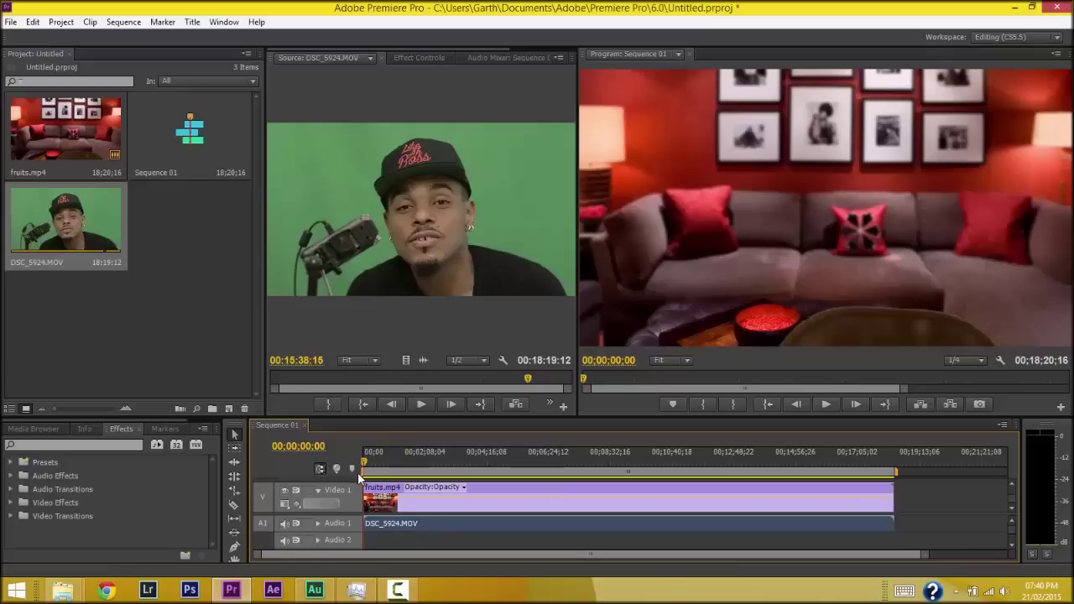
Step: Enlarge the timeline panel and expand Audio 1 to display its waveform
left_click_drag(334, 420, 367, 152)
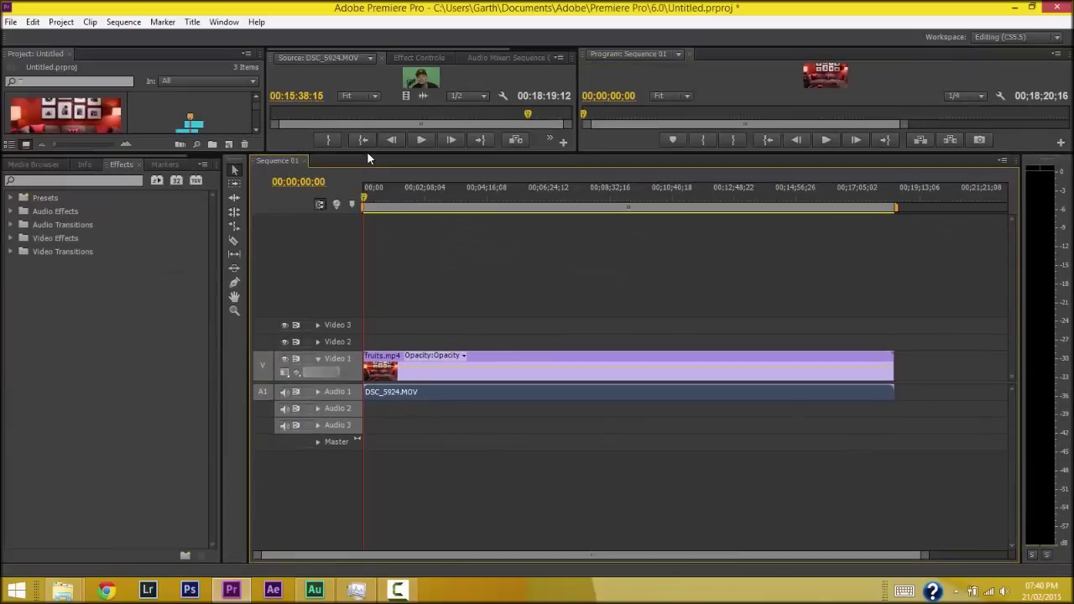
left_click(318, 392)
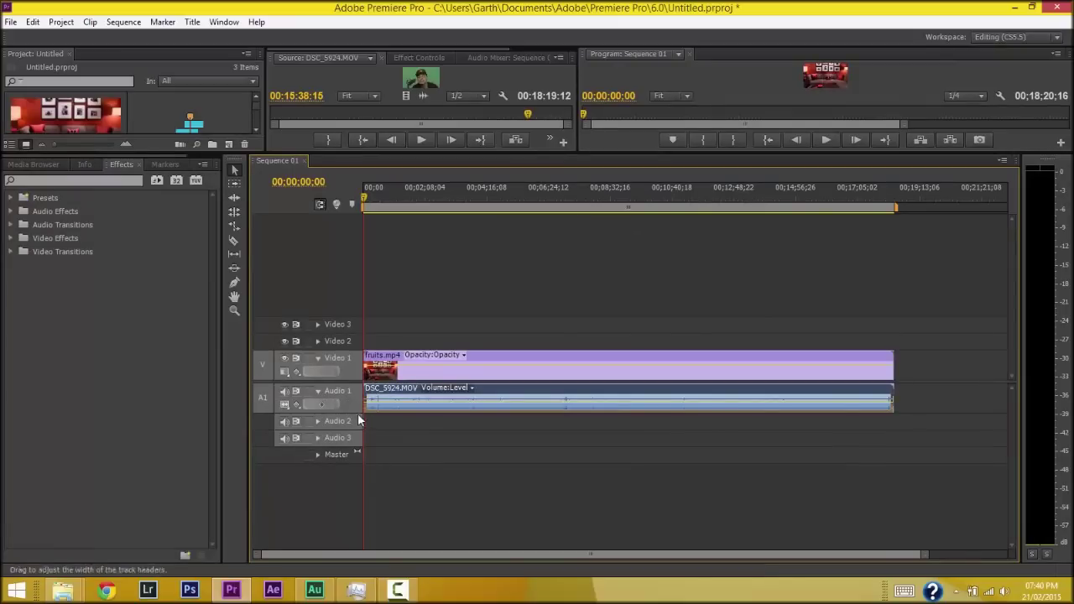
left_click_drag(352, 412, 357, 477)
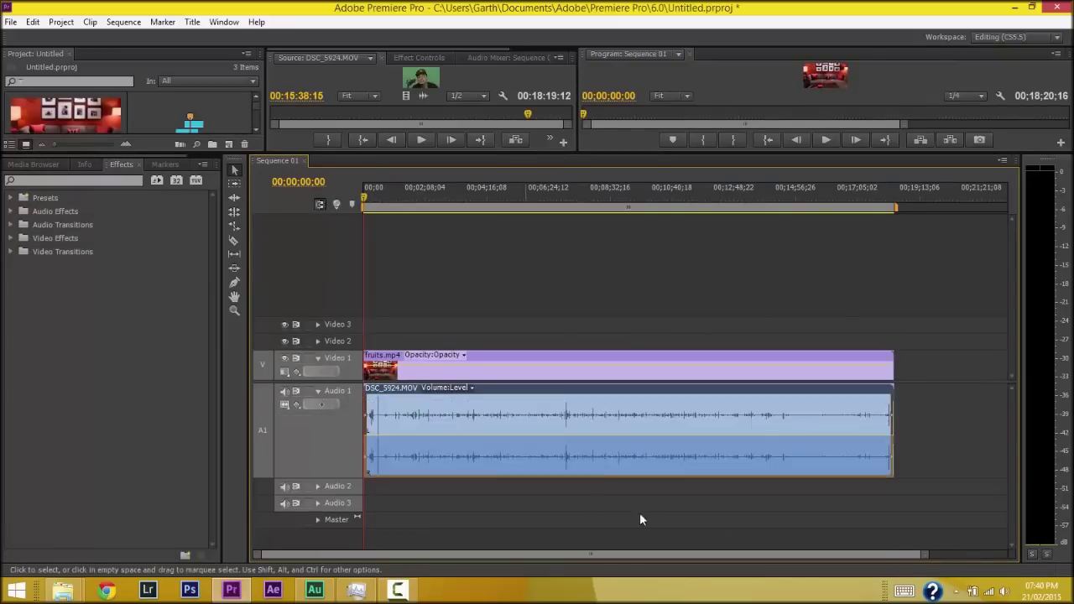
mouse_move(921, 561)
left_mouse_down()
mouse_move(696, 537)
mouse_move(619, 546)
mouse_move(611, 527)
mouse_move(316, 559)
mouse_move(369, 556)
mouse_move(383, 542)
left_mouse_up()
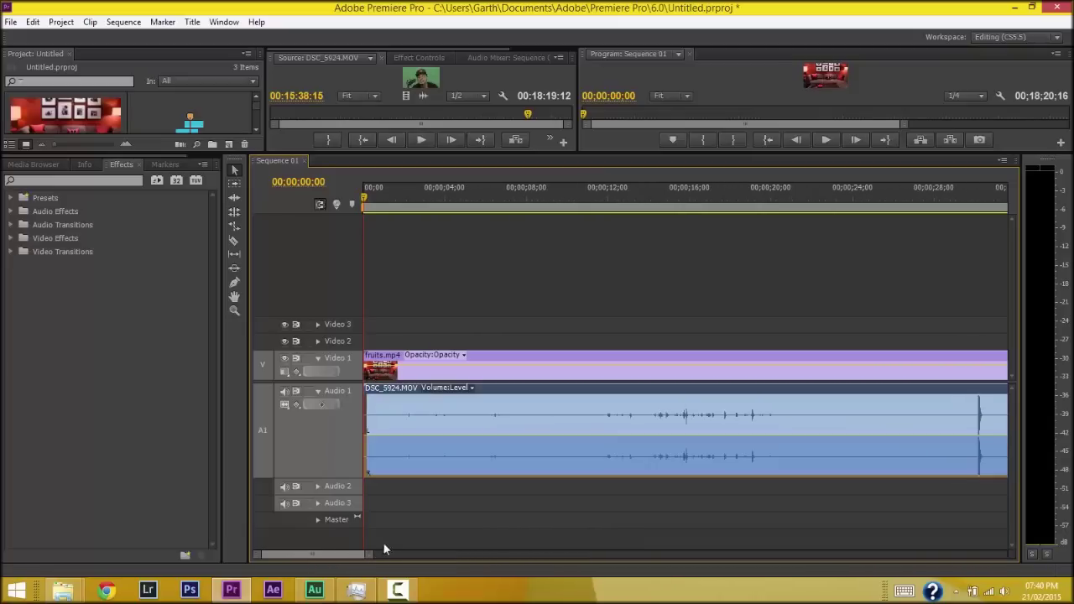
Step: Park the playhead on the clap spike at 00;00;30;05 and enlarge the preview monitors
left_click_drag(989, 193, 971, 194)
left_click_drag(370, 558, 397, 556)
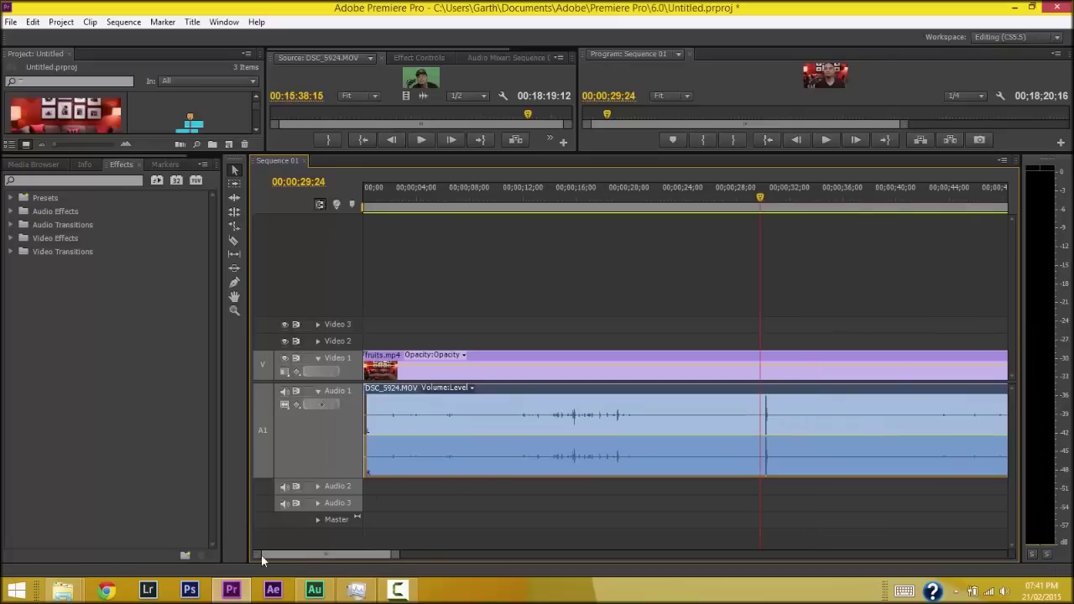
left_click_drag(259, 560, 288, 564)
left_click_drag(686, 196, 697, 197)
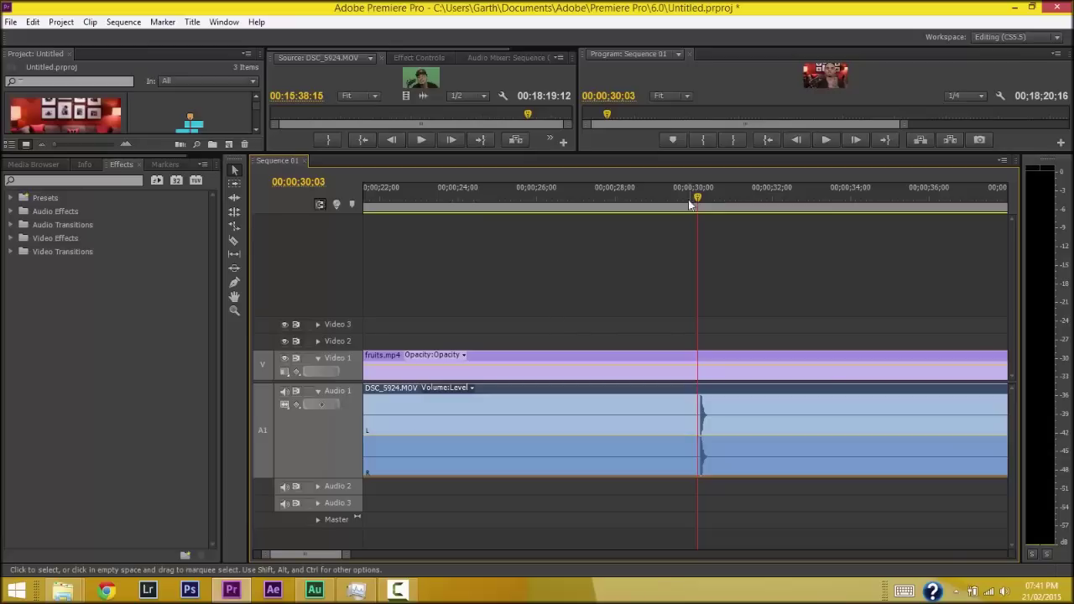
left_click_drag(680, 151, 639, 288)
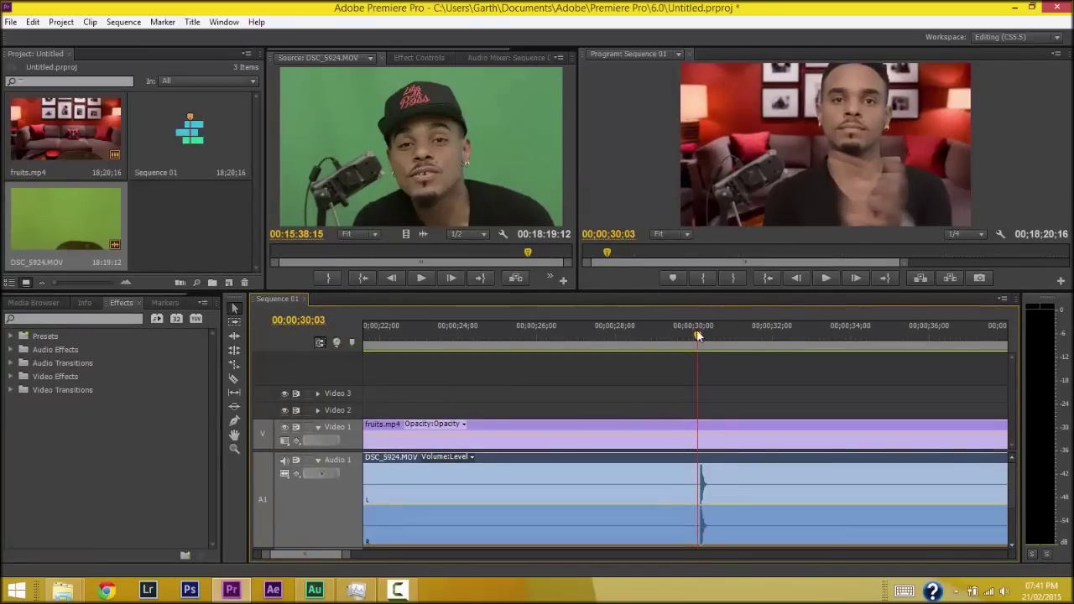
left_click(699, 329)
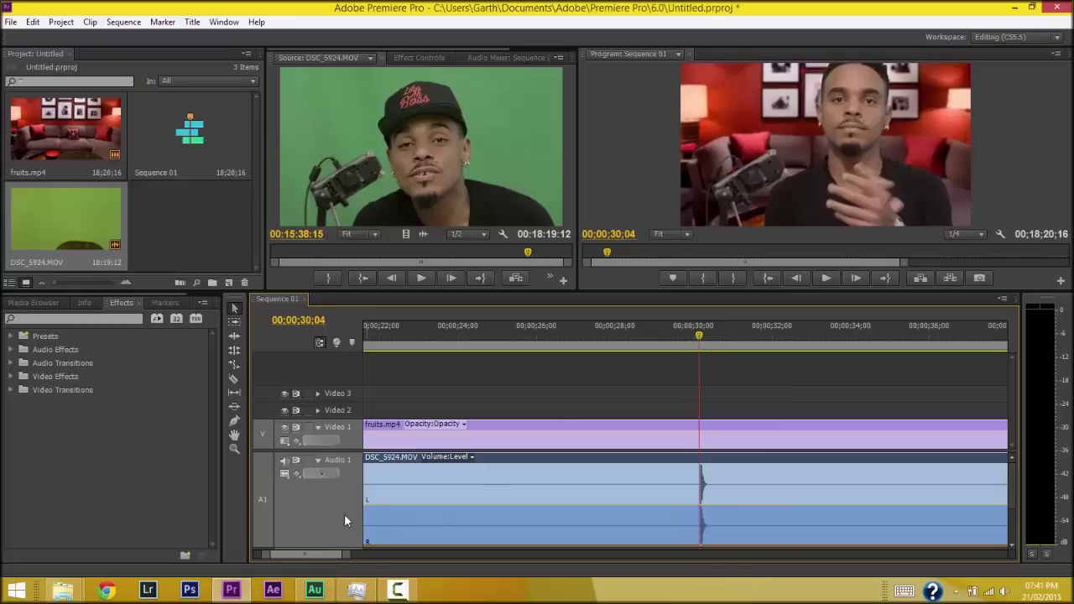
left_click_drag(270, 555, 287, 559)
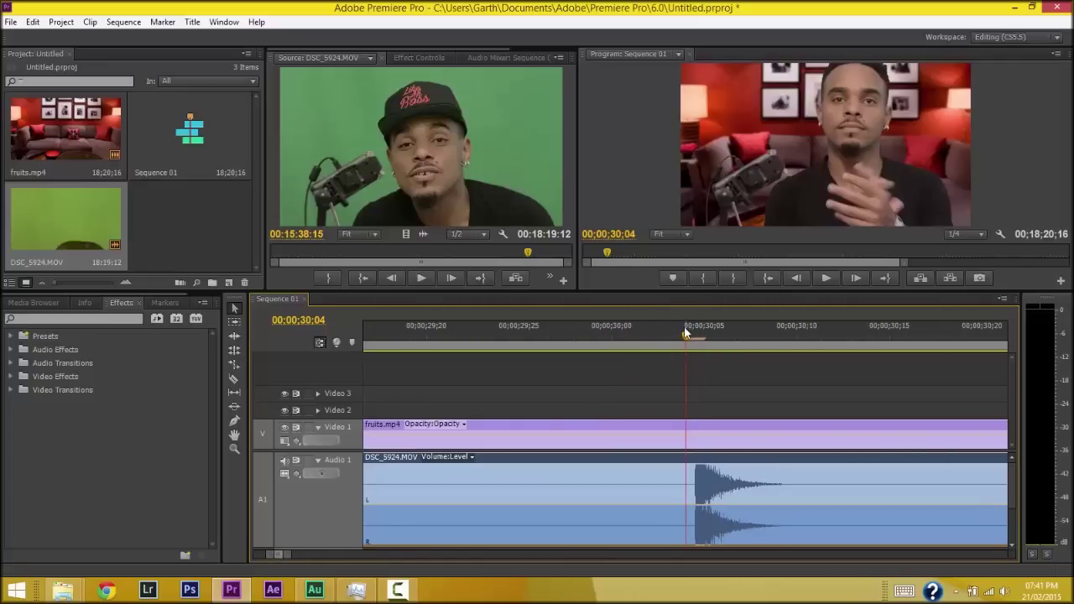
left_click_drag(692, 336, 702, 335)
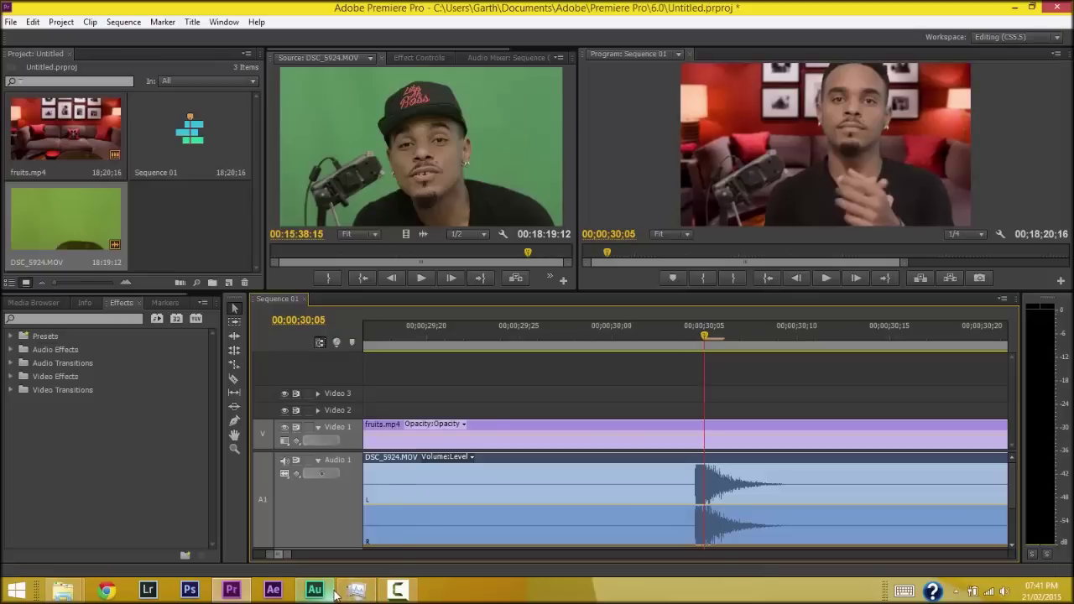
Step: Open and minimize Task Manager, then bring Adobe Audition to the front
key("ctrl+shift+Escape")
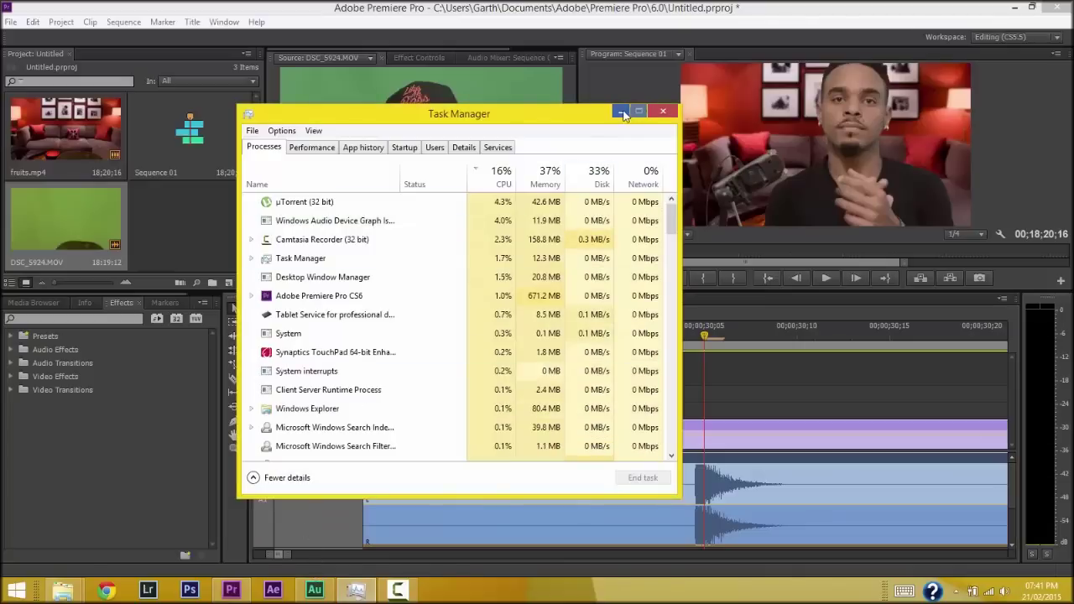
left_click(620, 112)
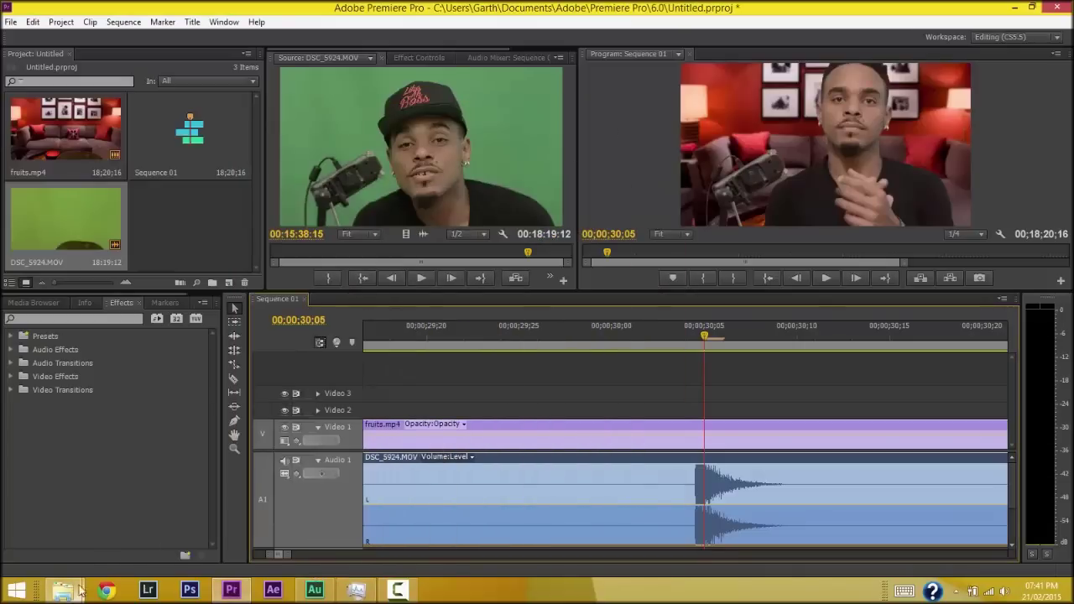
left_click(314, 590)
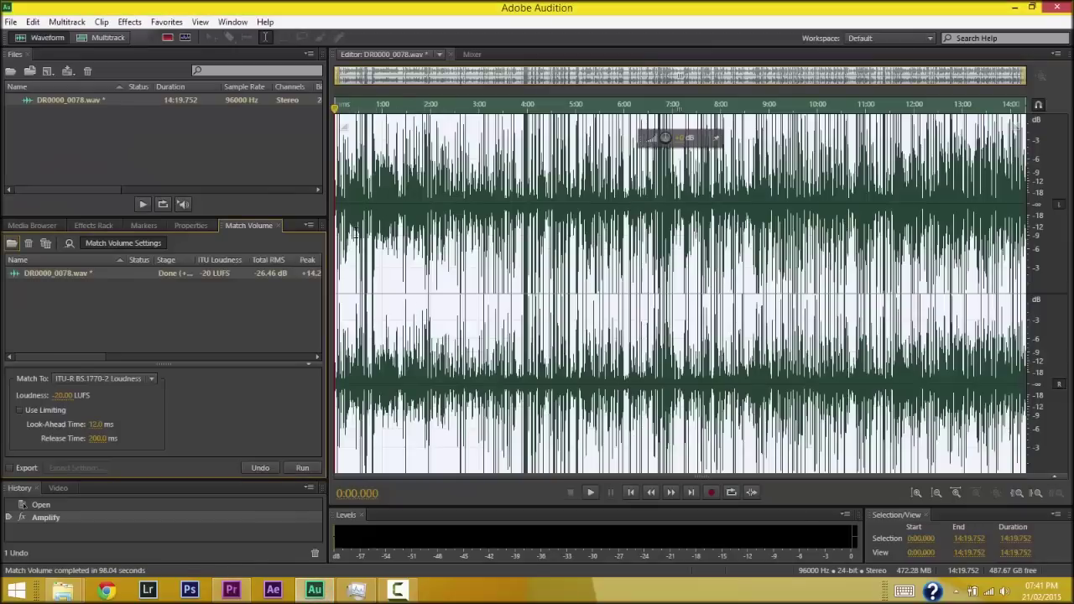
Step: Select all of DR0000_0078.wav and open the Noise Reduction / Restoration DeHummer effect
left_click(419, 236)
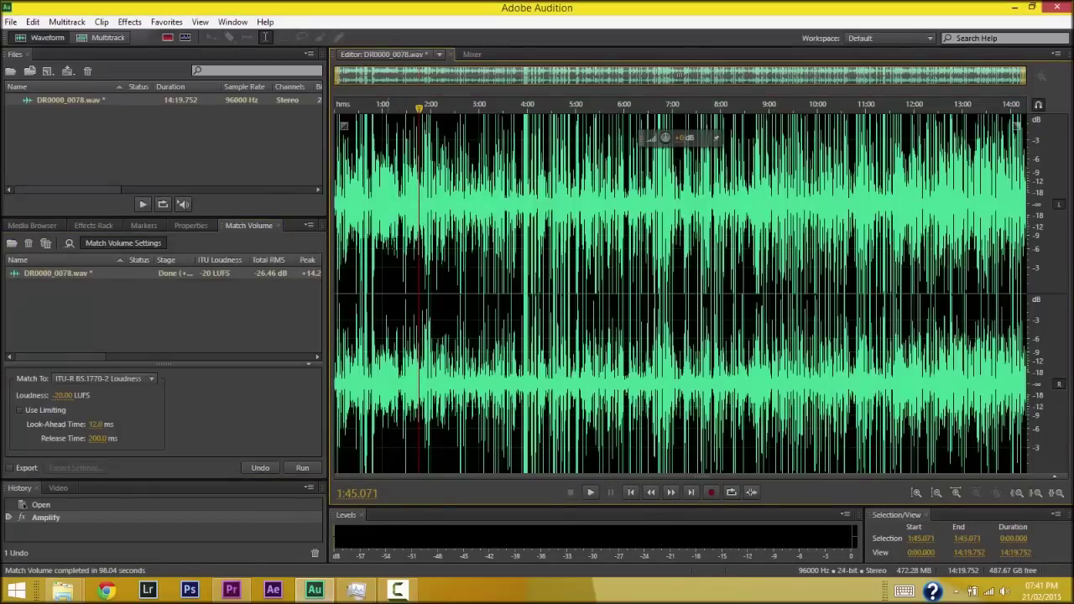
key("ctrl+a")
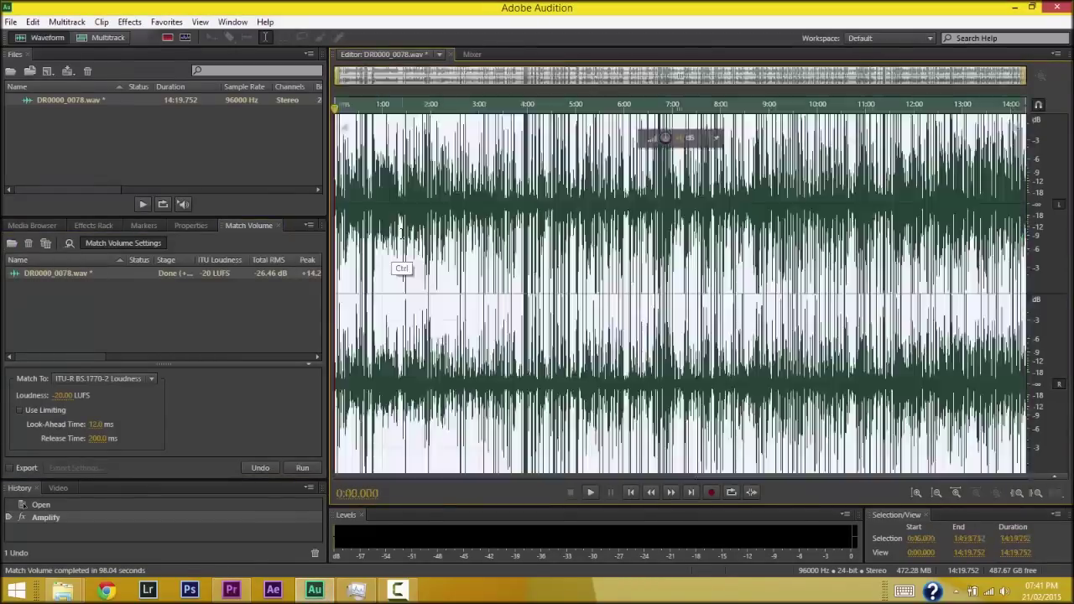
left_click(131, 23)
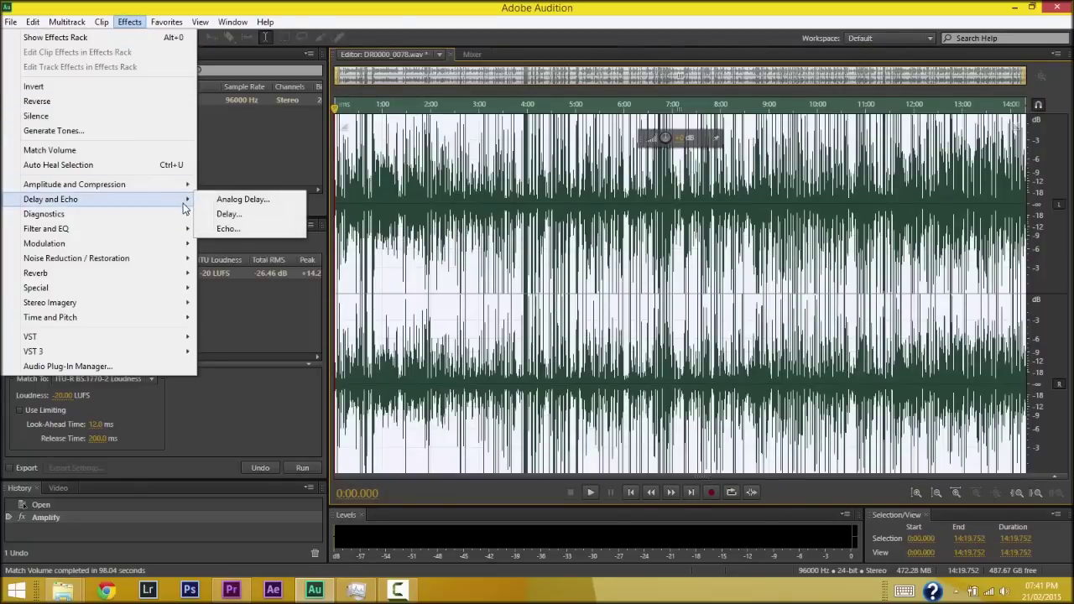
mouse_move(175, 227)
mouse_move(177, 265)
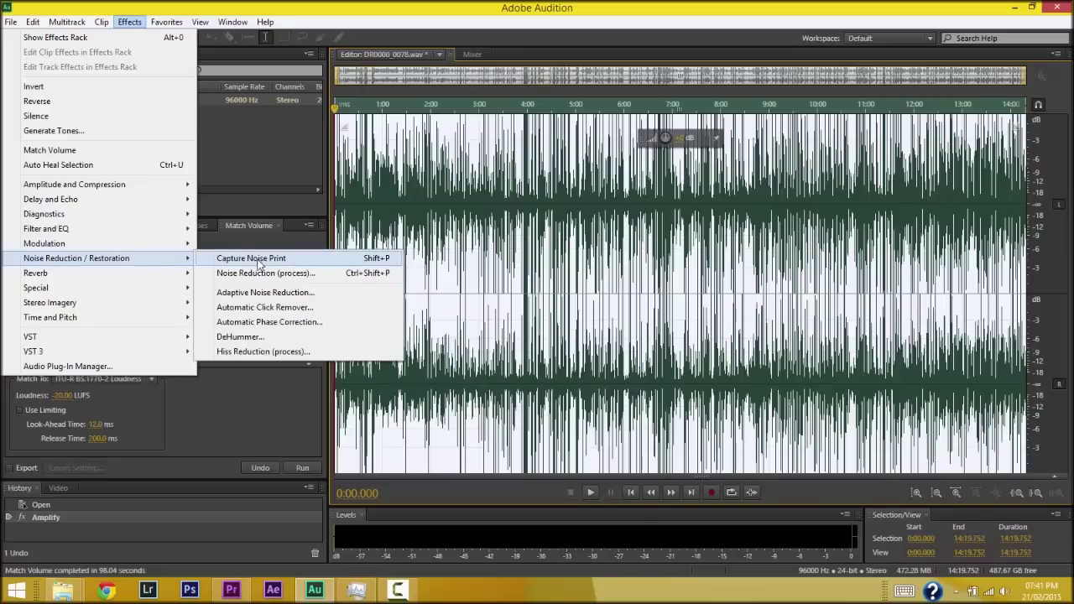
left_click(239, 338)
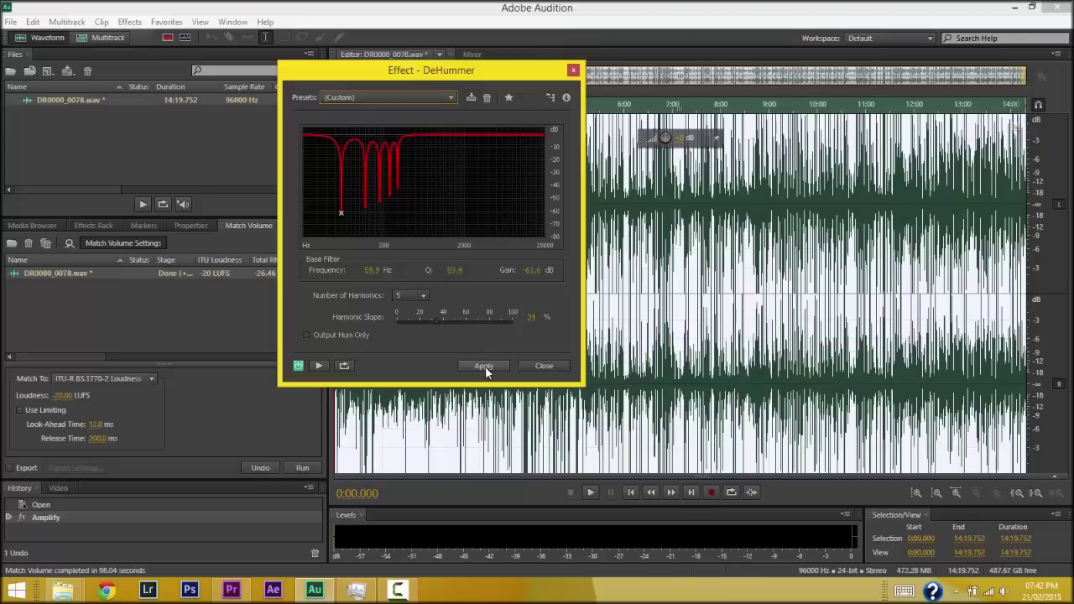
Step: Apply DeHummer with hum-only output, cancel processing, and close the file without saving
left_click(307, 335)
left_click(482, 367)
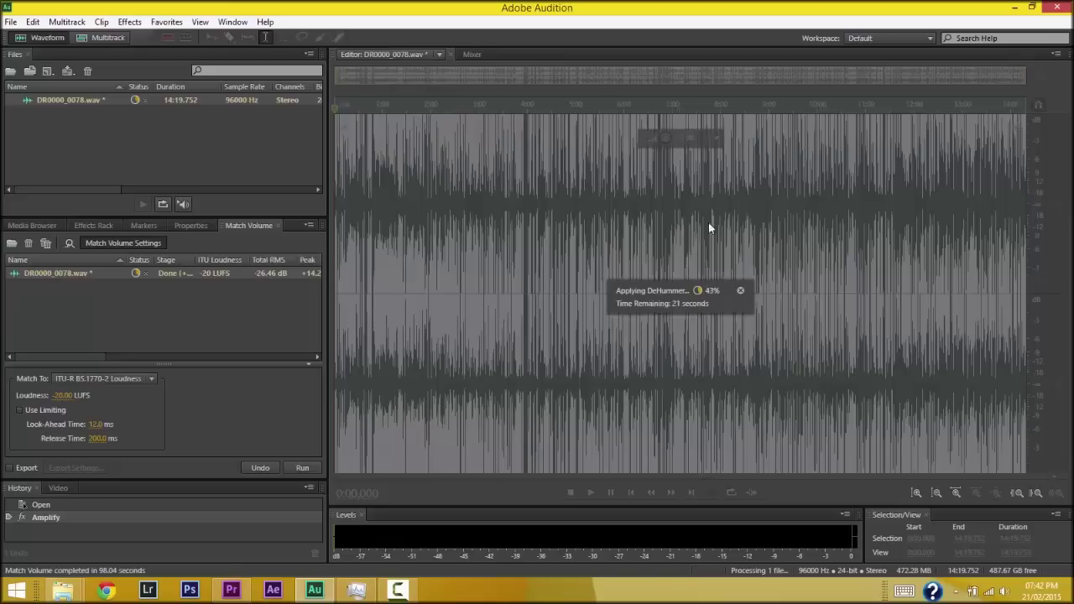
left_click(740, 291)
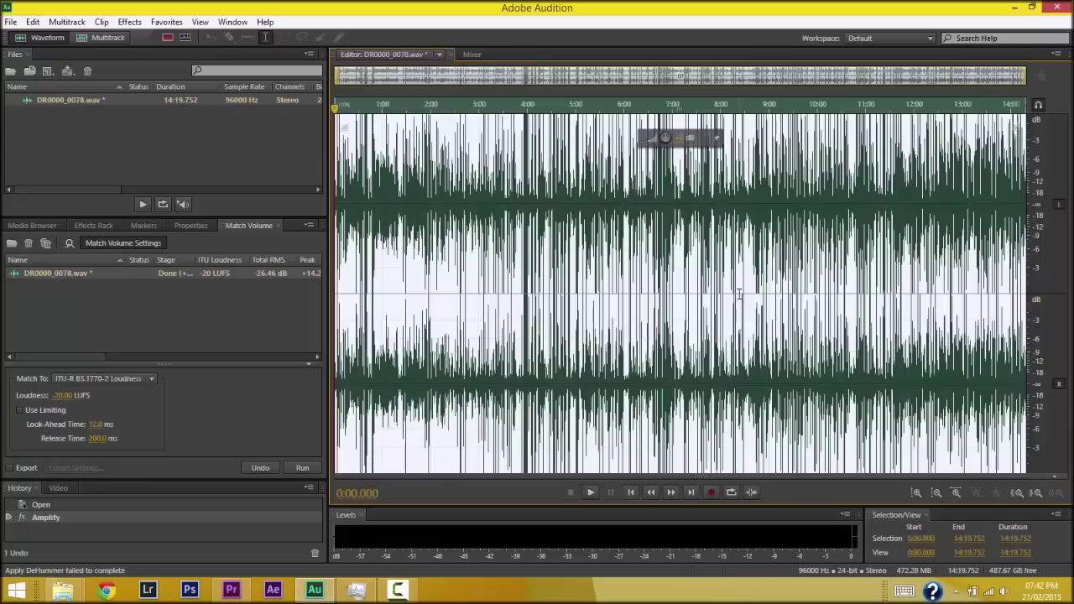
key("ctrl+w")
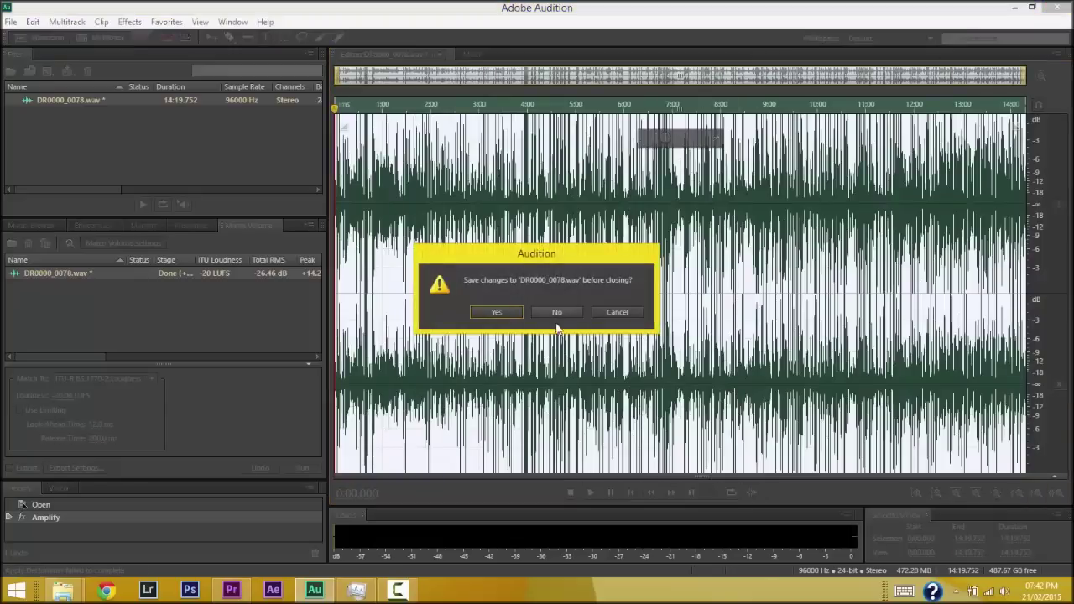
left_click(557, 313)
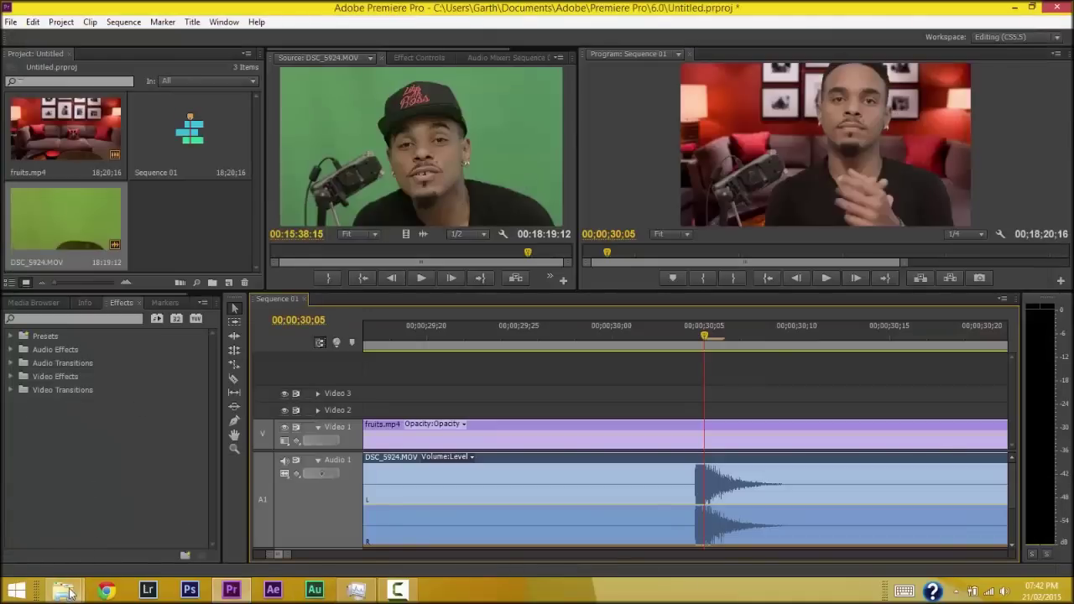
Step: Import DR0000_0078.wav from Tutorial resources and load it in the Source monitor
left_click(63, 590)
left_click(149, 521)
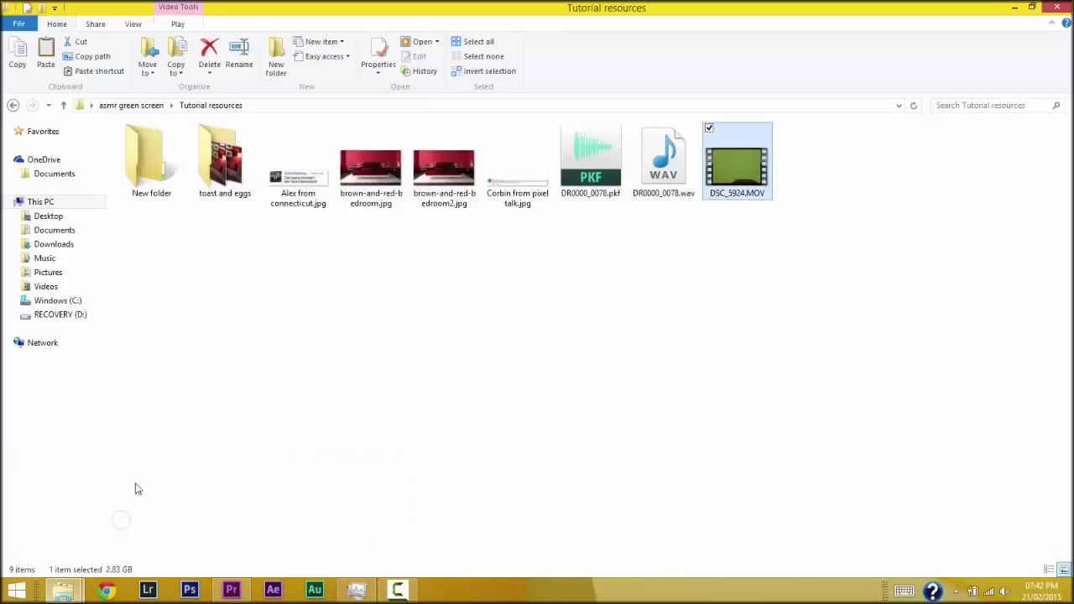
left_click_drag(660, 168, 220, 239)
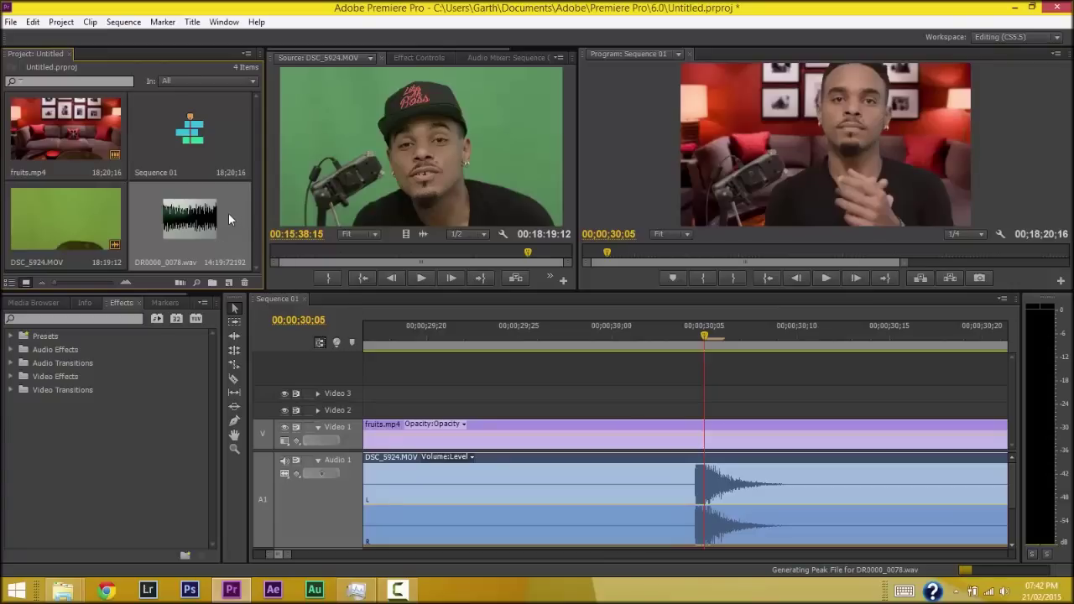
double_click(232, 215)
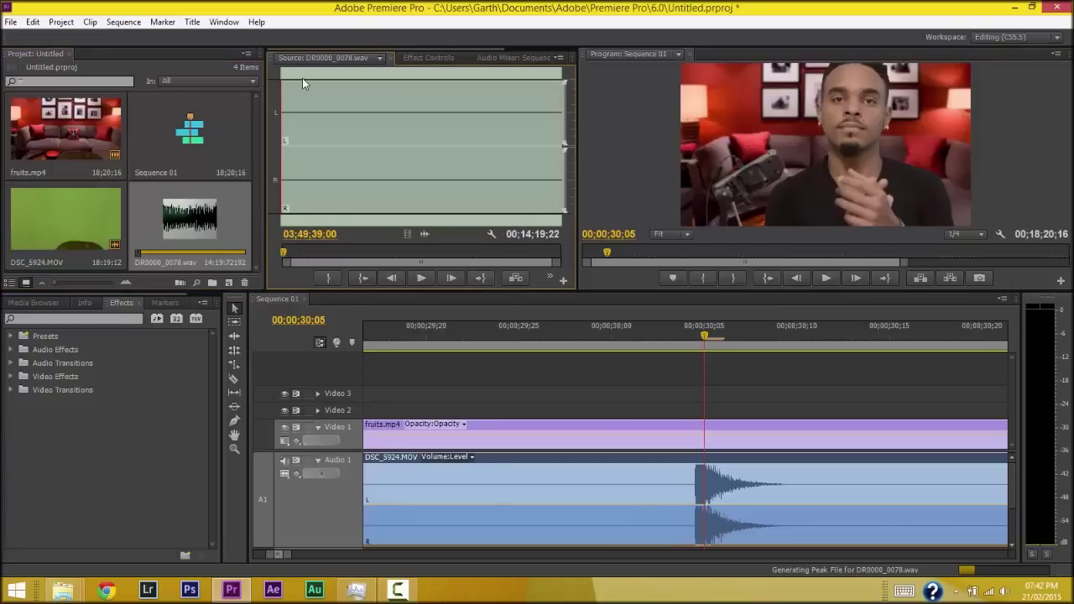
Step: Set the In point at the waveform's loud spike and drop the audio on Audio 2 at the playhead
left_click_drag(557, 267, 472, 234)
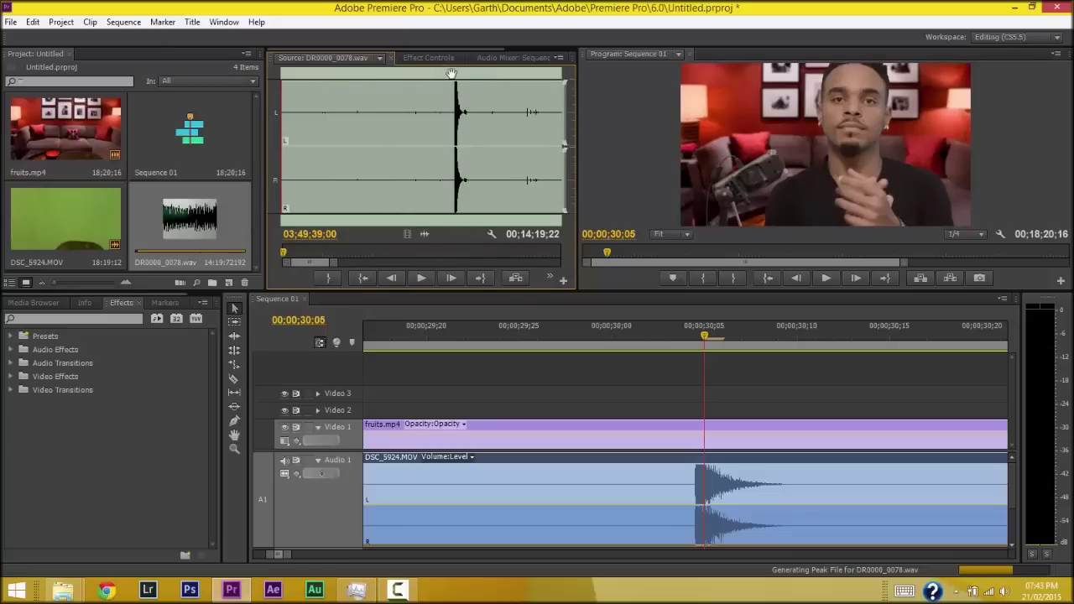
left_click_drag(463, 209, 453, 207)
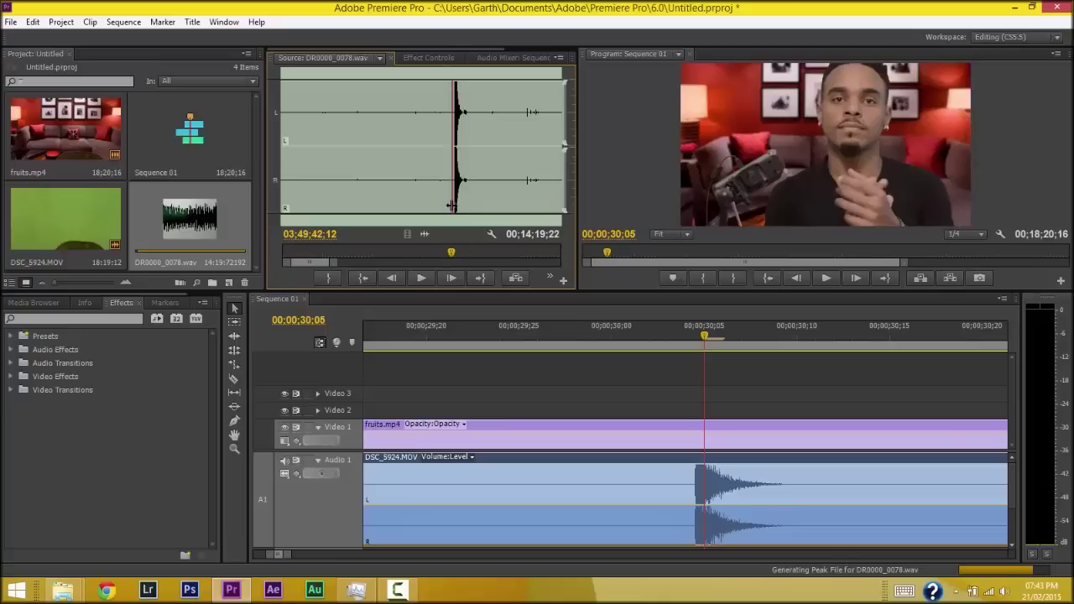
left_click_drag(333, 265, 306, 268)
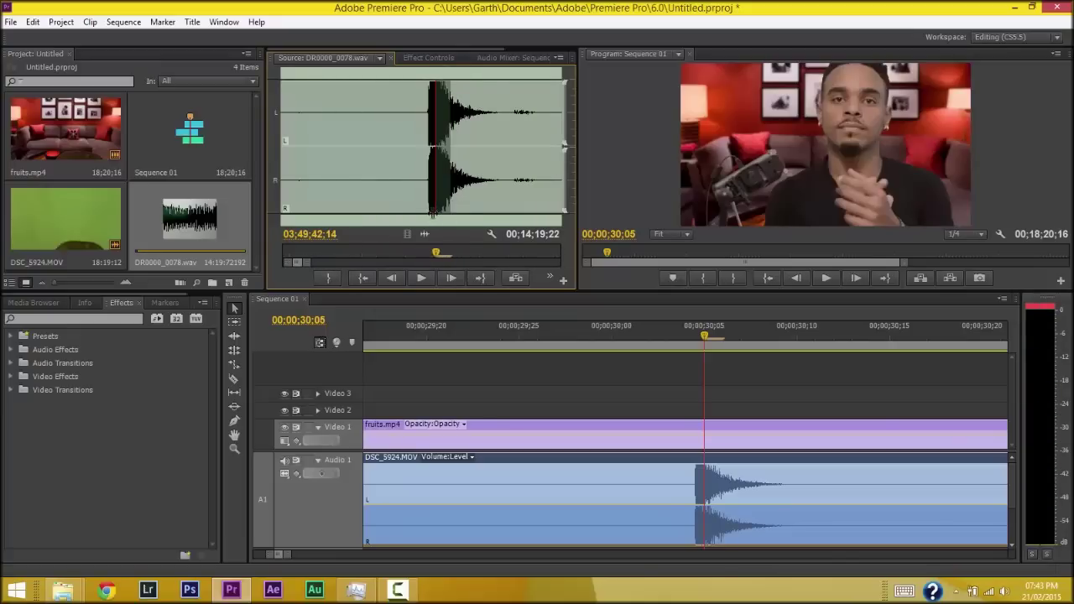
key("Right")
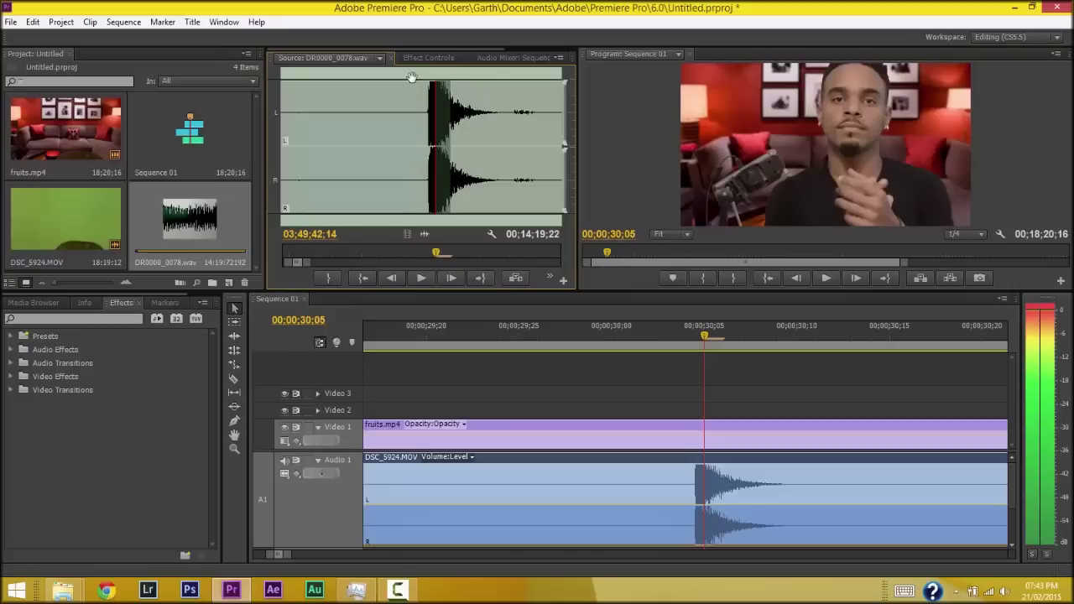
key("i")
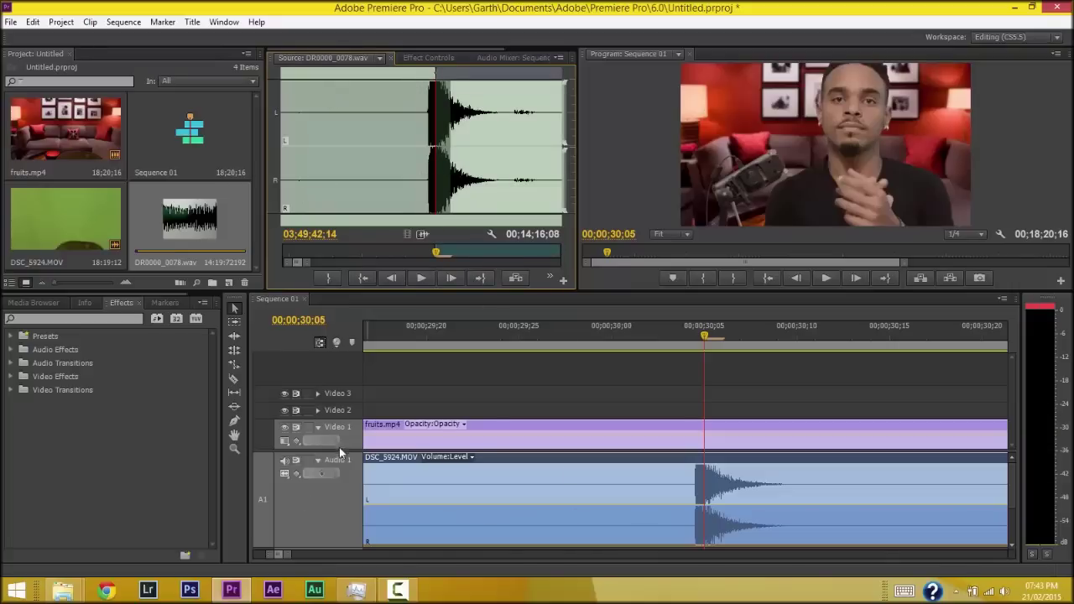
left_click_drag(341, 450, 342, 405)
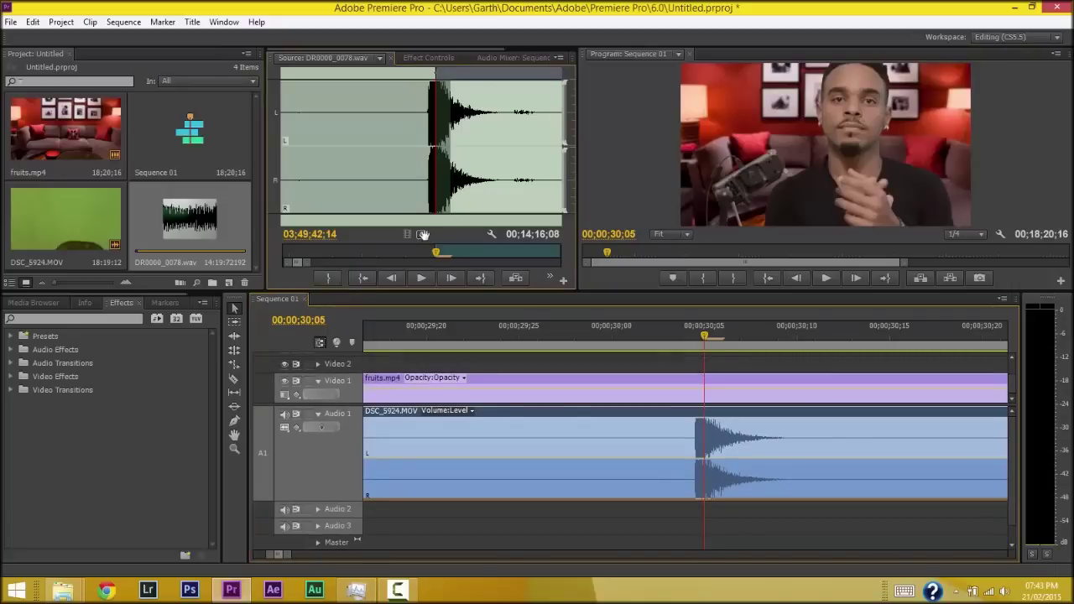
left_click_drag(482, 336, 714, 517)
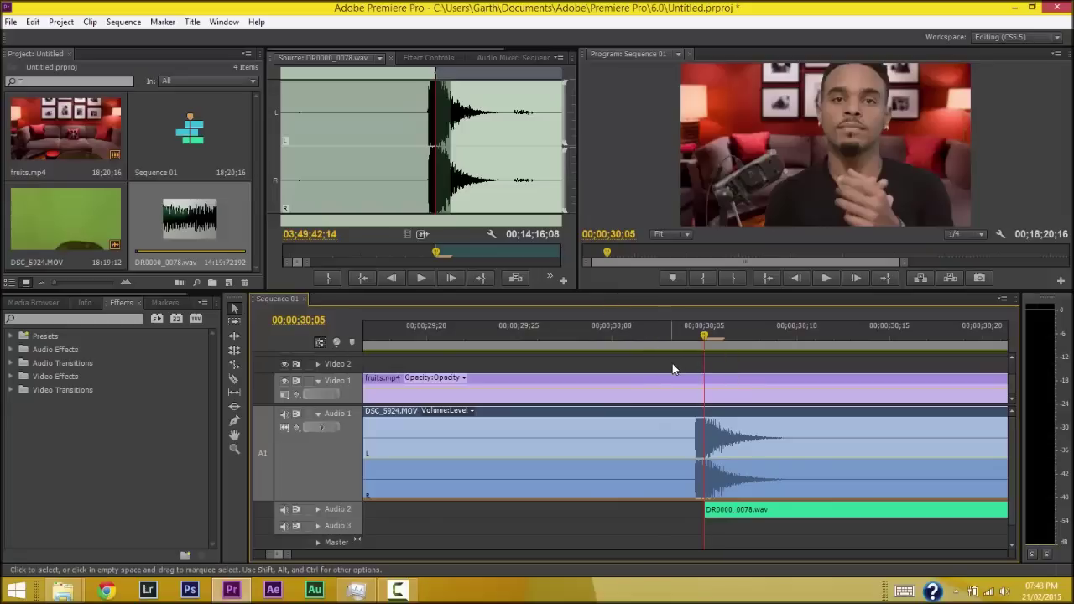
Step: Razor-cut all tracks at 00;00;30;05, redoing an initial single-track split
left_click(236, 378)
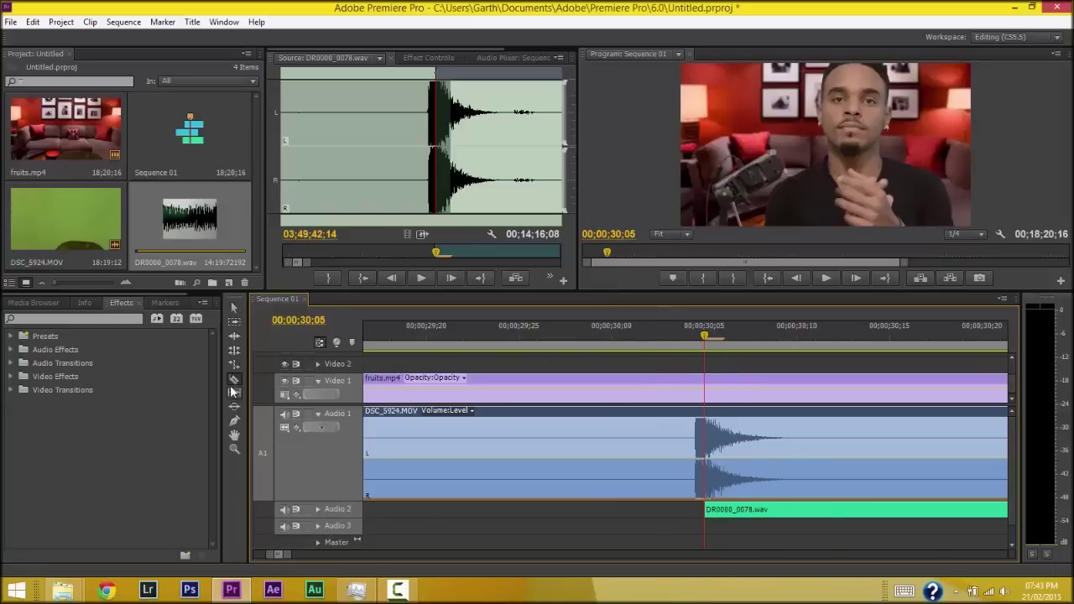
left_click(704, 391)
key("shift")
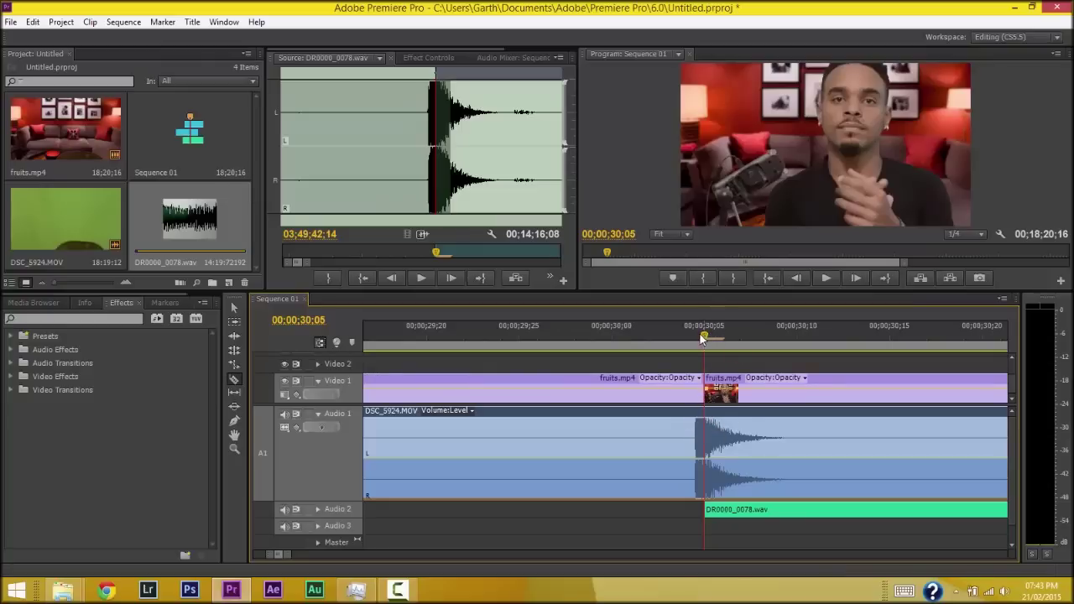
left_click_drag(702, 337, 689, 335)
key("ctrl+z")
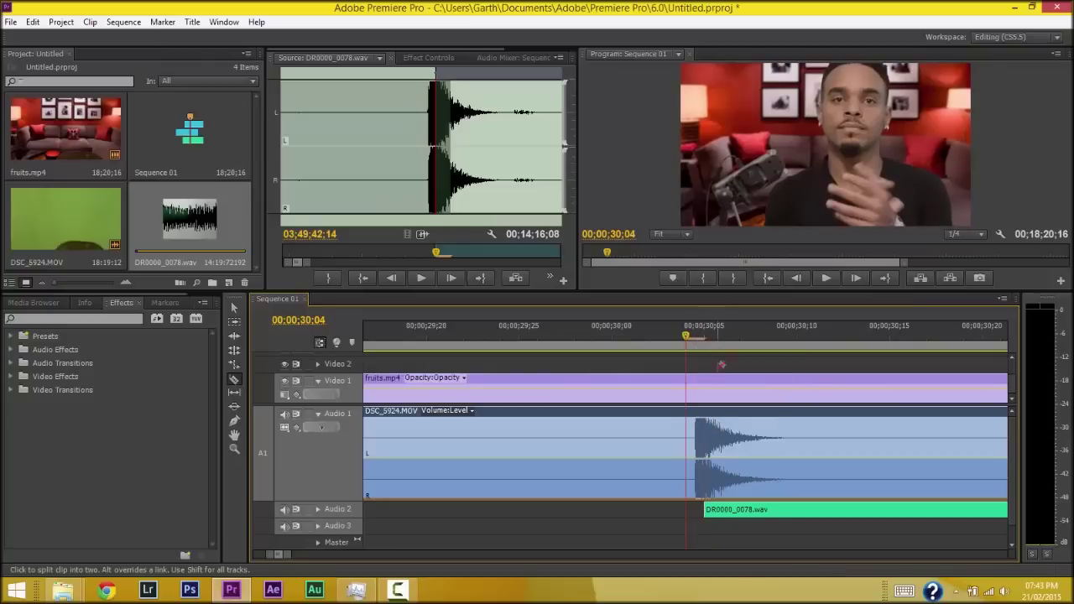
left_click(704, 337)
key("shift")
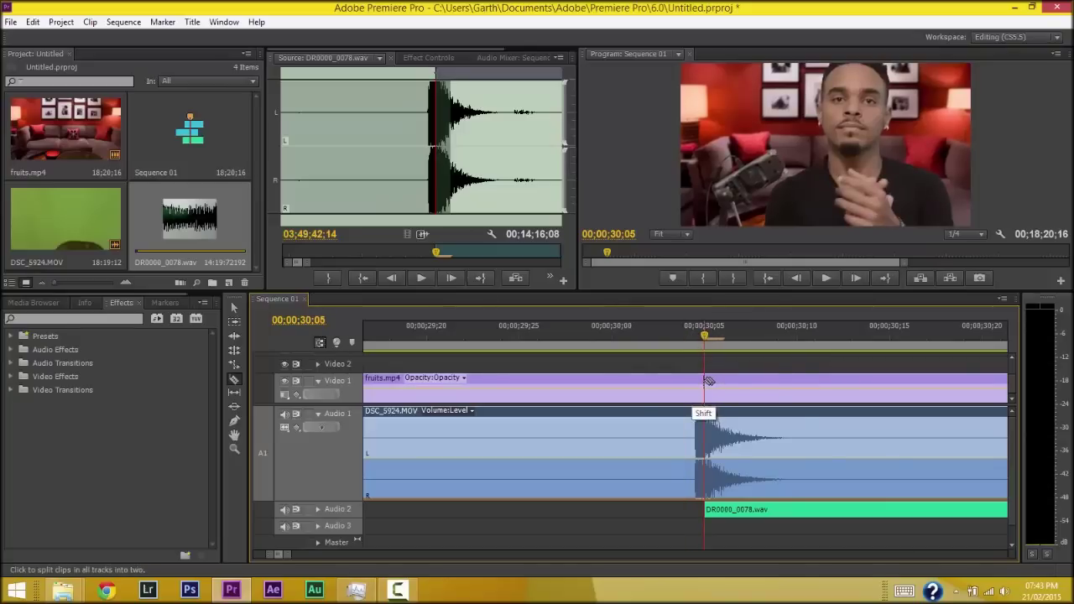
left_click(705, 382, "shift")
Step: Delete the Video 1 and Audio 1 clip portions before the playhead
key("v")
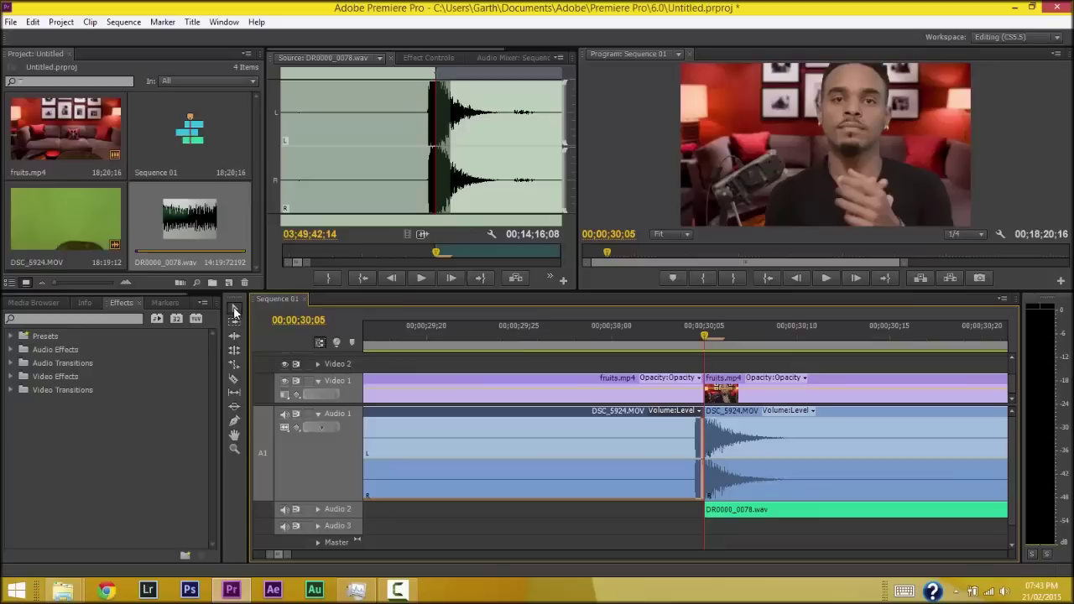
left_click(482, 429)
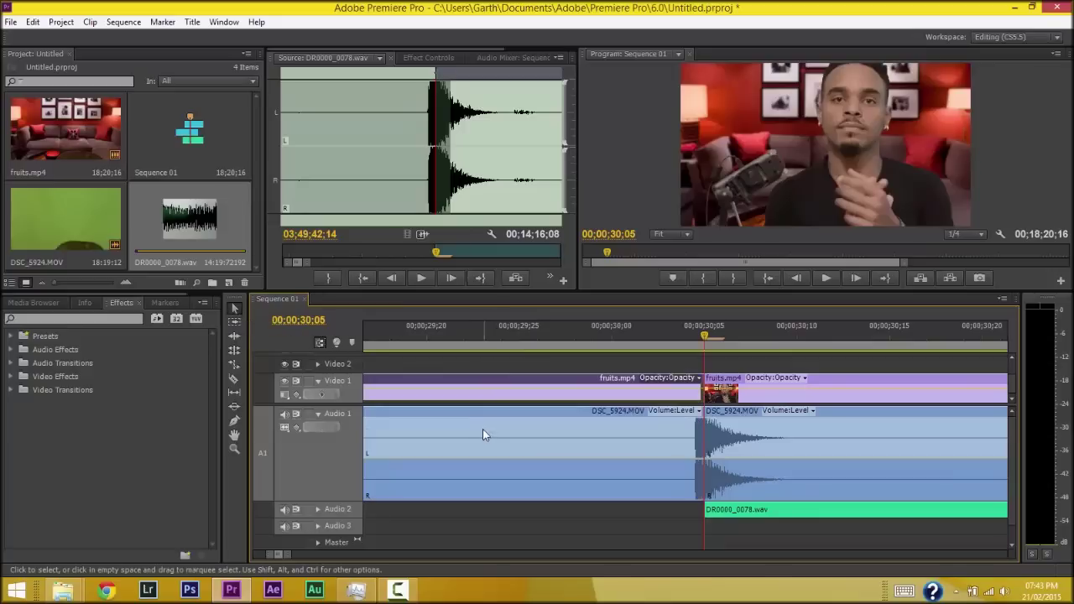
left_click(482, 445, "shift")
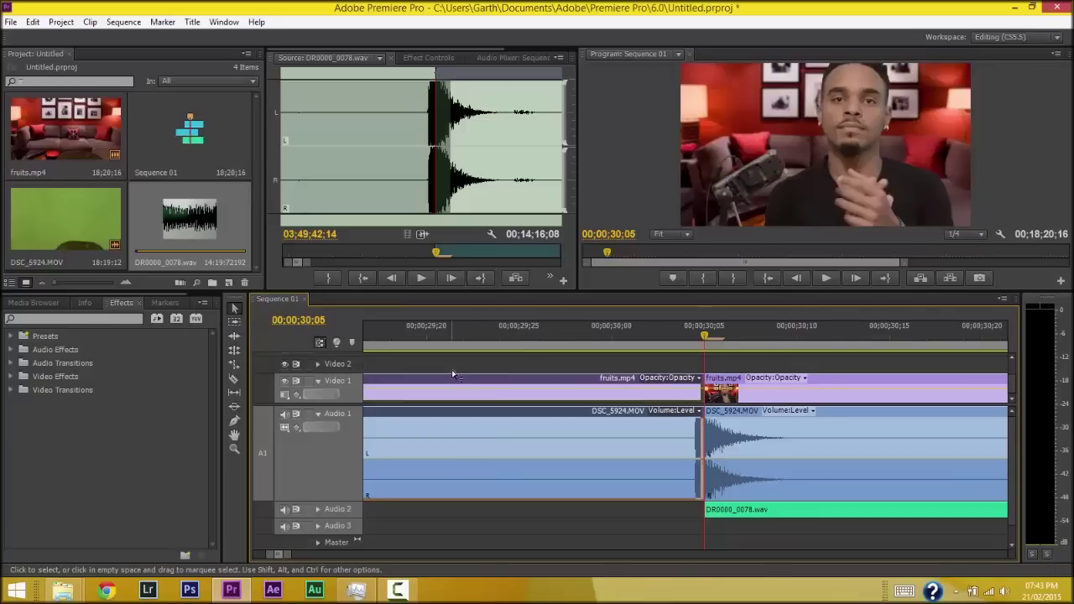
key("Delete")
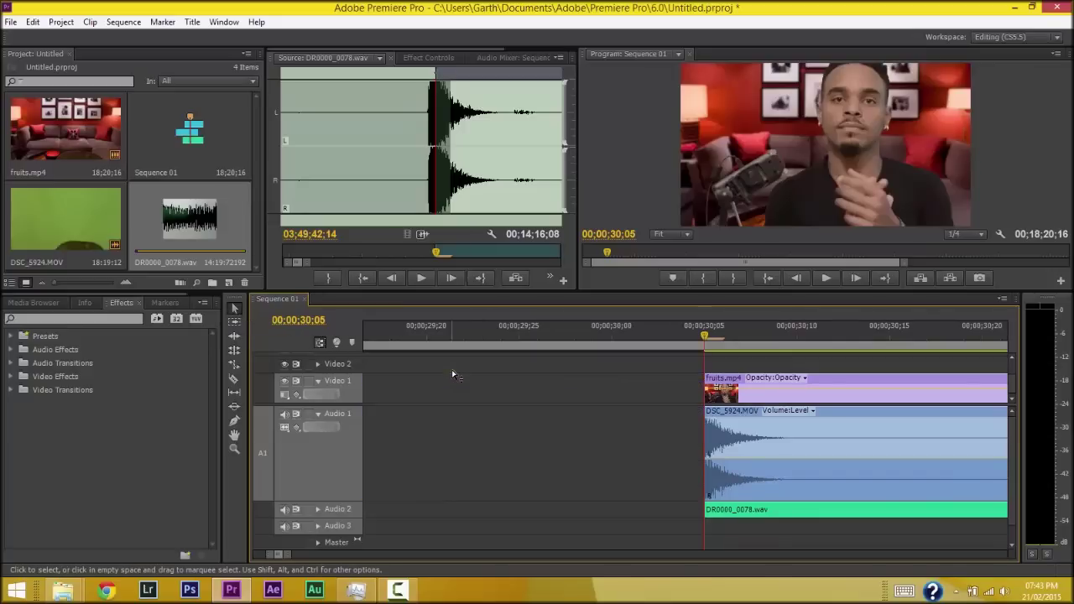
left_click(784, 436)
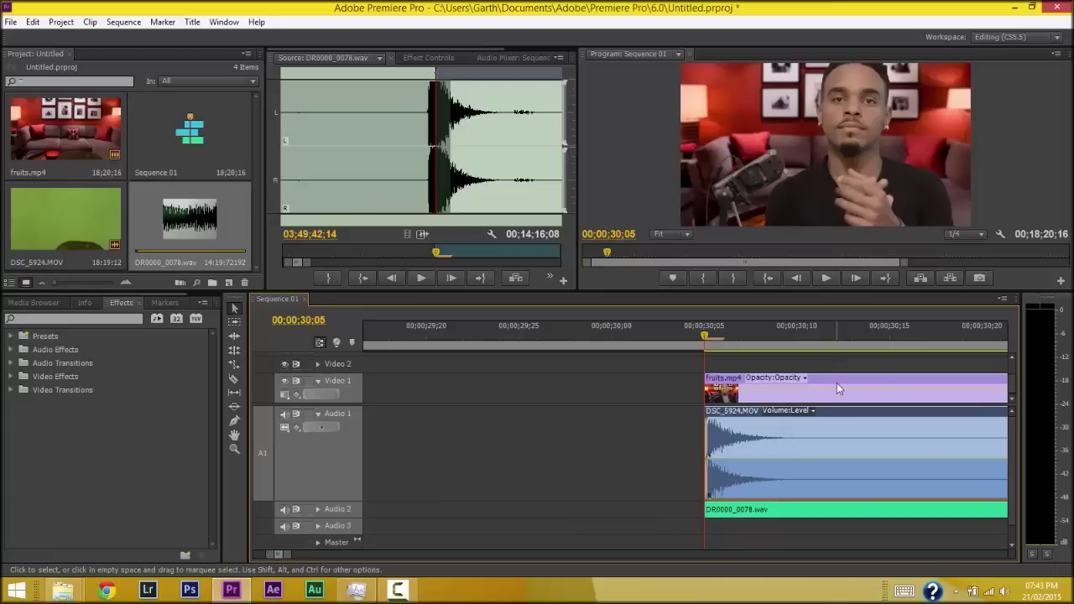
Step: Delete the DSC_5924.MOV camera audio and select fruits.mp4 together with DR0000_0078.wav
key("Delete")
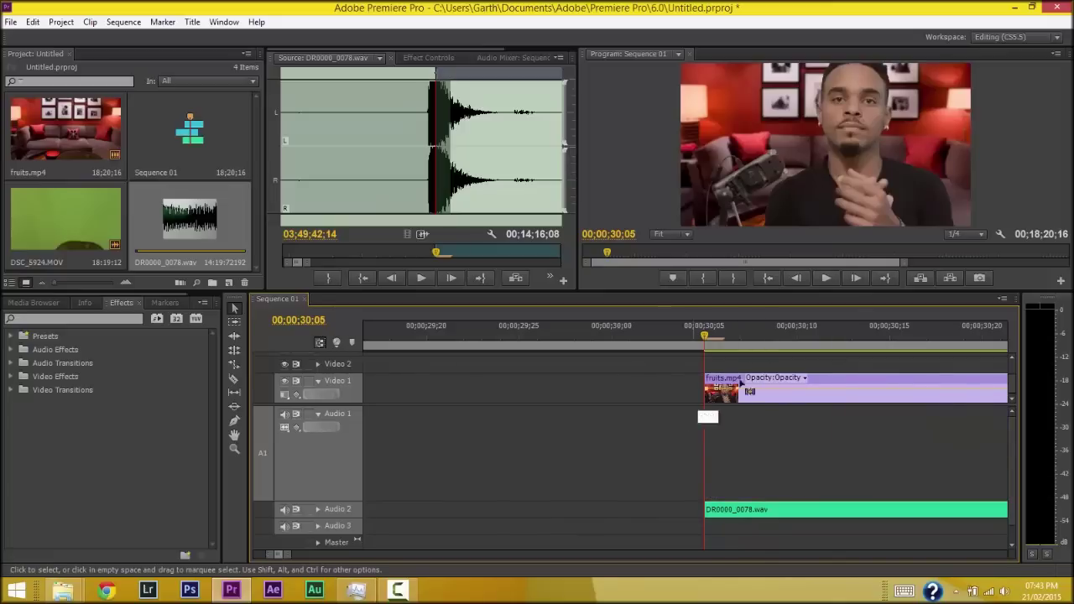
left_click(767, 510)
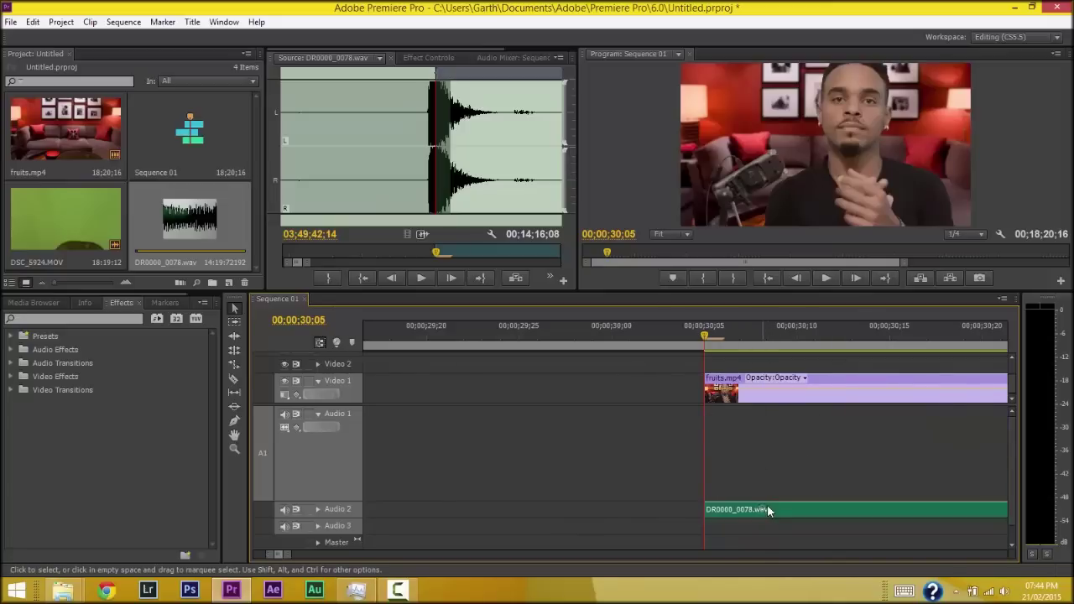
left_click(787, 395)
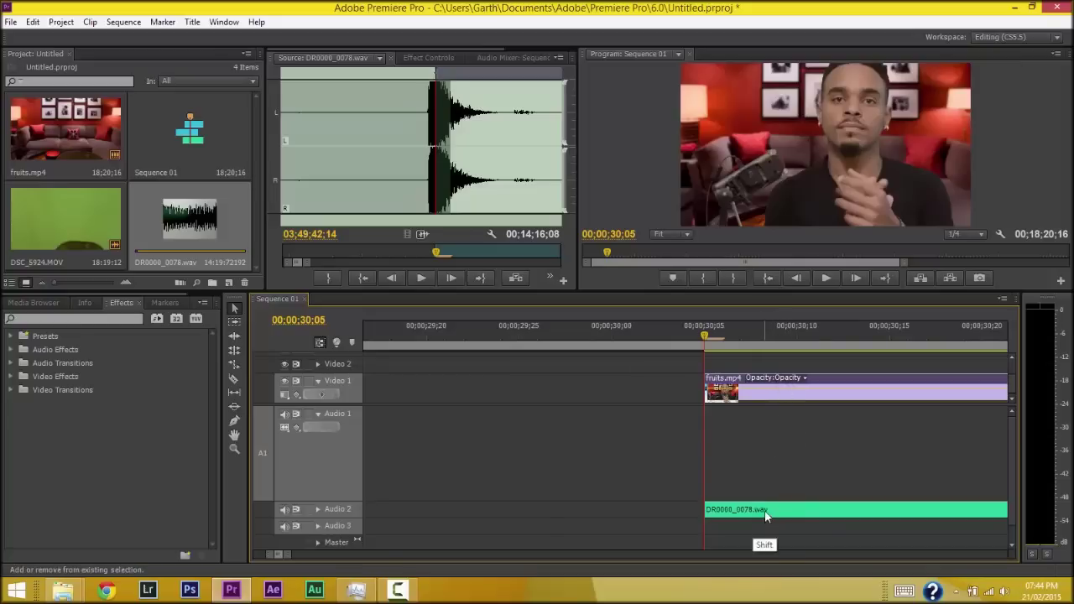
left_click(764, 510, "shift")
left_click(803, 379)
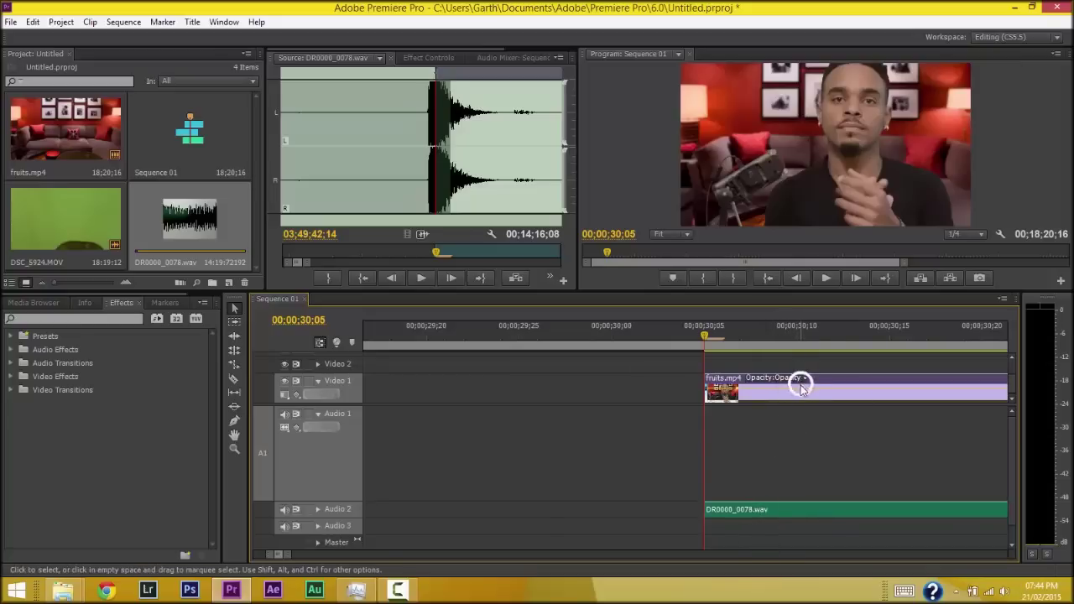
Step: Link fruits.mp4 and DR0000_0078.wav into a single clip
right_click(914, 377)
left_click(916, 383)
key("Escape")
left_click(772, 379)
key("Escape")
right_click(762, 386)
left_click(804, 206)
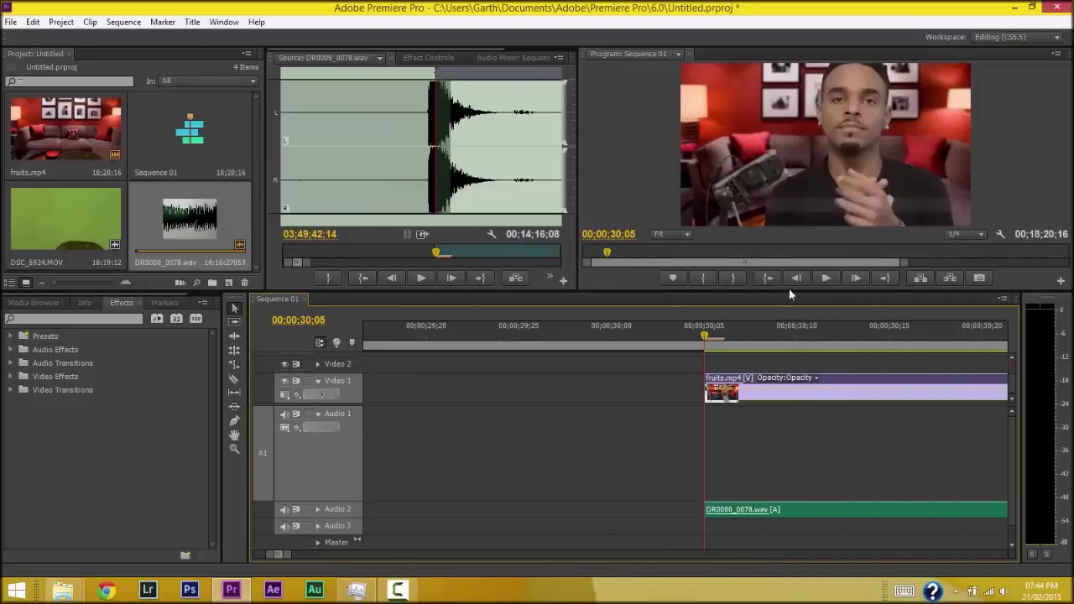
Step: Move the linked clips to the sequence start with the WAV on Audio 1
left_click_drag(856, 375, 504, 400)
left_click_drag(453, 507, 455, 450)
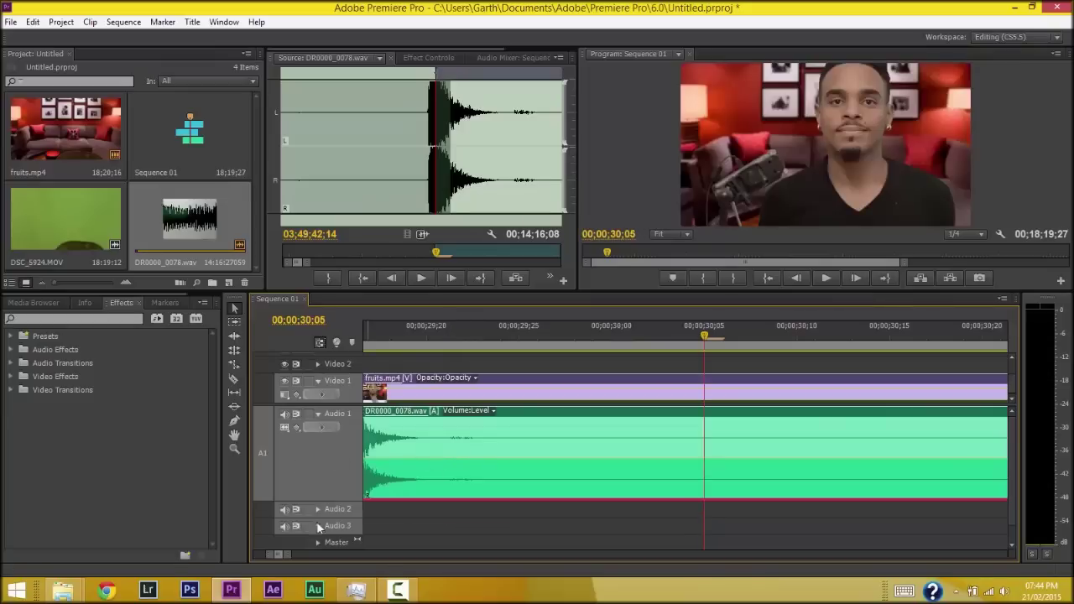
left_click_drag(287, 558, 881, 568)
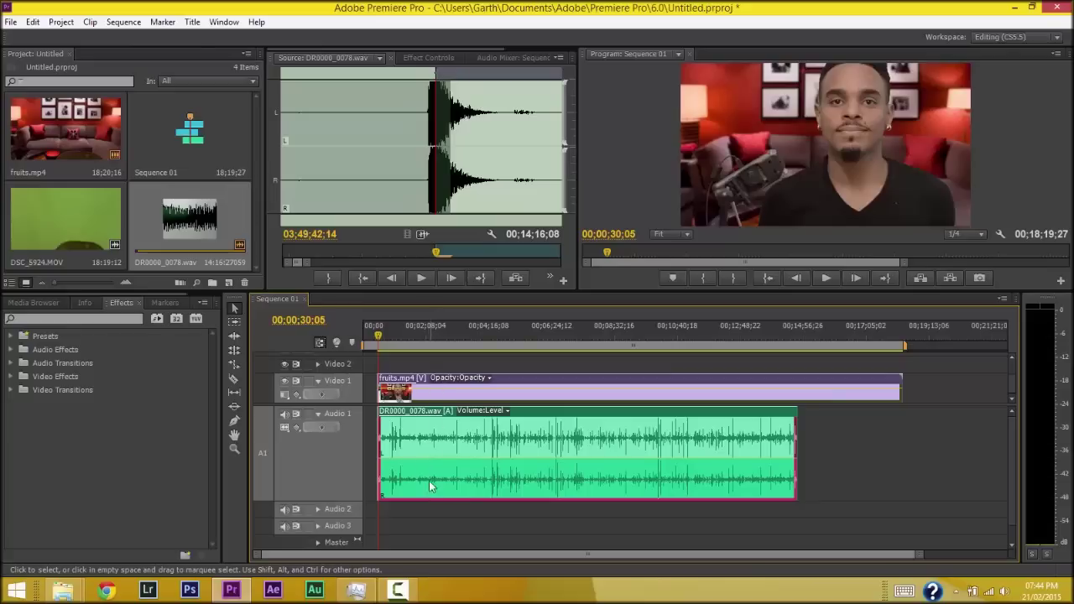
Step: Scrub the playhead to about 00:01:52:03 and readjust the timeline zoom
left_click_drag(377, 335, 418, 345)
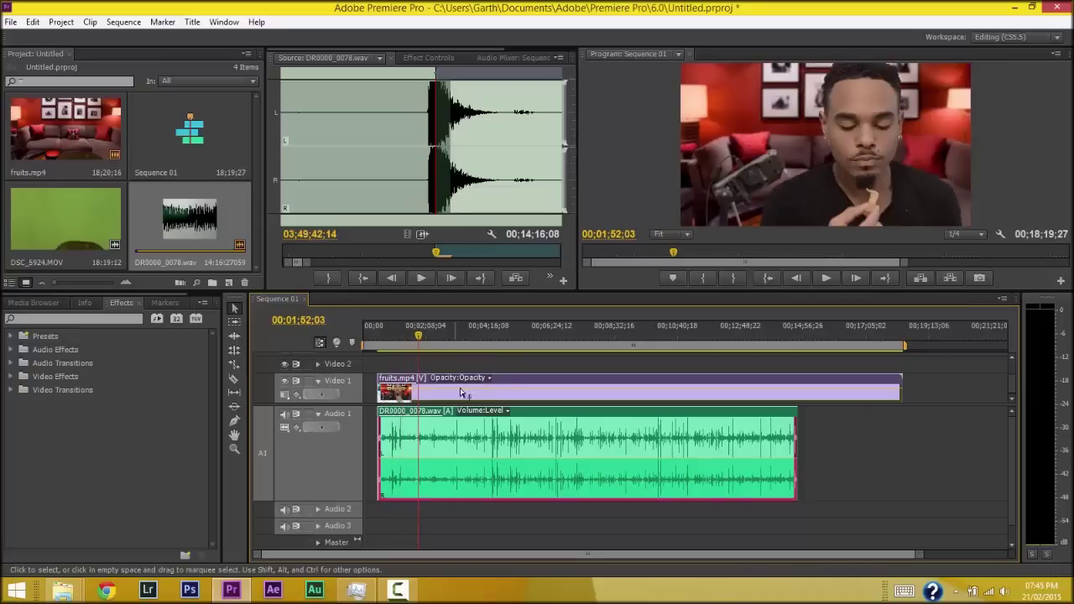
left_click_drag(921, 557, 842, 556)
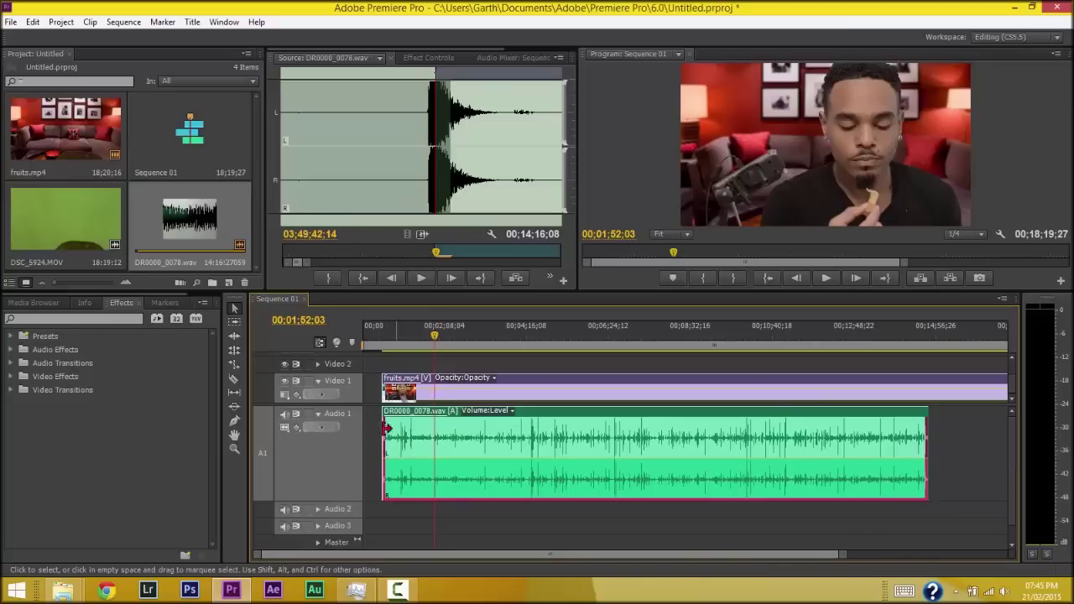
mouse_move(63, 590)
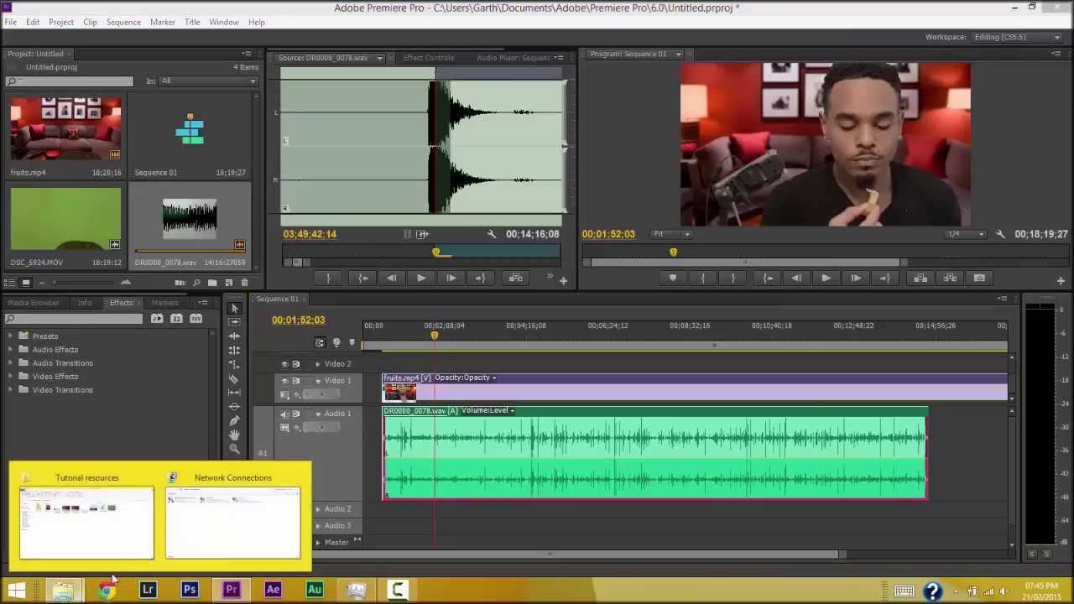
mouse_move(133, 535)
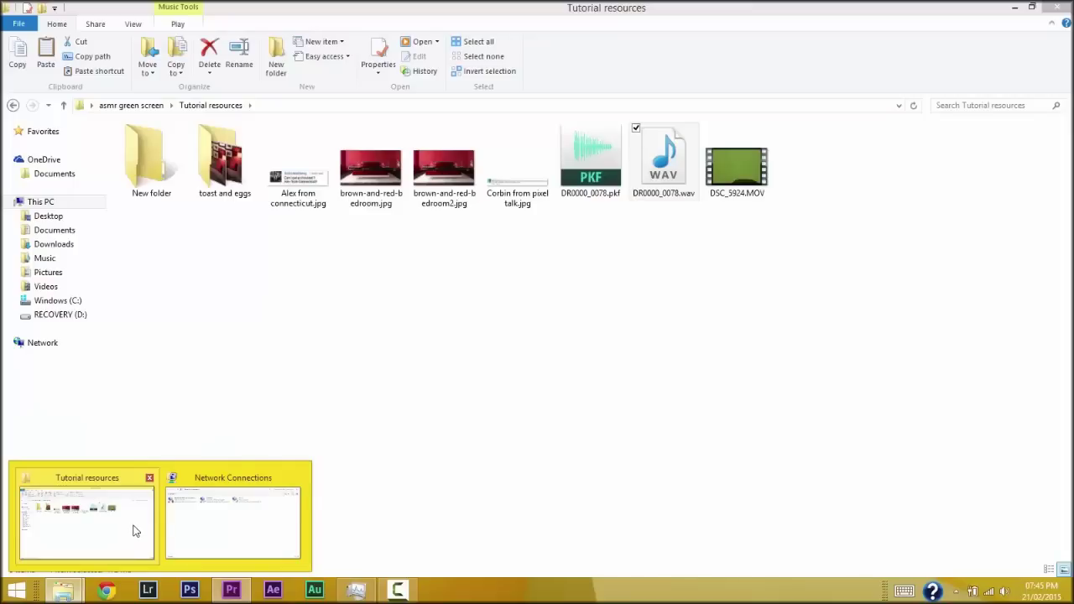
Step: Drag Alex from connecticut.jpg from the Tutorial resources folder into the Premiere project
left_click(130, 527)
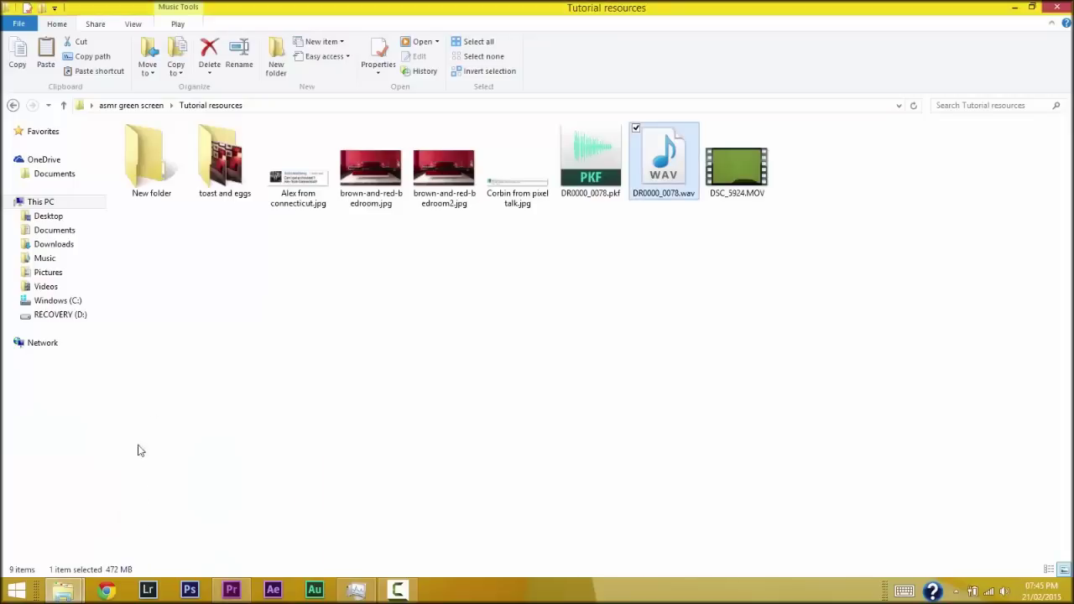
key("Left")
key("Left")
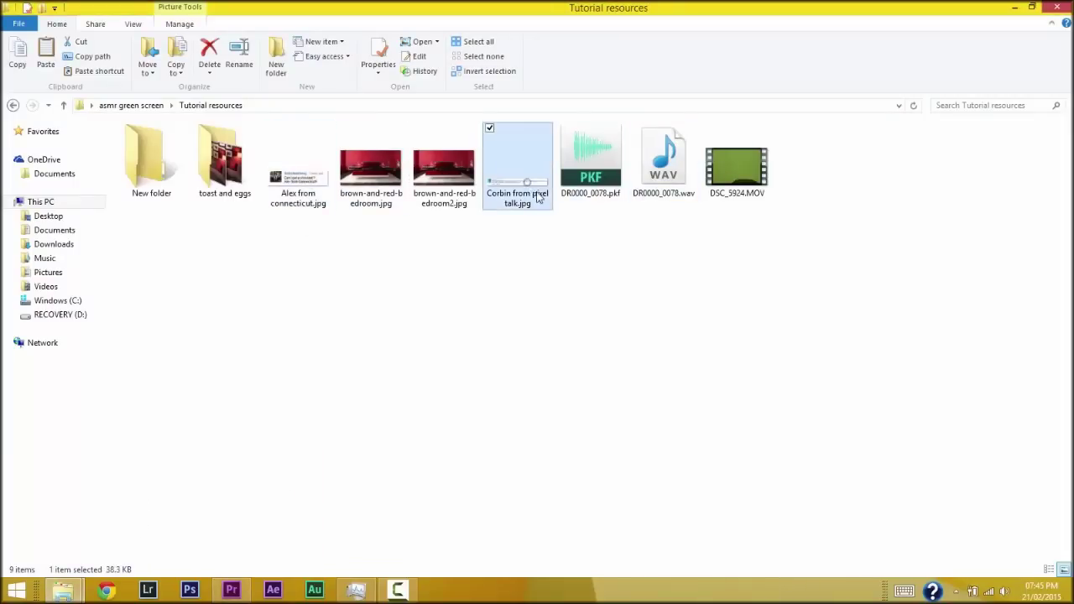
left_click_drag(306, 173, 258, 224)
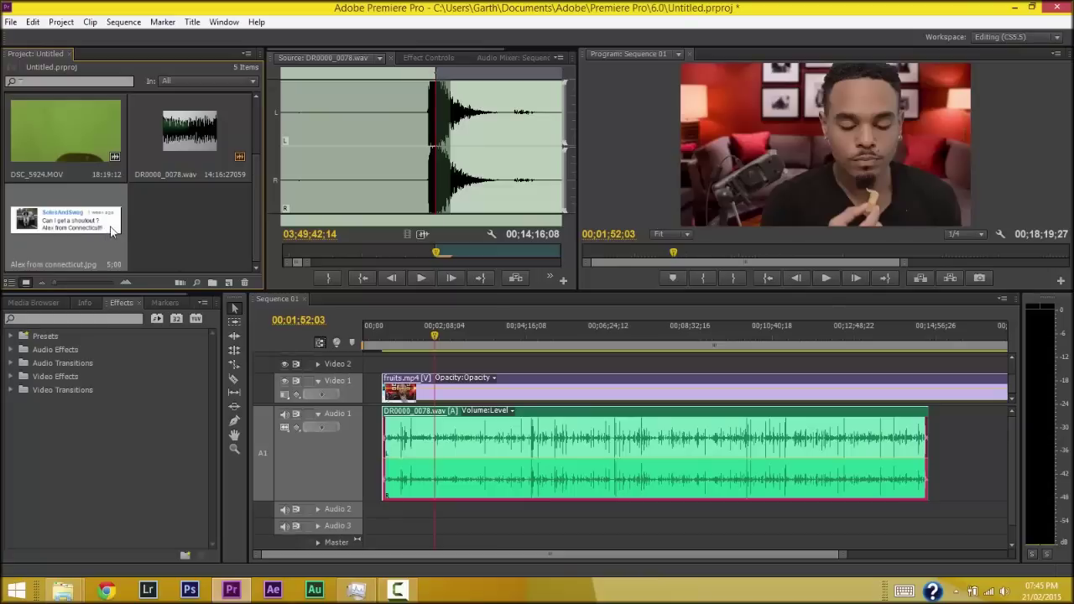
Step: Place Alex from connecticut.jpg on Video 2 at the playhead and select it
left_click_drag(118, 226, 435, 364)
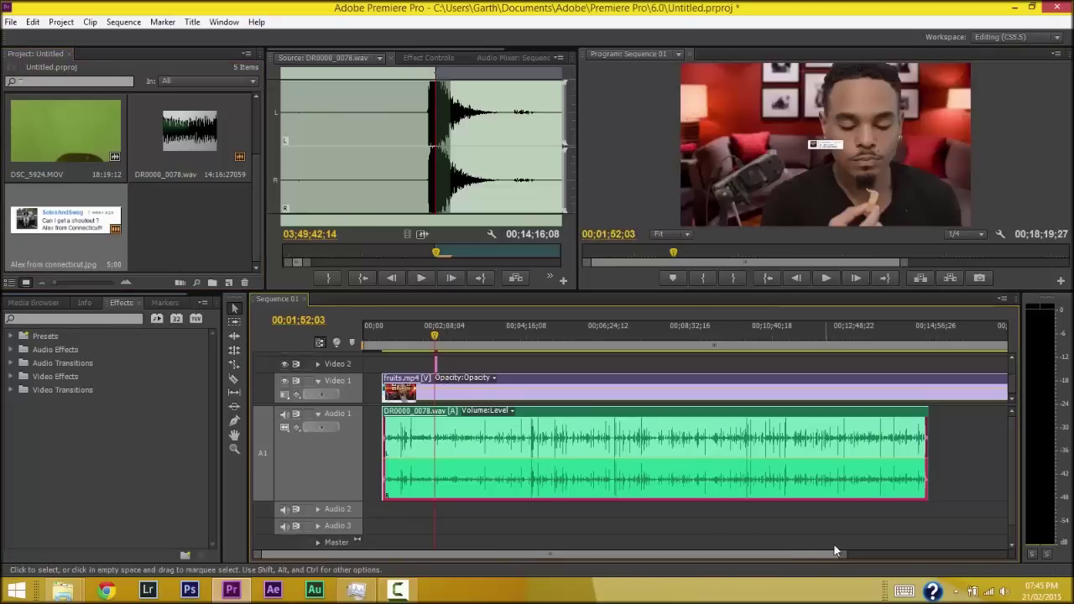
key("equal")
key("equal")
key("equal")
key("equal")
key("equal")
key("equal")
key("equal")
key("minus")
key("minus")
key("minus")
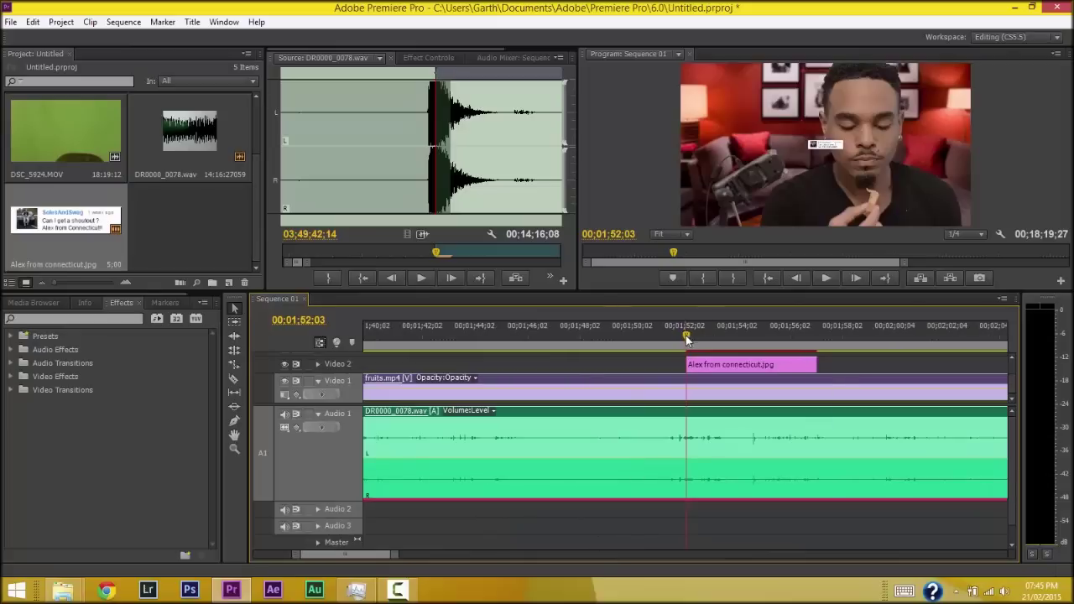
left_click(709, 365)
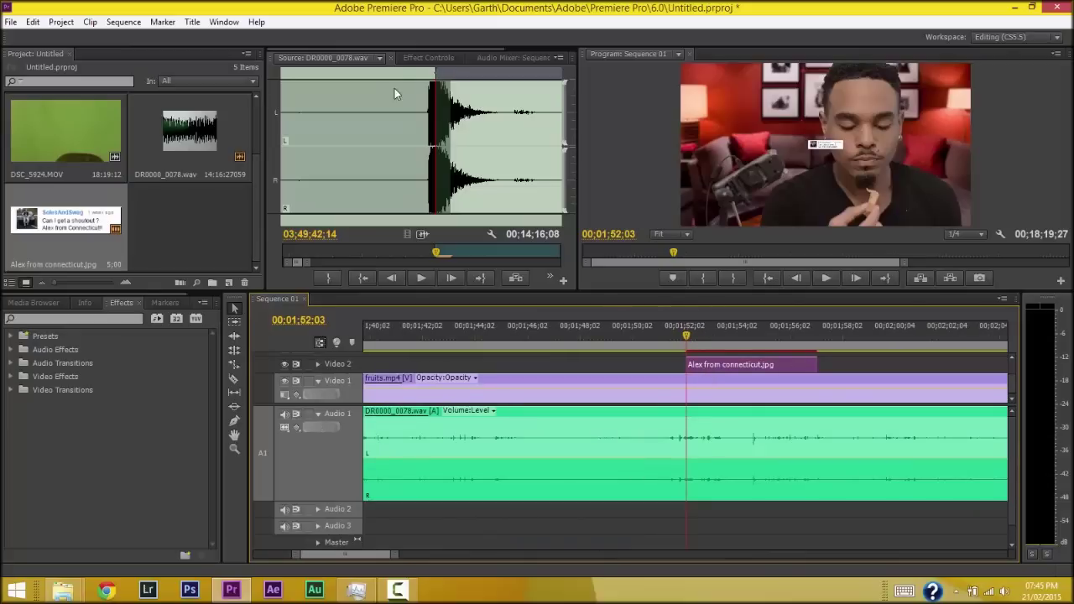
left_click(428, 58)
key("Left")
key("Left")
key("Left")
key("Left")
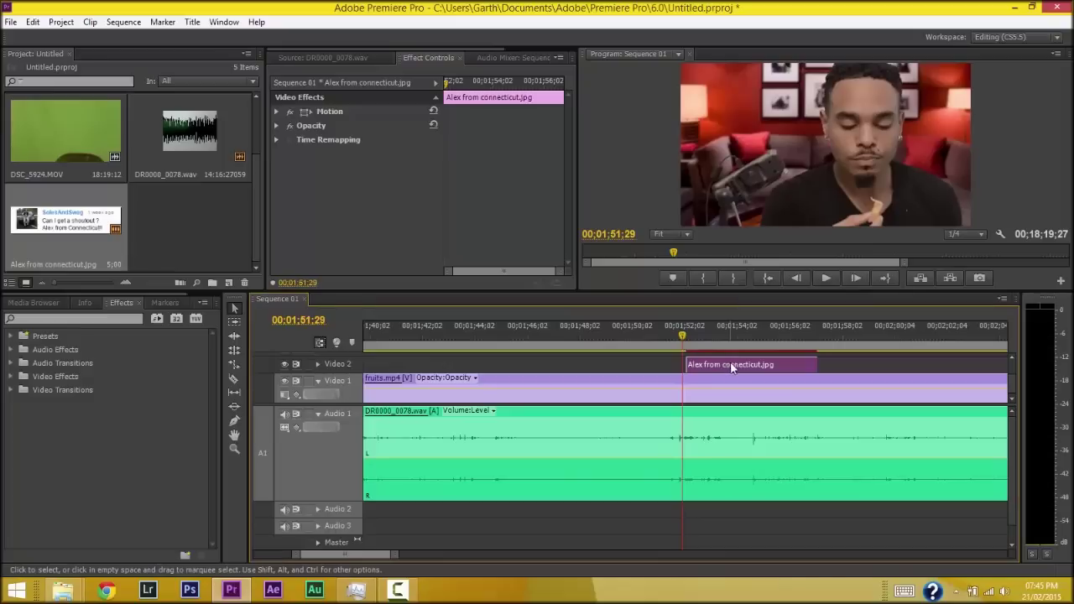
left_click(688, 336)
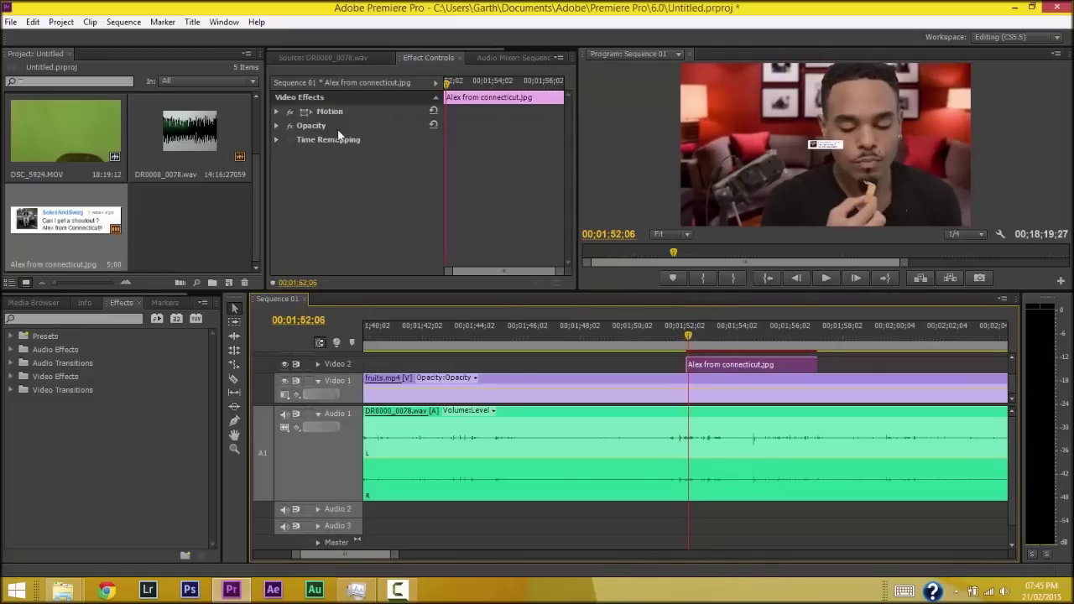
Step: Set the Alex image's Motion scale to 200 and vertical position to 638
left_click(278, 112)
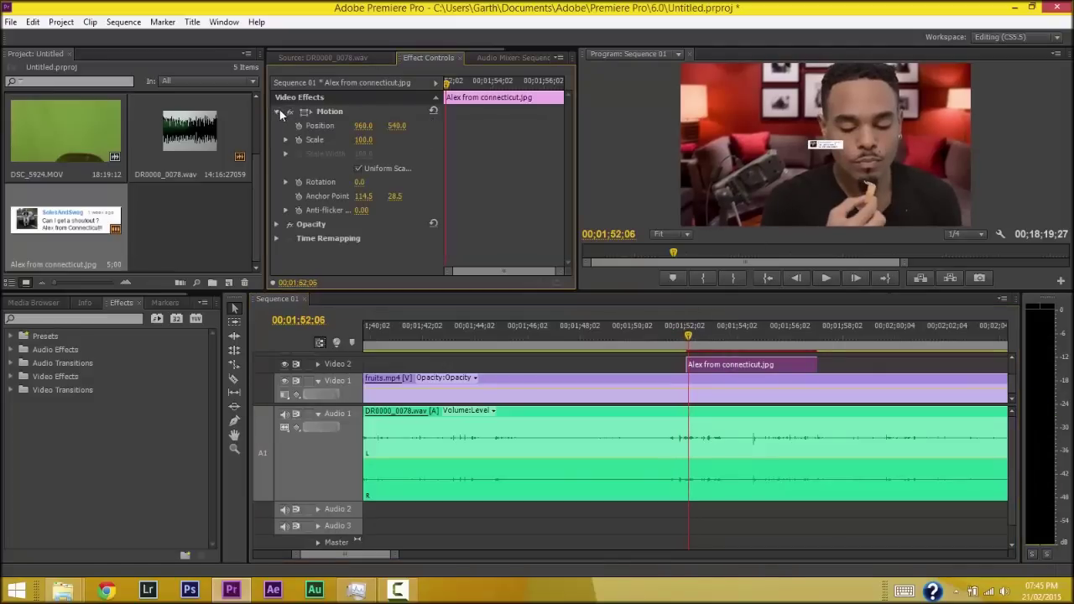
left_click(369, 140)
type("200")
key("Return")
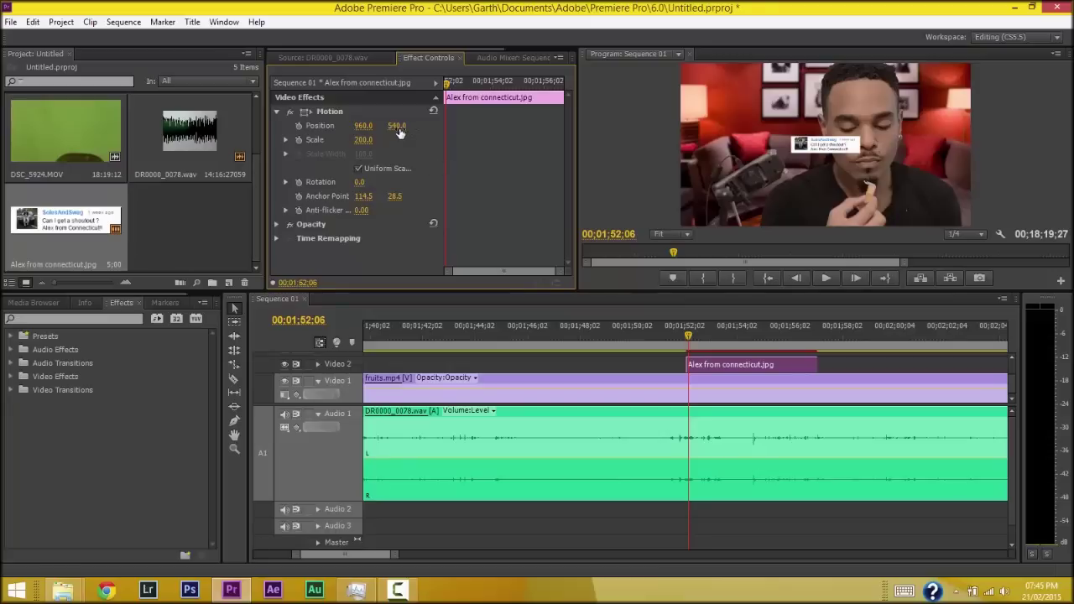
left_click(366, 126)
key("Tab")
type("638")
key("Return")
Step: Scrub the Position Y value down to about 949 so the image sits near the bottom
left_click_drag(397, 126, 564, 157)
left_click_drag(397, 126, 462, 124)
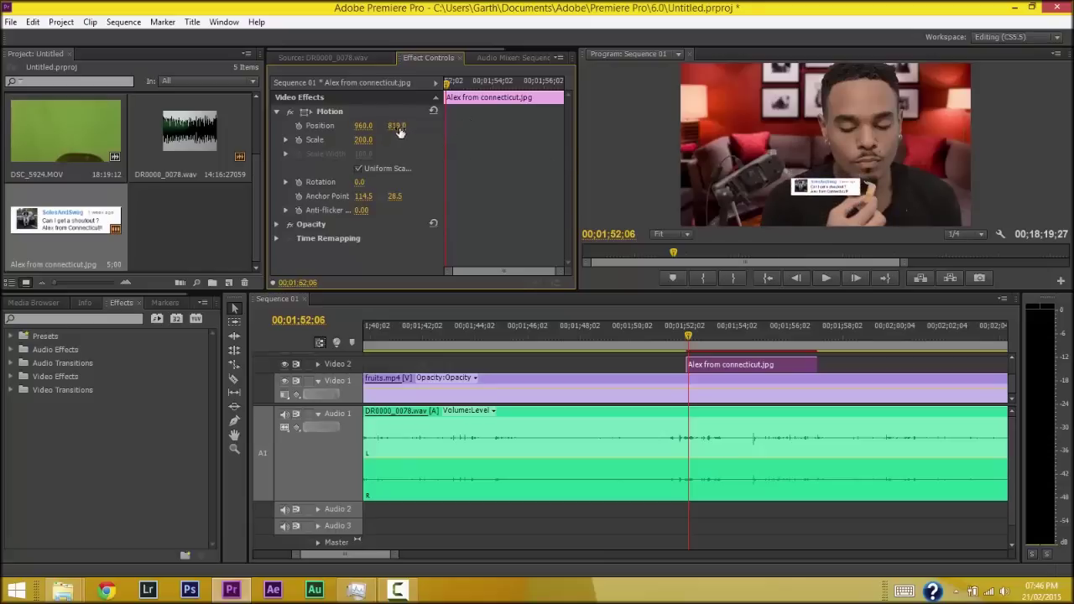
left_click_drag(397, 126, 450, 127)
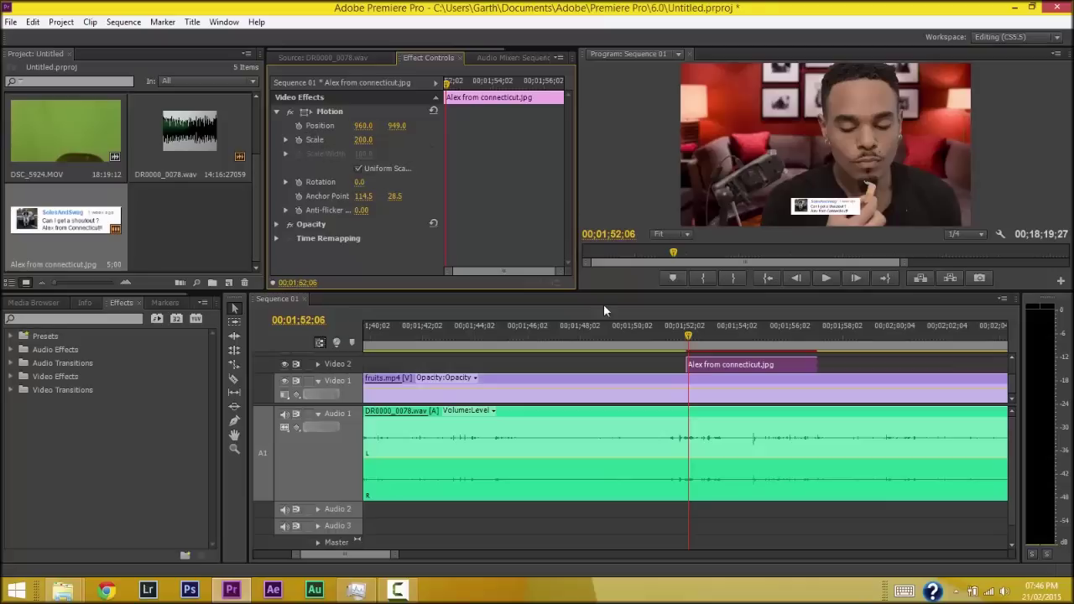
left_click_drag(704, 344, 709, 335)
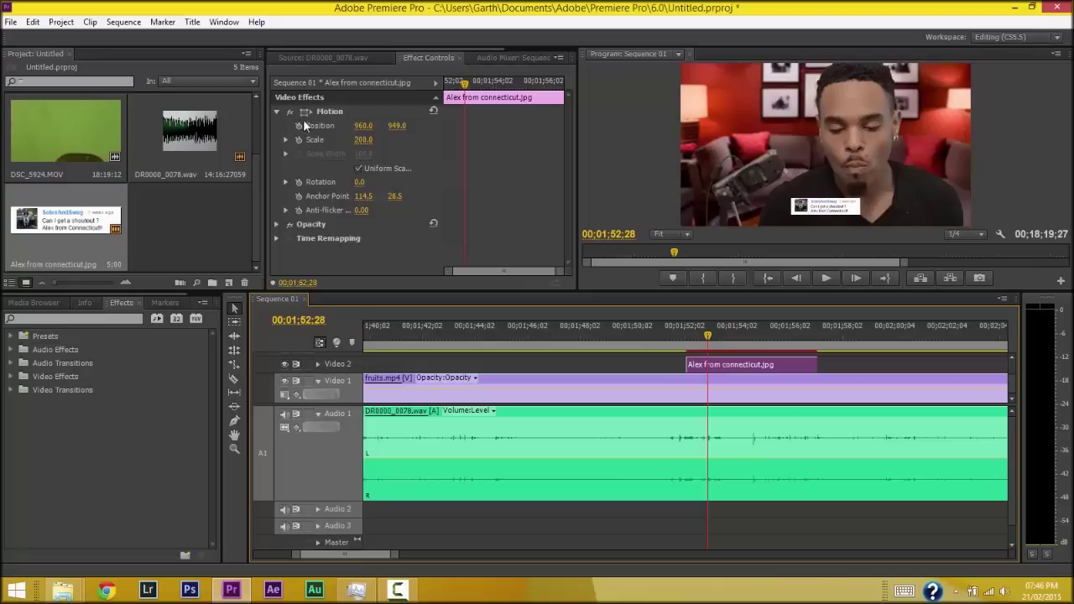
Step: Keyframe Position X from 6265 to 960 to -1226 so the image slides across, then preview it
left_click(298, 125)
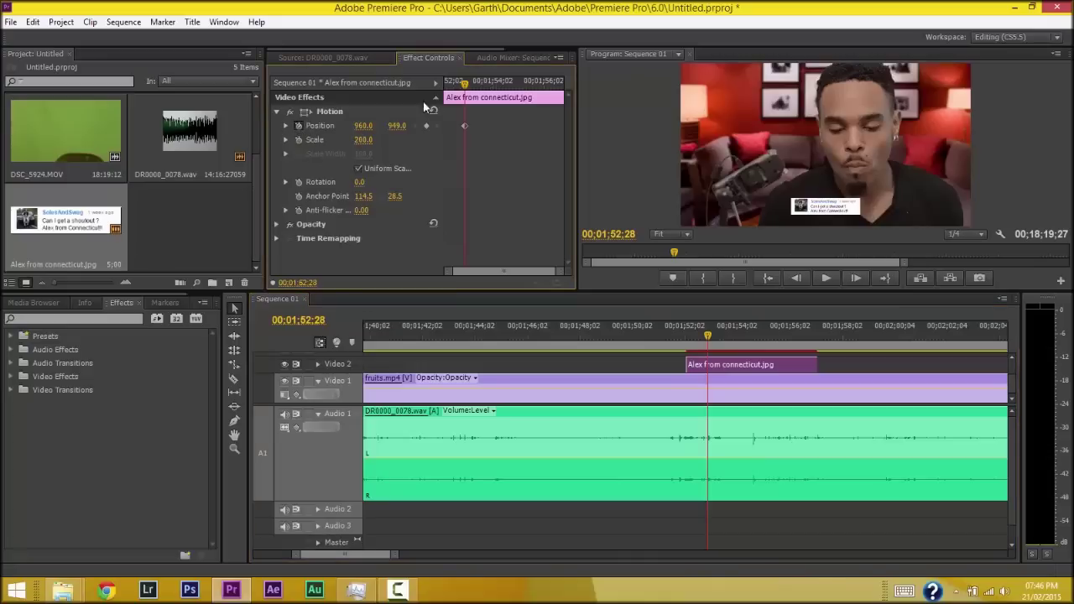
left_click_drag(710, 333, 798, 334)
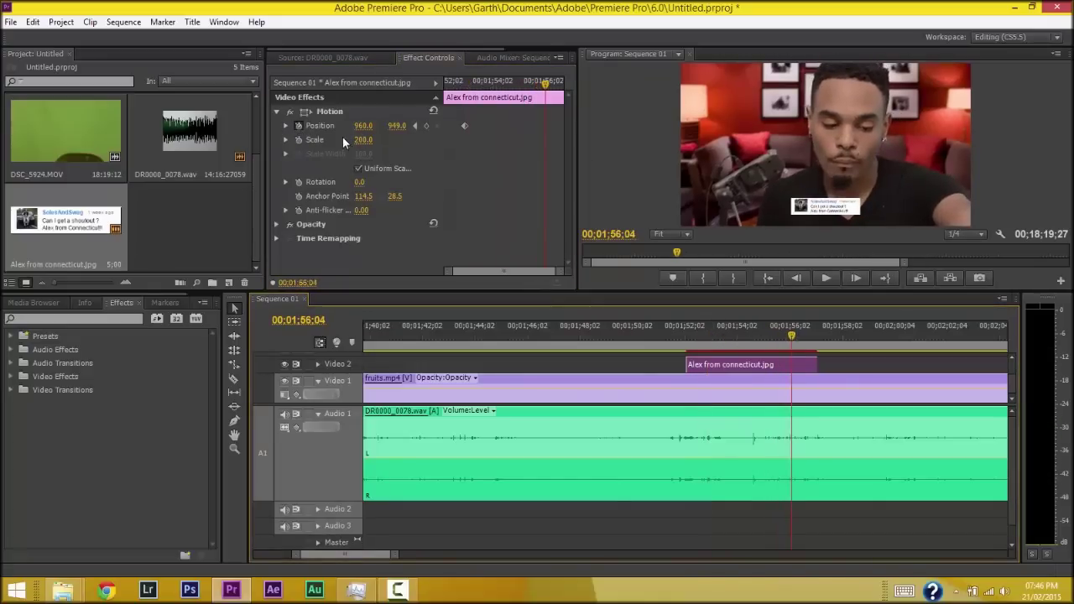
left_click(425, 127)
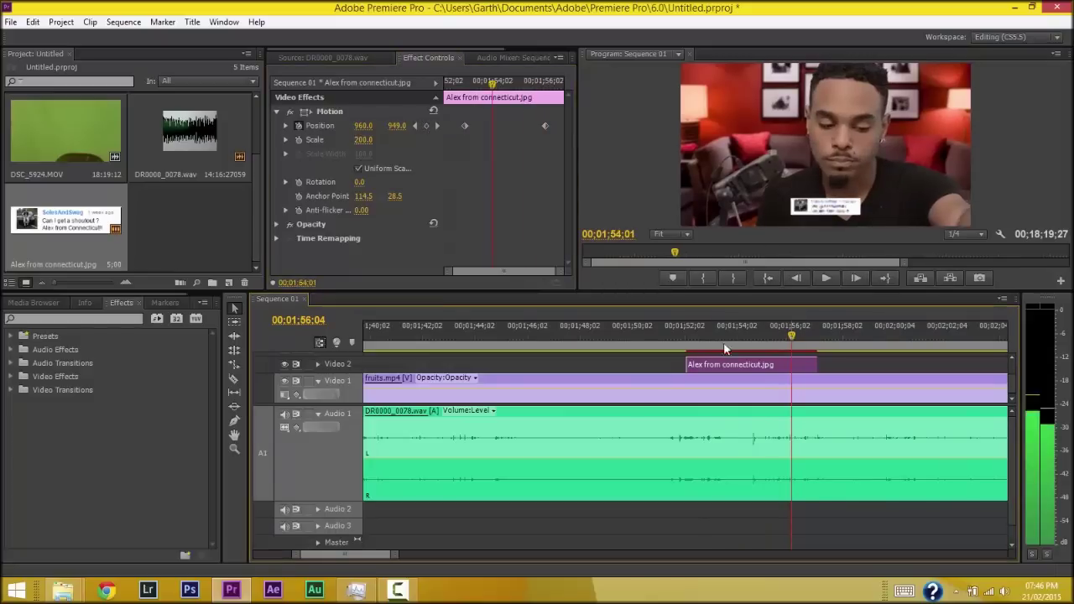
left_click(696, 342)
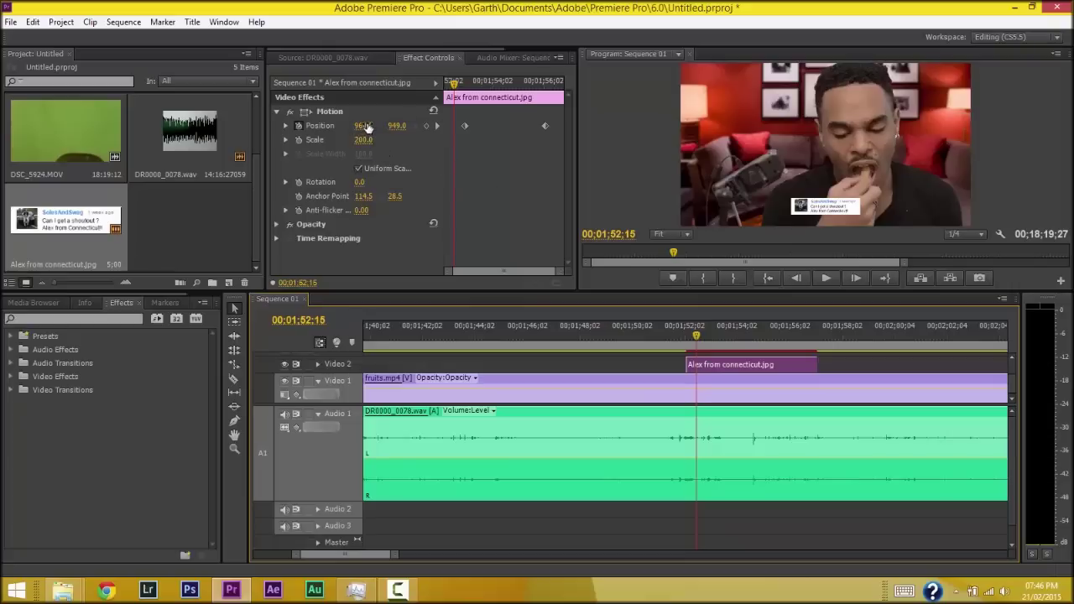
left_click_drag(367, 125, 797, 126)
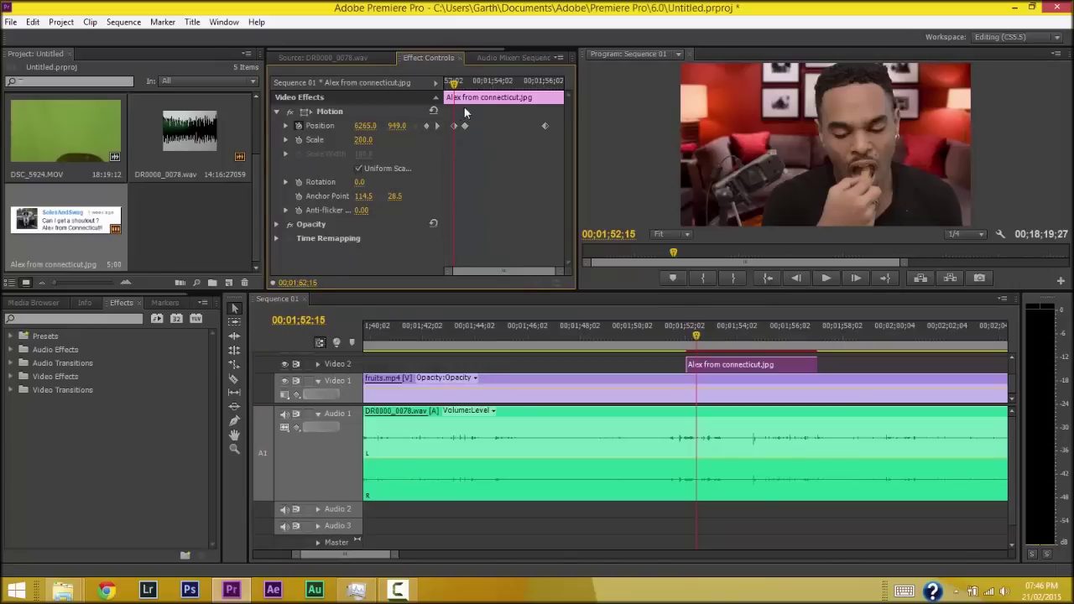
left_click_drag(452, 86, 470, 92)
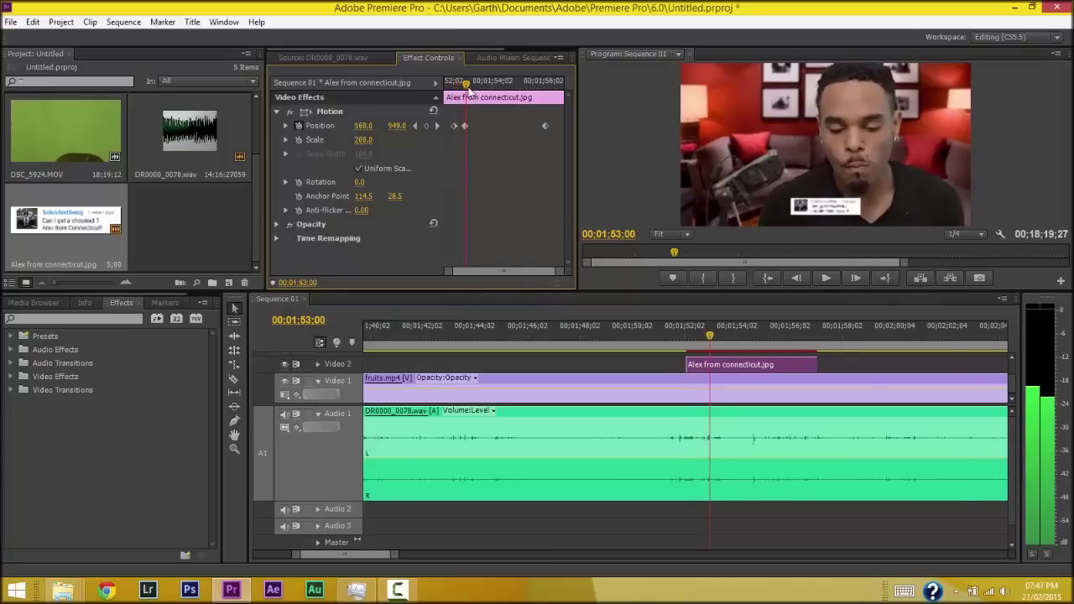
left_click_drag(470, 90, 558, 89)
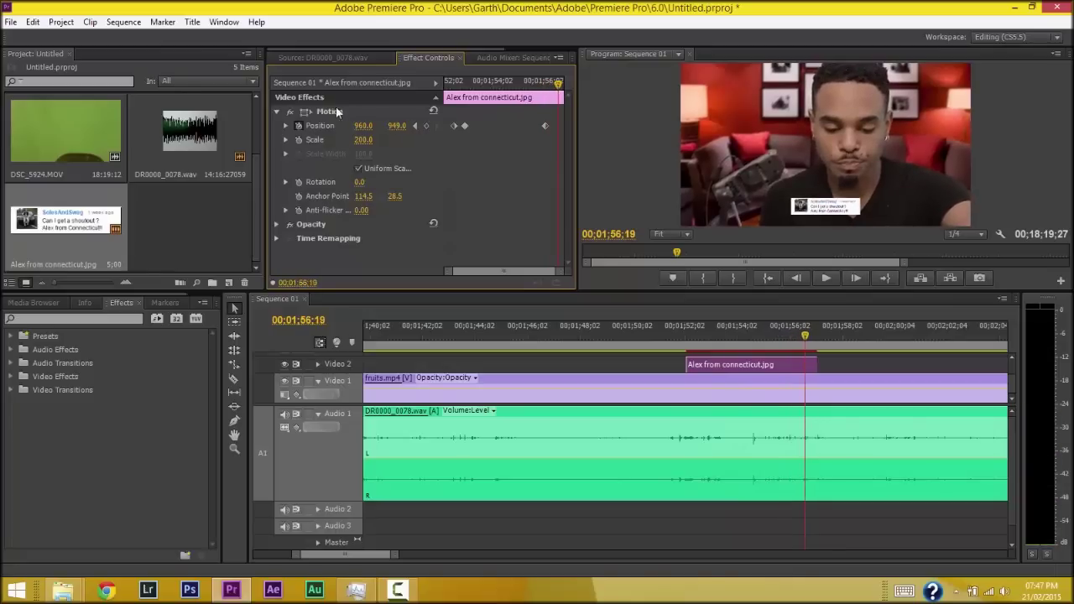
left_click_drag(362, 125, 310, 125)
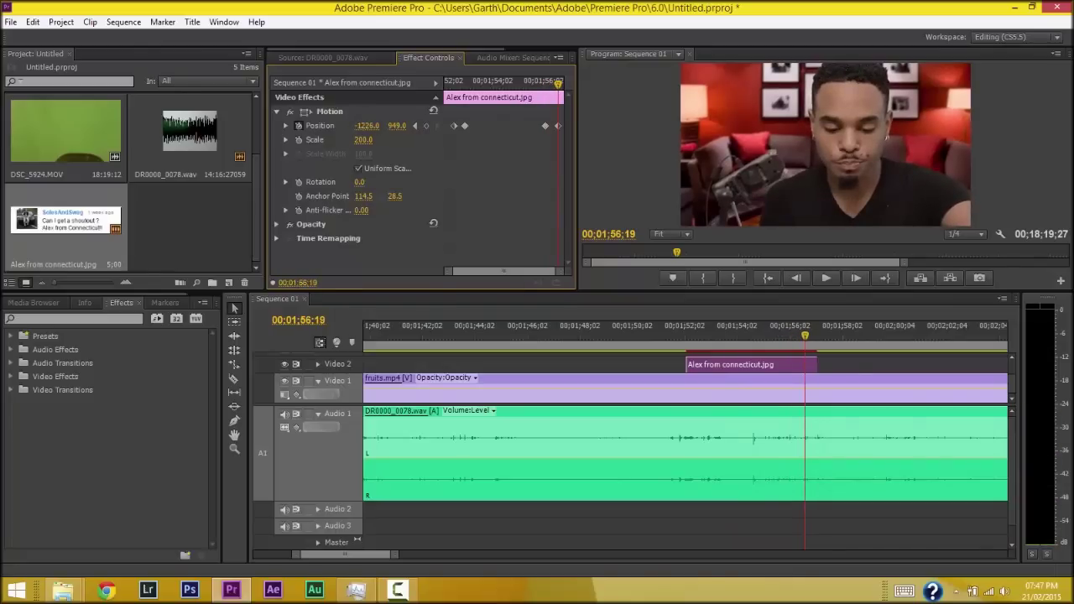
left_click_drag(806, 337, 710, 335)
left_click(823, 280)
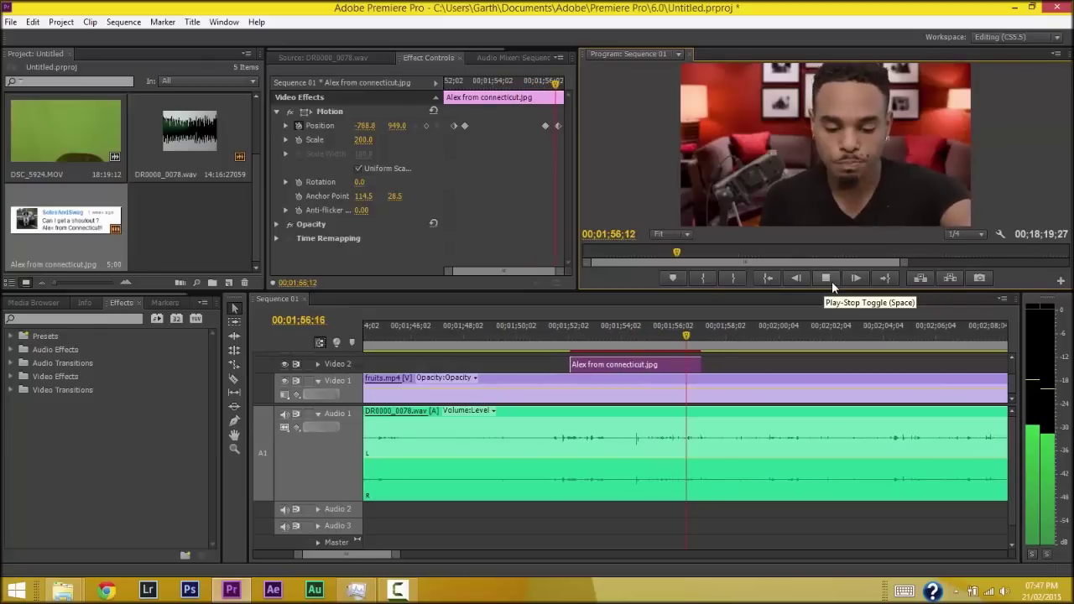
left_click(829, 282)
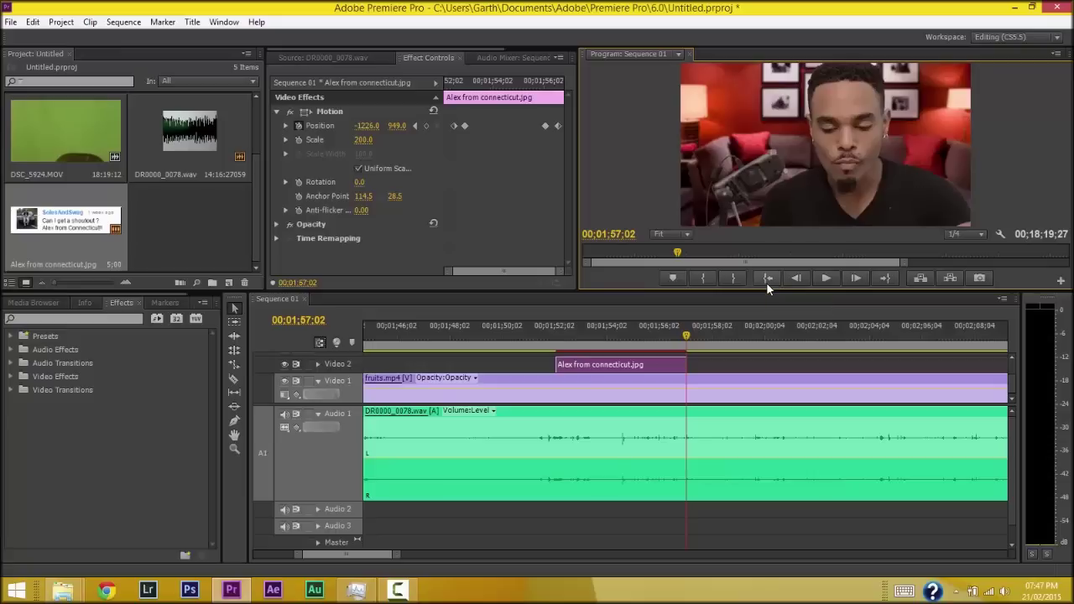
Step: Copy the Alex image's Motion and Opacity effects
scroll(451, 120, "down", 2)
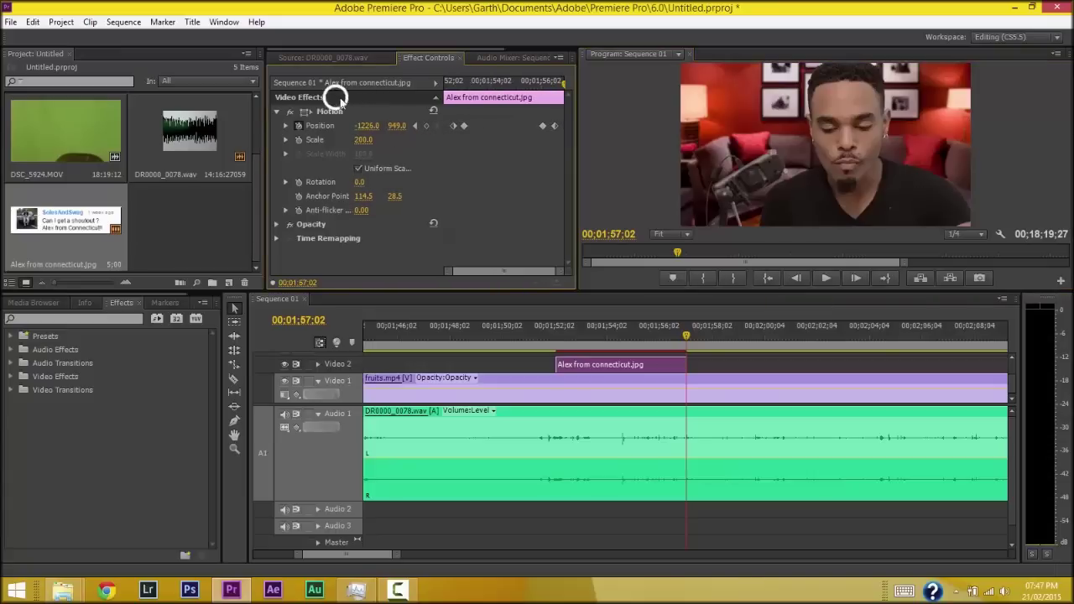
right_click(338, 98)
left_click(316, 109)
left_click(333, 111)
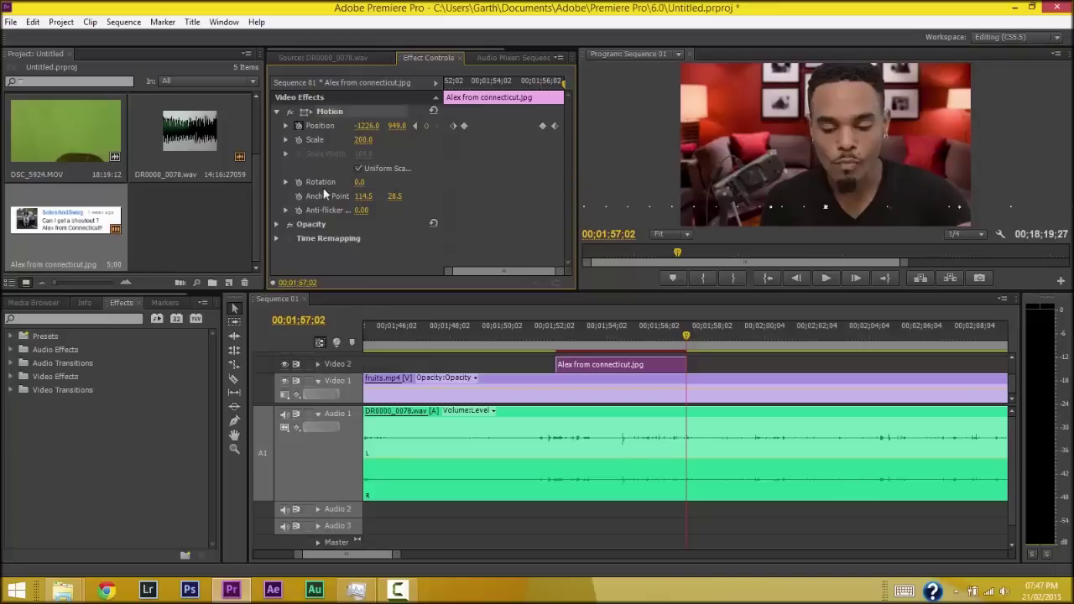
left_click(327, 228)
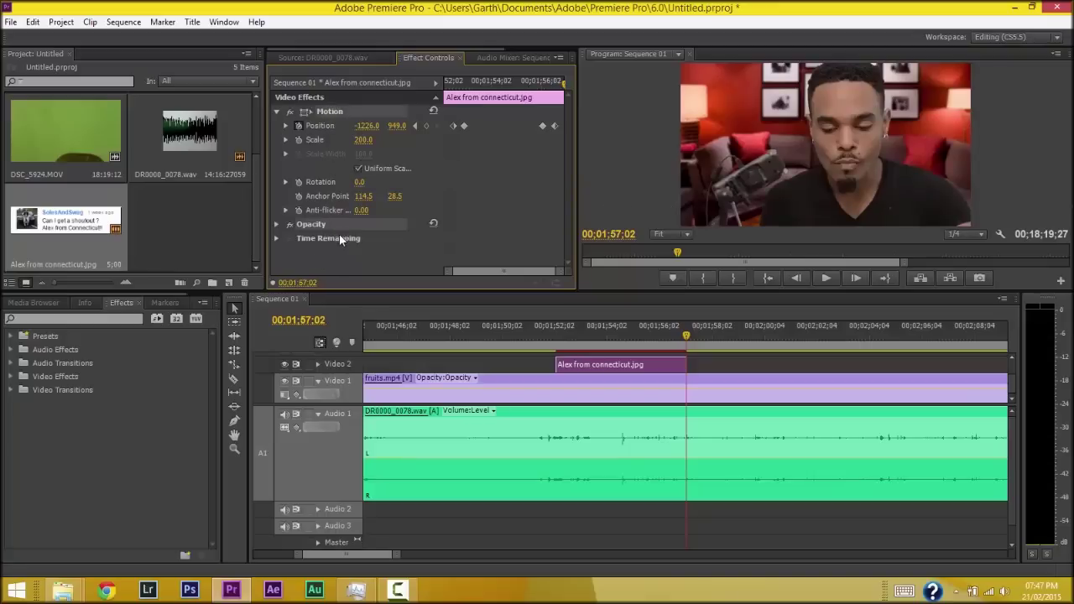
right_click(344, 233)
left_click(383, 283)
Step: Drag Corbin from pixel talk.jpg from Tutorial resources onto Video 2 after the Alex image
mouse_move(63, 590)
left_click(141, 515)
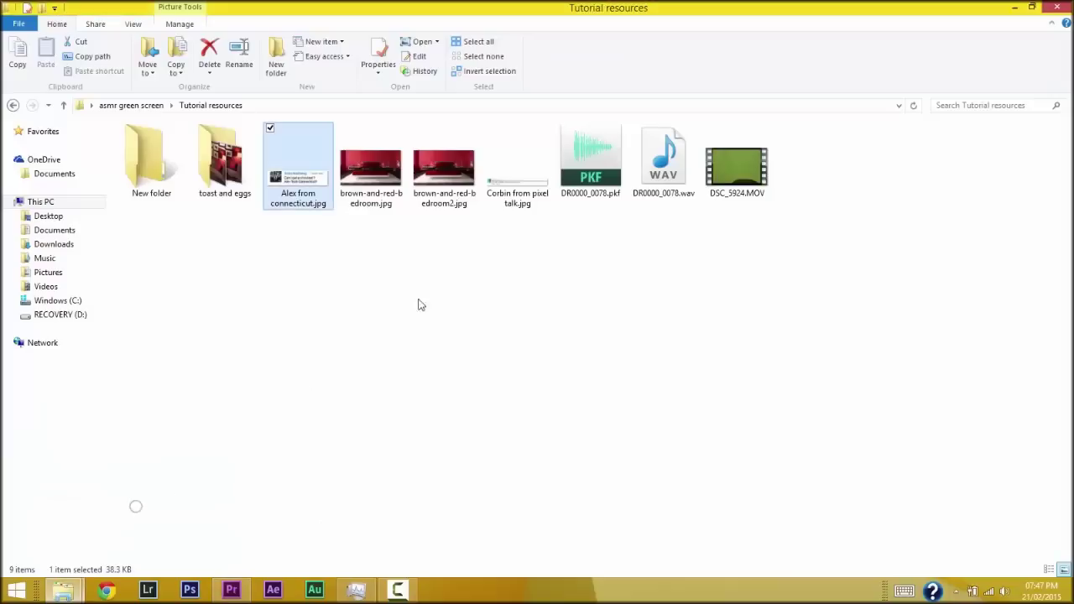
left_click_drag(539, 172, 789, 358)
Step: Paste the copied Motion and Opacity settings onto the Corbin clip in Effect Controls
left_click(810, 365)
right_click(811, 365)
left_click(482, 157)
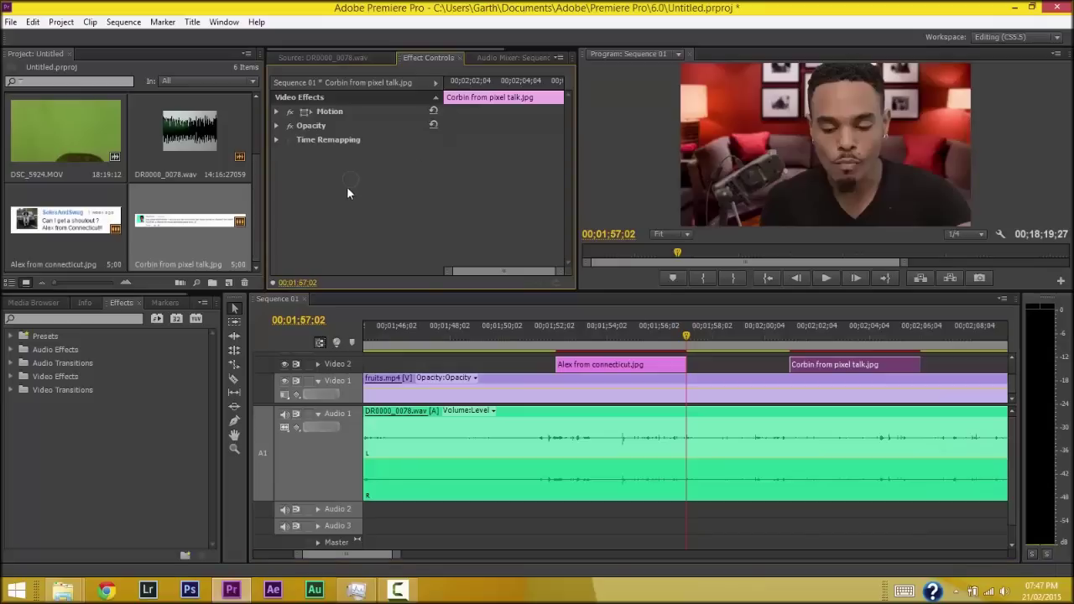
right_click(367, 193)
left_click(403, 270)
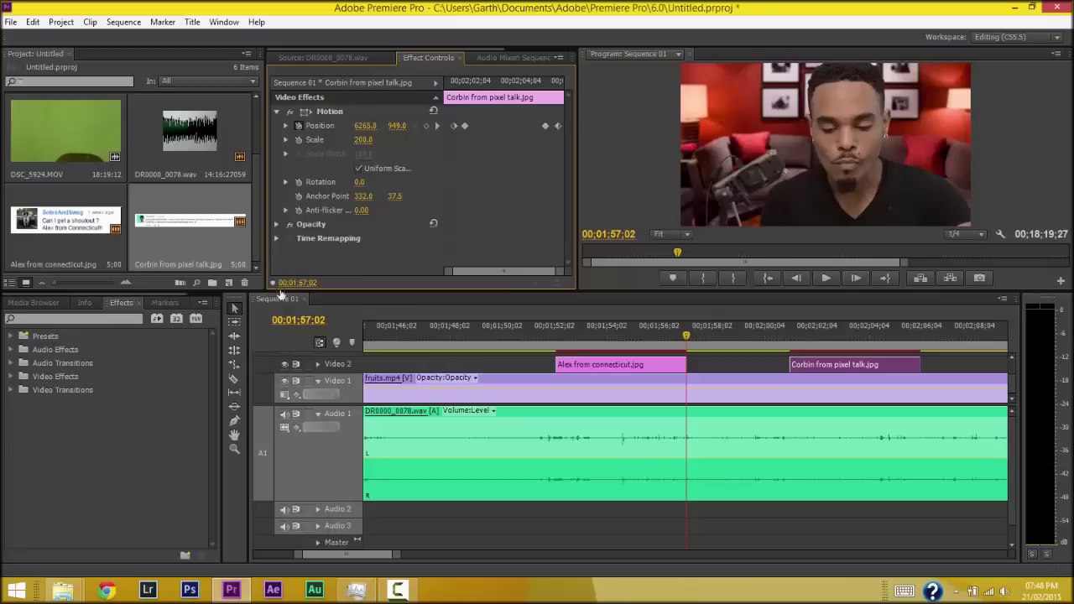
Step: Razor-cut fruits.mp4 around 1:48 and 1:51 and ripple delete the middle piece
left_click(235, 381)
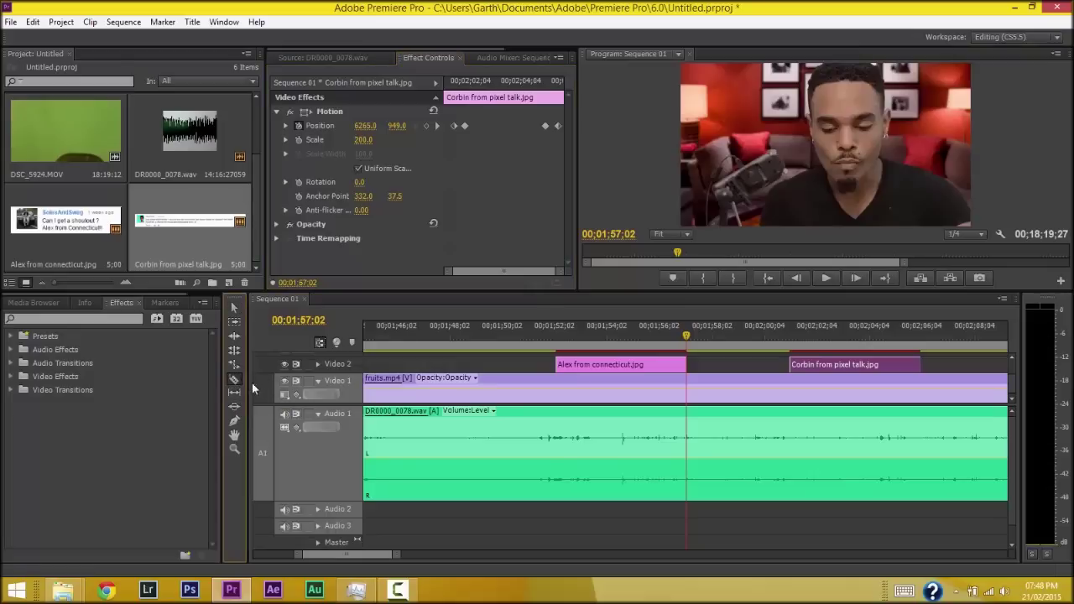
left_click(468, 391)
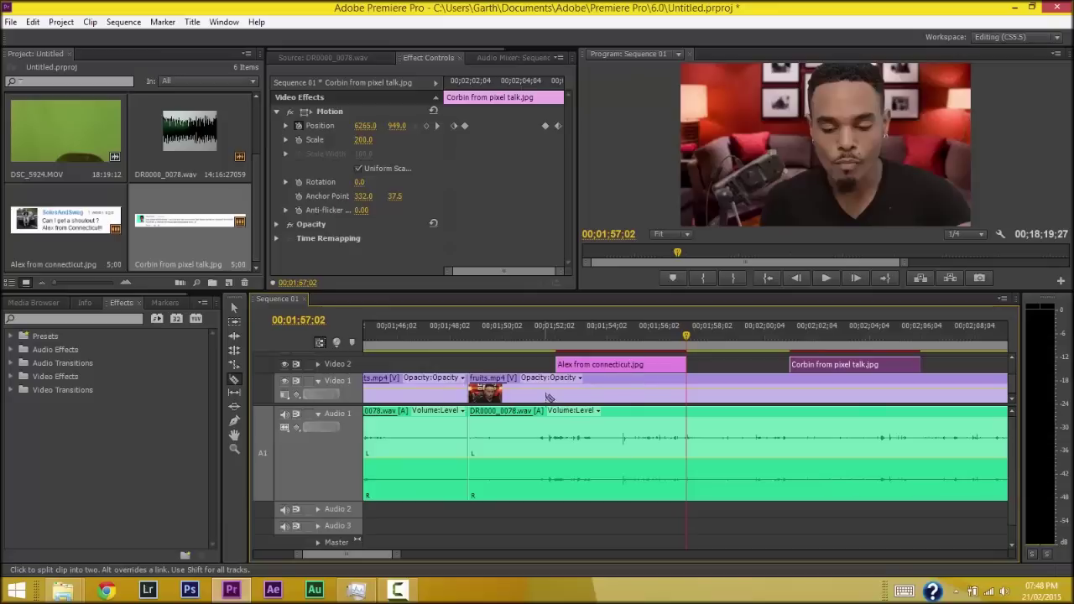
left_click(546, 395)
key("v")
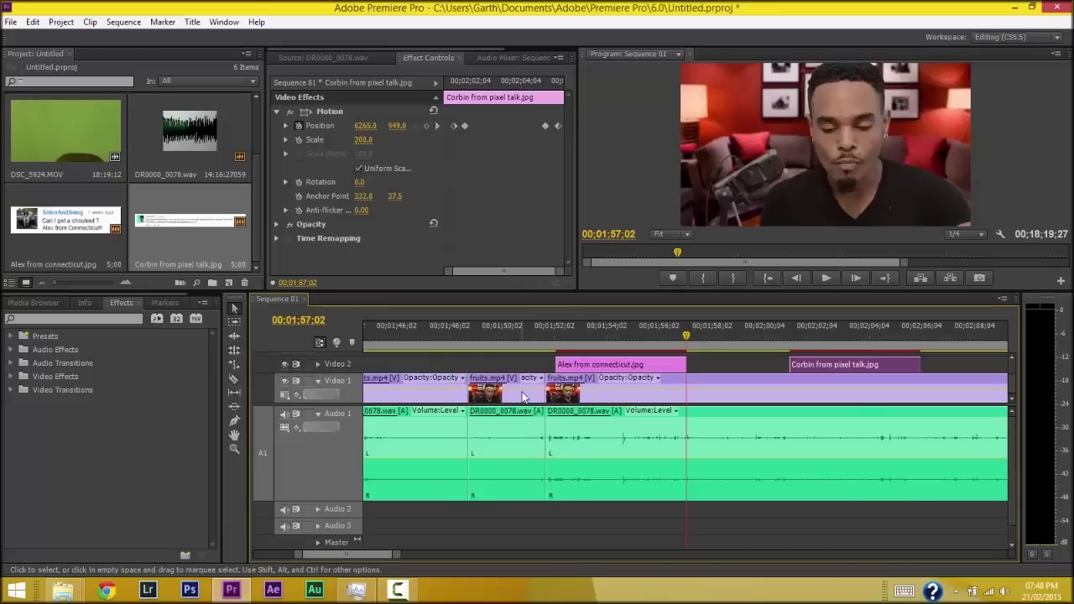
left_click(527, 402)
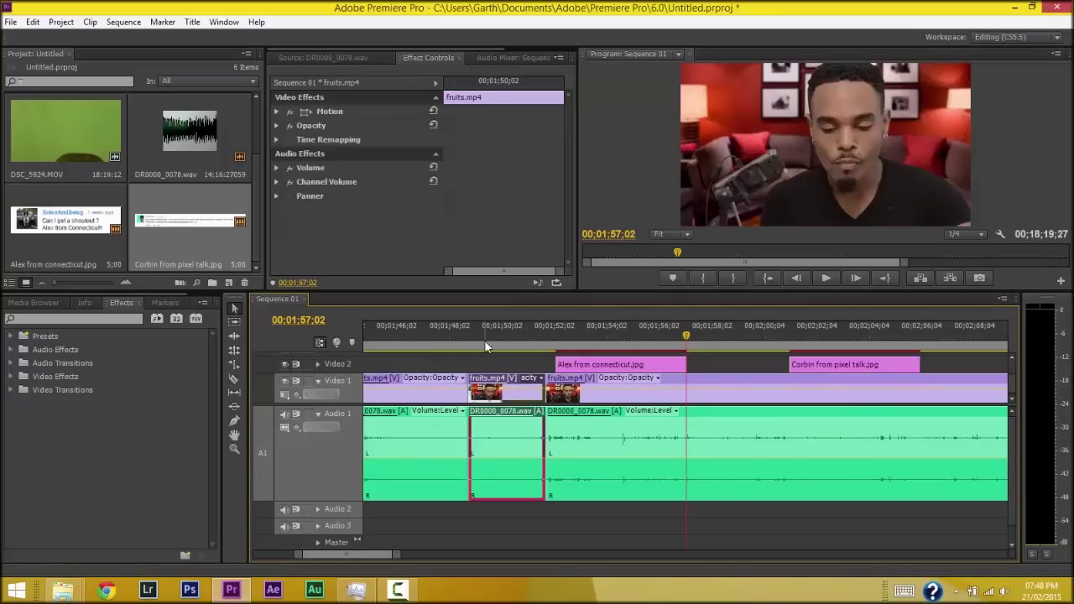
key("shift+Delete")
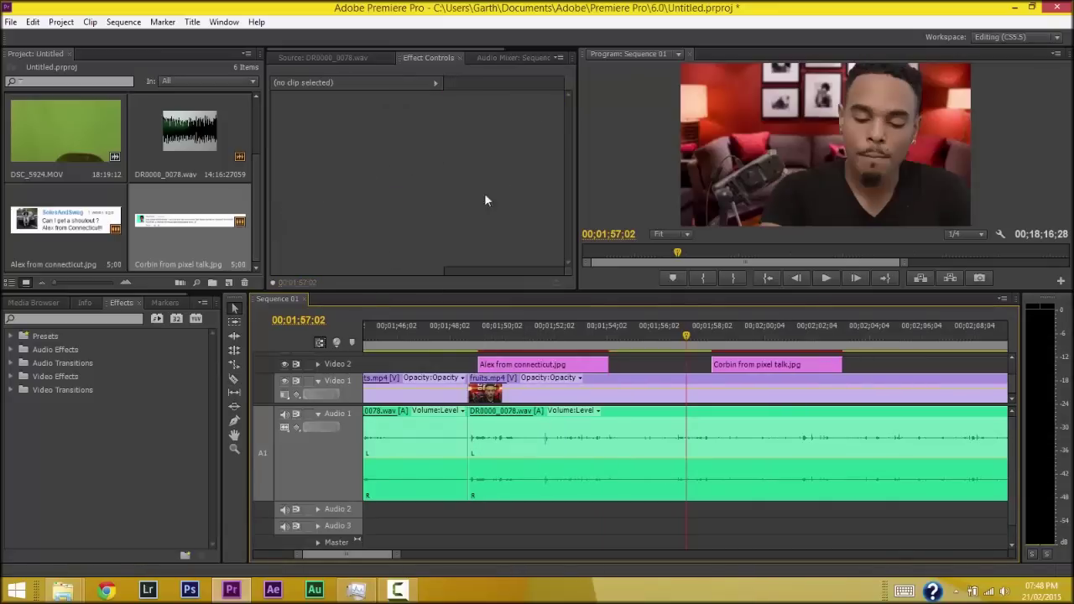